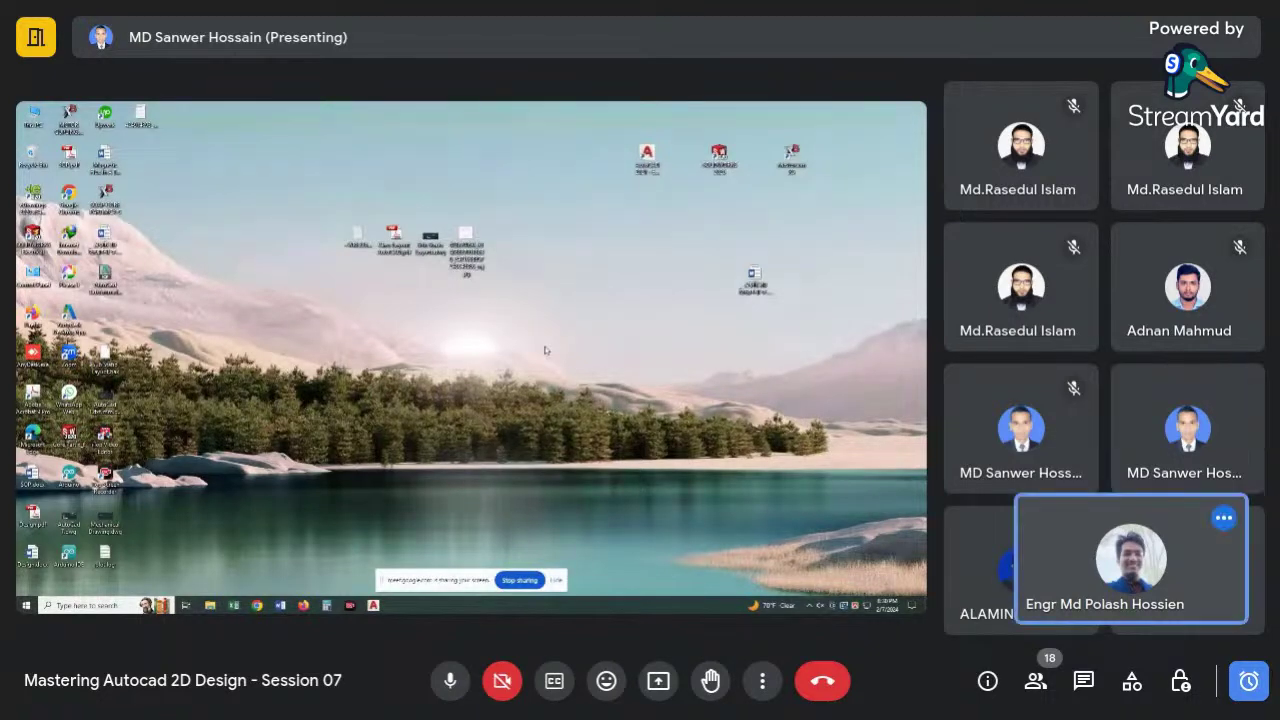
Mute your own microphone while the presenter's desktop is being shared.
left_click(455, 682)
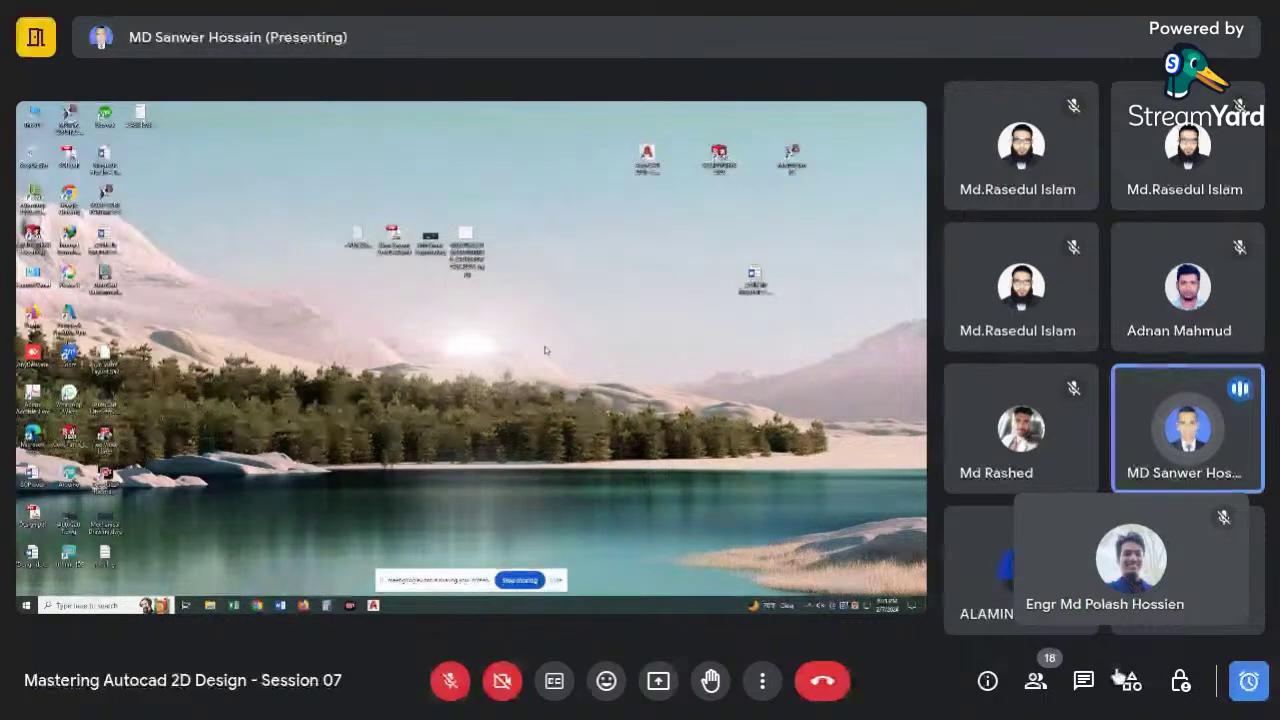
mouse_move(1131, 565)
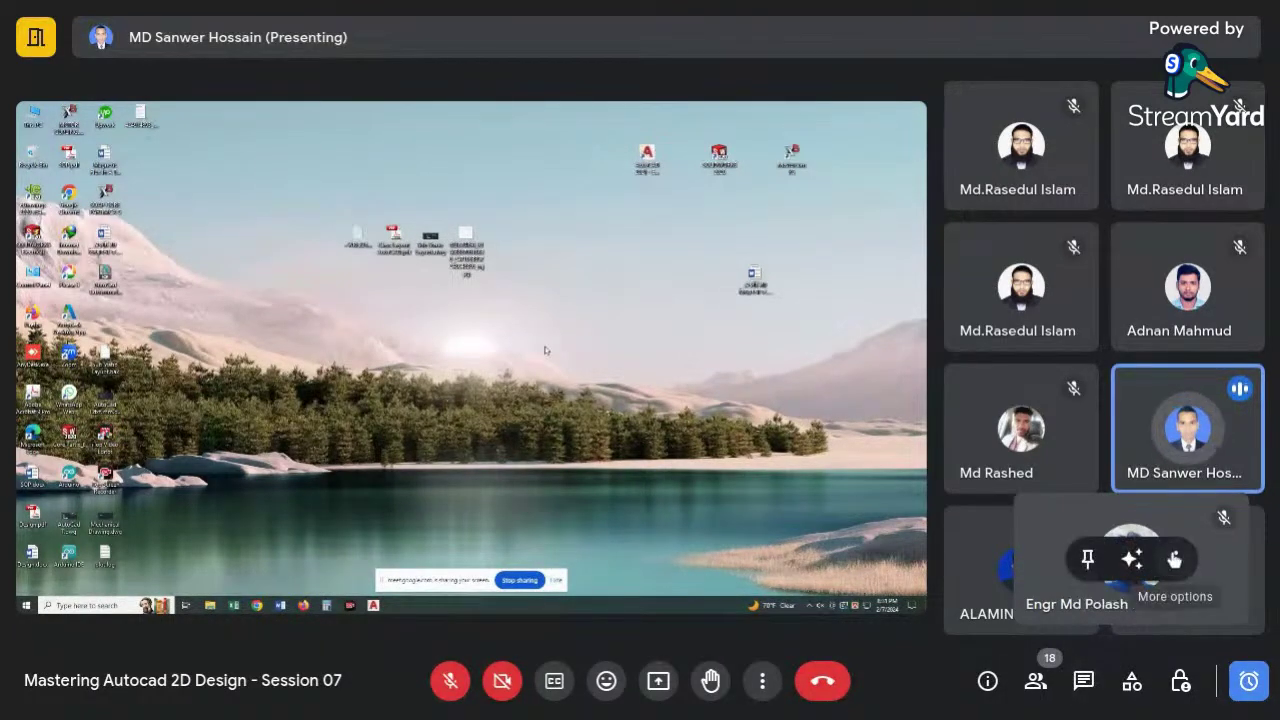
Open a participant tile's options menu and dismiss it without choosing anything.
left_click(1174, 560)
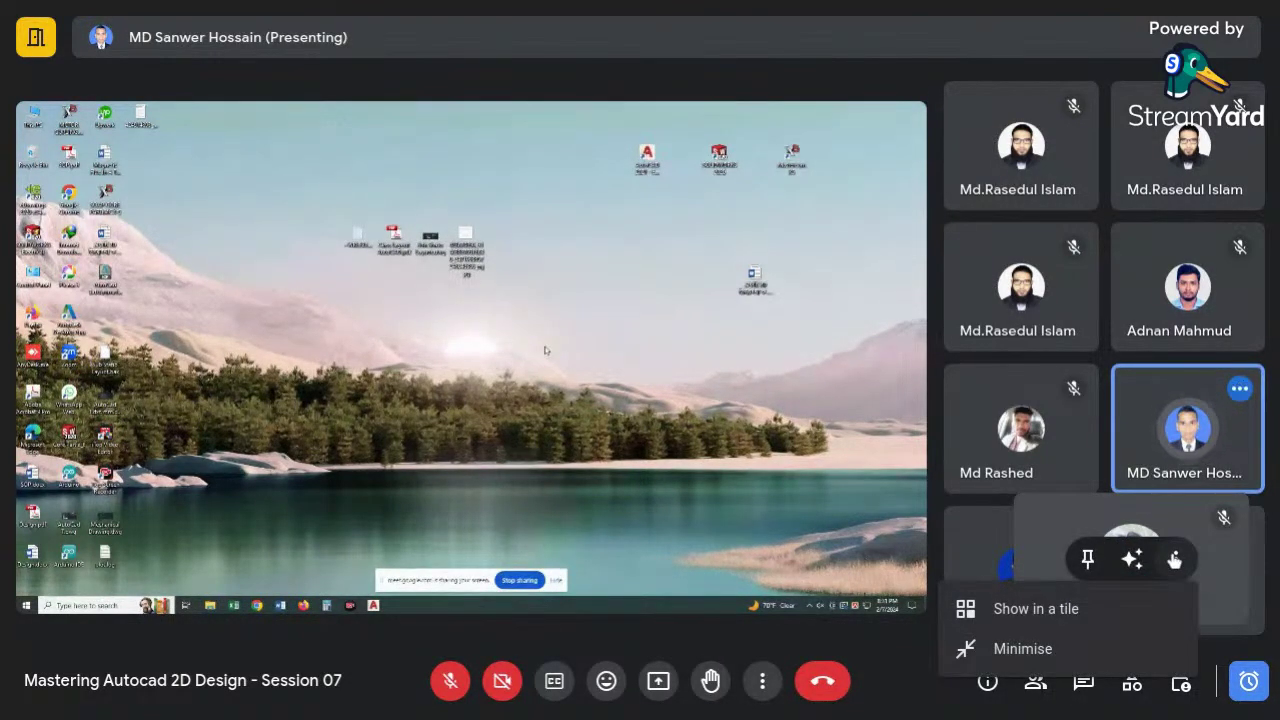
left_click(1174, 560)
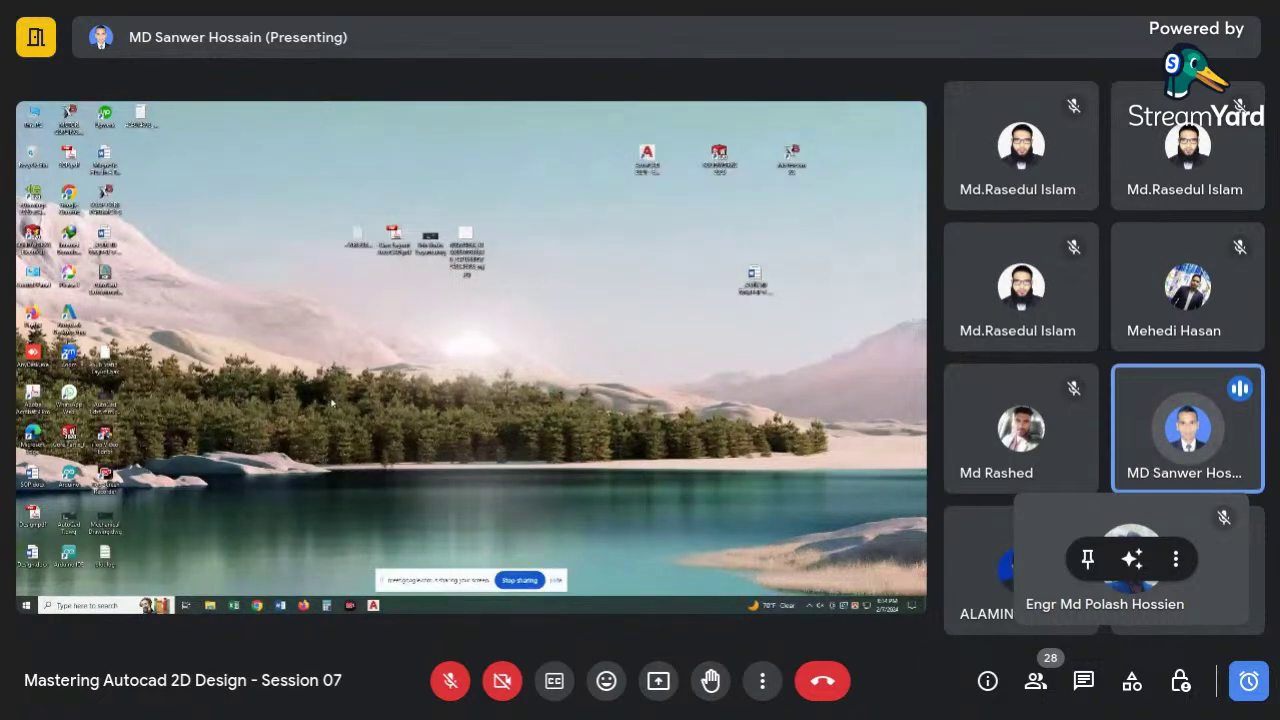
Restore the Word document and scroll up to the top of the checklist.
left_click(281, 605)
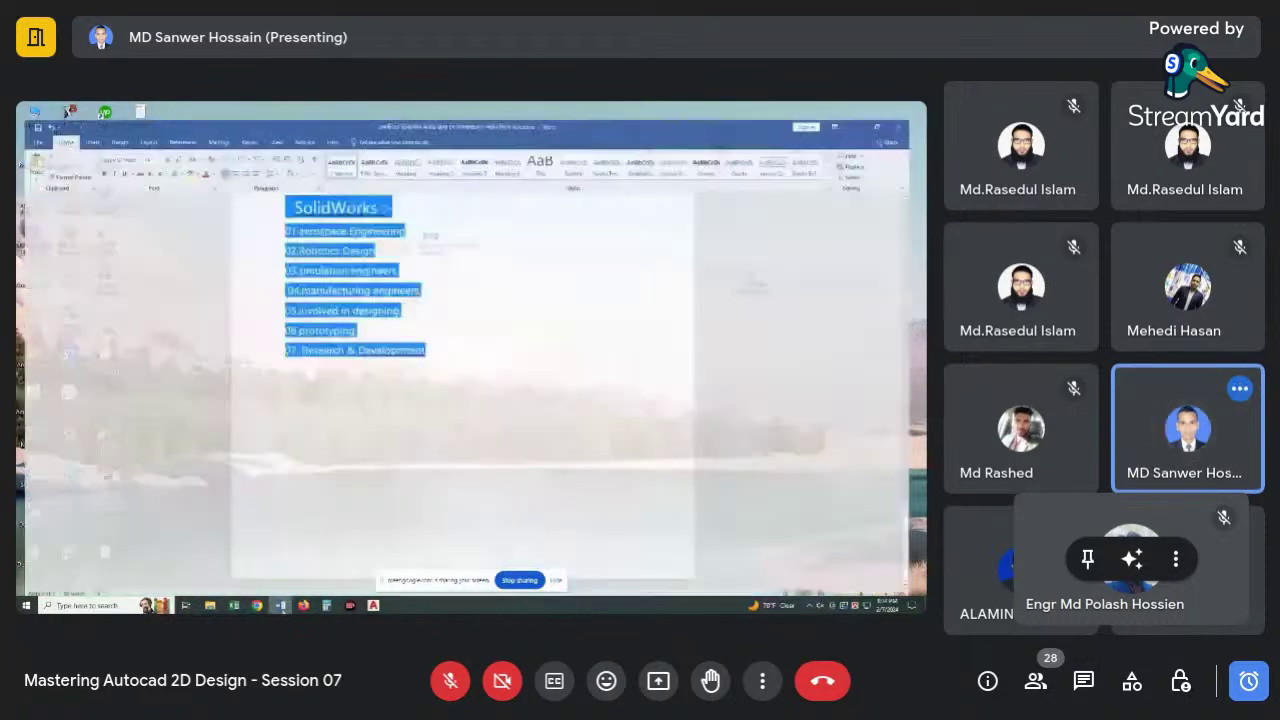
scroll(395, 445, "up", 5)
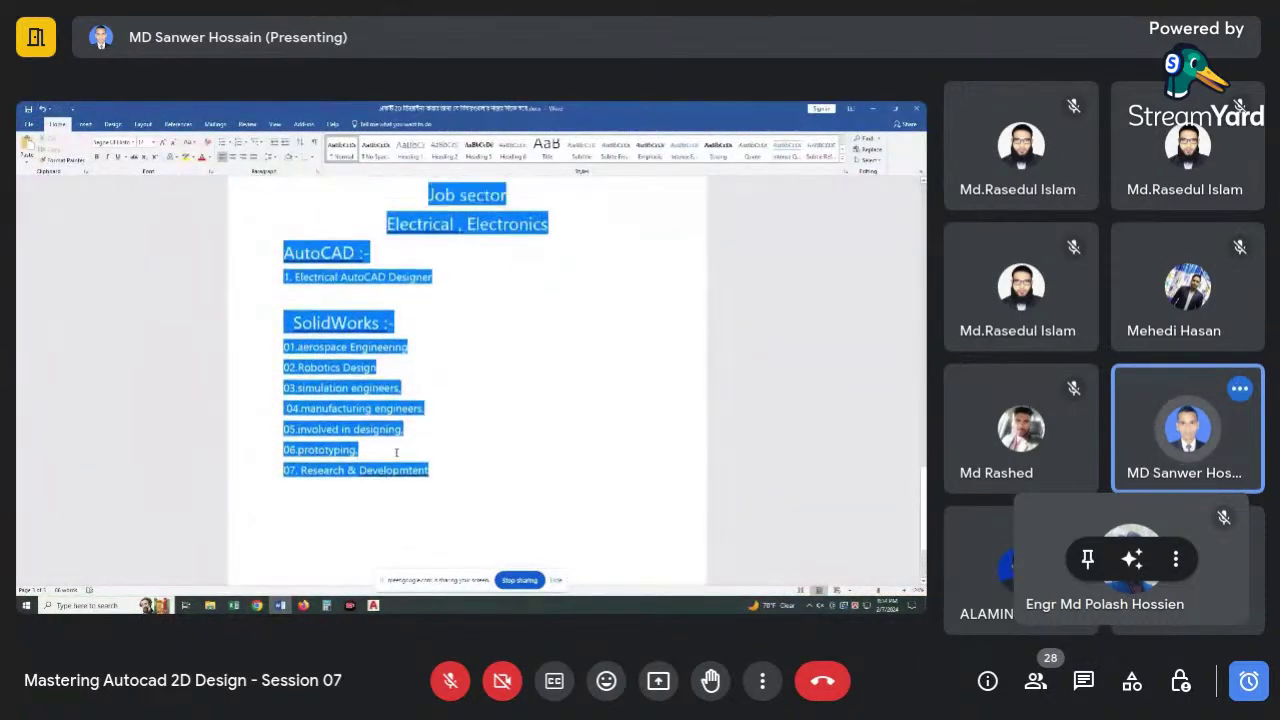
scroll(408, 432, "up", 5)
scroll(408, 432, "up", 3)
scroll(410, 432, "up", 5)
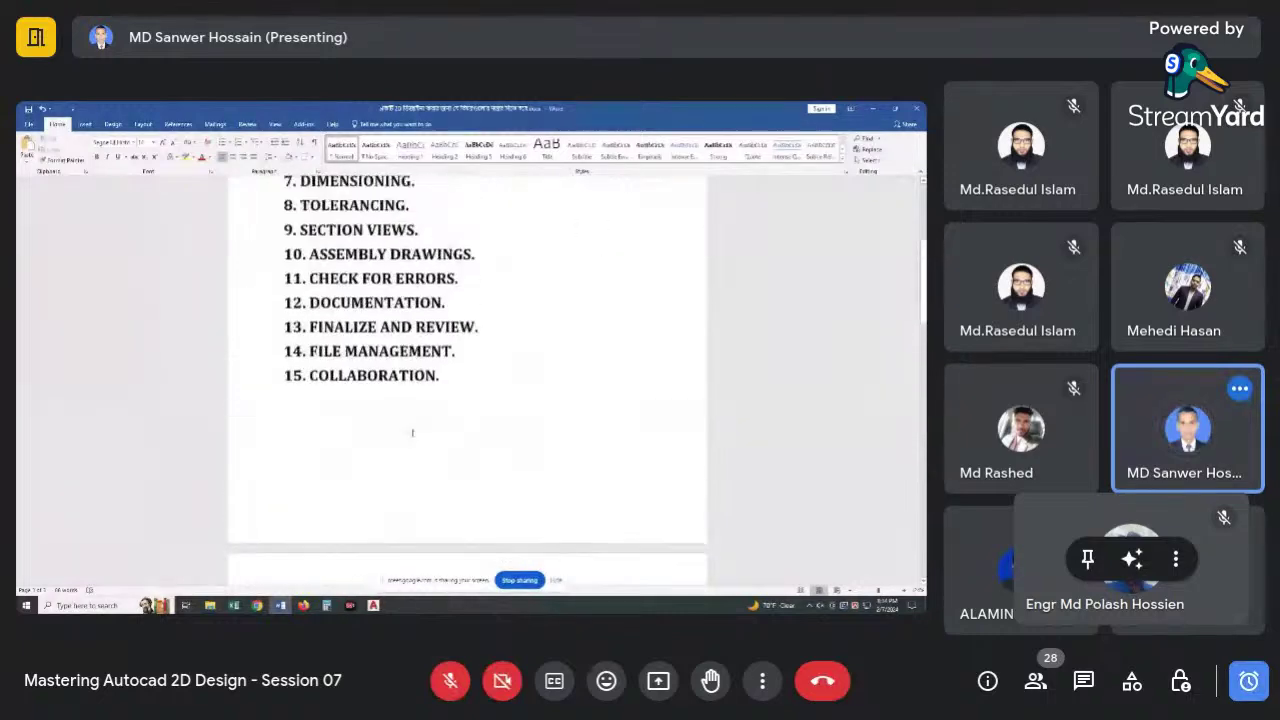
scroll(414, 432, "up", 3)
scroll(414, 432, "up", 2)
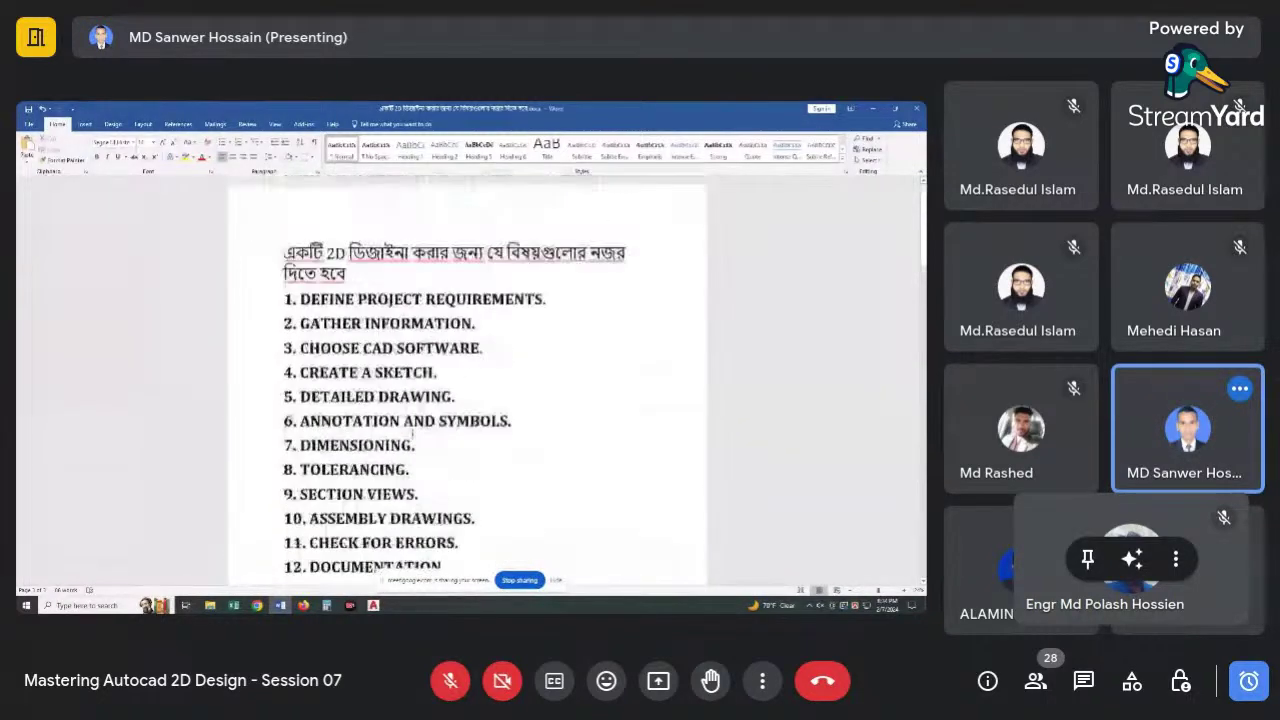
Briefly unmute the Meet microphone, then mute it again.
left_click(450, 682)
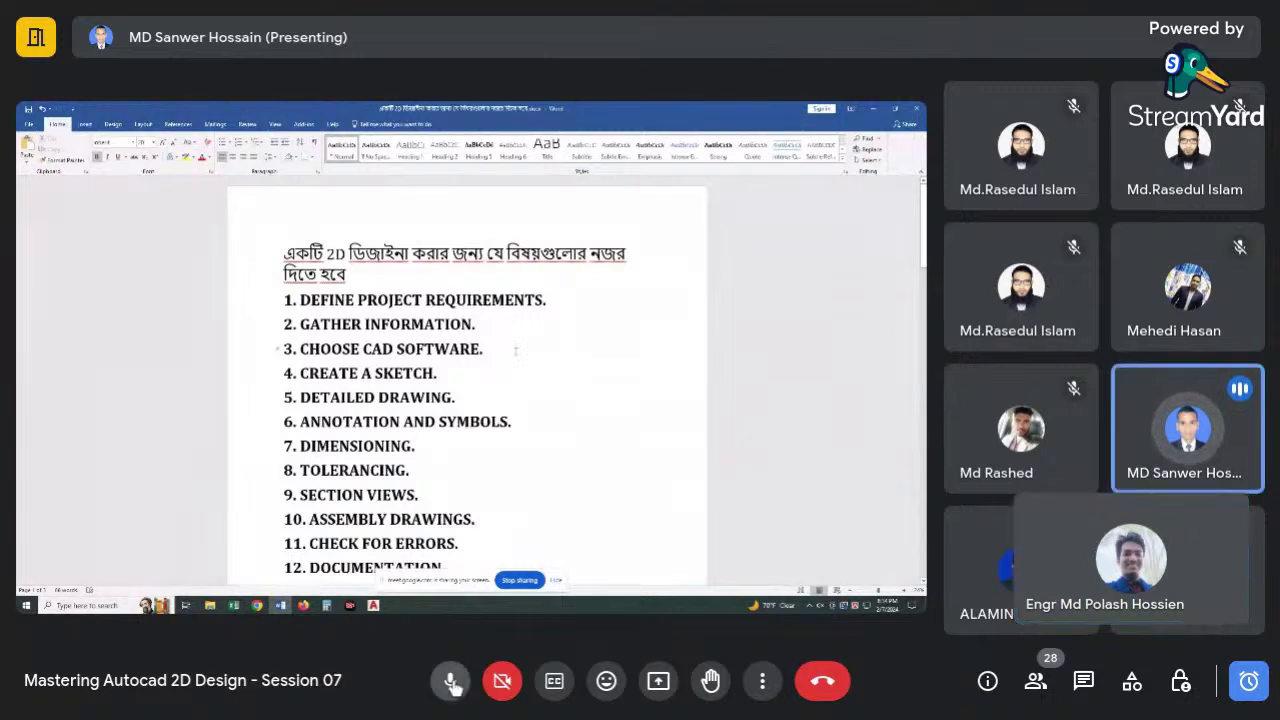
left_click(452, 684)
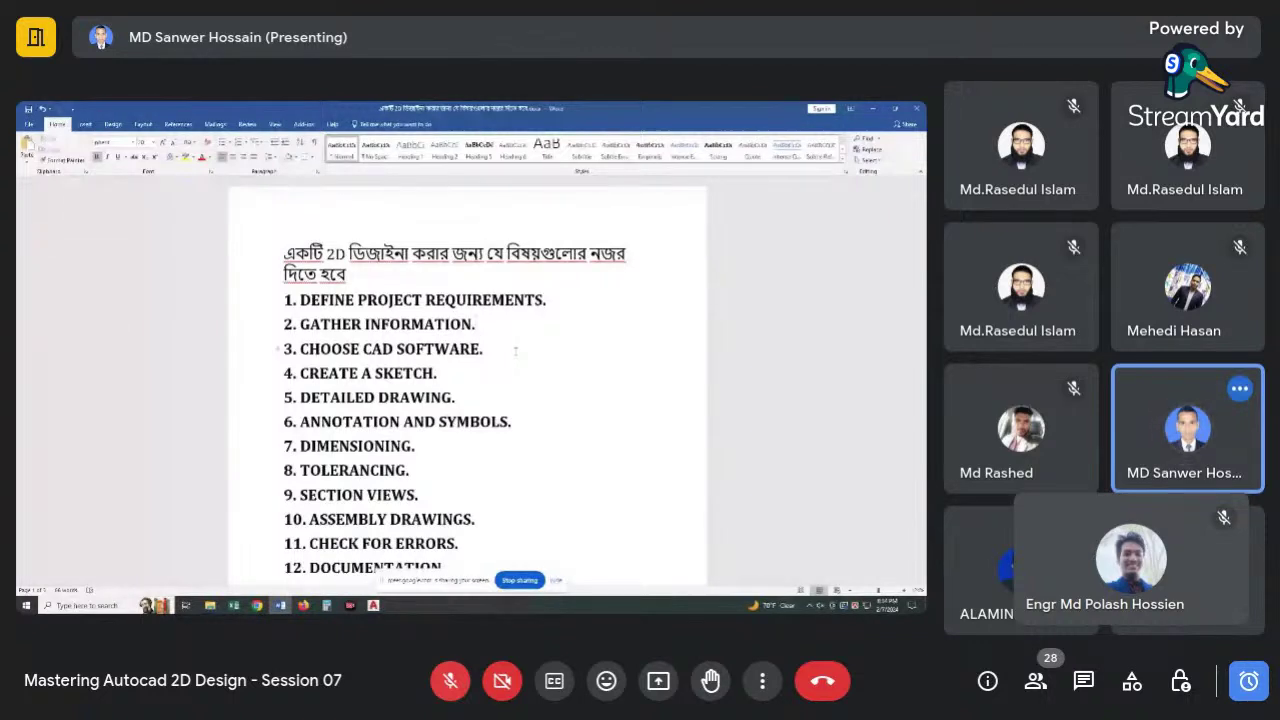
scroll(278, 325, "down", 1)
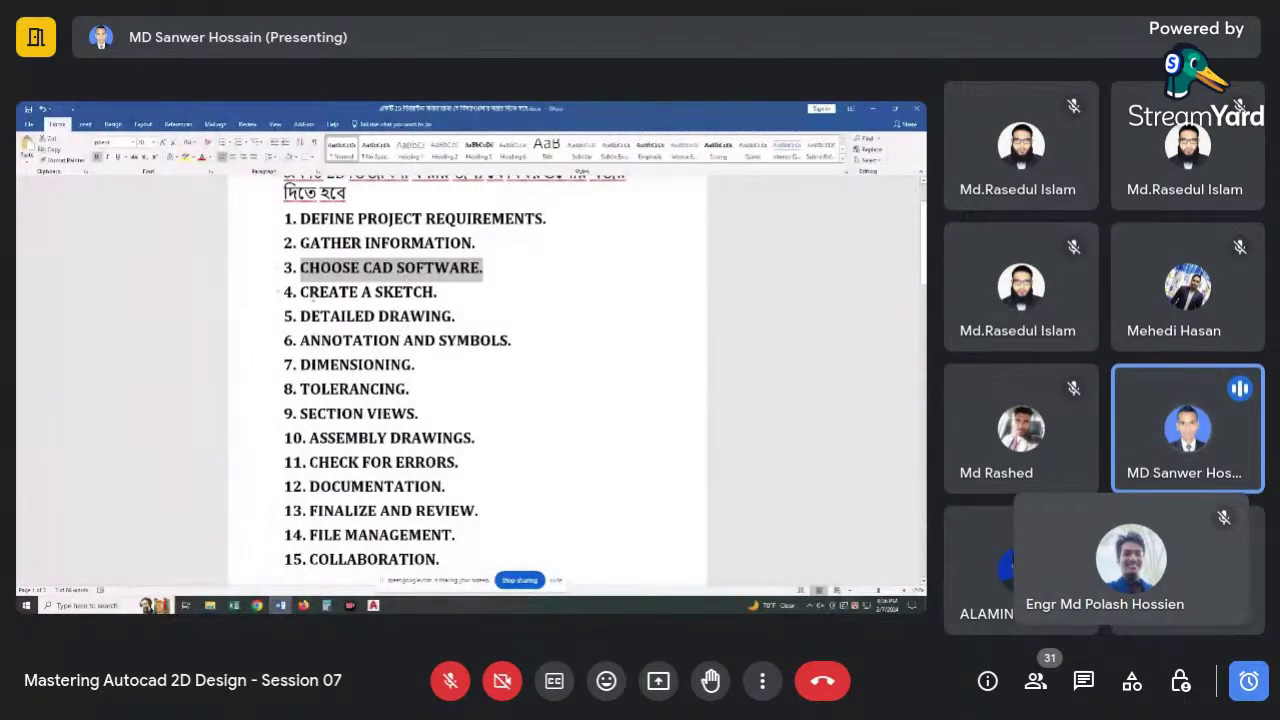
Highlight the checklist item 'CREATE A SKETCH.' in the Word document.
left_click_drag(304, 292, 440, 292)
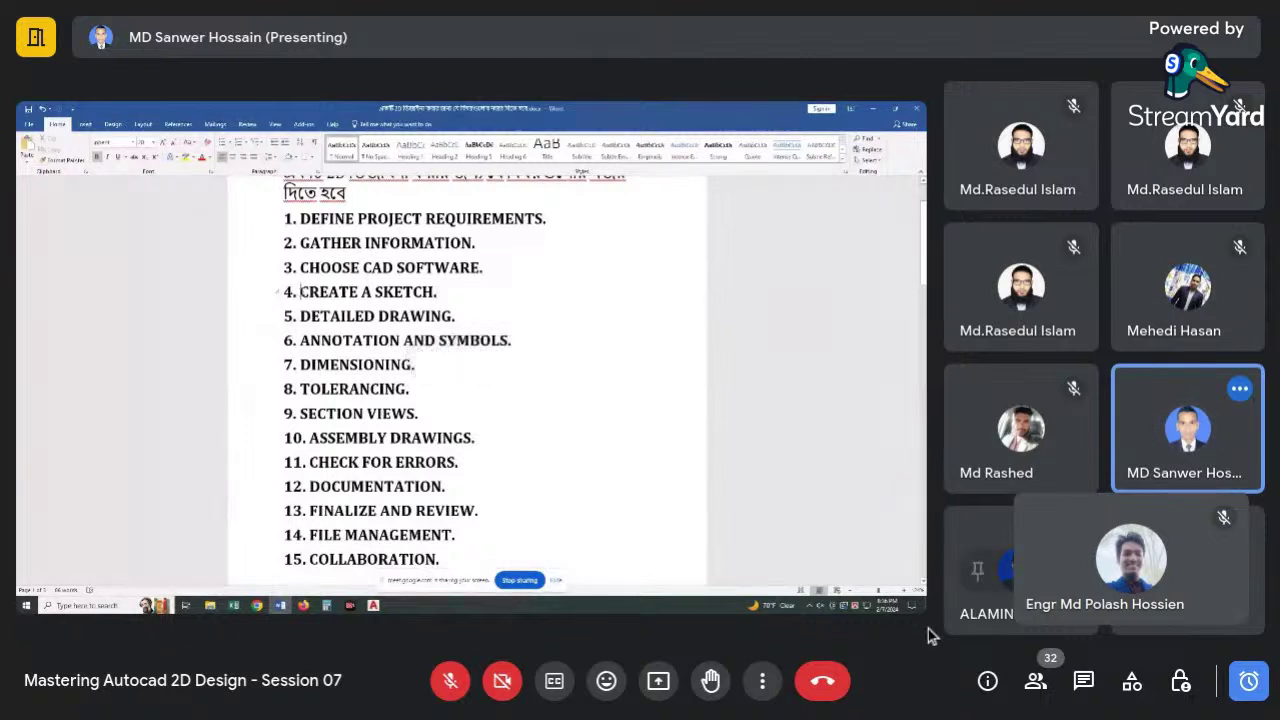
left_click(760, 682)
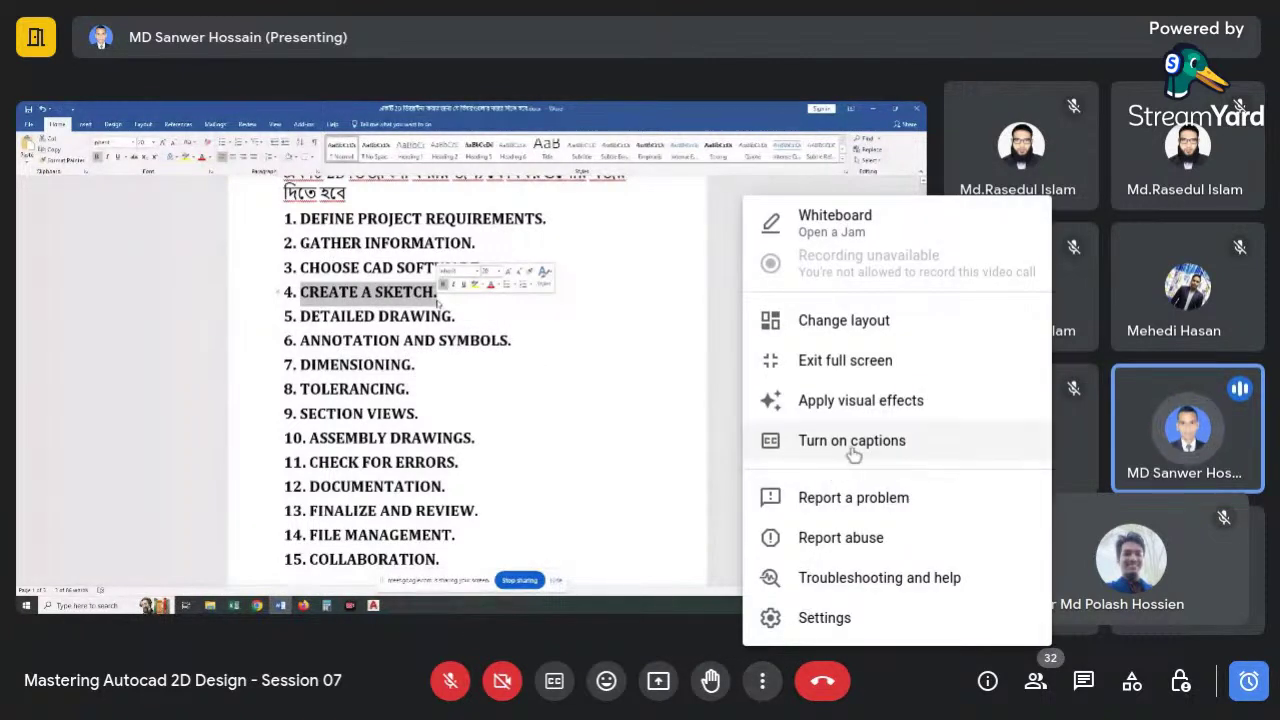
left_click(920, 688)
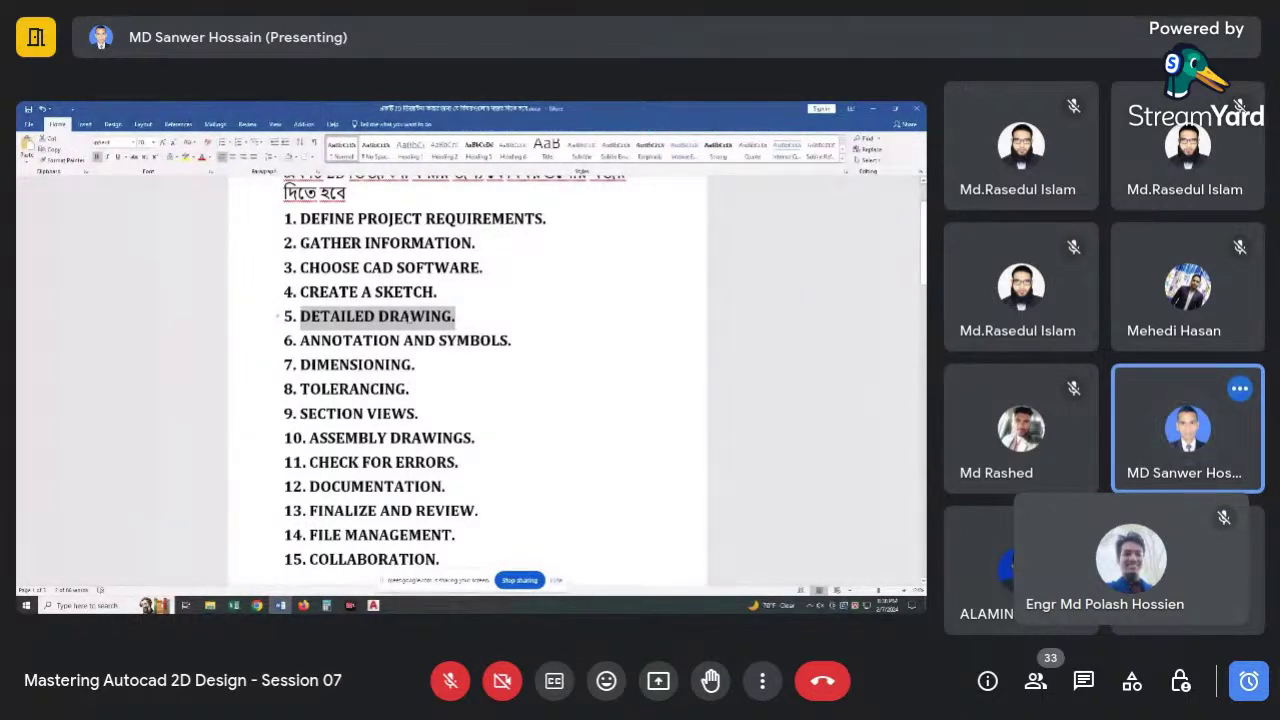
Highlight step 6 ANNOTATION AND SYMBOLS, then step 7 DIMENSIONING, in the Word list.
scroll(410, 318, "down", 1)
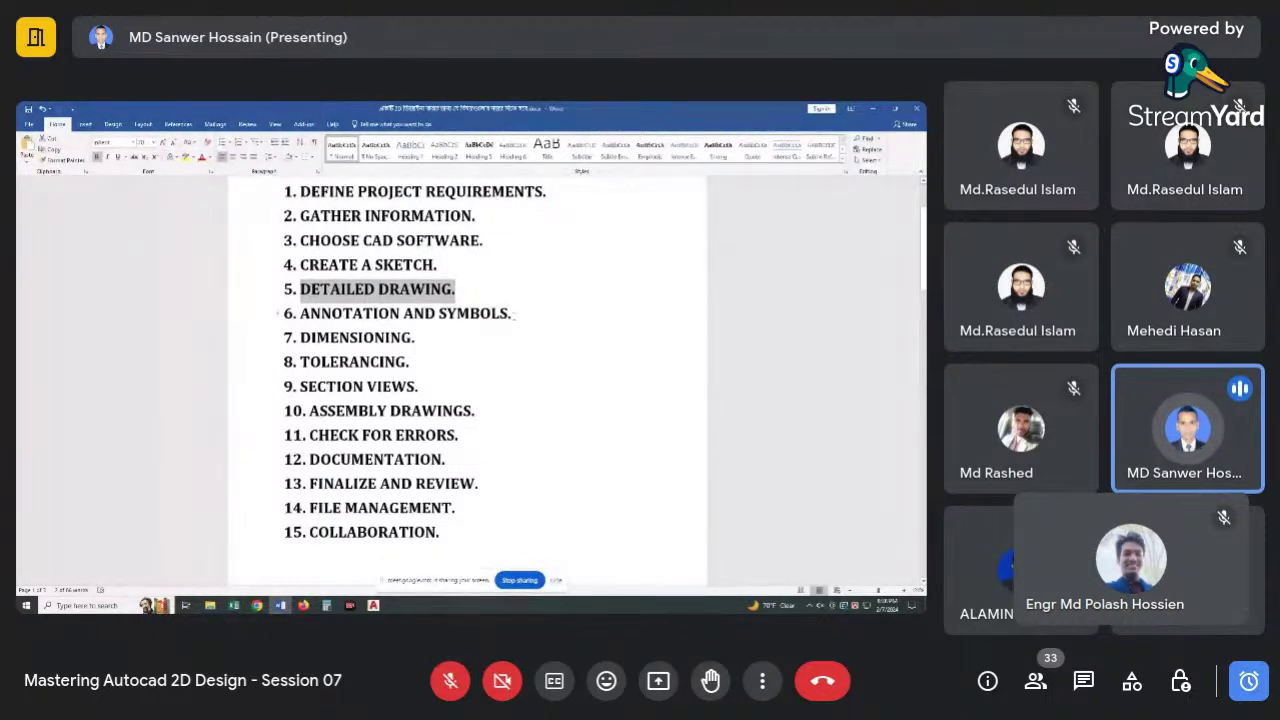
left_click_drag(513, 314, 347, 313)
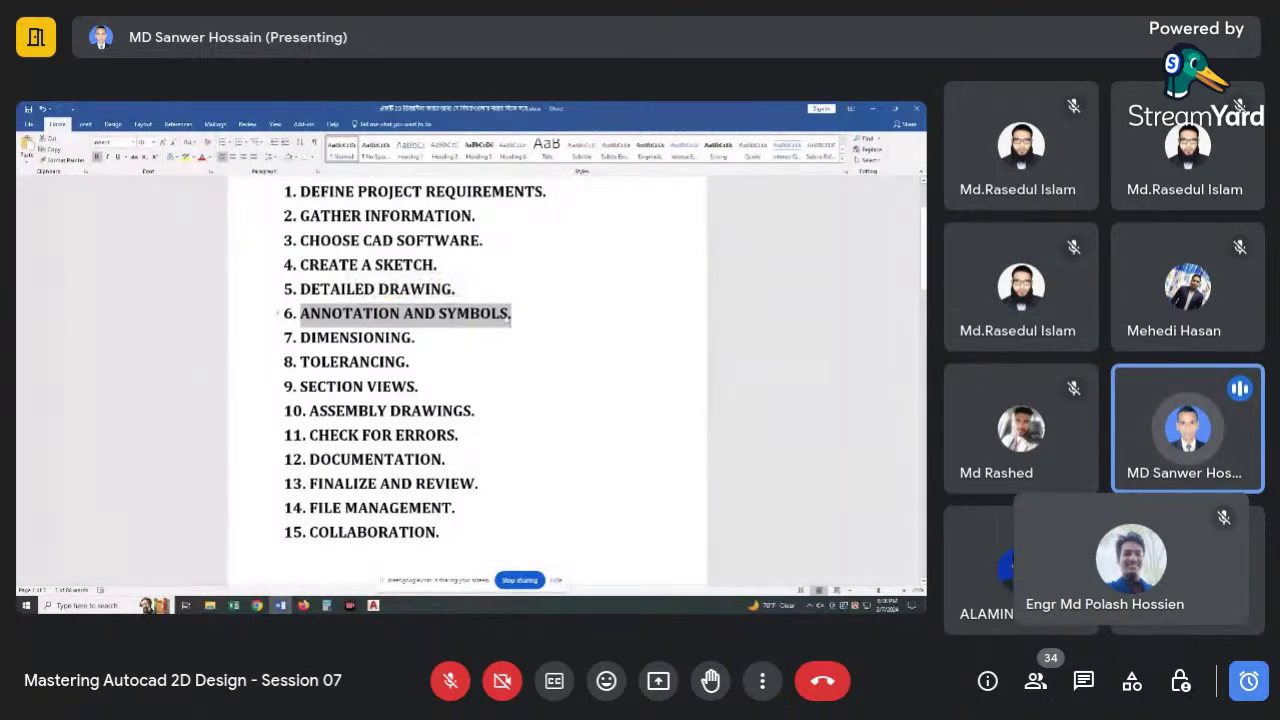
left_click_drag(280, 337, 410, 338)
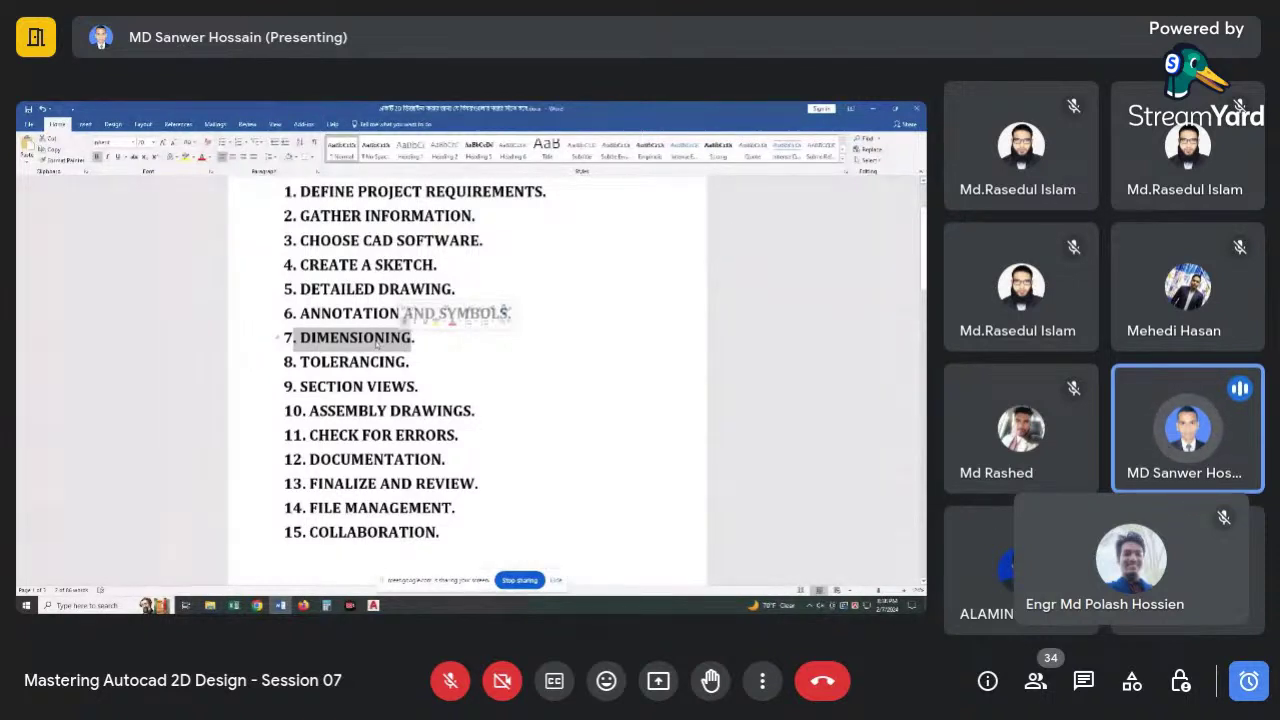
Highlight step 8, TOLERANCING, in the shared Word checklist.
scroll(330, 346, "down", 1)
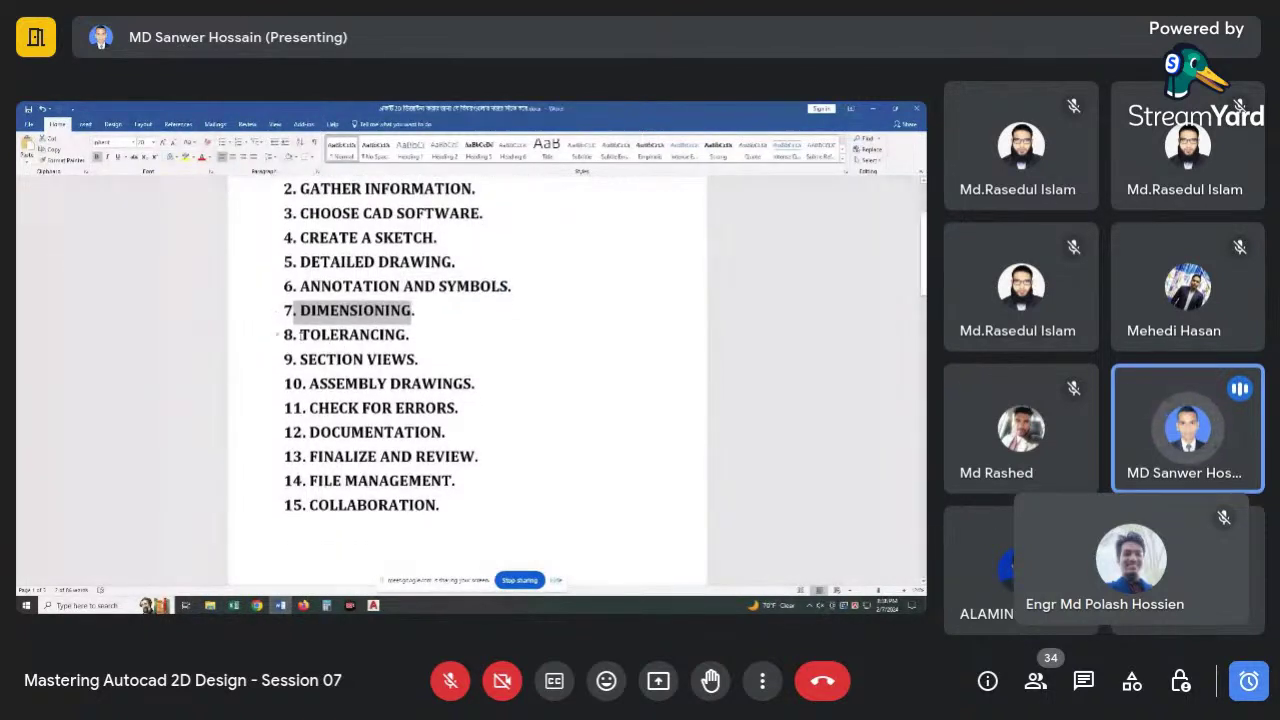
left_click_drag(300, 334, 415, 340)
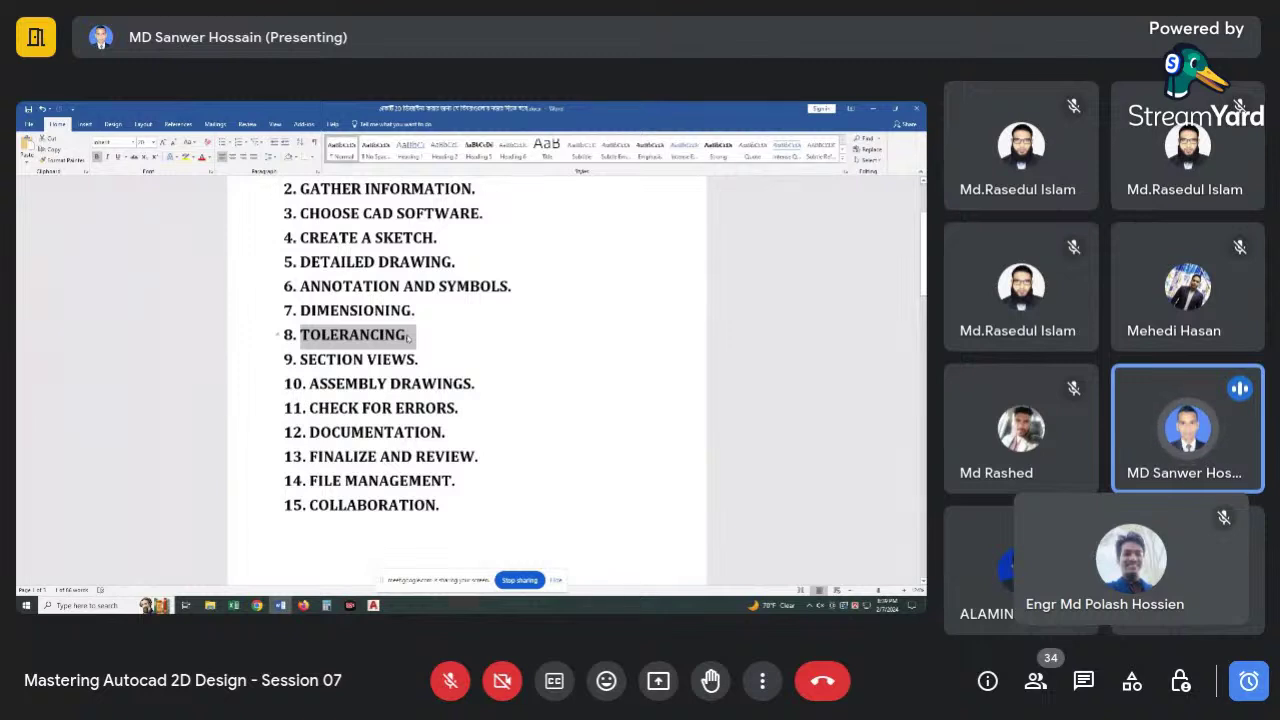
scroll(402, 352, "down", 1)
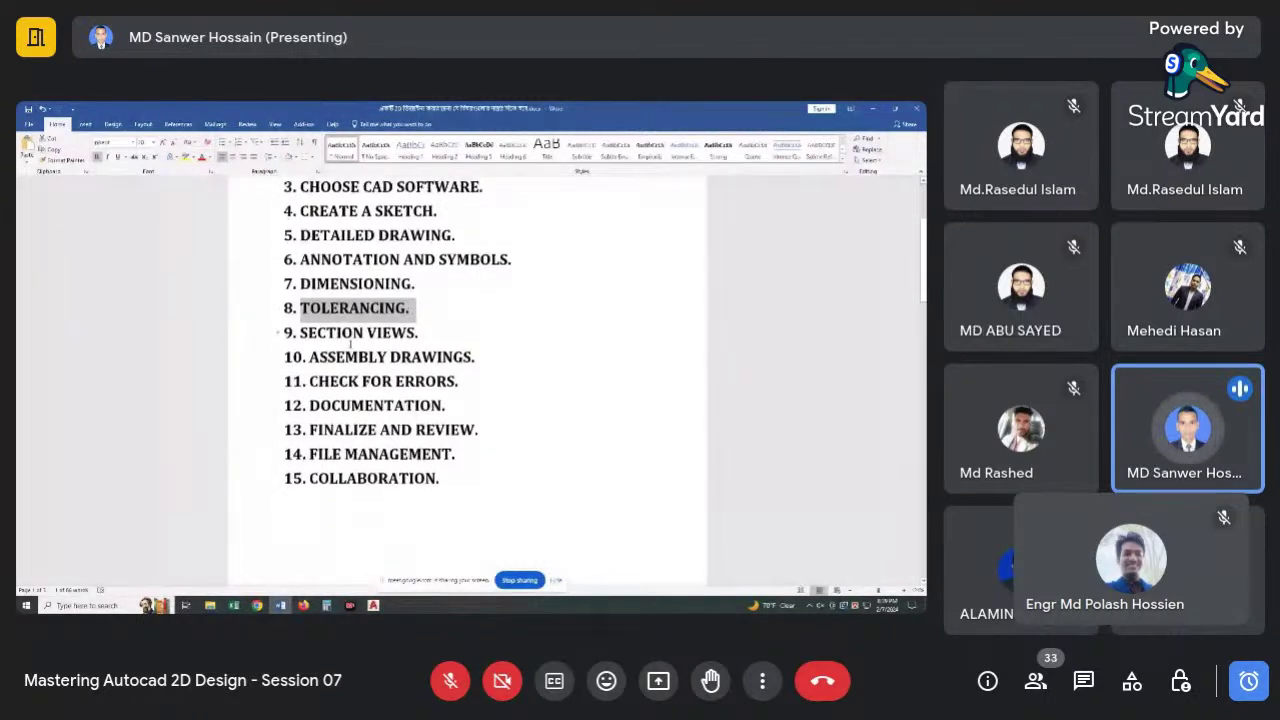
left_click_drag(300, 332, 421, 336)
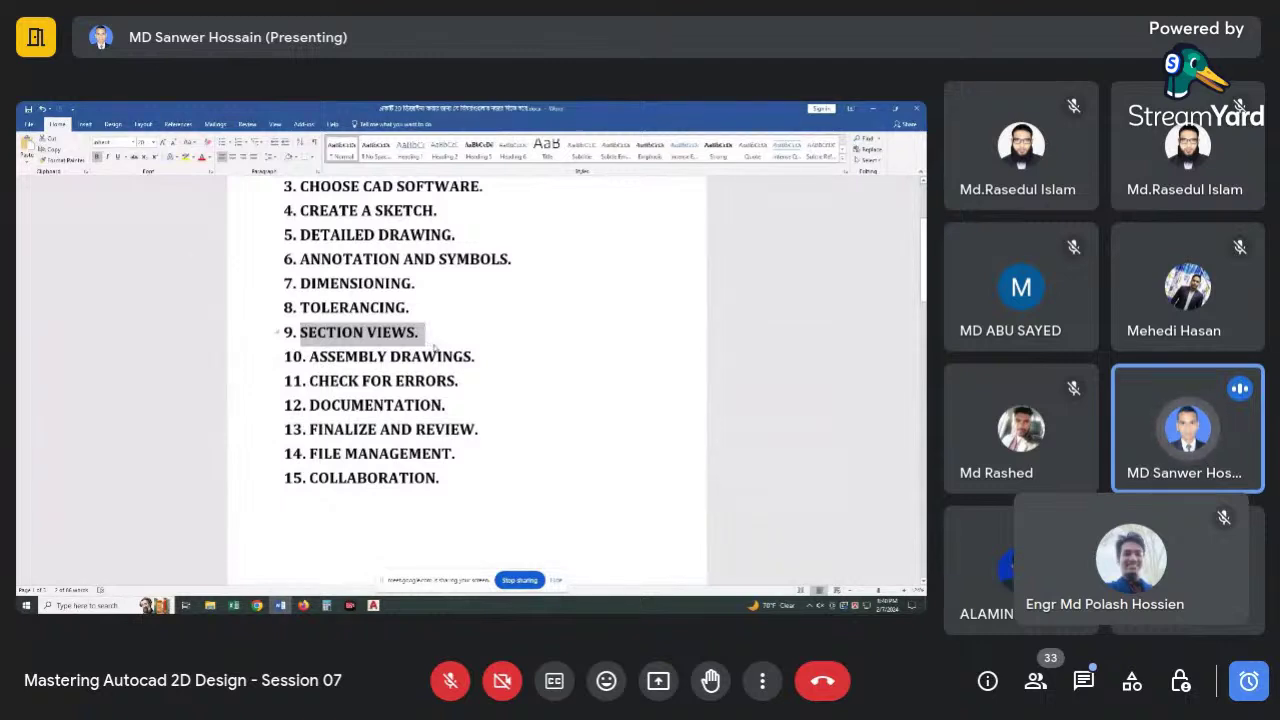
double_click(351, 357)
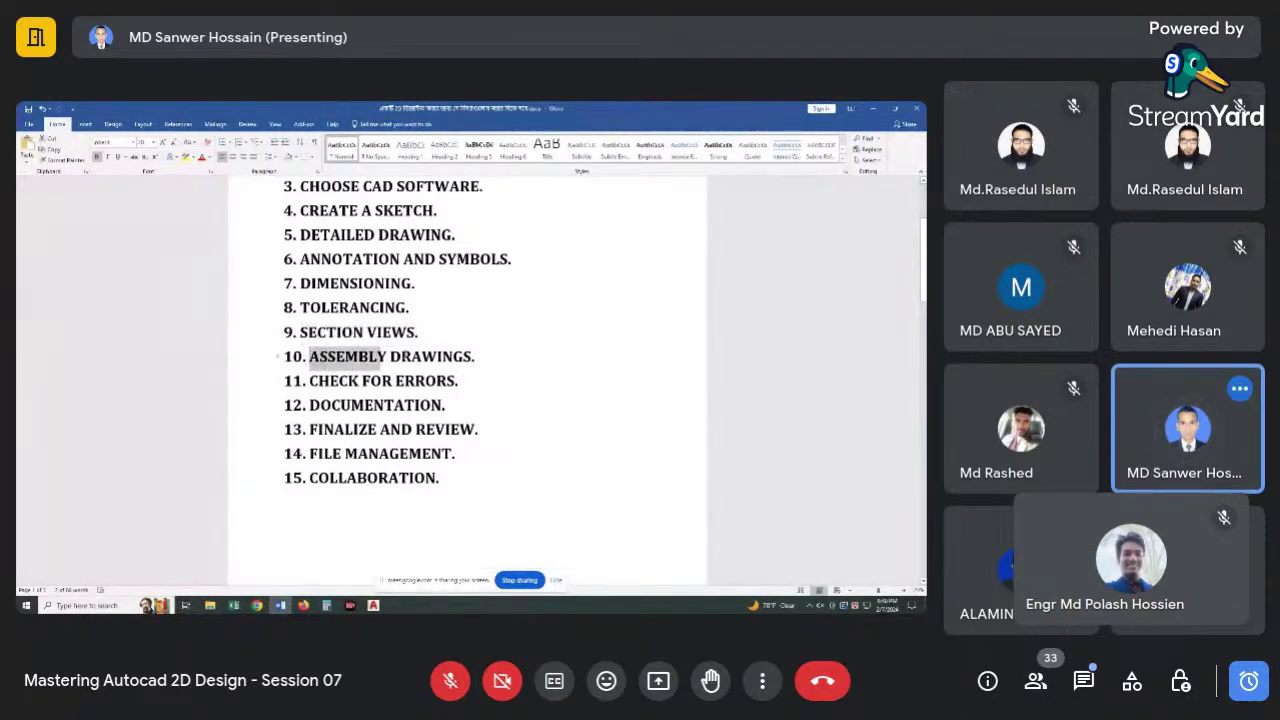
left_click_drag(351, 357, 472, 357)
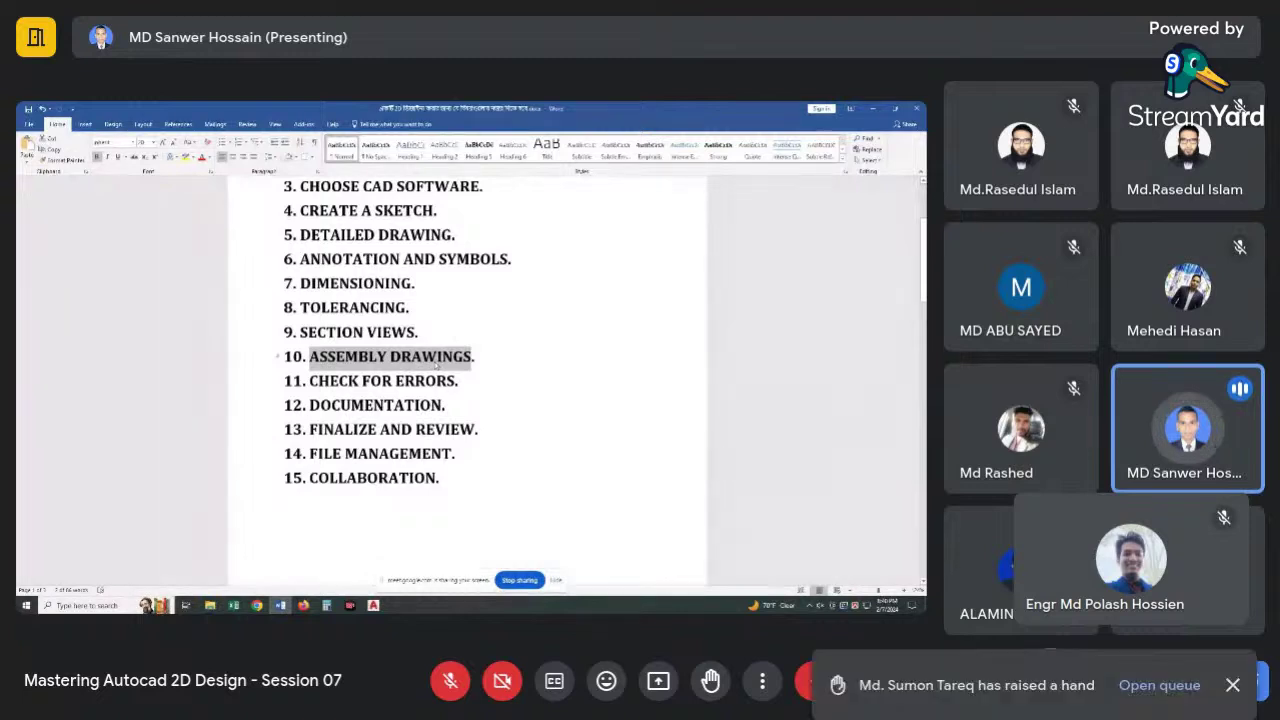
scroll(436, 366, "down", 1)
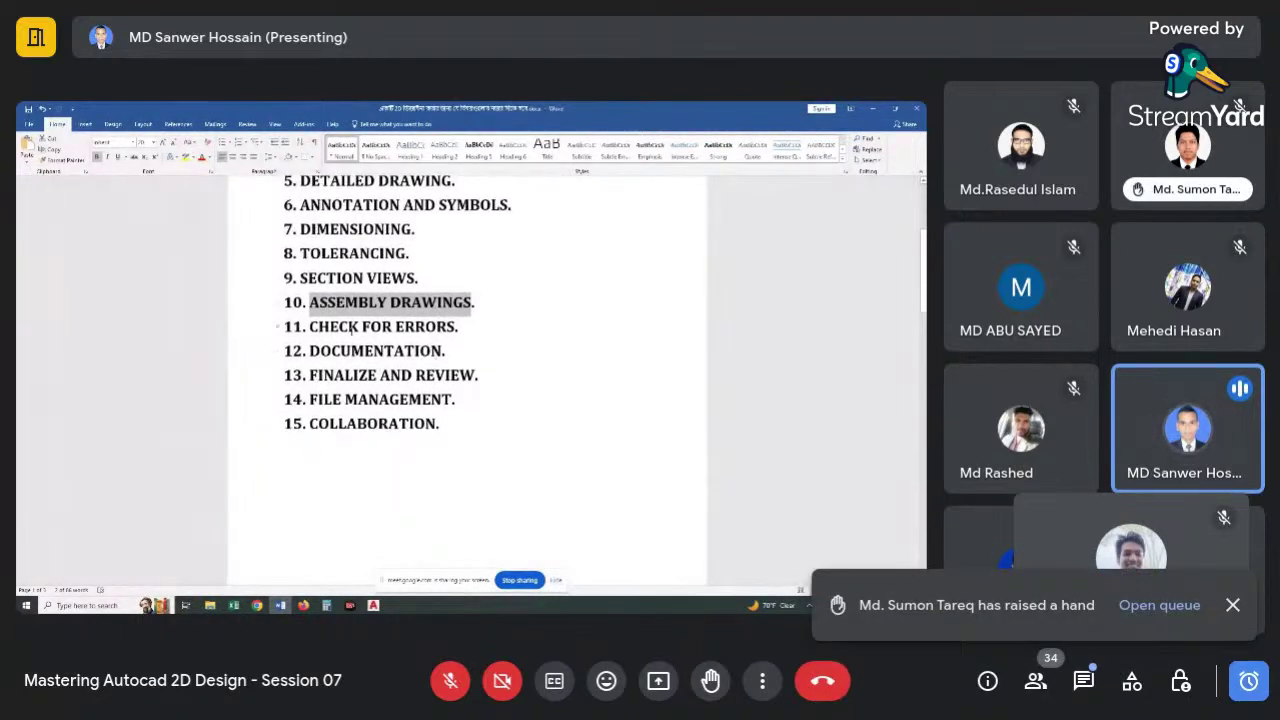
left_click_drag(309, 326, 456, 326)
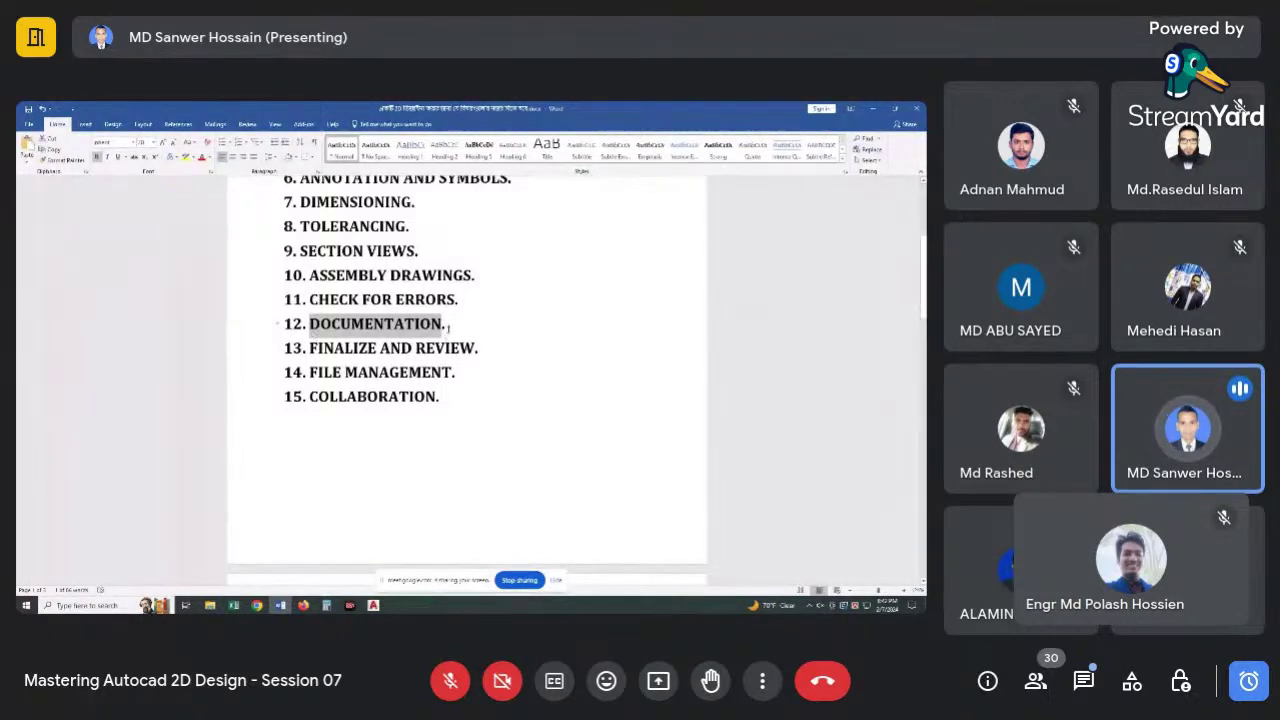
left_click(445, 323)
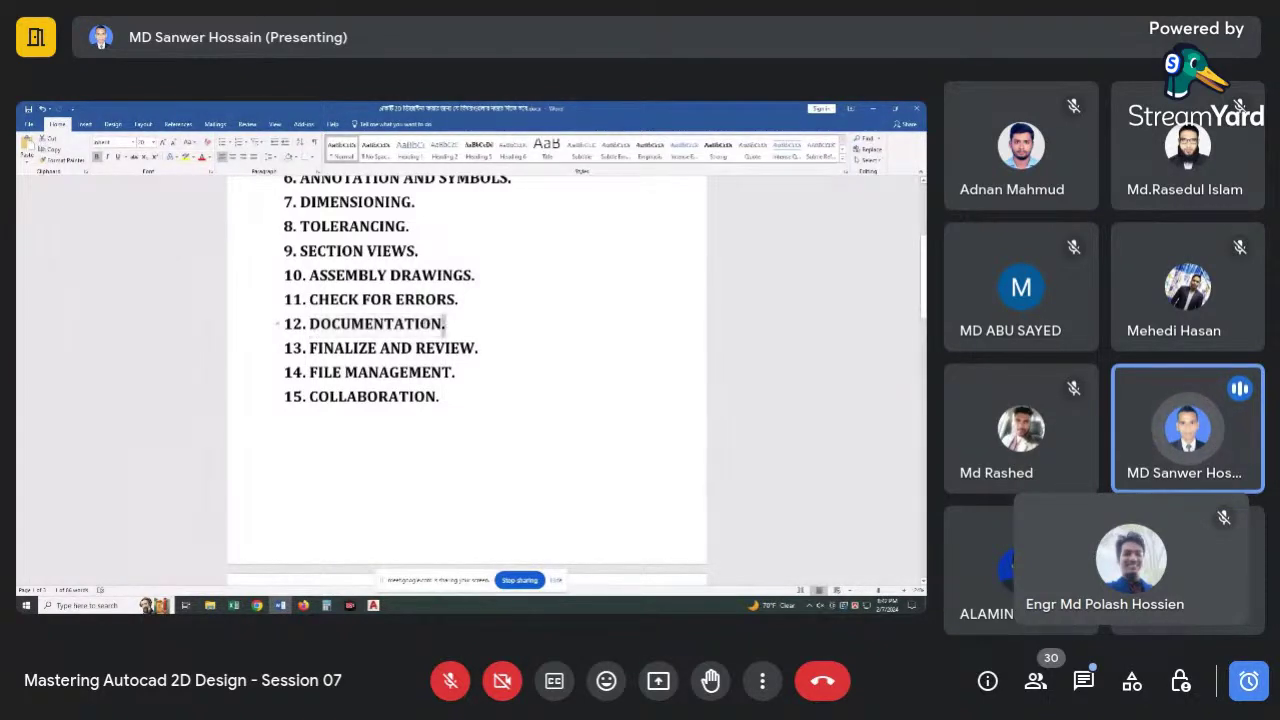
double_click(339, 323)
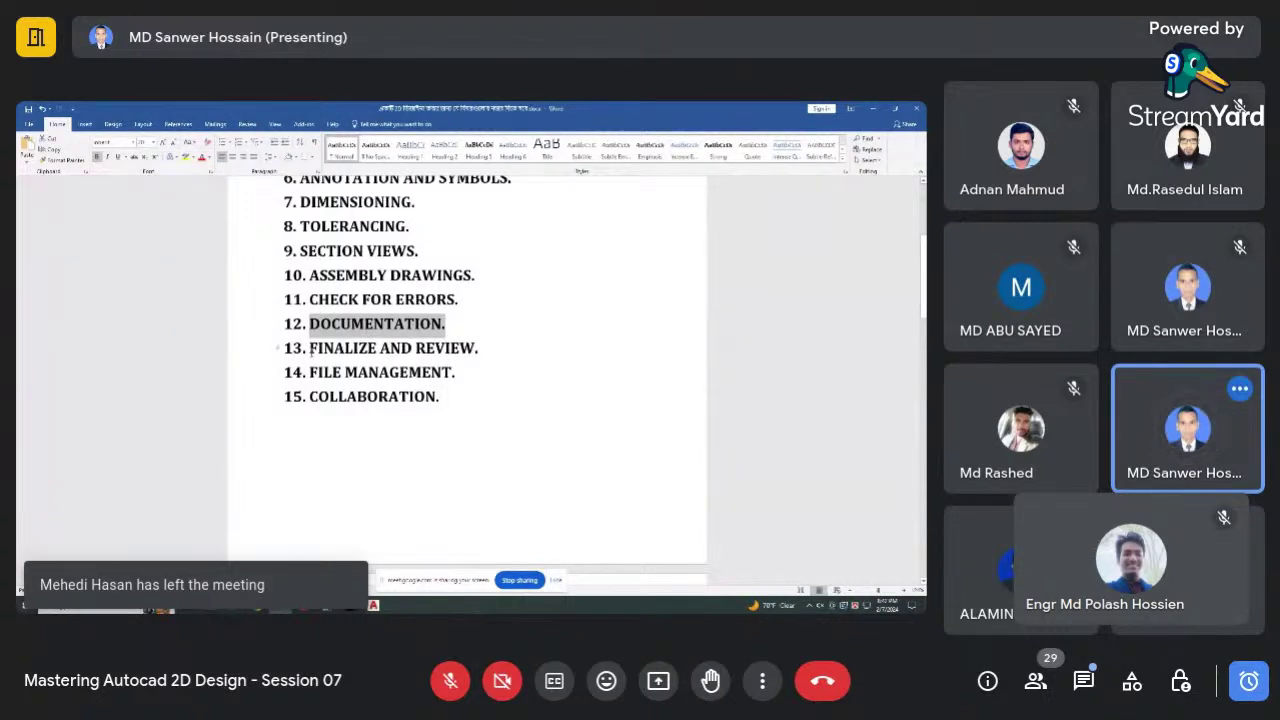
left_click_drag(310, 347, 477, 348)
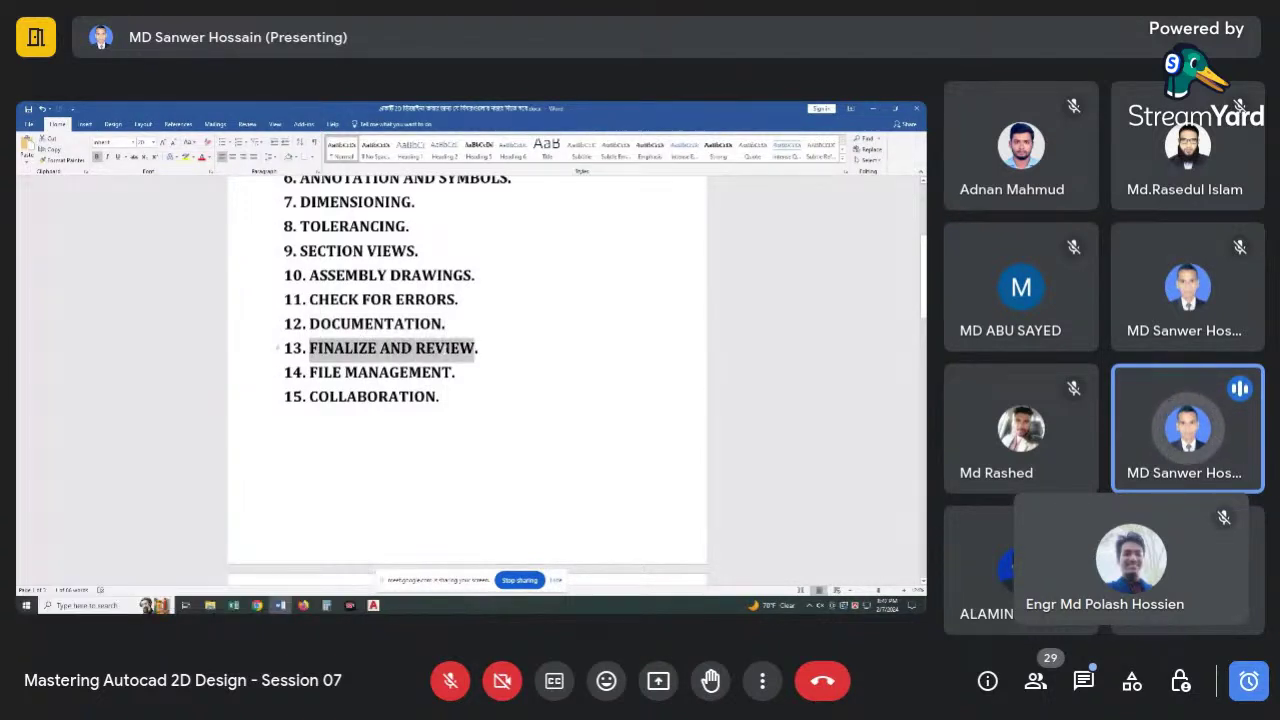
scroll(312, 318, "down", 1)
scroll(312, 318, "down", 1)
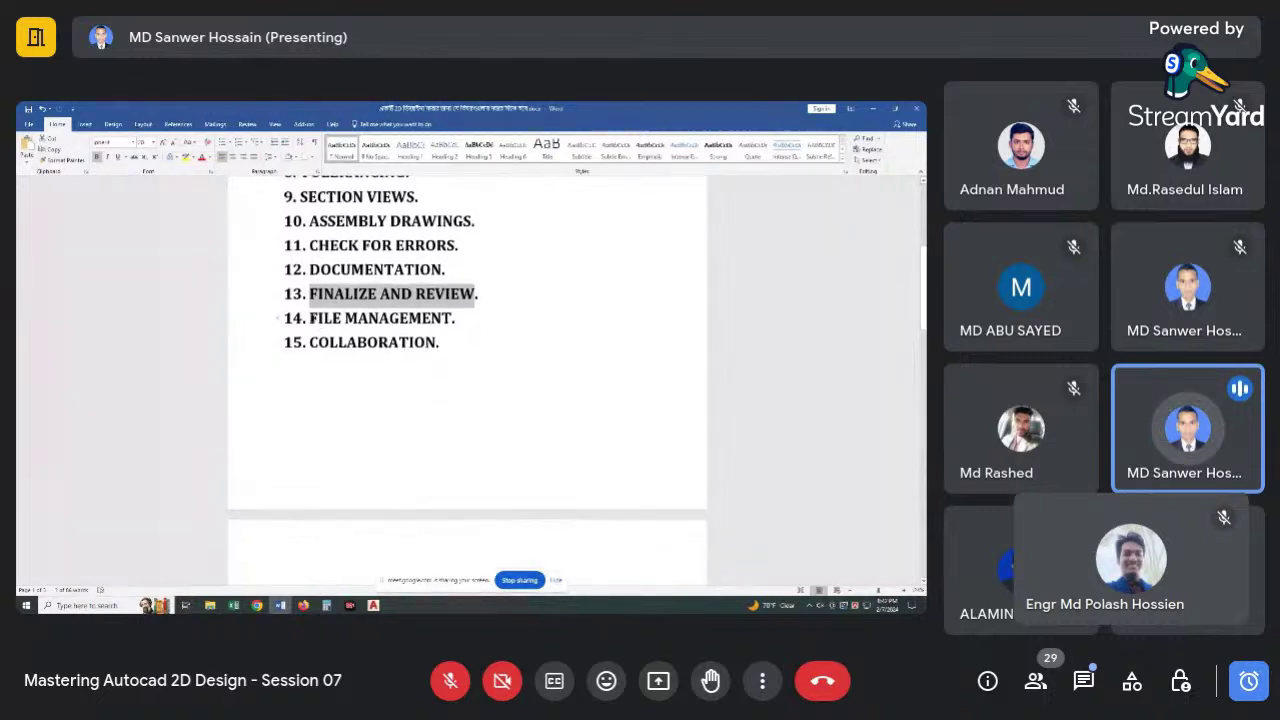
left_click_drag(343, 317, 453, 318)
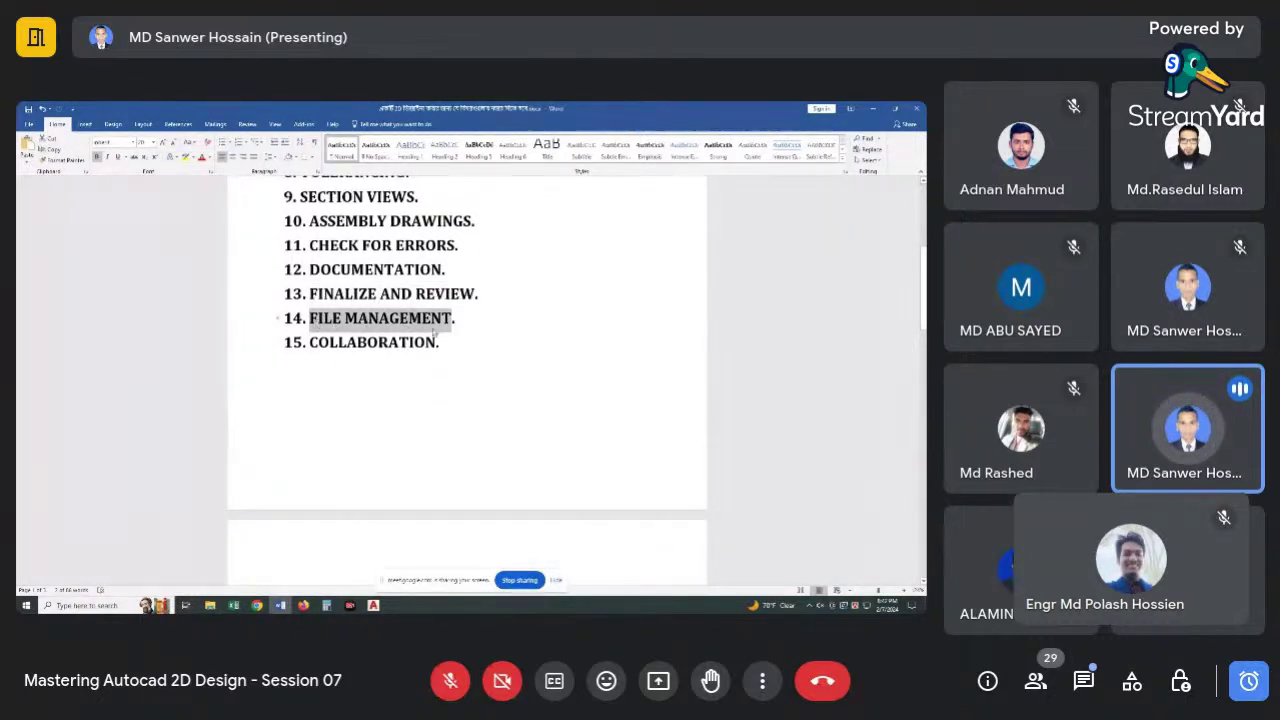
left_click(464, 326)
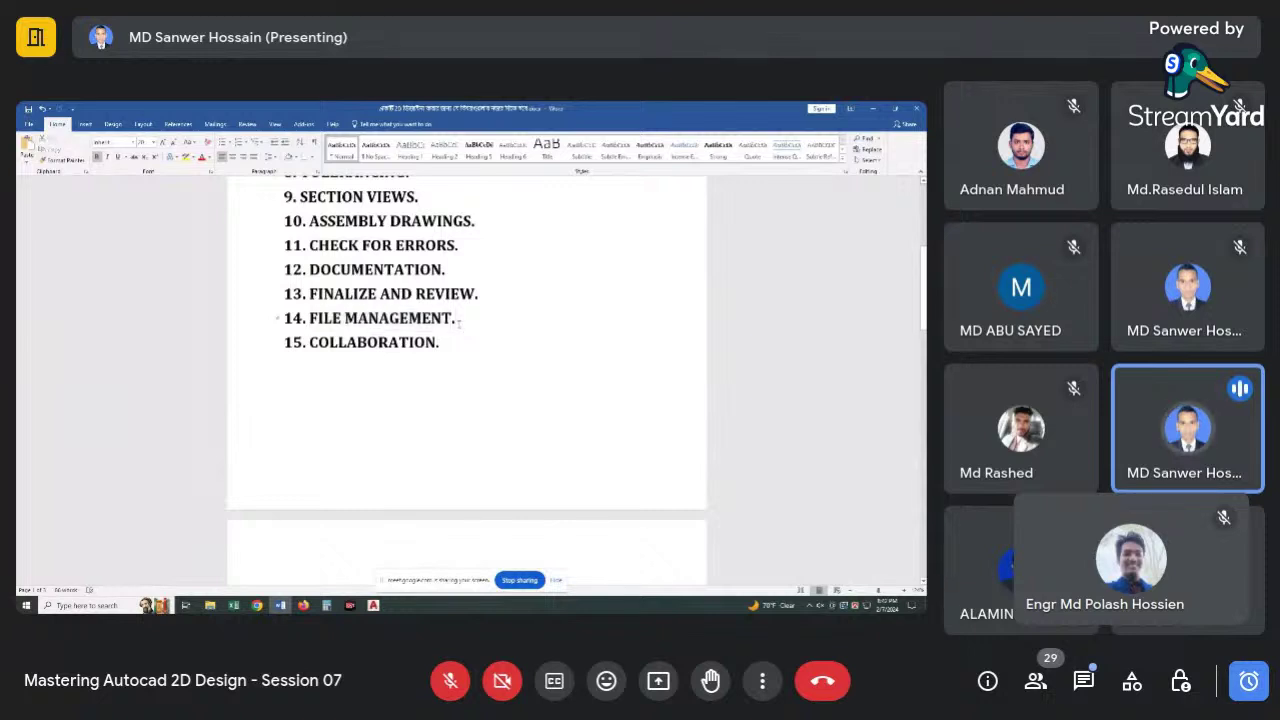
scroll(291, 309, "down", 1)
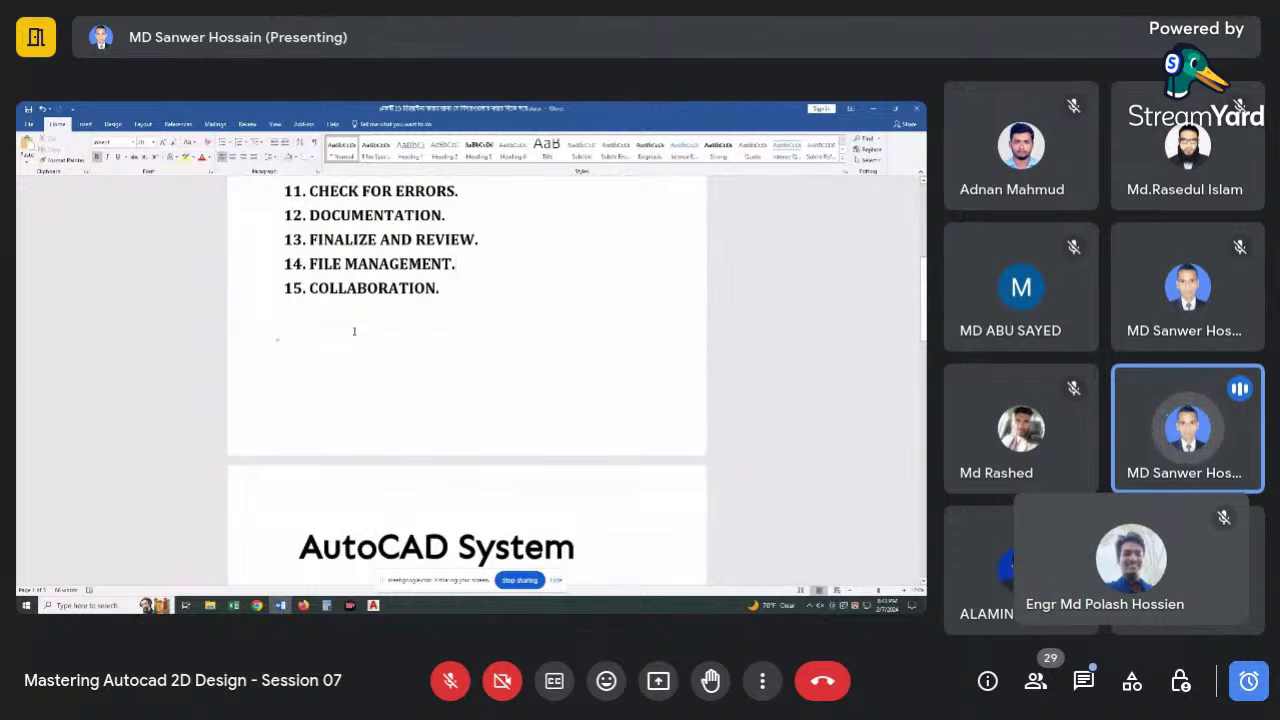
scroll(354, 331, "up", 1)
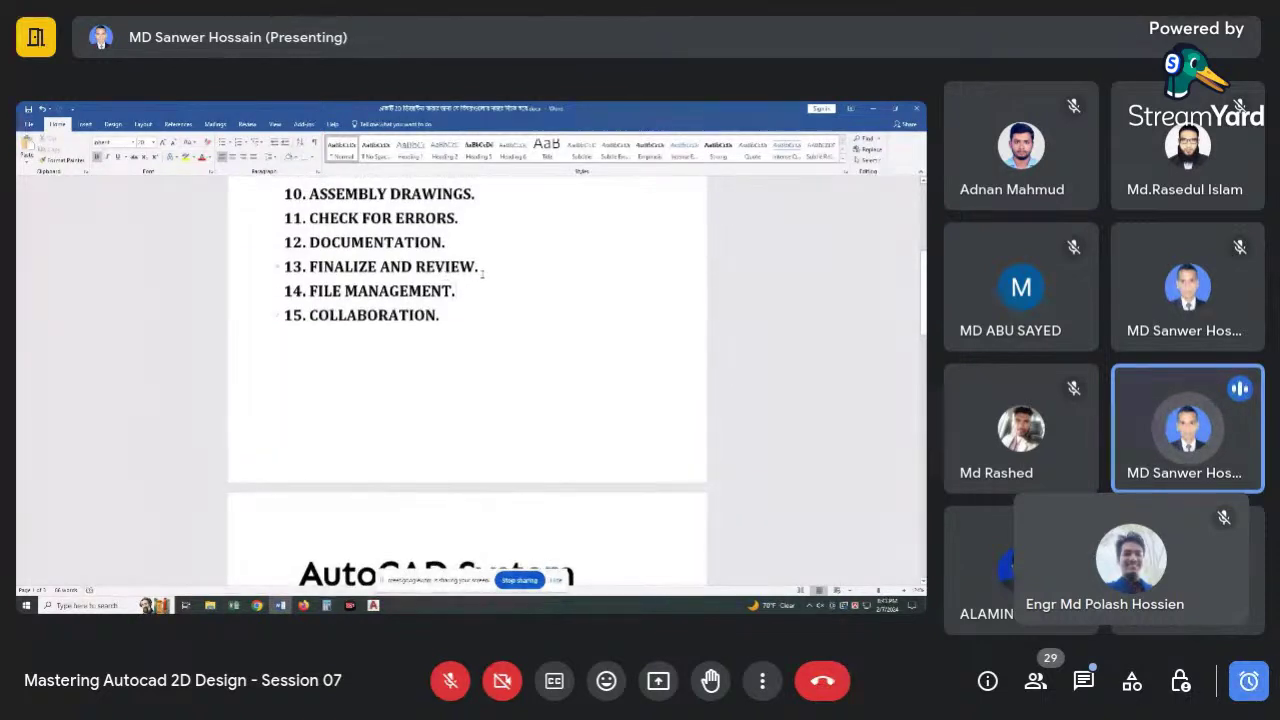
left_click_drag(291, 291, 442, 324)
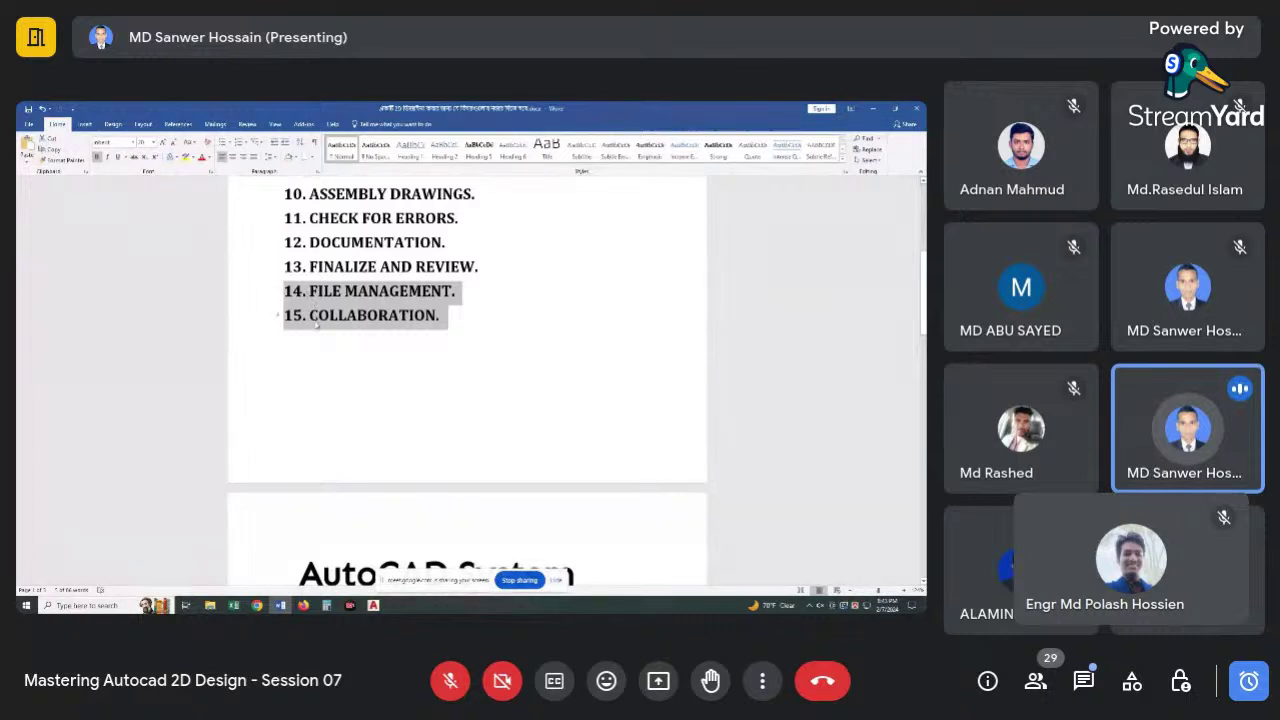
left_click(441, 315)
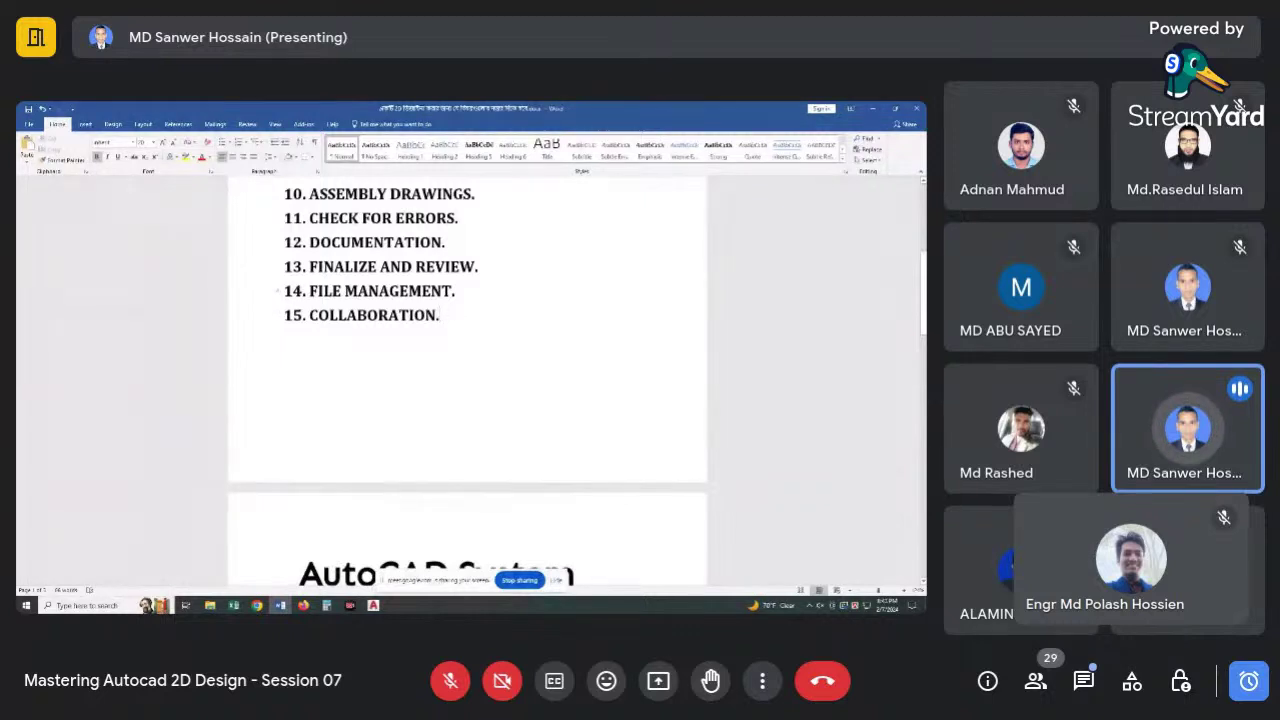
Scroll the Word document to the AutoCAD System Requirements heading and its AutoCAD 2024 bullets.
scroll(377, 274, "up", 2)
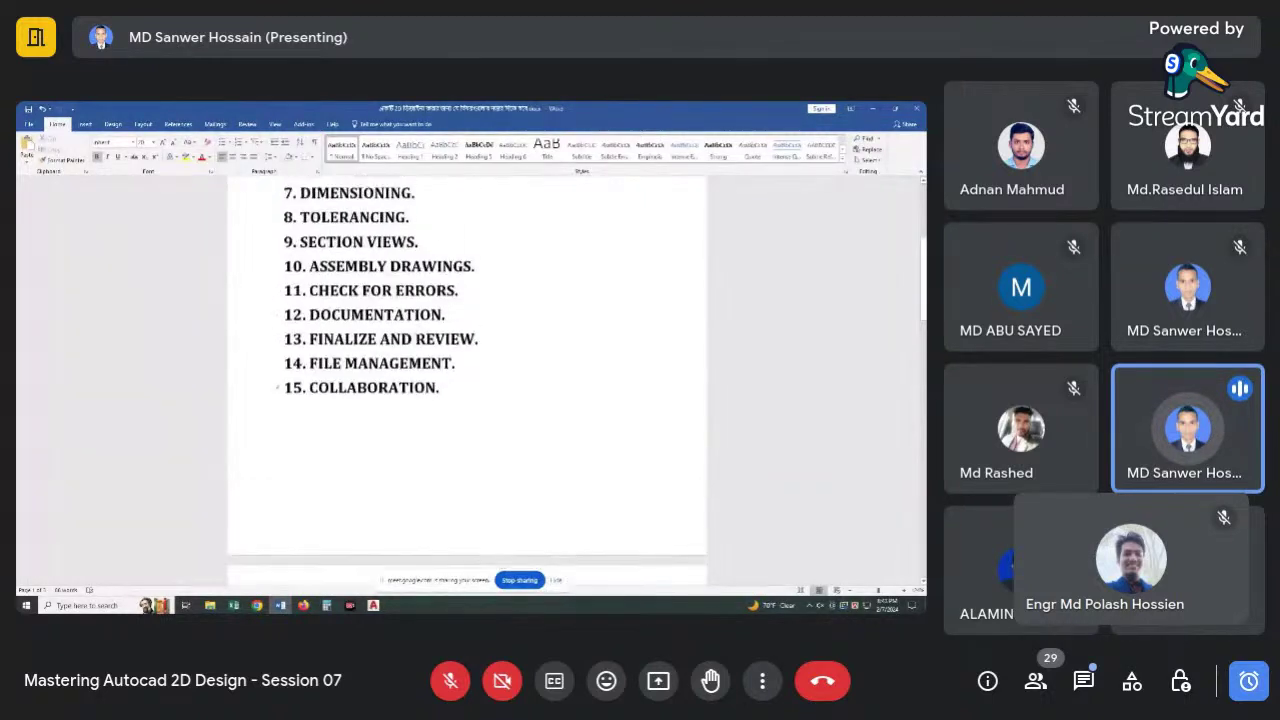
scroll(377, 274, "up", 3)
scroll(377, 274, "up", 3)
scroll(377, 274, "down", 3)
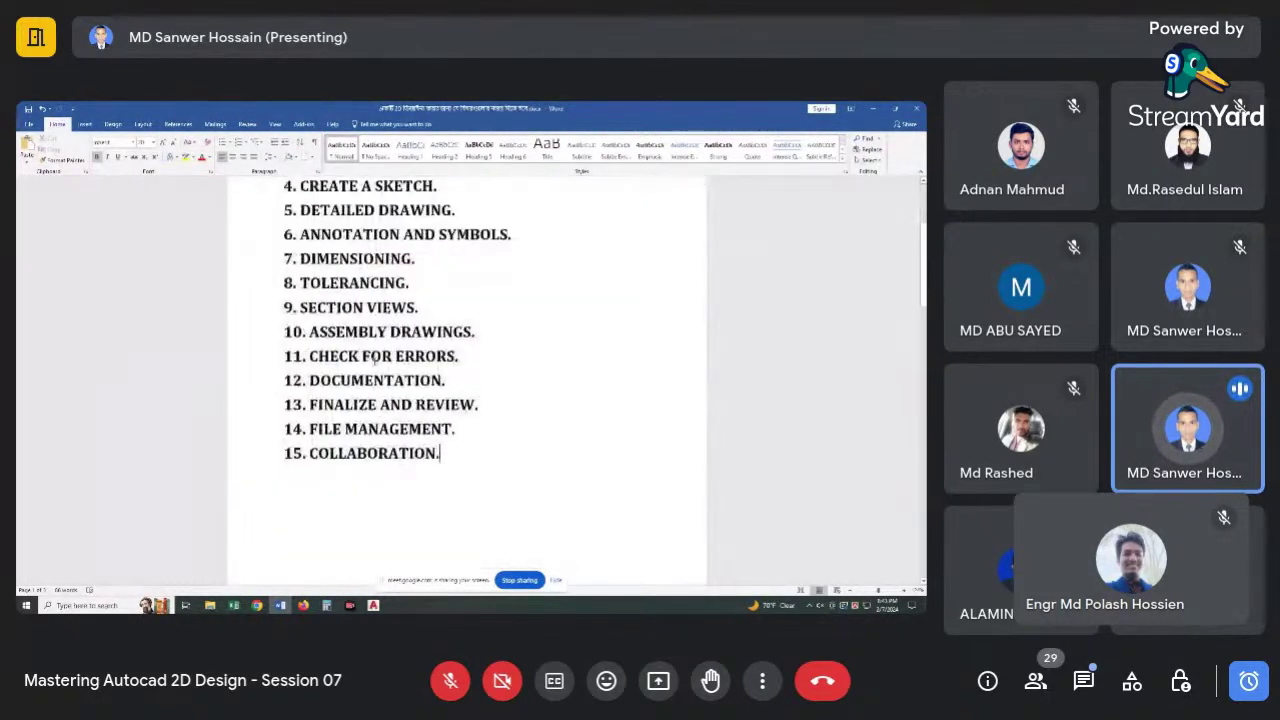
scroll(363, 417, "down", 1)
scroll(296, 343, "down", 2)
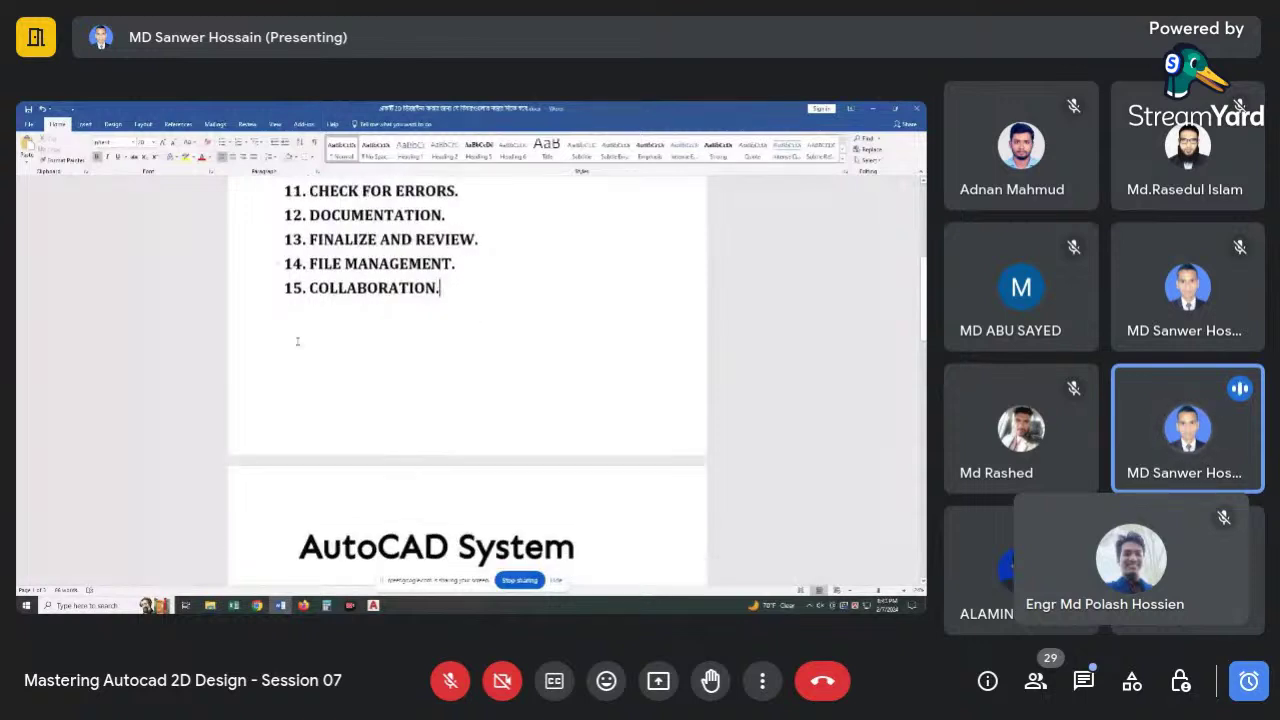
scroll(296, 343, "down", 3)
scroll(296, 343, "down", 2)
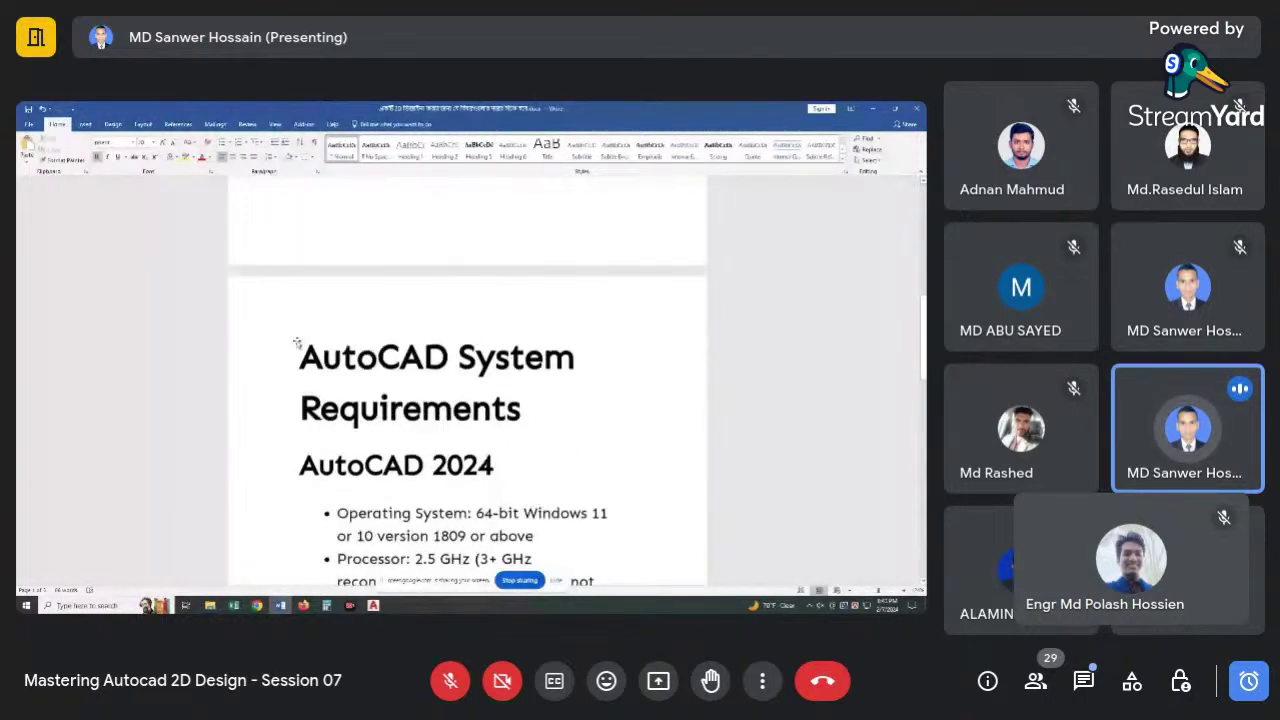
scroll(296, 343, "down", 1)
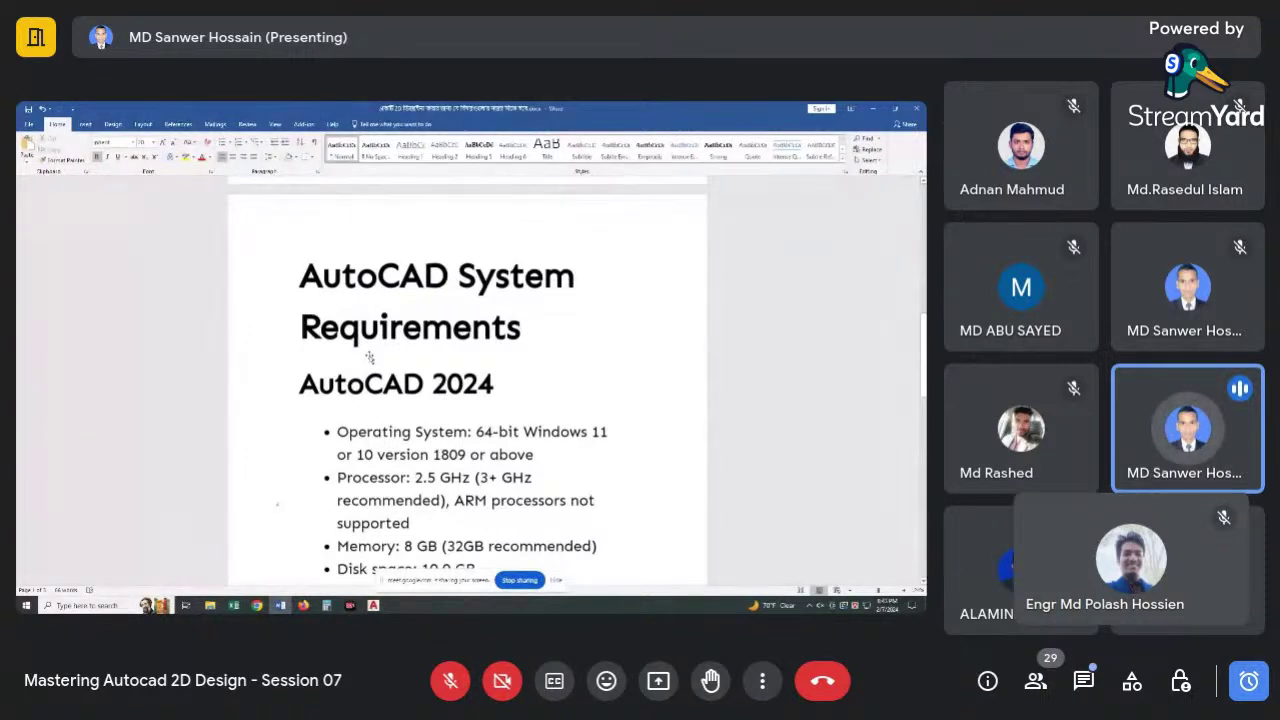
scroll(369, 357, "down", 1)
scroll(370, 359, "down", 1)
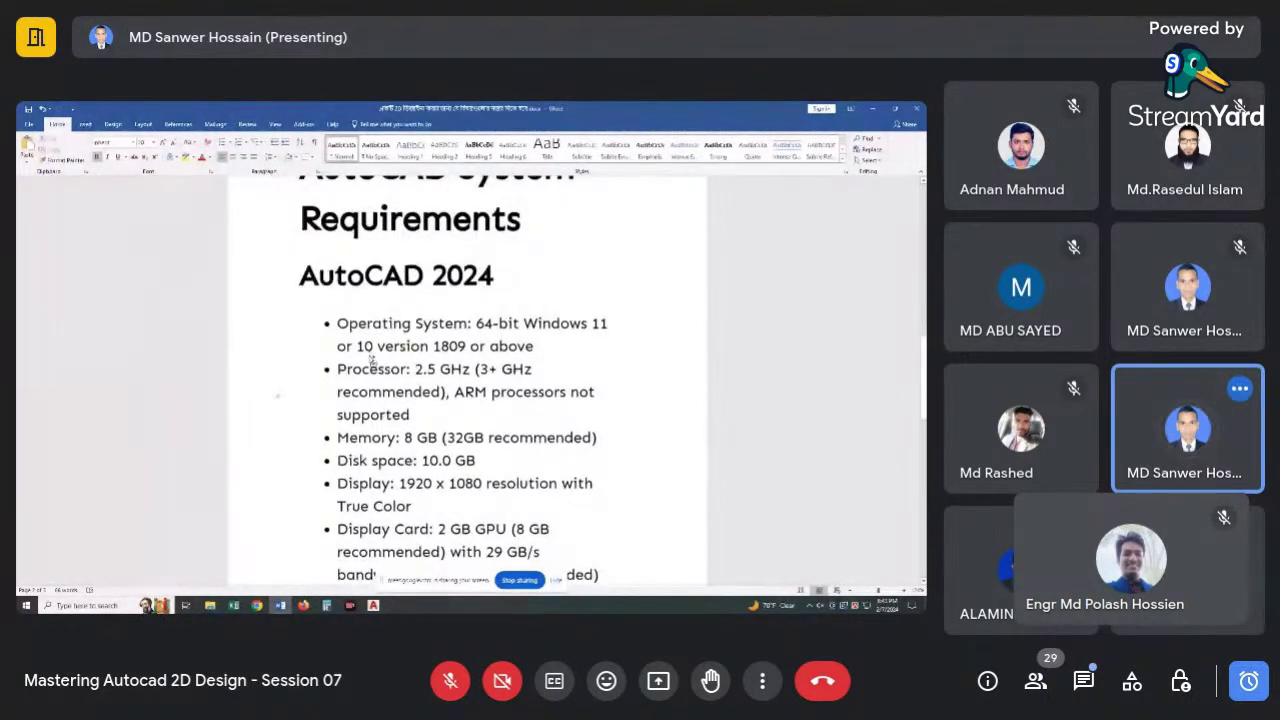
scroll(370, 360, "down", 1, "ctrl")
scroll(370, 360, "down", 2, "ctrl")
scroll(370, 360, "down", 1, "ctrl")
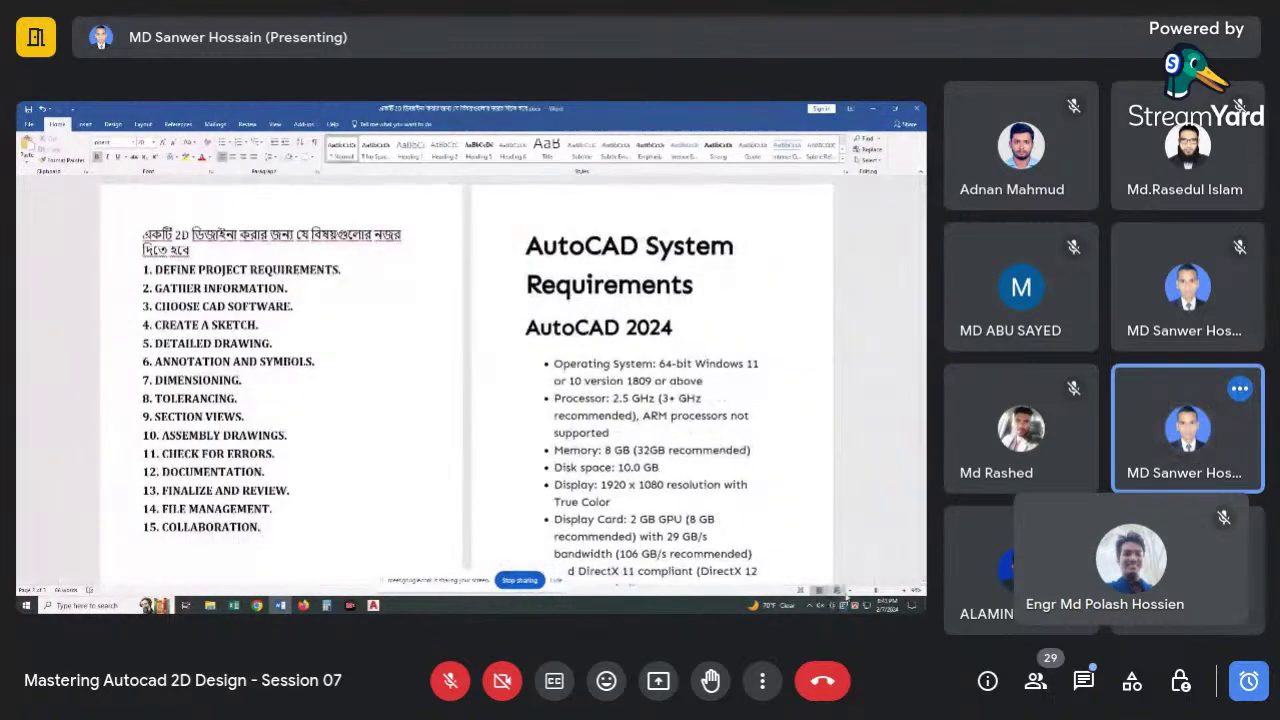
scroll(460, 470, "up", 2, "ctrl")
scroll(460, 470, "up", 2, "ctrl")
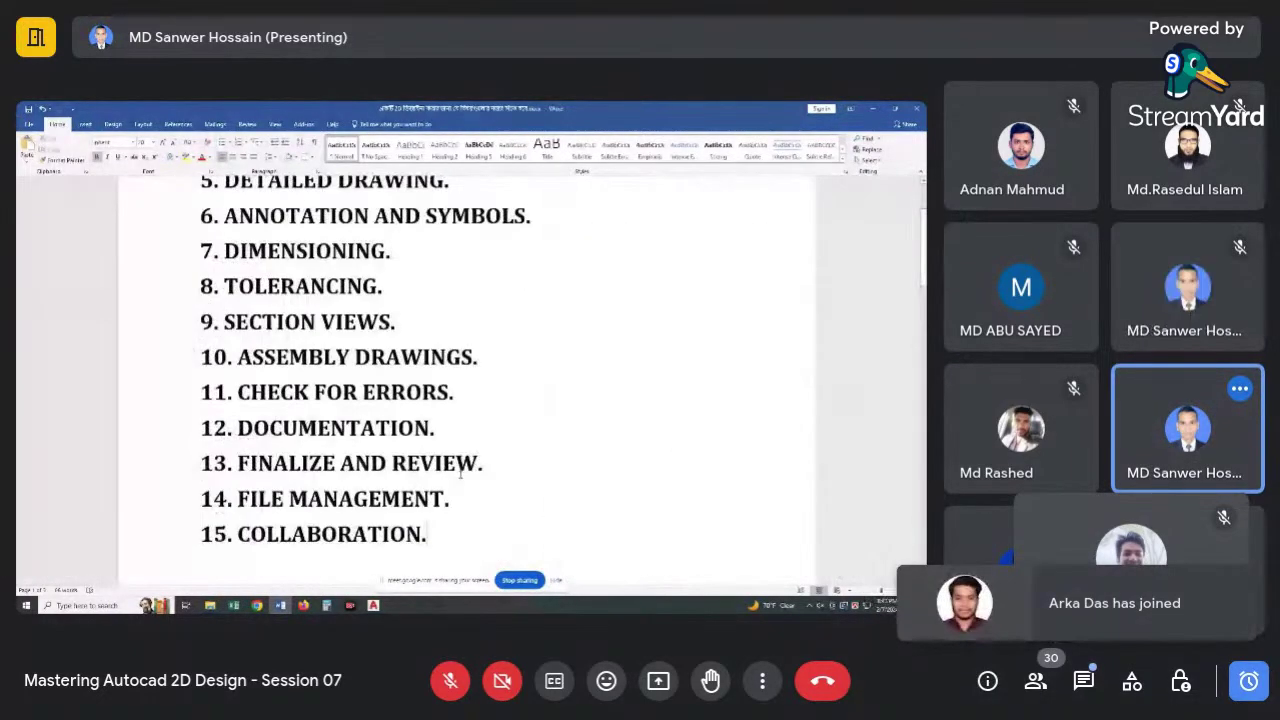
scroll(590, 460, "down", 4)
scroll(588, 458, "down", 6)
scroll(590, 463, "down", 1)
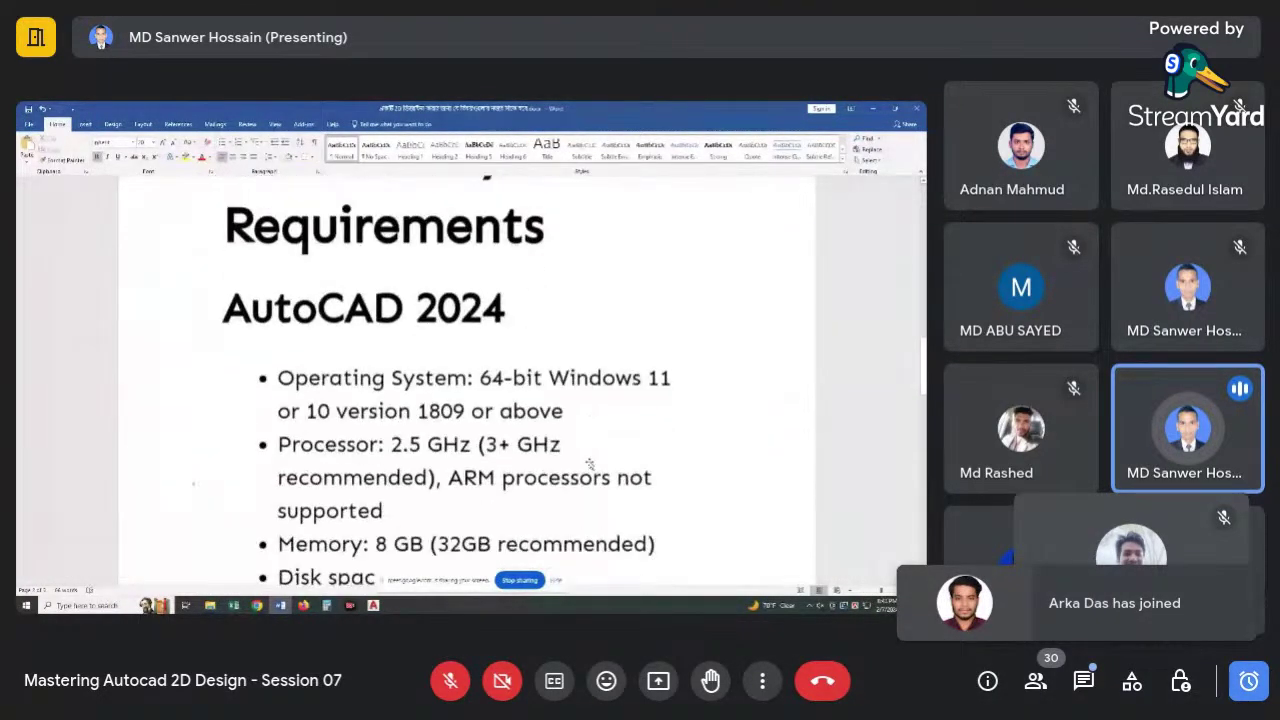
scroll(586, 467, "down", 1, "ctrl")
scroll(586, 466, "up", 2)
scroll(575, 466, "down", 1, "ctrl")
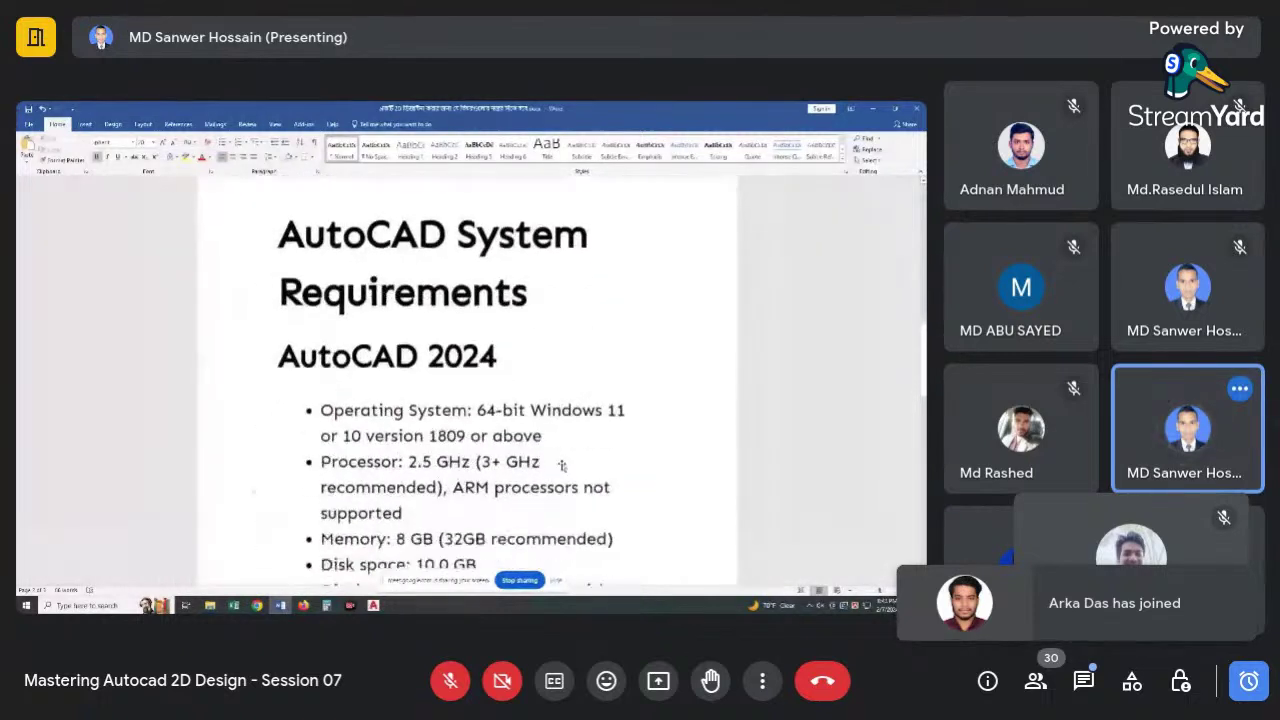
scroll(562, 466, "down", 1)
scroll(562, 466, "down", 2)
scroll(562, 466, "down", 1)
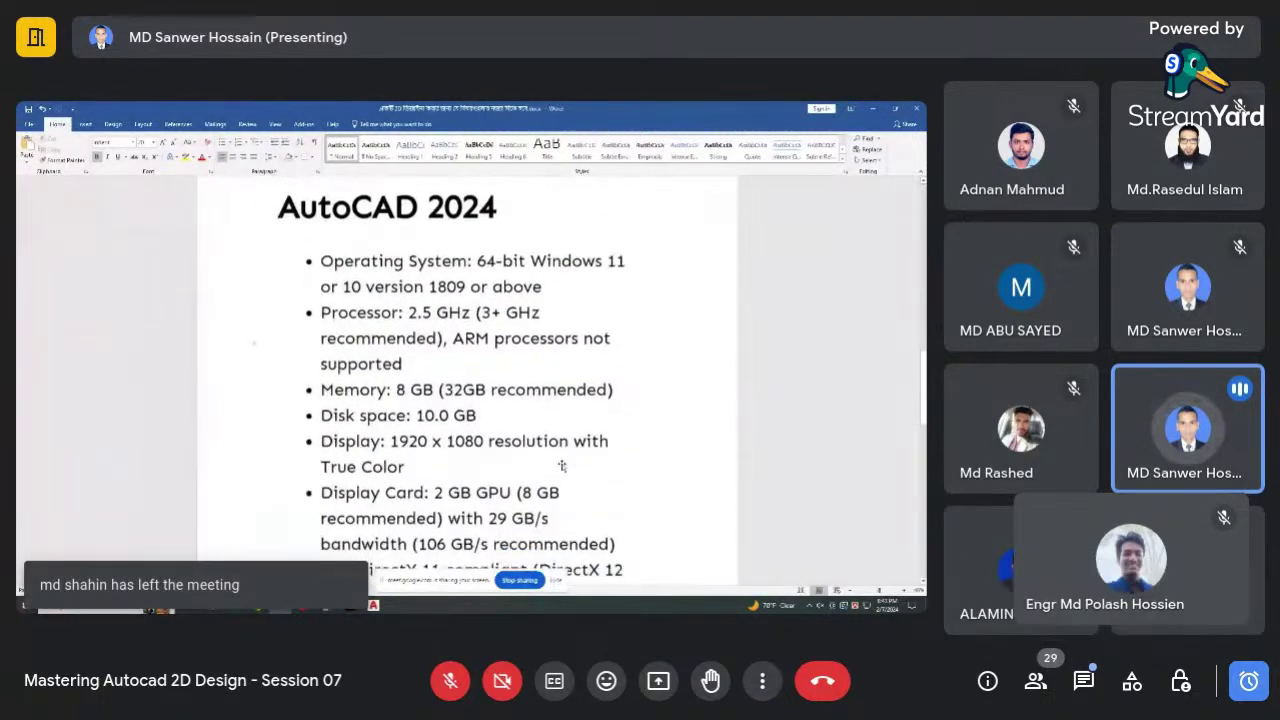
scroll(562, 466, "down", 1)
scroll(562, 466, "down", 1)
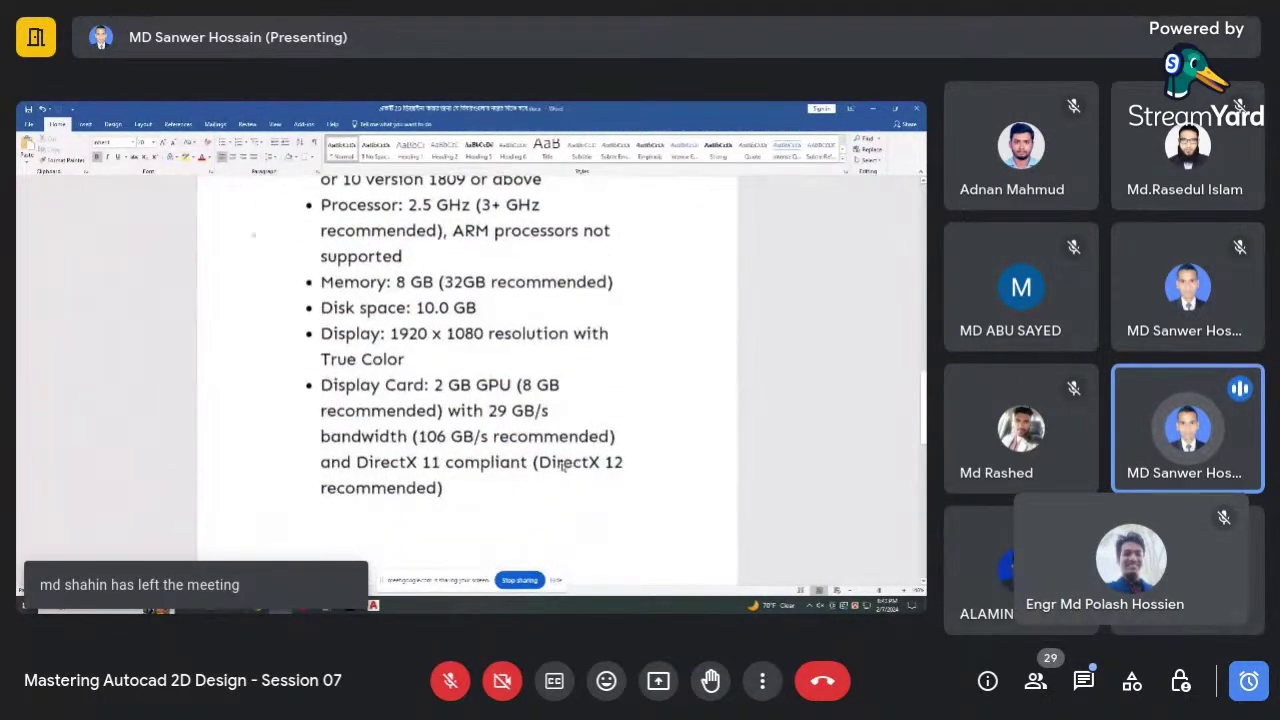
scroll(562, 466, "up", 1)
scroll(400, 260, "up", 3)
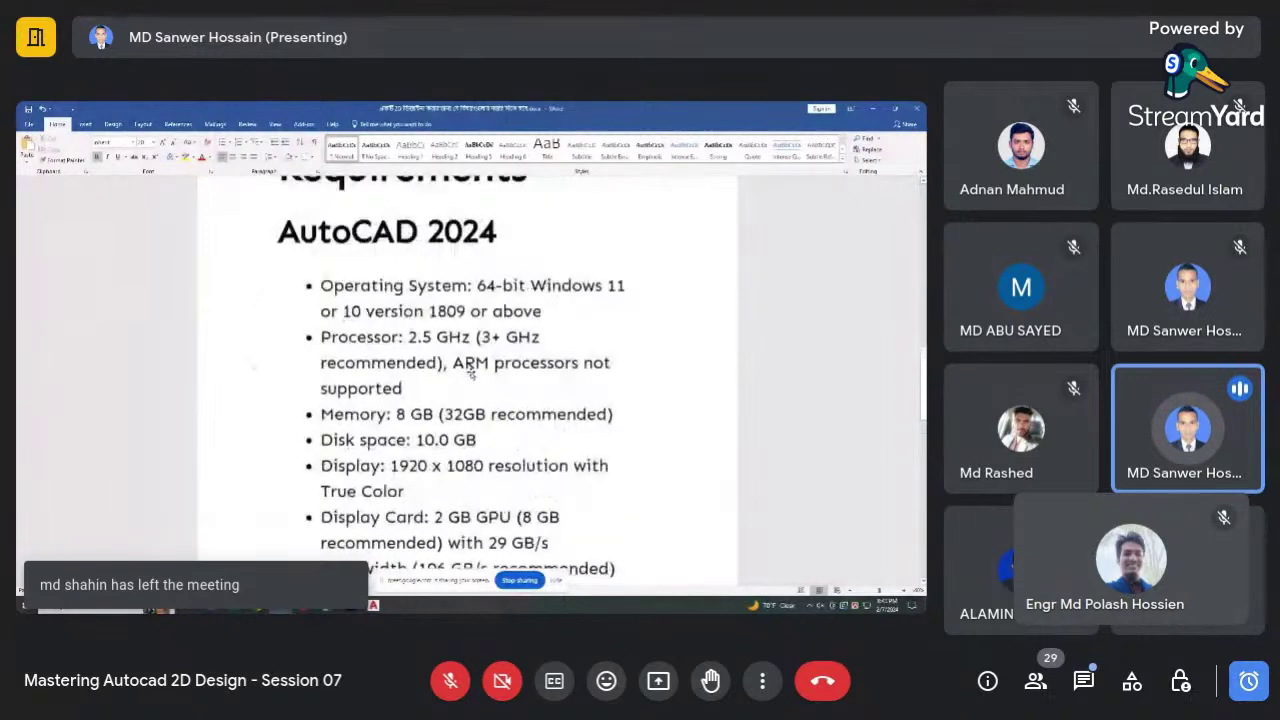
scroll(335, 370, "up", 1)
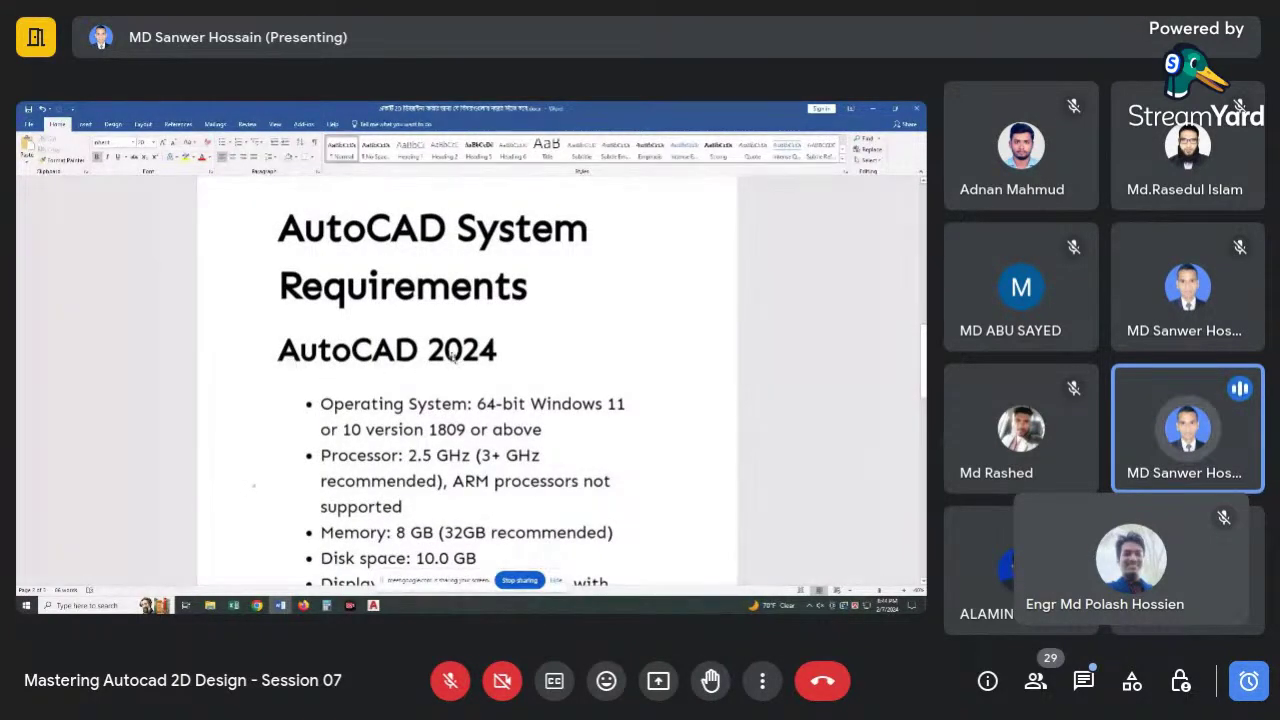
scroll(463, 362, "down", 1)
scroll(458, 395, "down", 1)
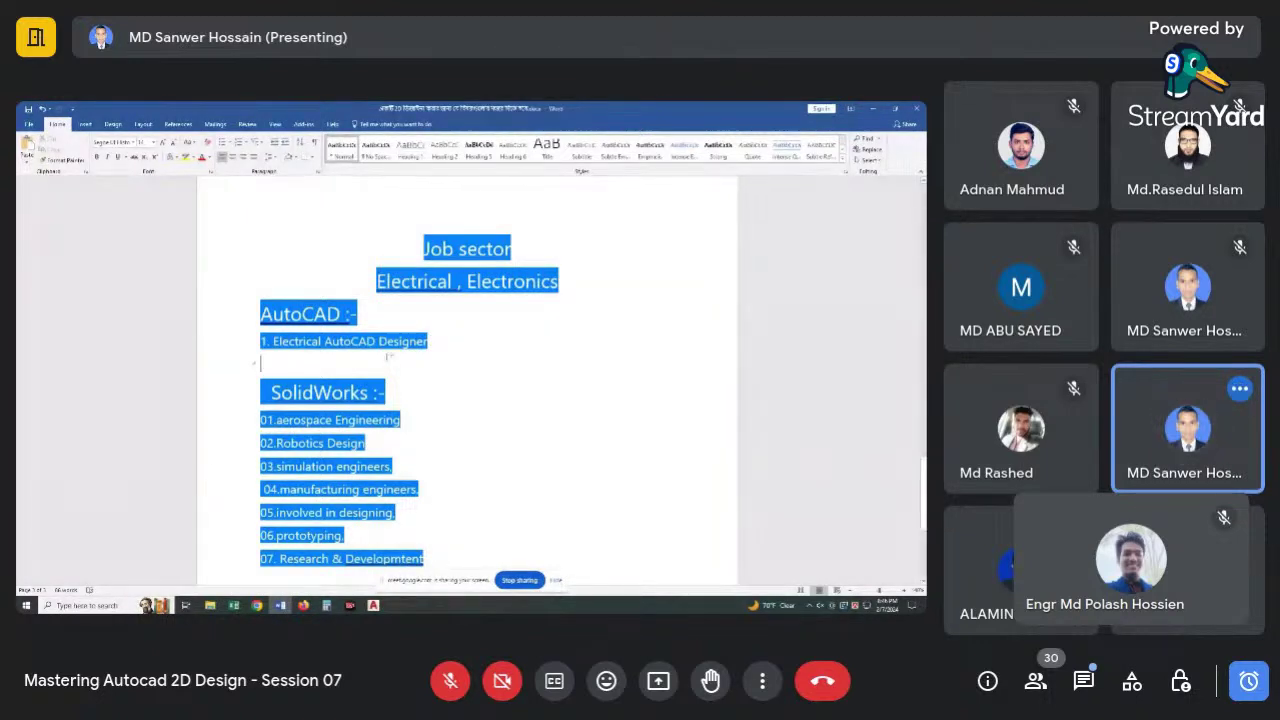
scroll(387, 355, "down", 1)
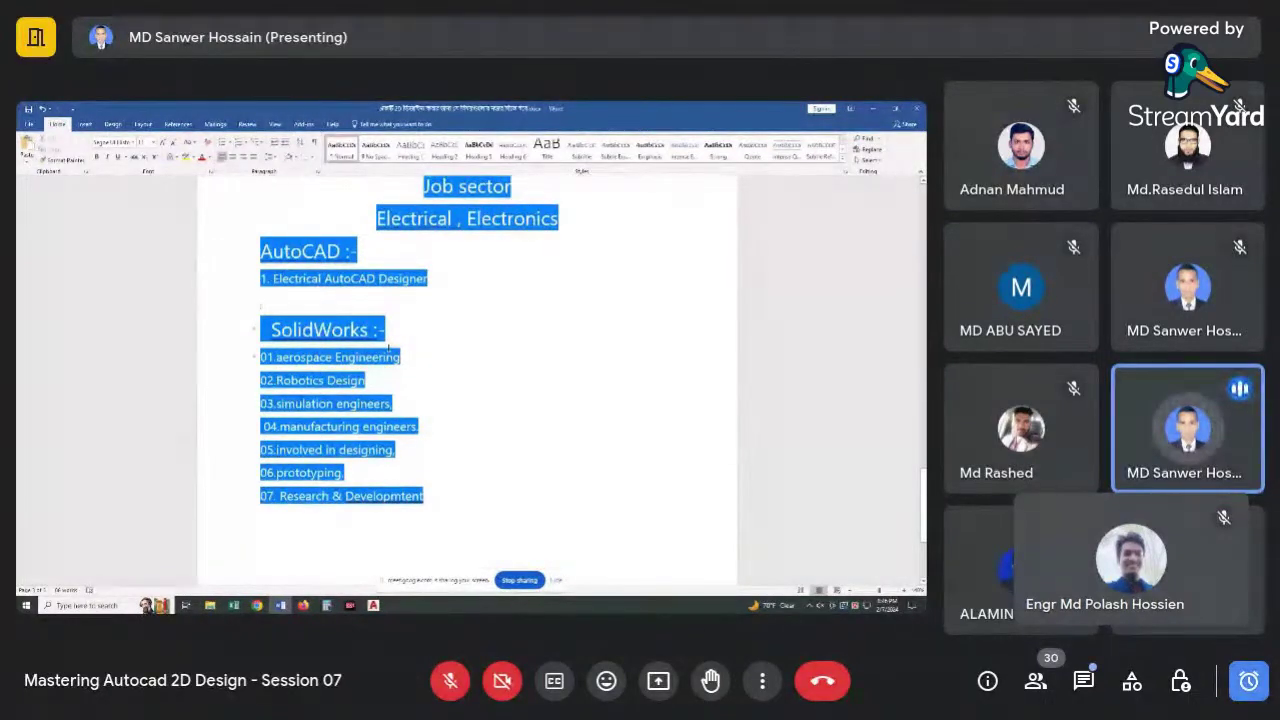
left_click_drag(261, 278, 427, 279)
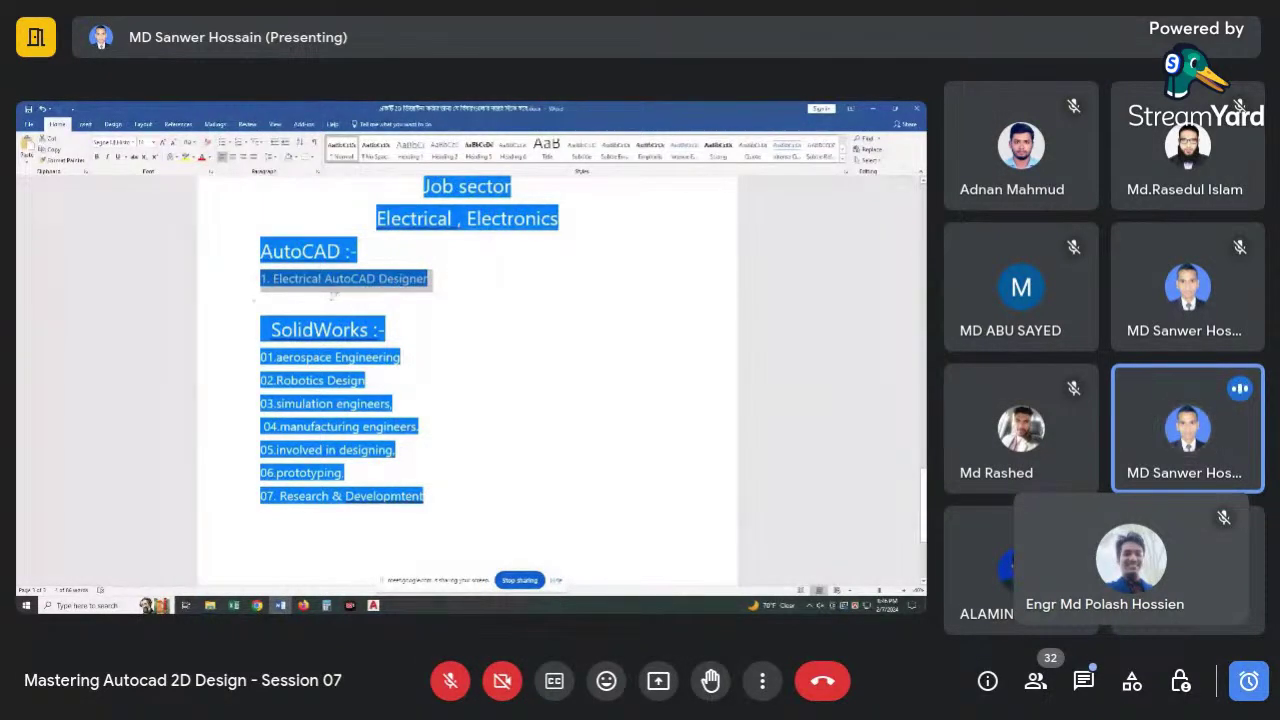
scroll(310, 291, "down", 1)
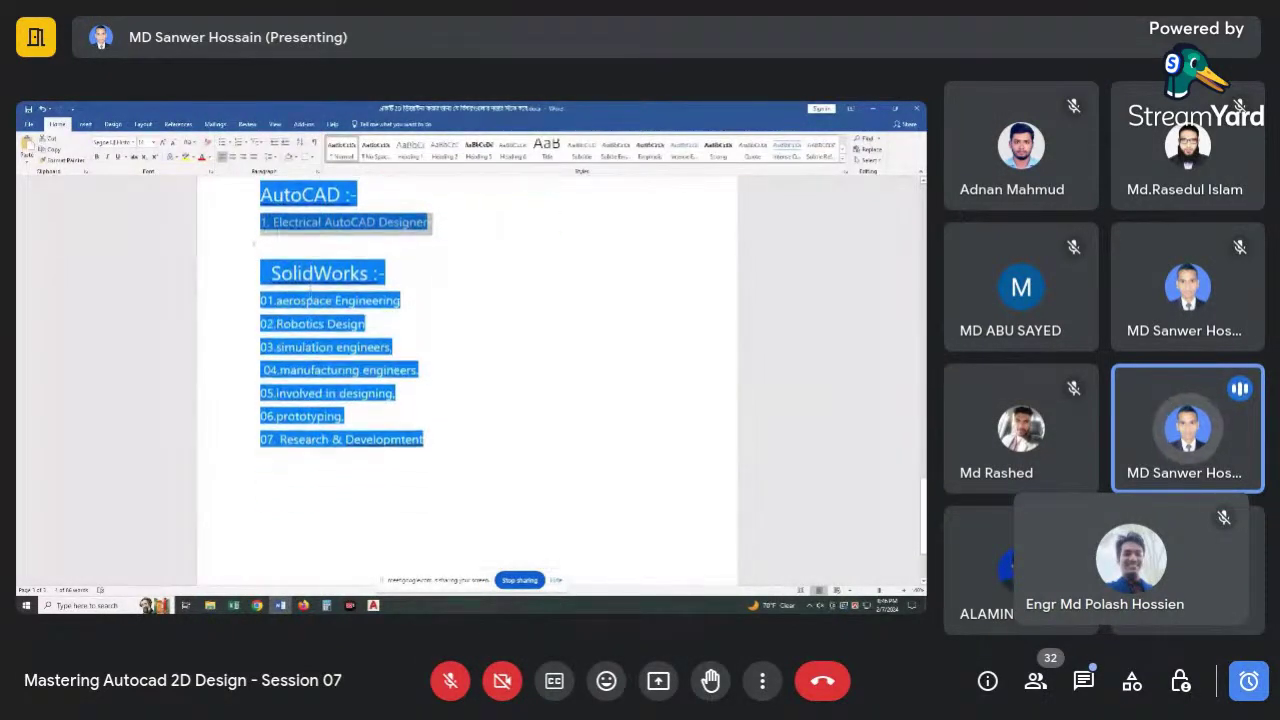
left_click_drag(265, 268, 409, 282)
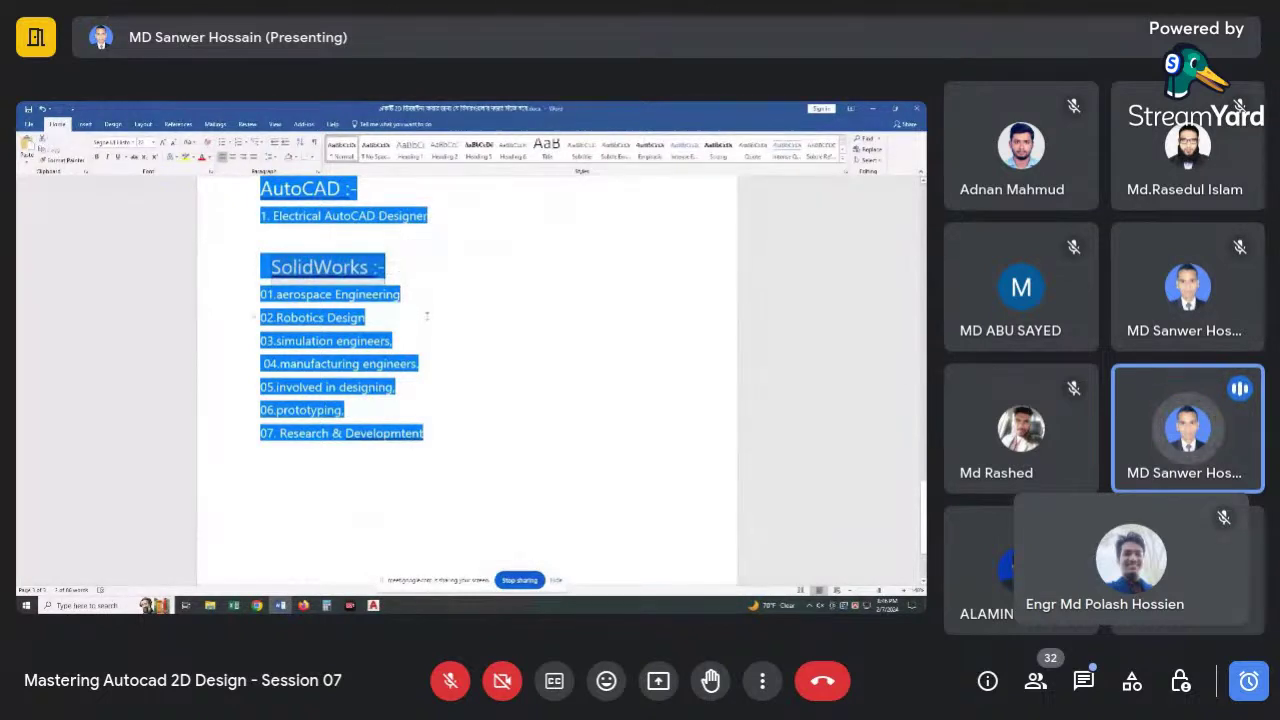
scroll(395, 320, "up", 1)
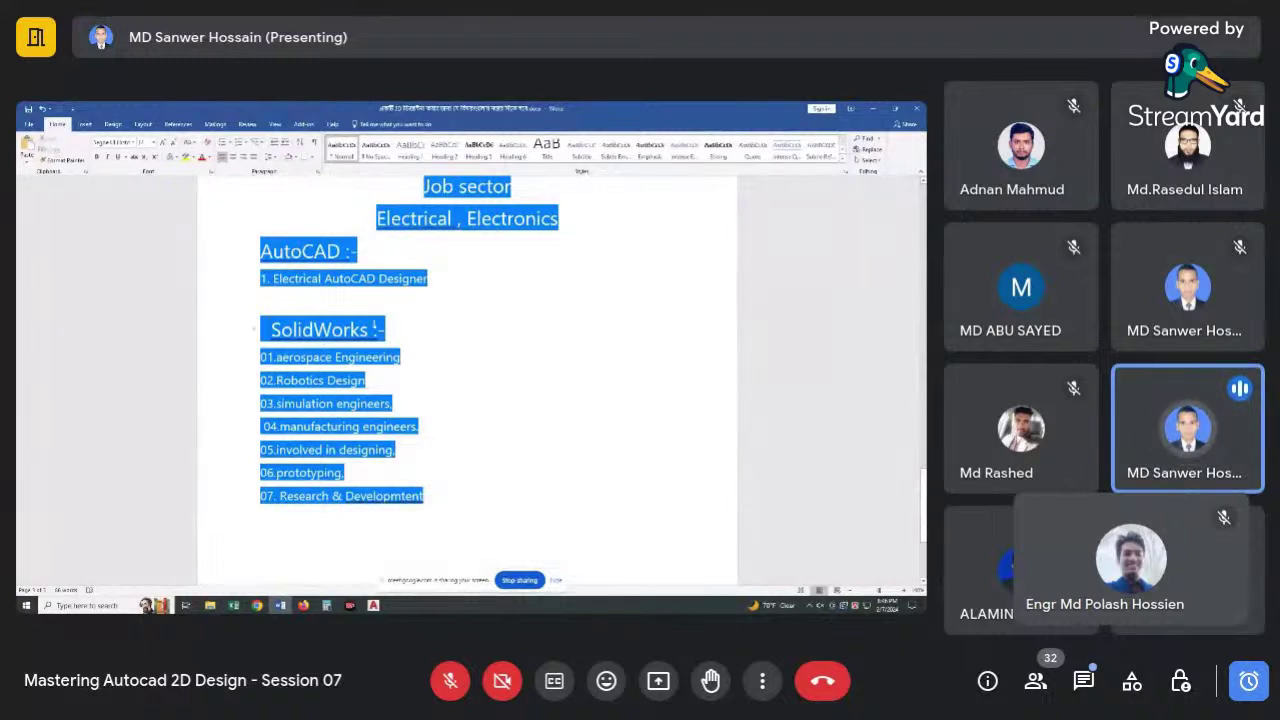
scroll(333, 320, "down", 1)
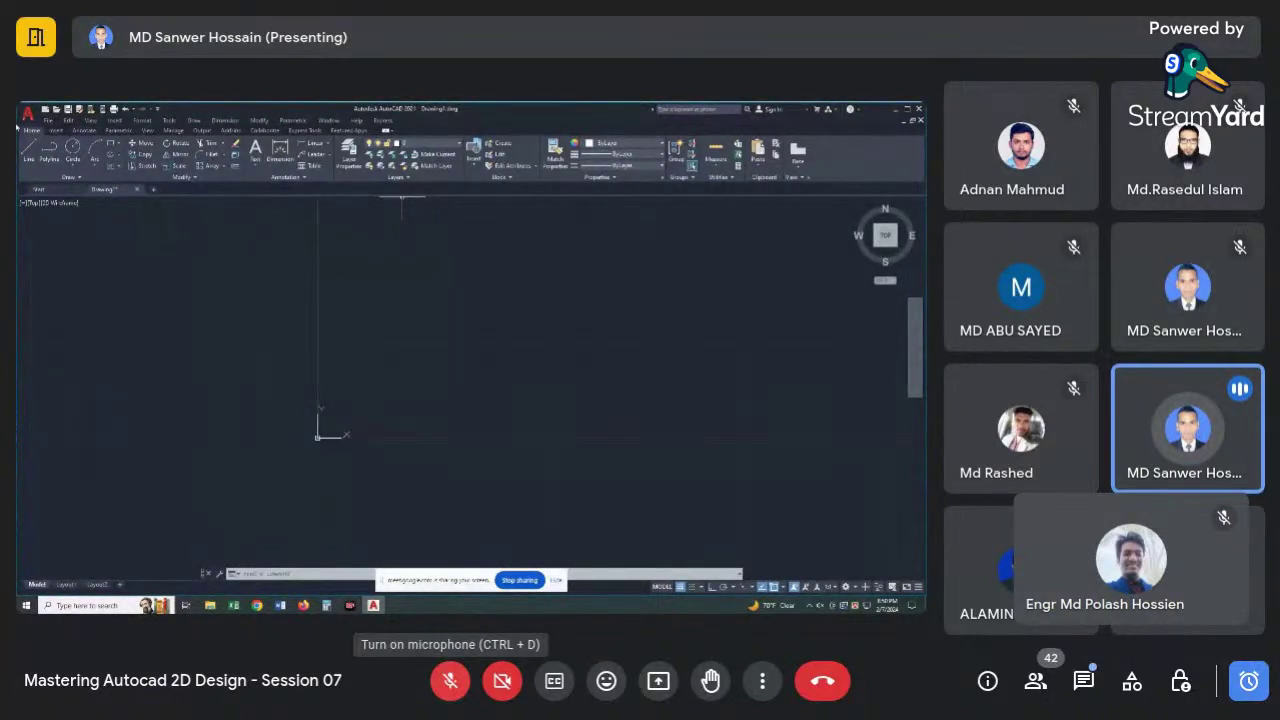
left_click(450, 681)
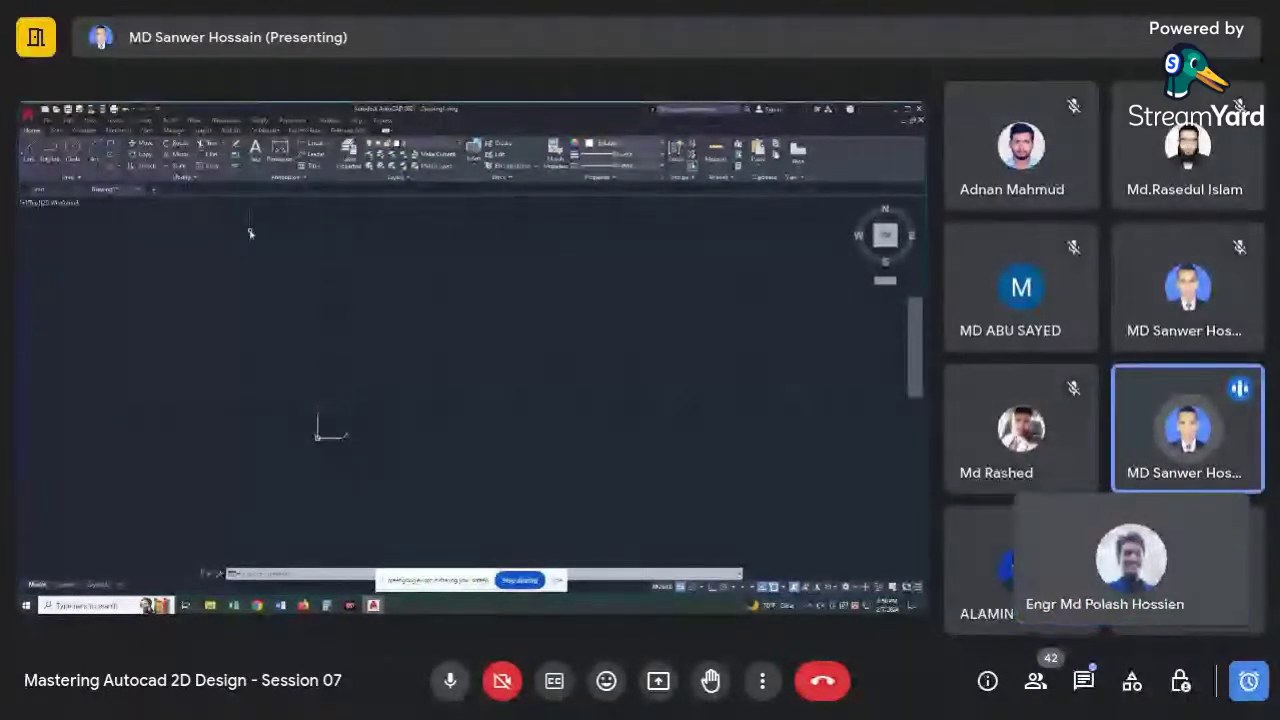
left_click(450, 682)
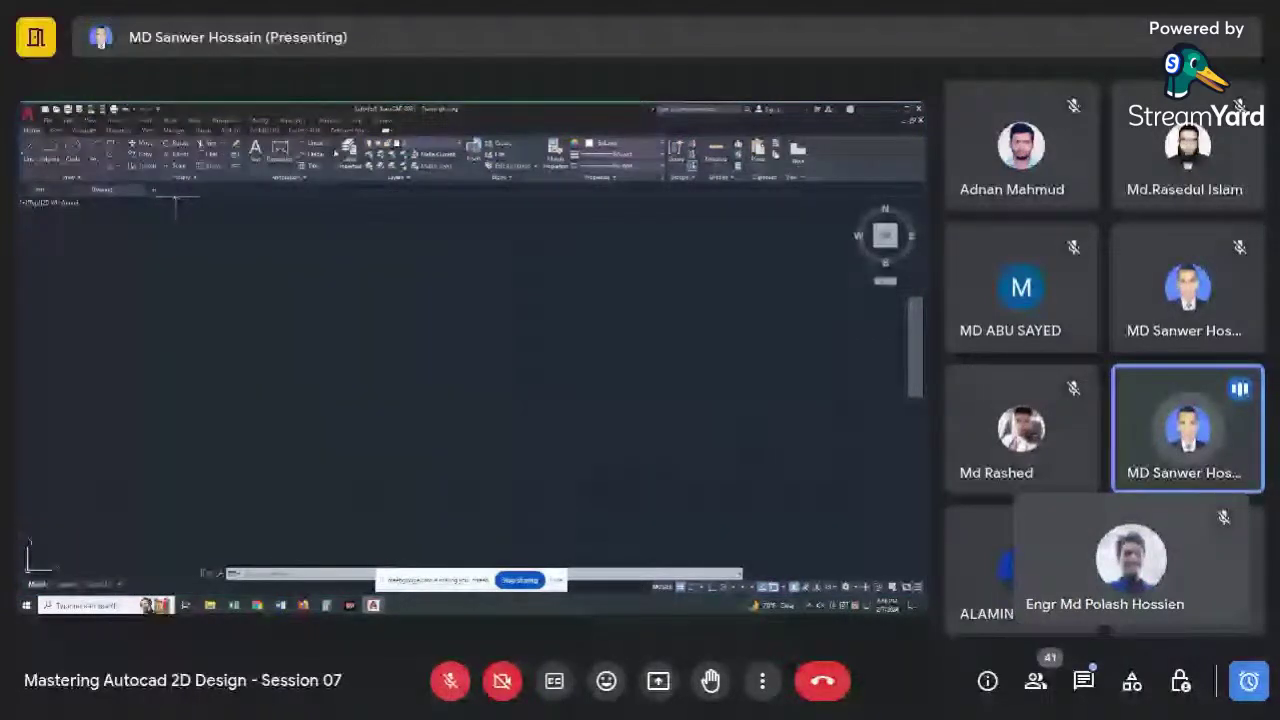
key("ctrl+d")
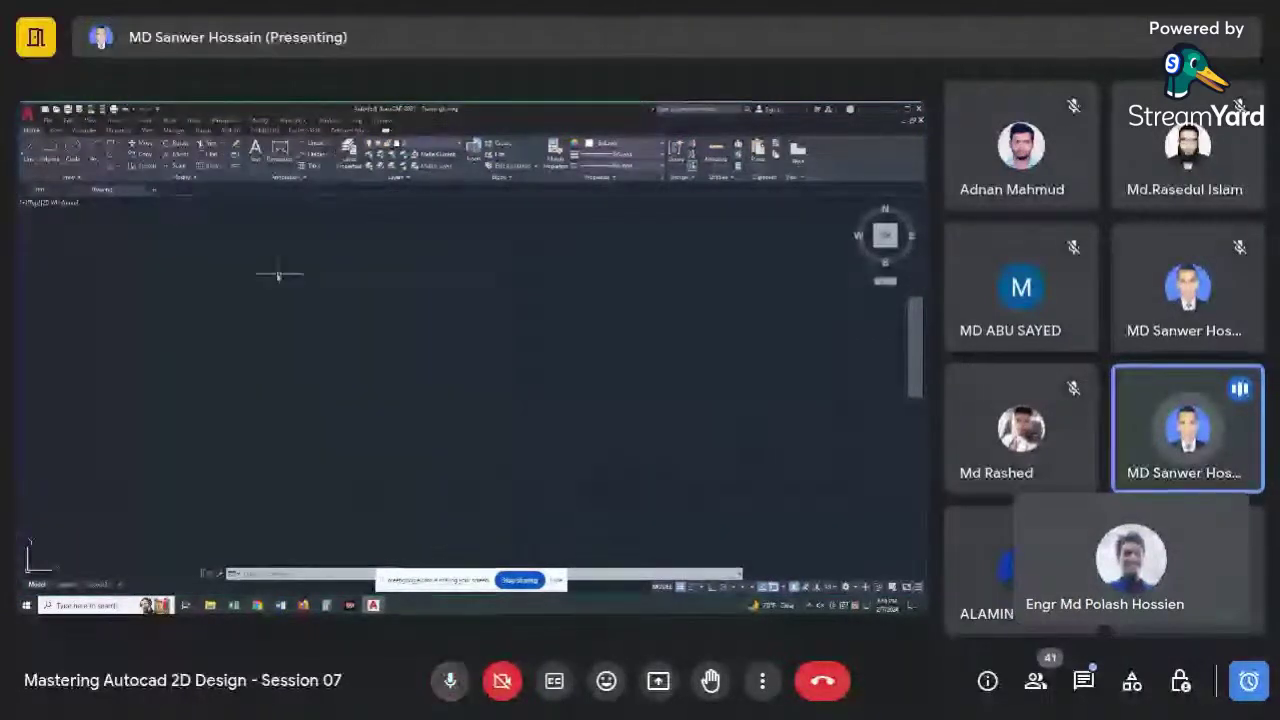
left_click(448, 683)
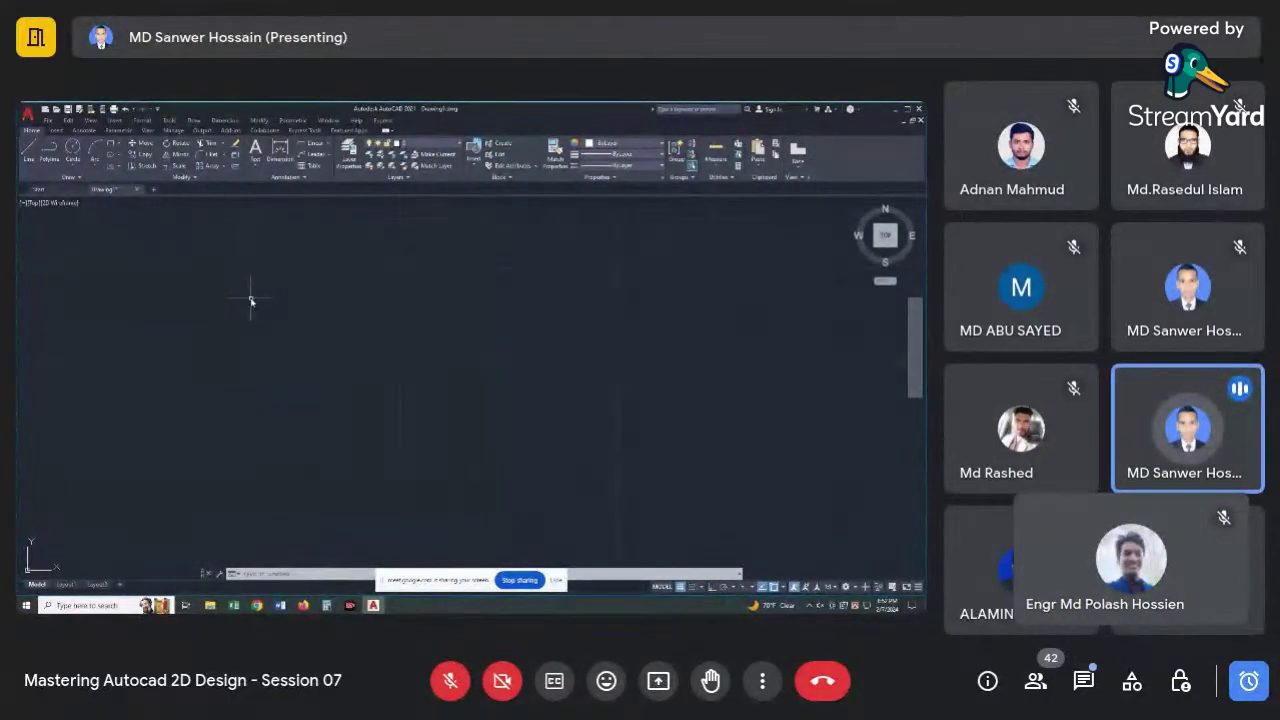
Run the units command from the command line to open the Drawing Units dialog.
type("l")
type("in")
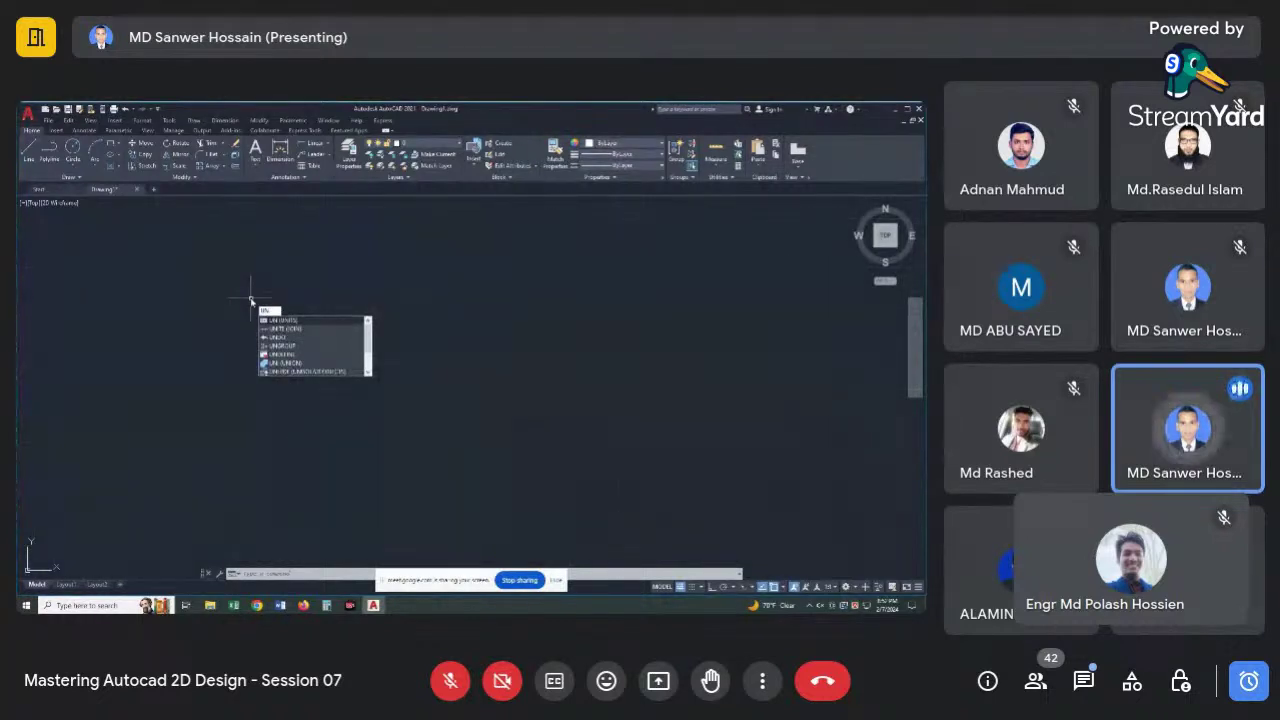
key("Return")
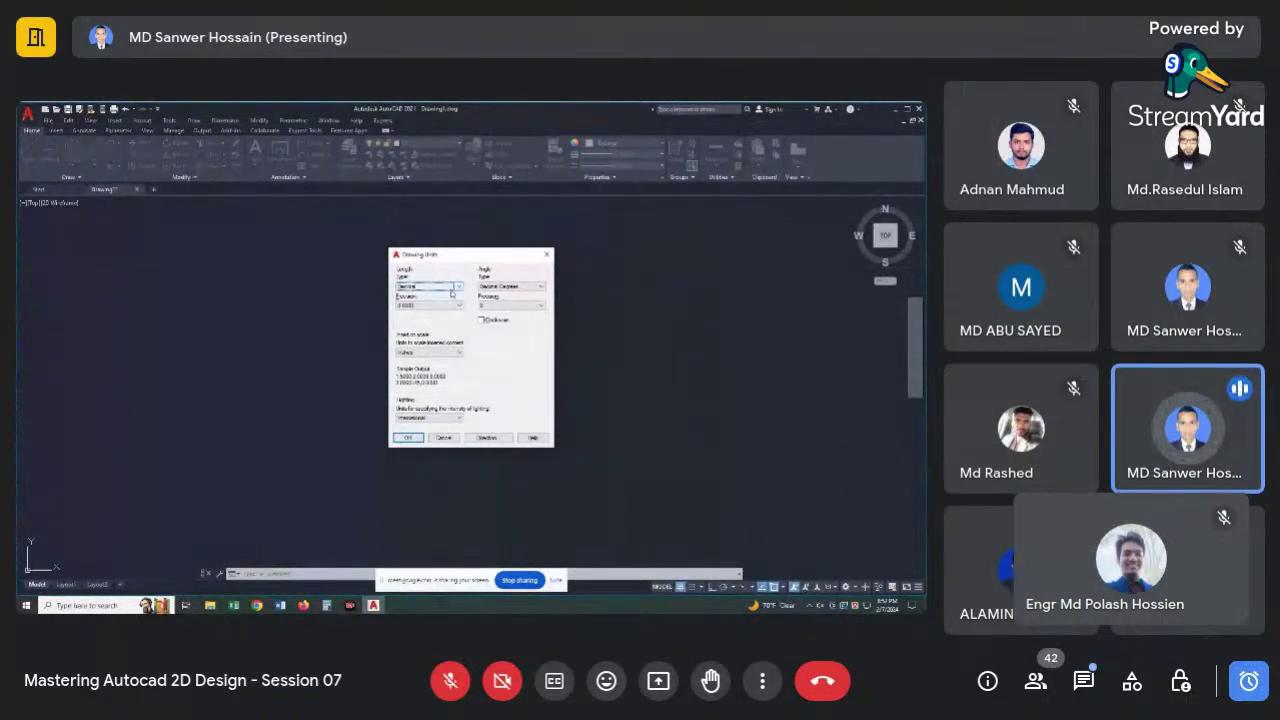
Keep Decimal length units and set the length precision to 0.0.
left_click(453, 289)
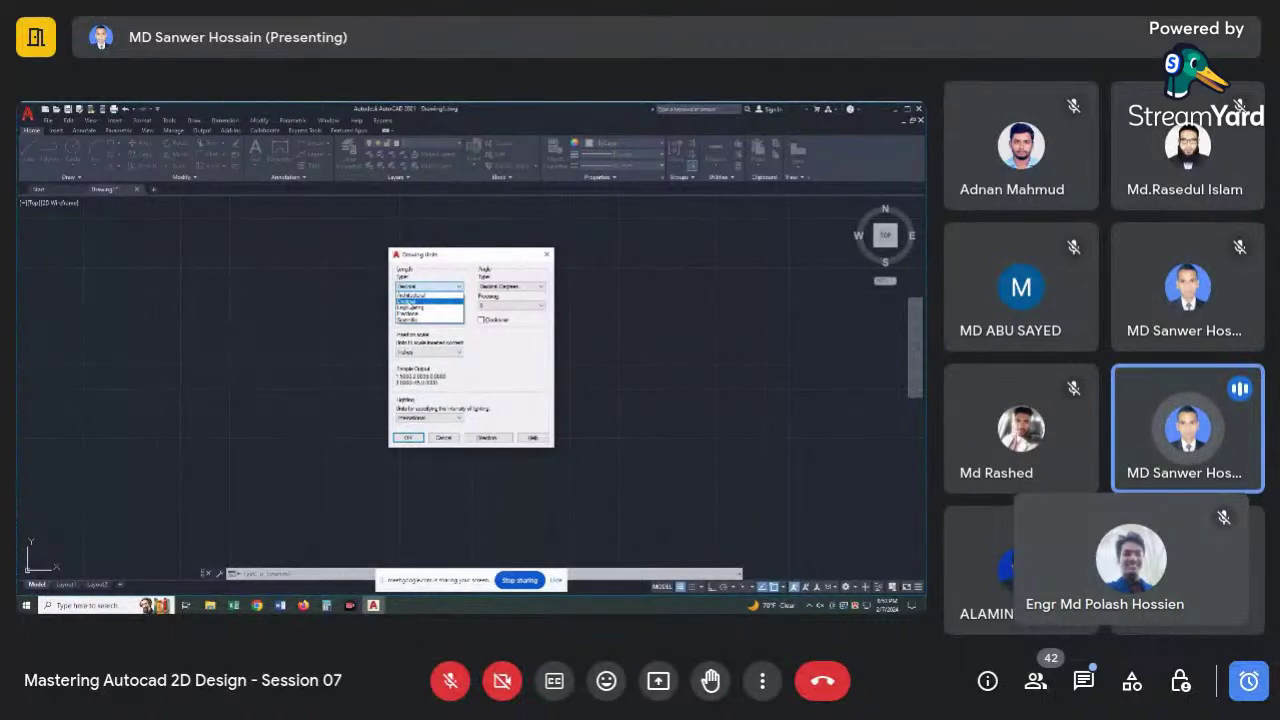
left_click(413, 301)
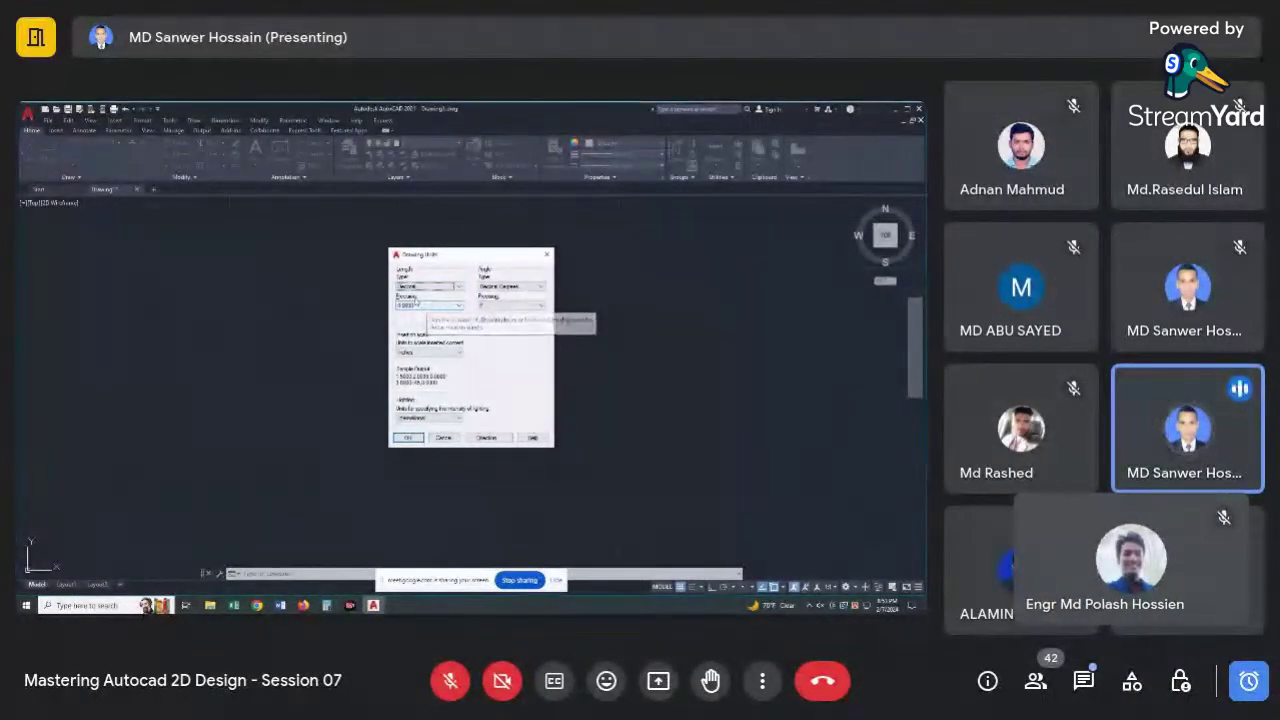
left_click(458, 305)
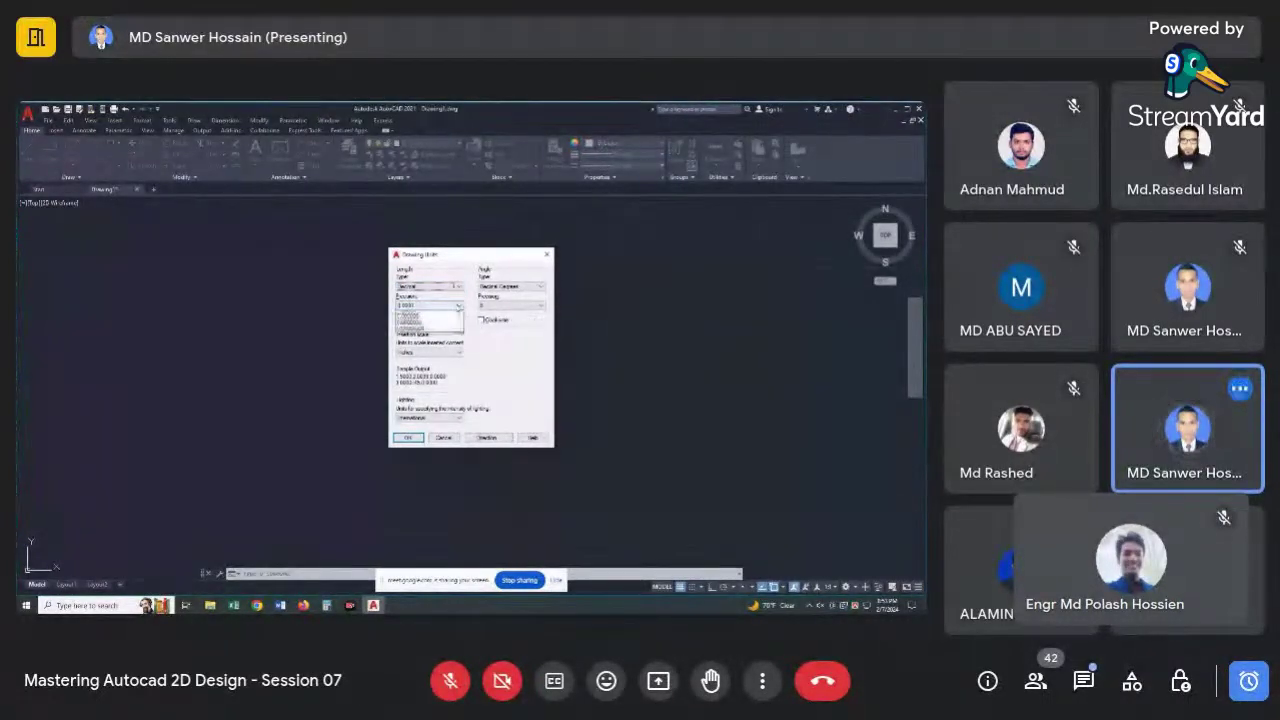
left_click(409, 318)
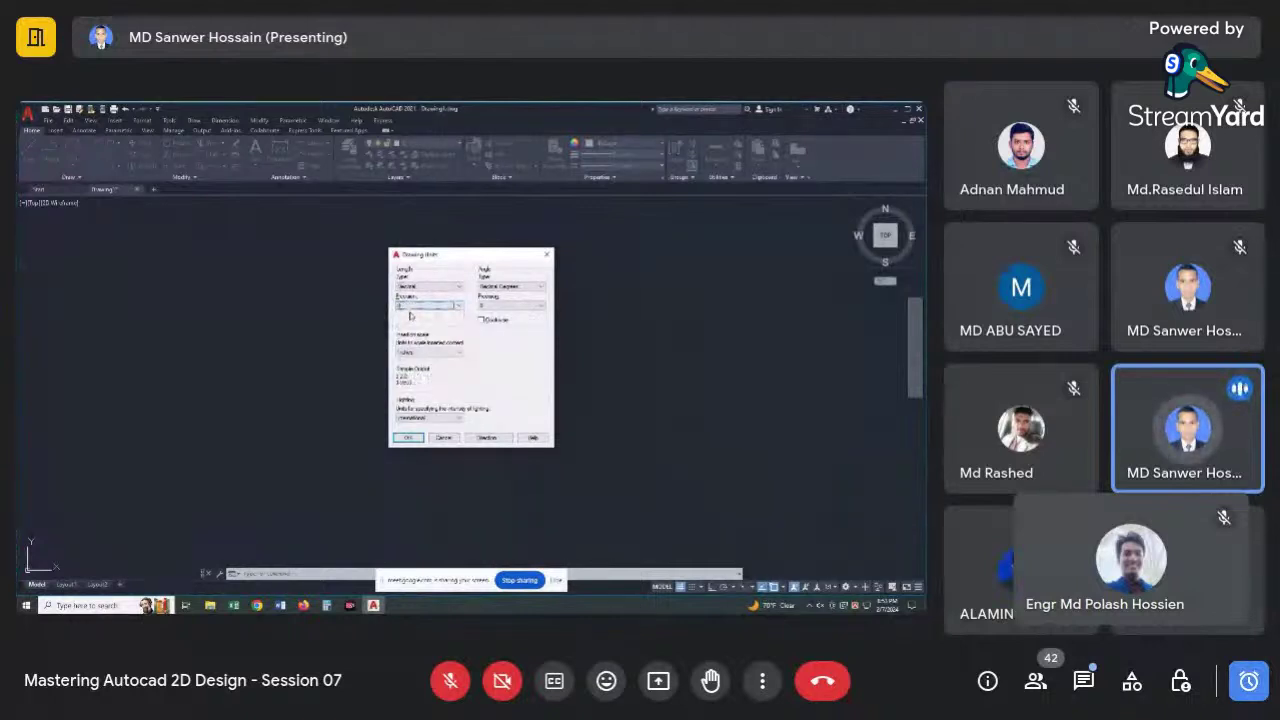
left_click(459, 306)
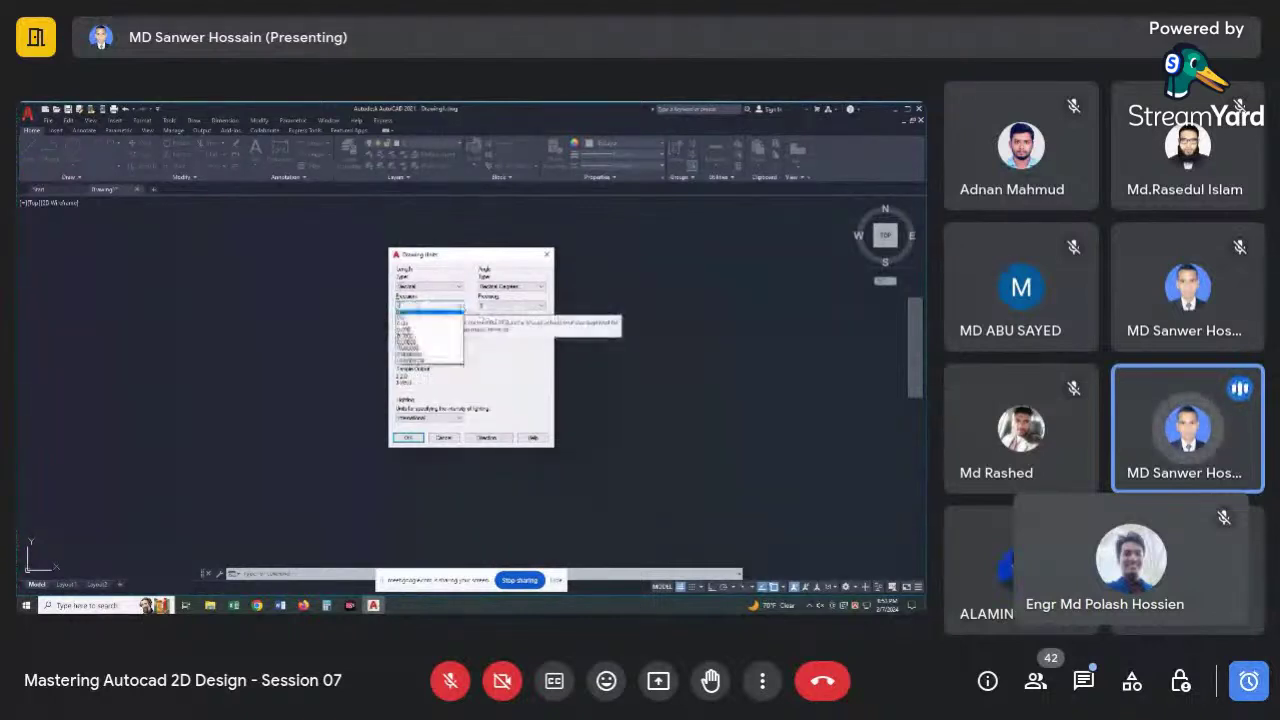
left_click(409, 314)
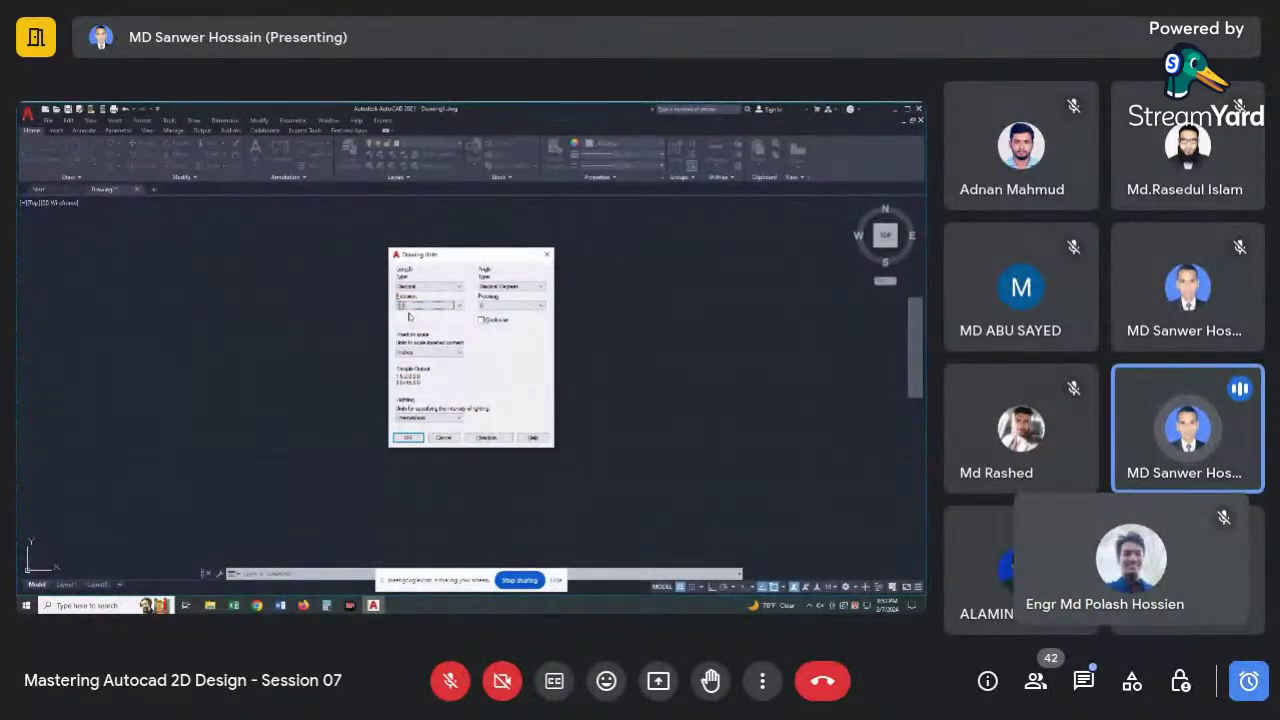
left_click(459, 306)
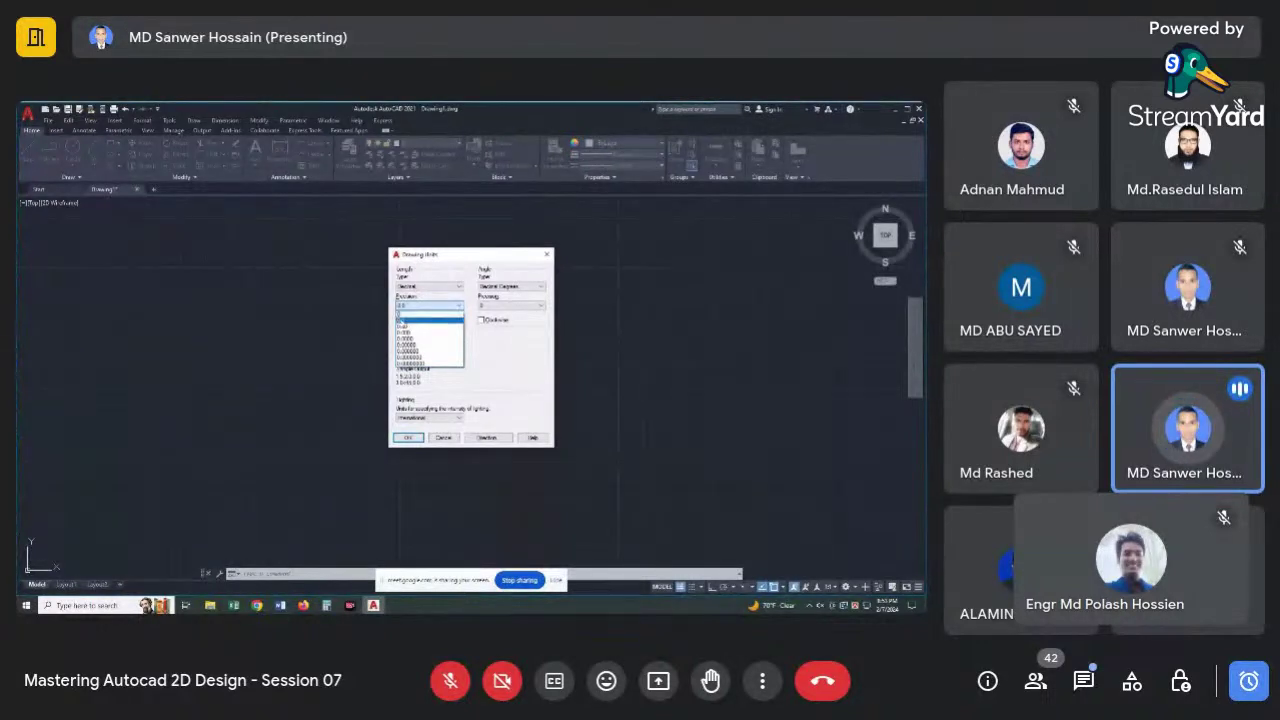
left_click(403, 320)
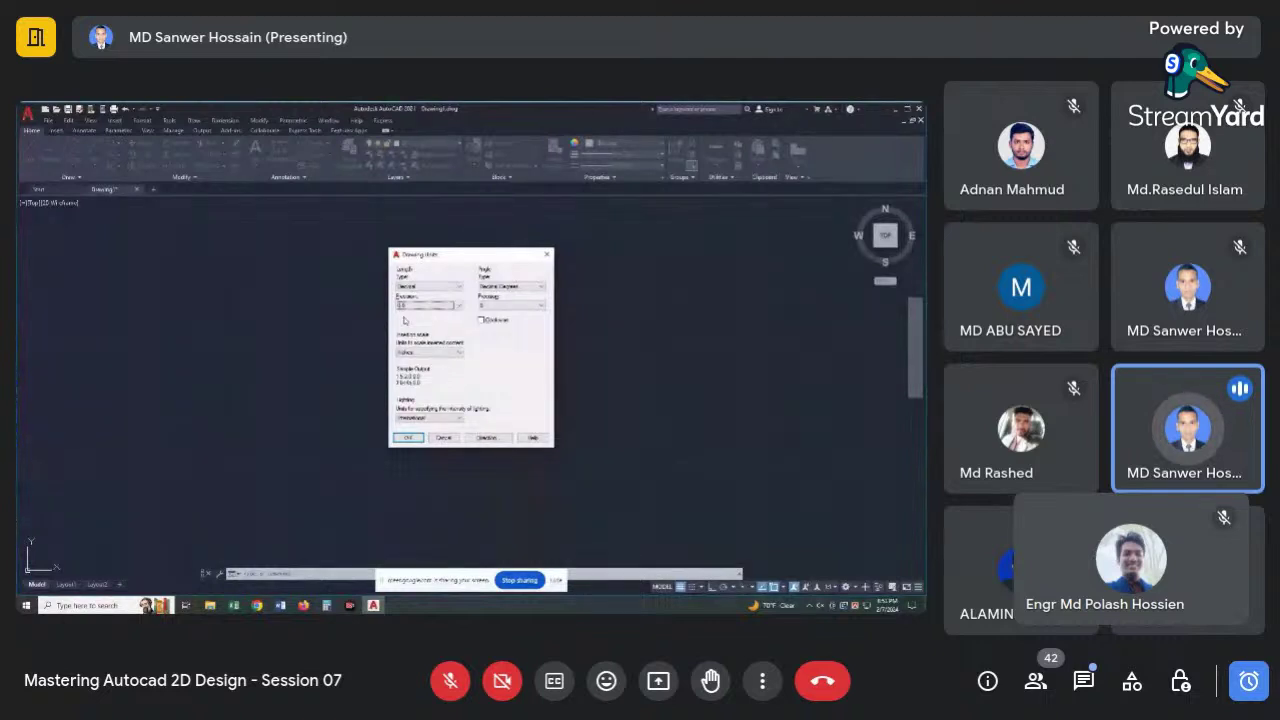
left_click(459, 306)
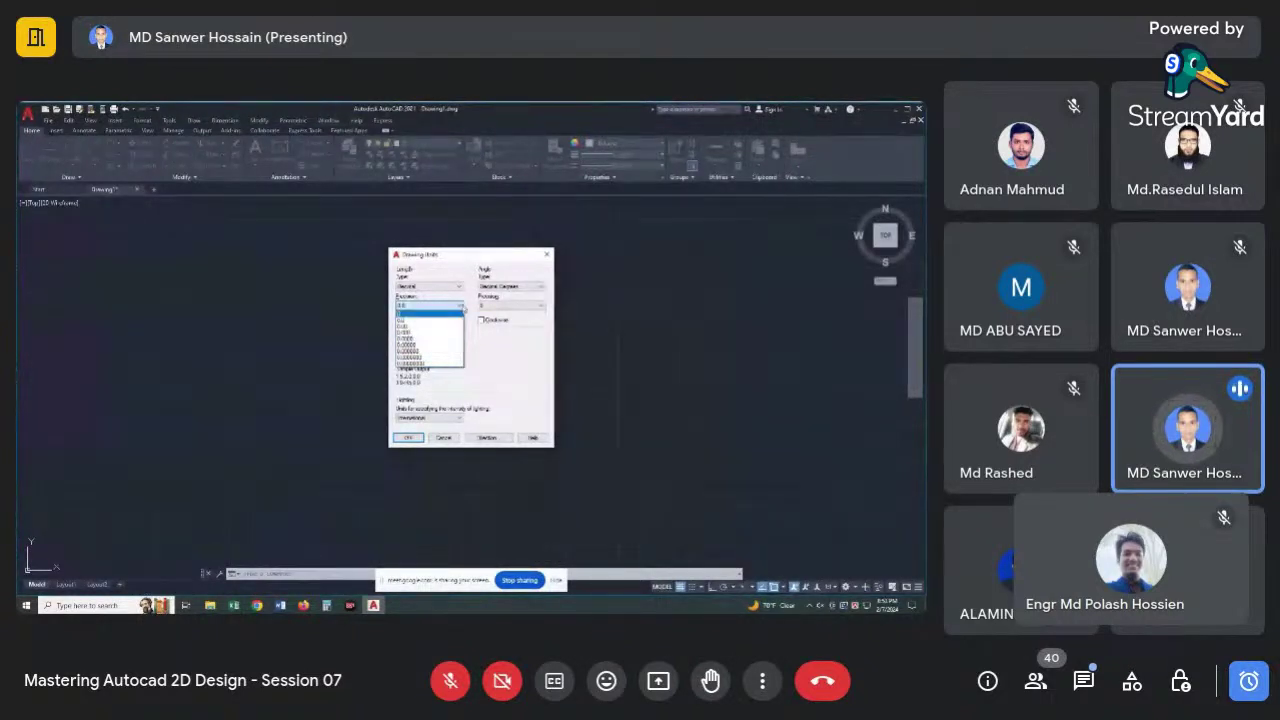
left_click(410, 331)
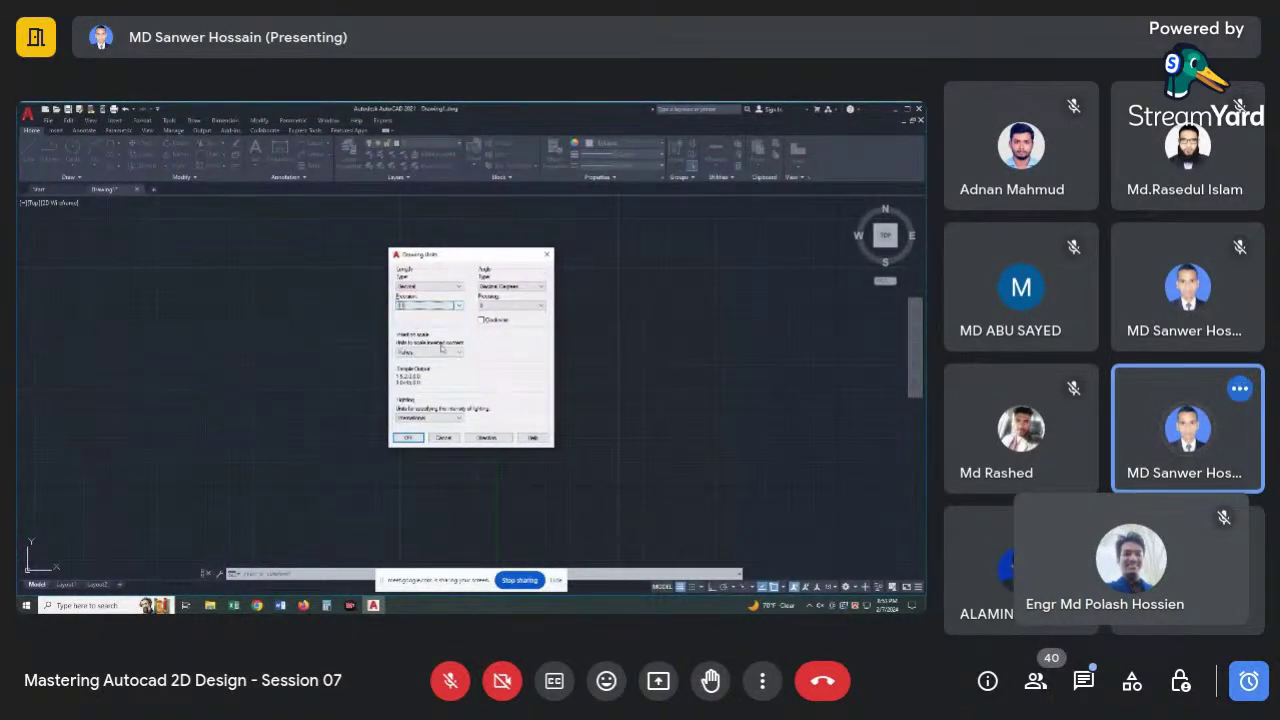
left_click(458, 354)
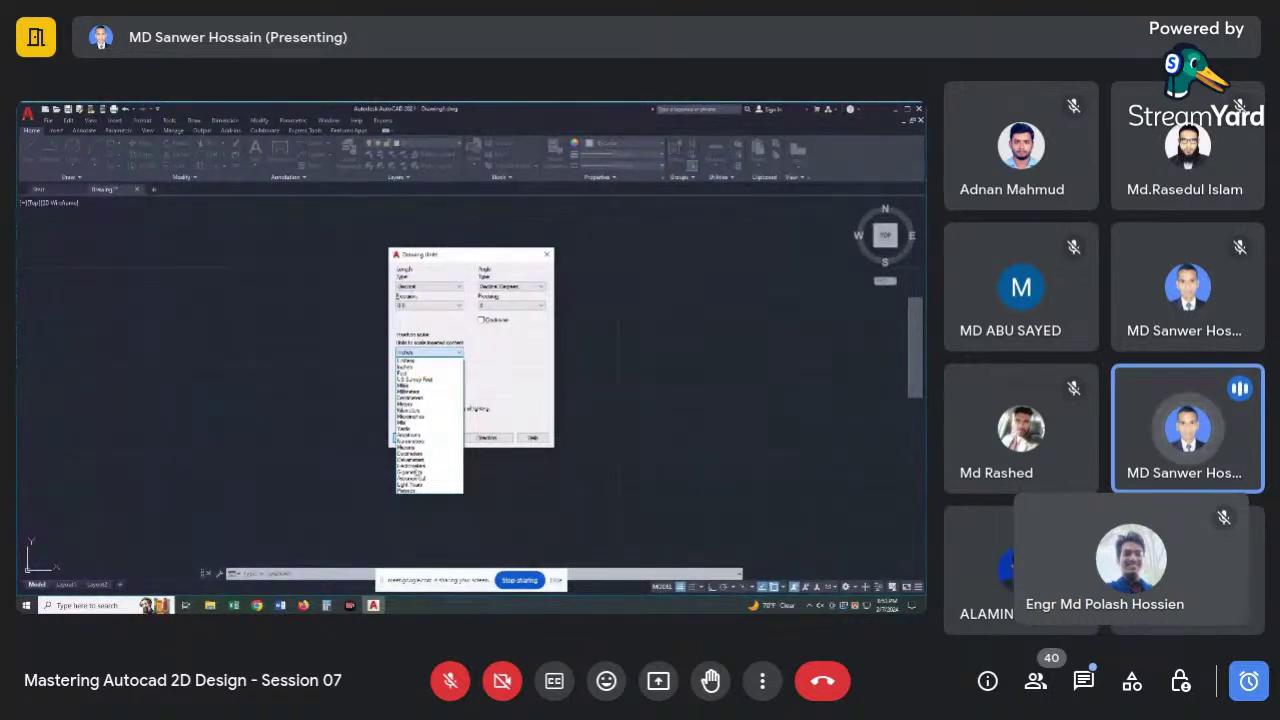
Set insertion scale to Millimeters, keep International lighting and Decimal Degrees angles, and apply.
left_click(410, 392)
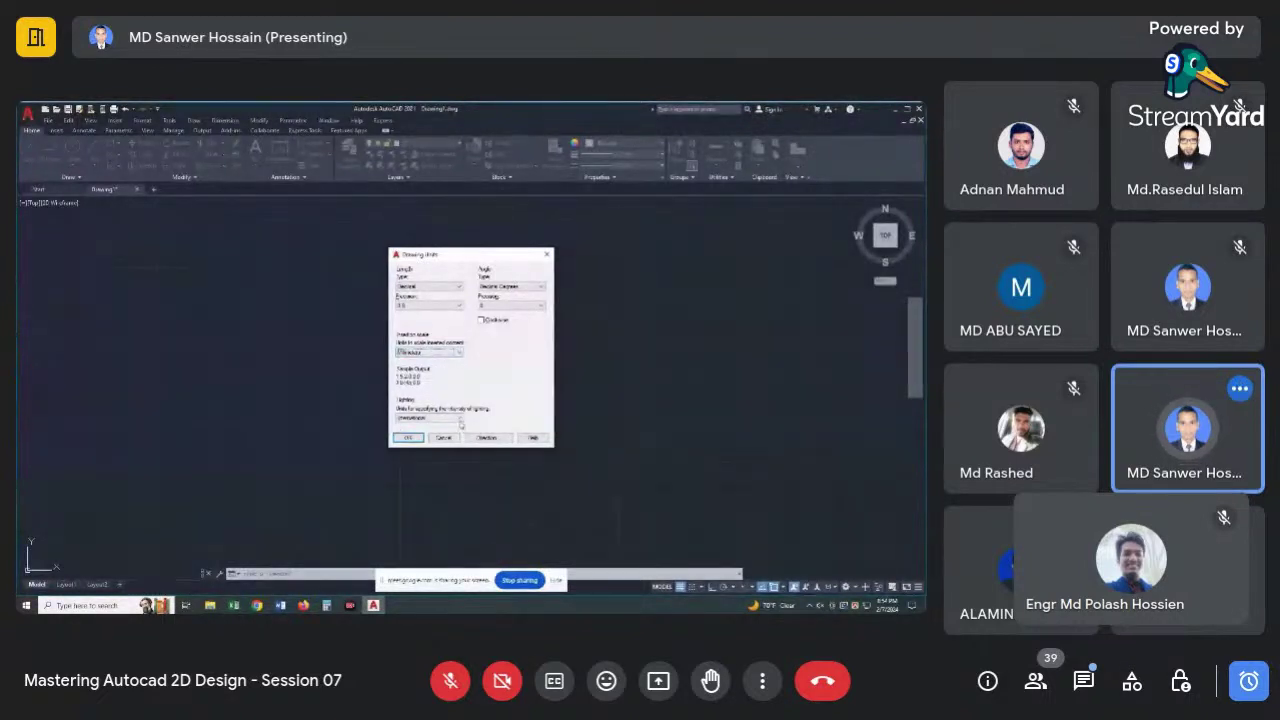
left_click(430, 417)
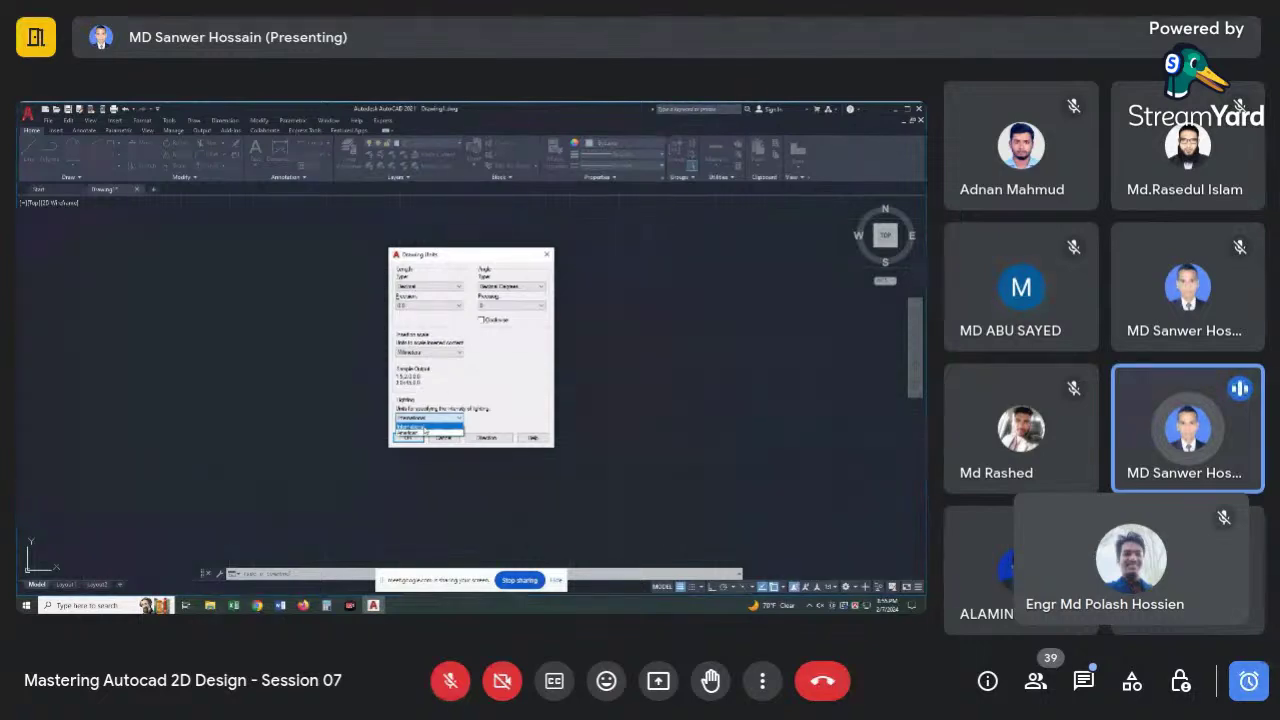
left_click(420, 427)
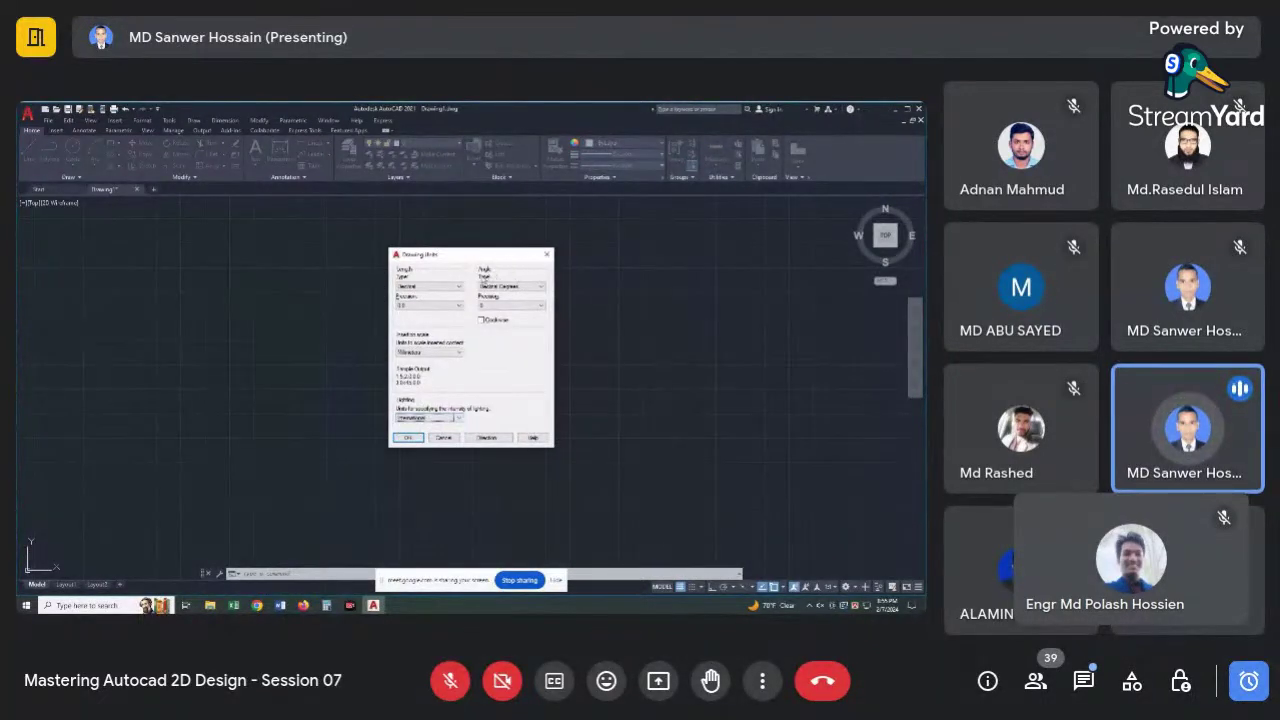
left_click(538, 287)
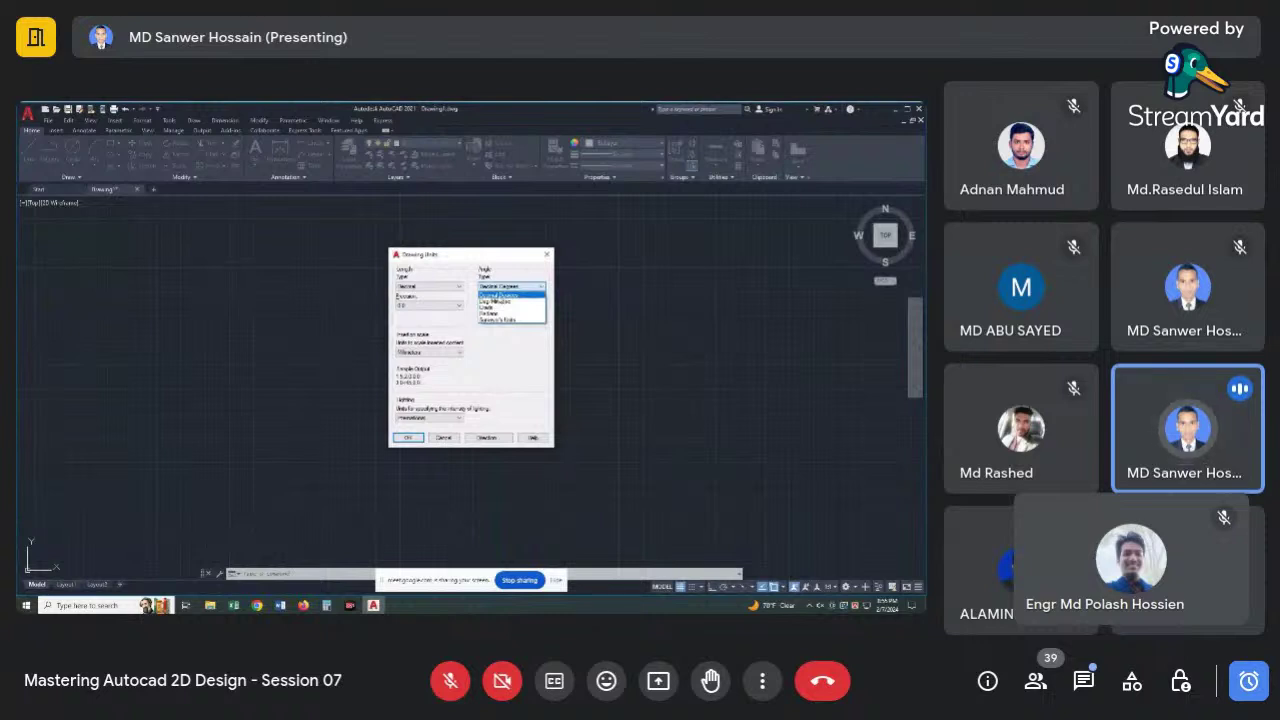
left_click(497, 295)
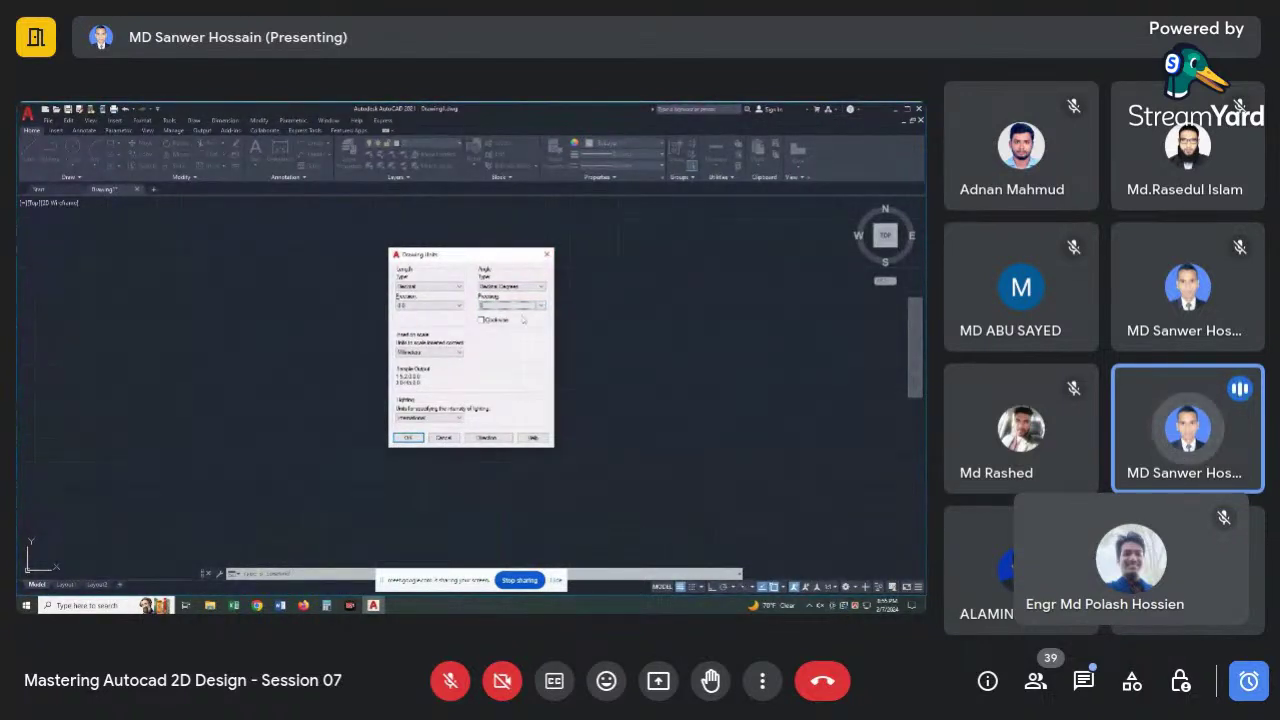
left_click(407, 438)
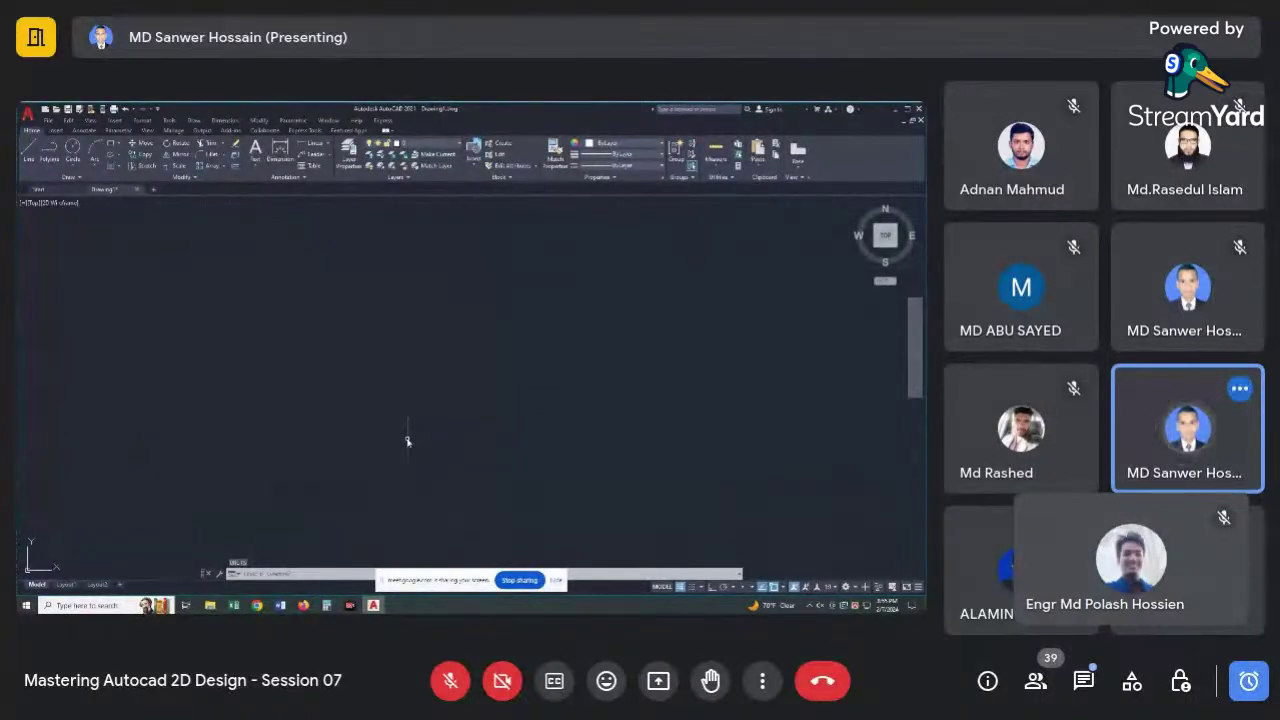
Open the Standard dimension style for editing from the Dimension Style Manager.
type("e")
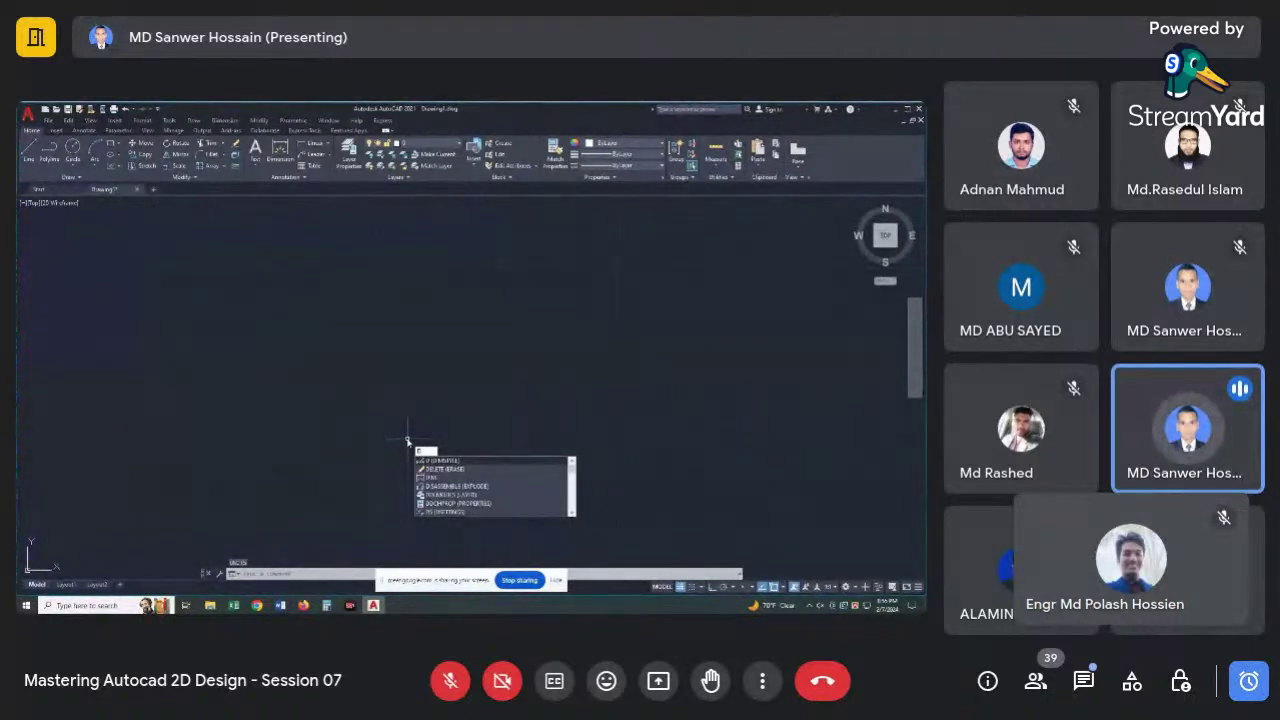
key("Return")
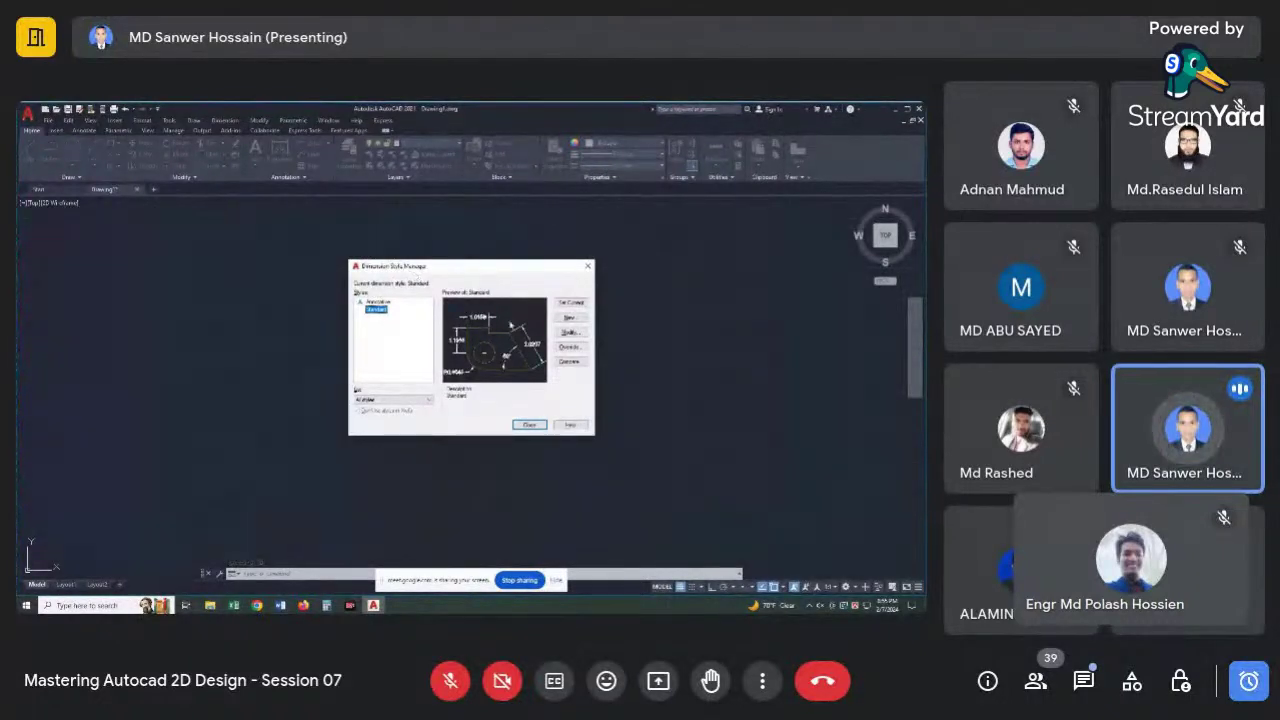
left_click(570, 334)
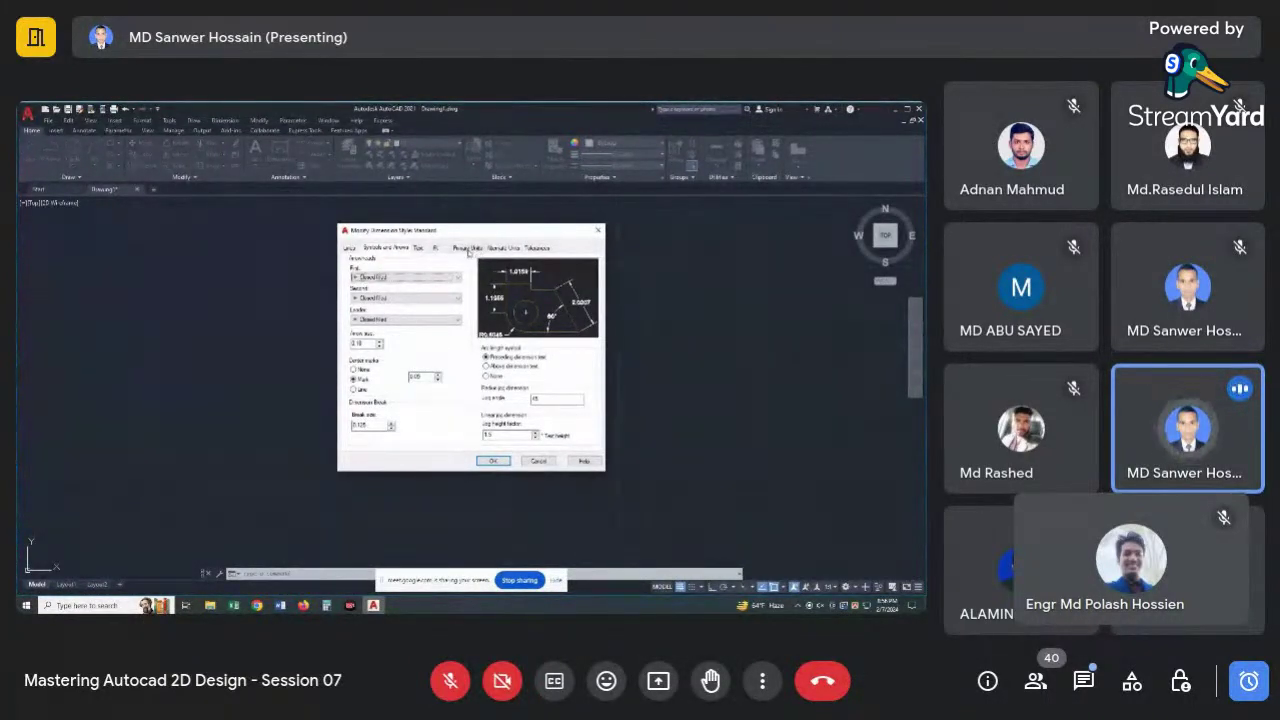
Set the Standard style's primary unit format to one decimal place and close the style manager.
left_click(468, 248)
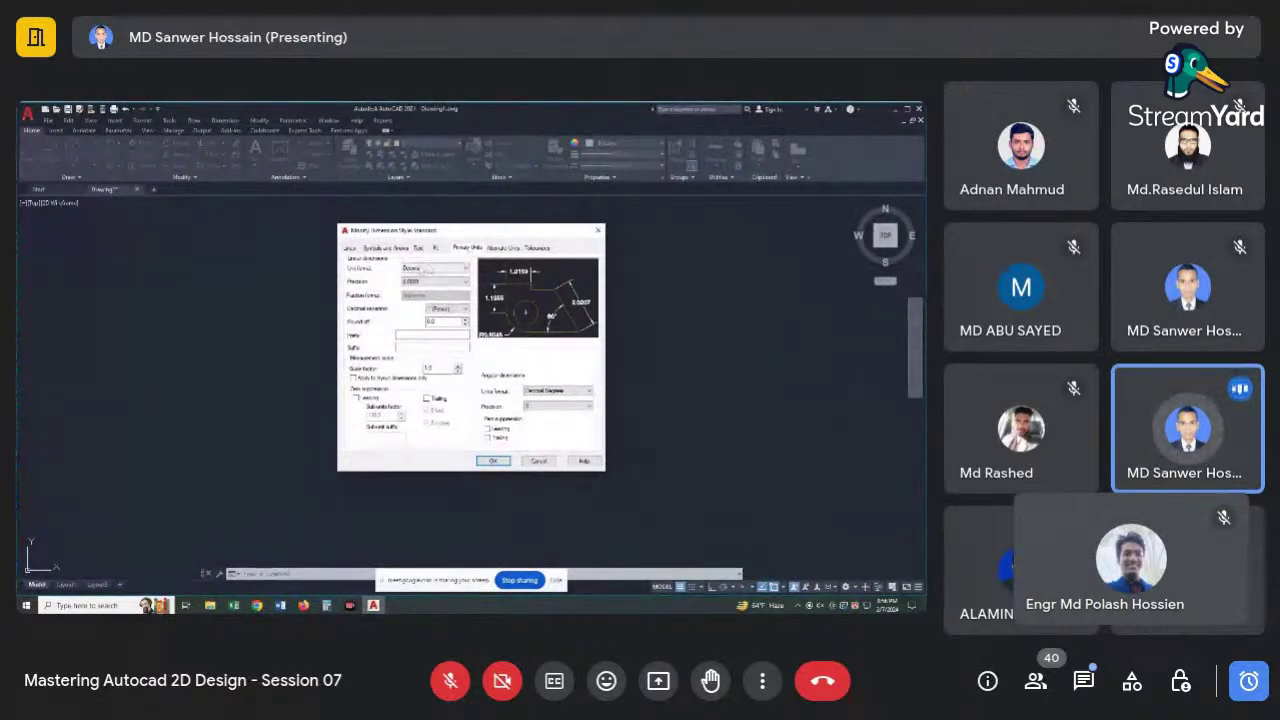
left_click(440, 270)
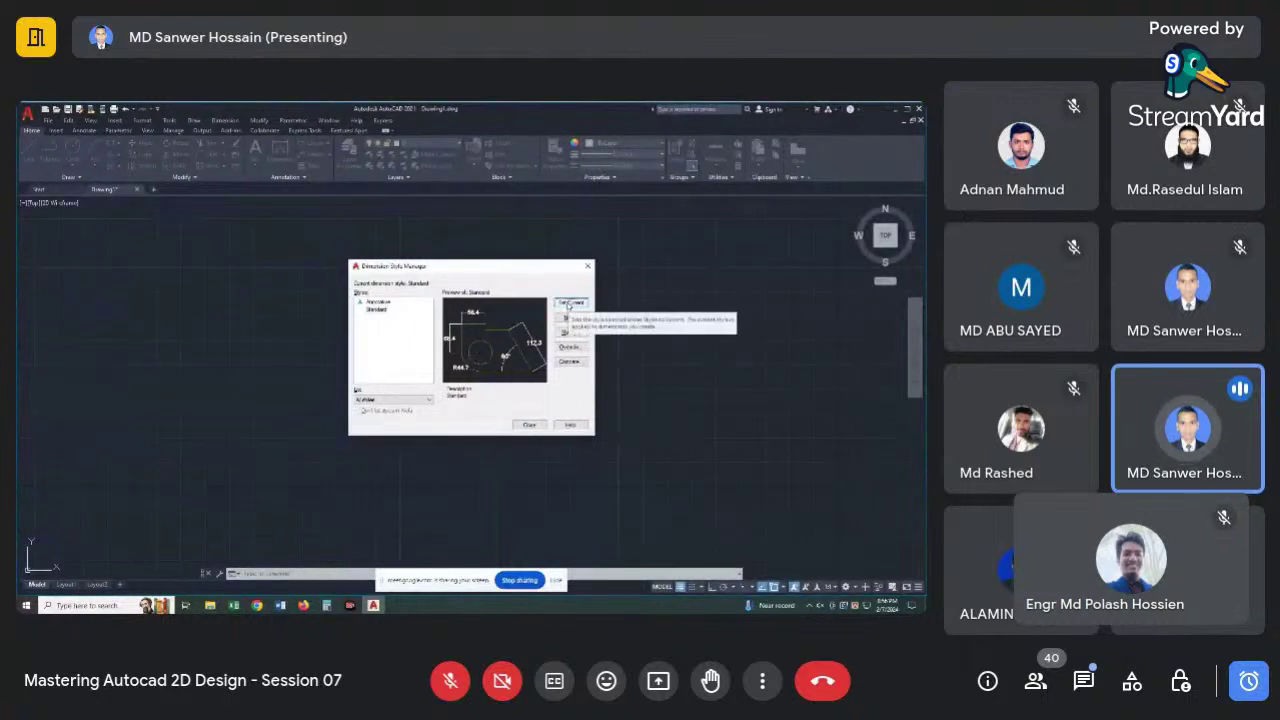
left_click(527, 425)
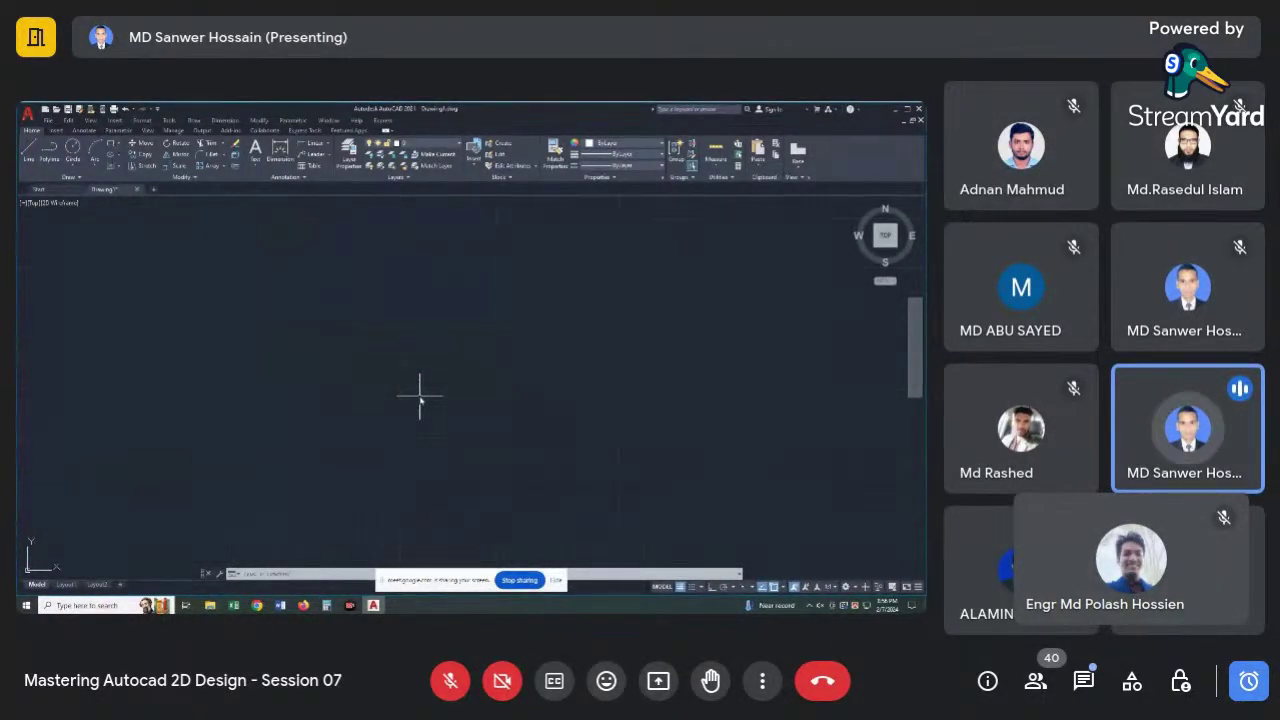
Draw the rectangle's horizontal top edge from its first corner with ortho on, then end LINE.
type("l")
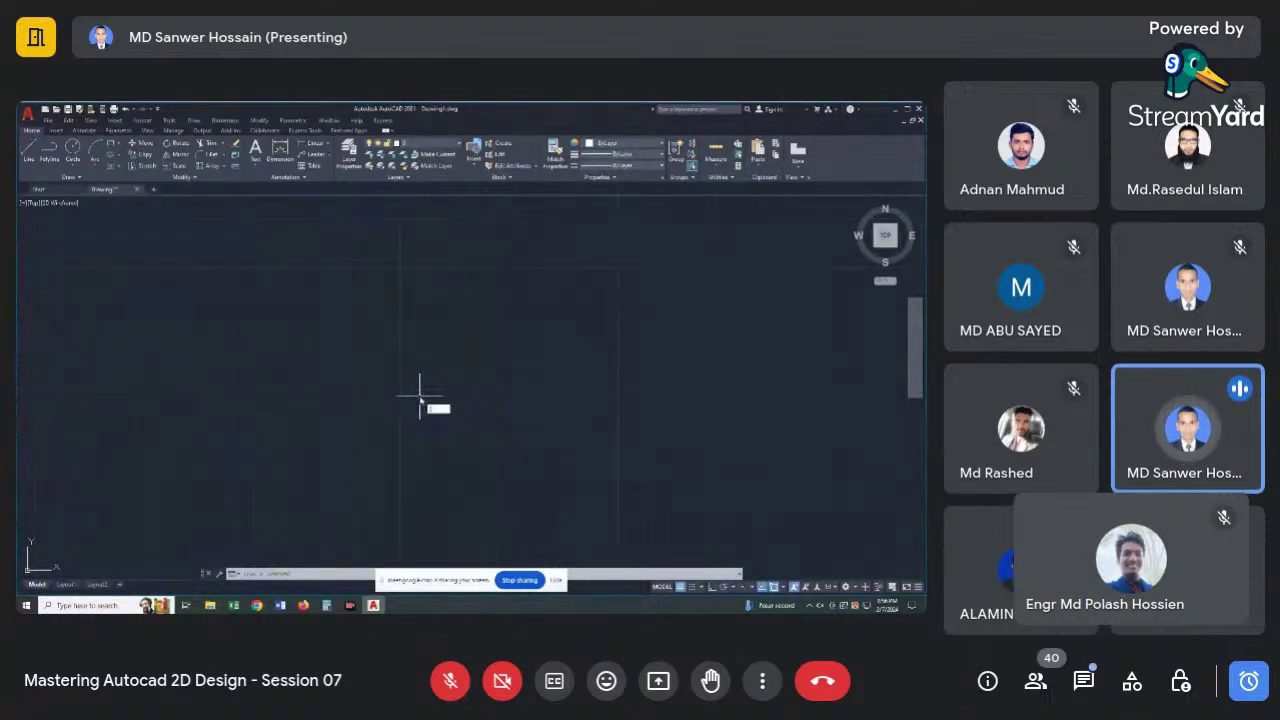
key("Return")
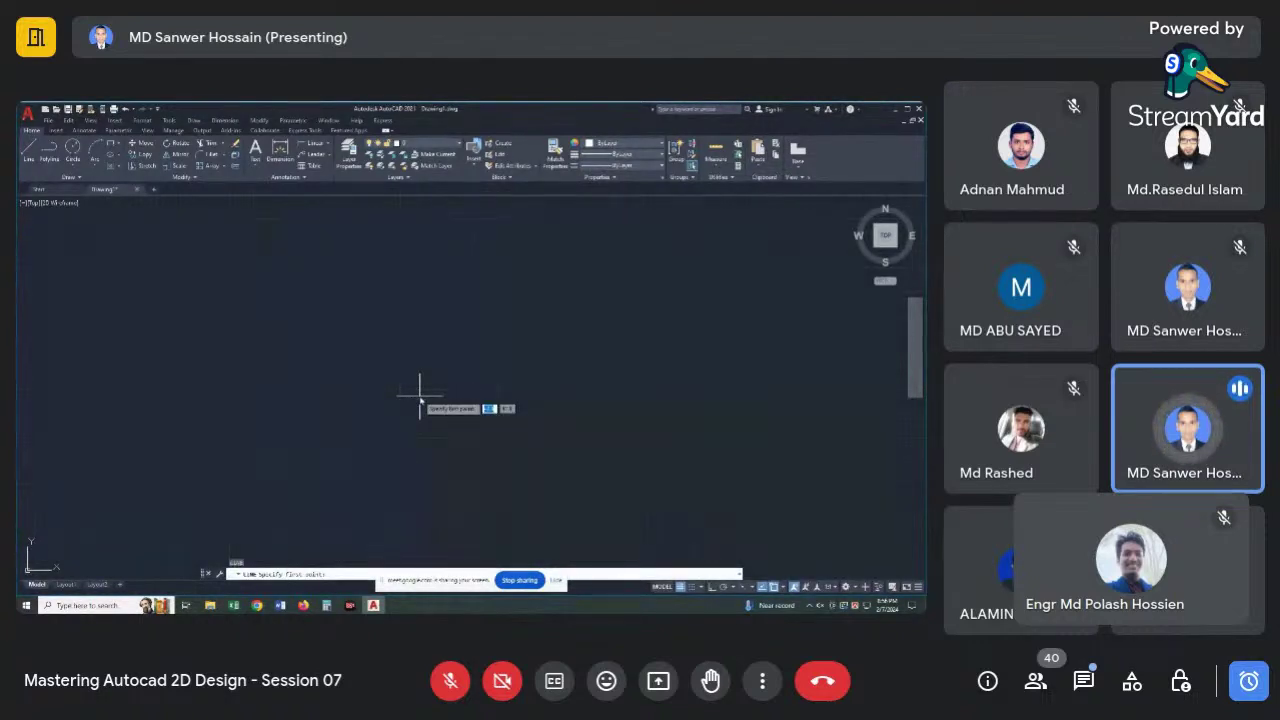
key("Escape")
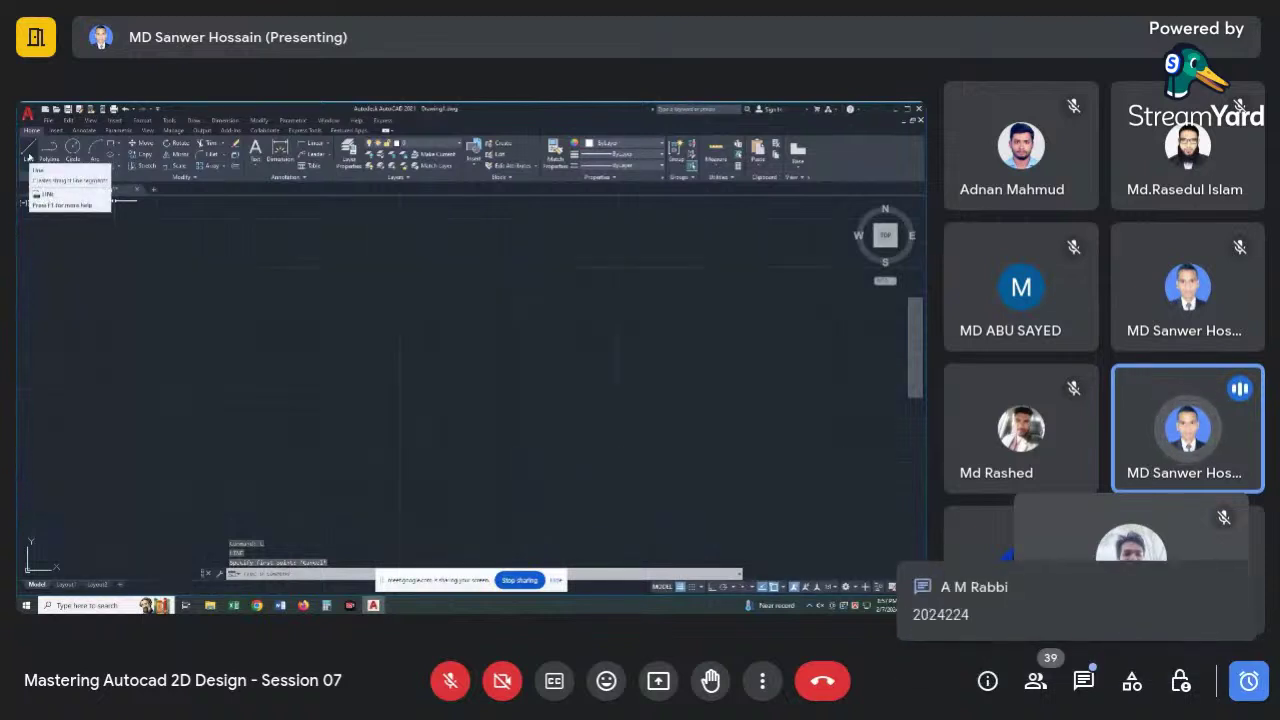
left_click(28, 155)
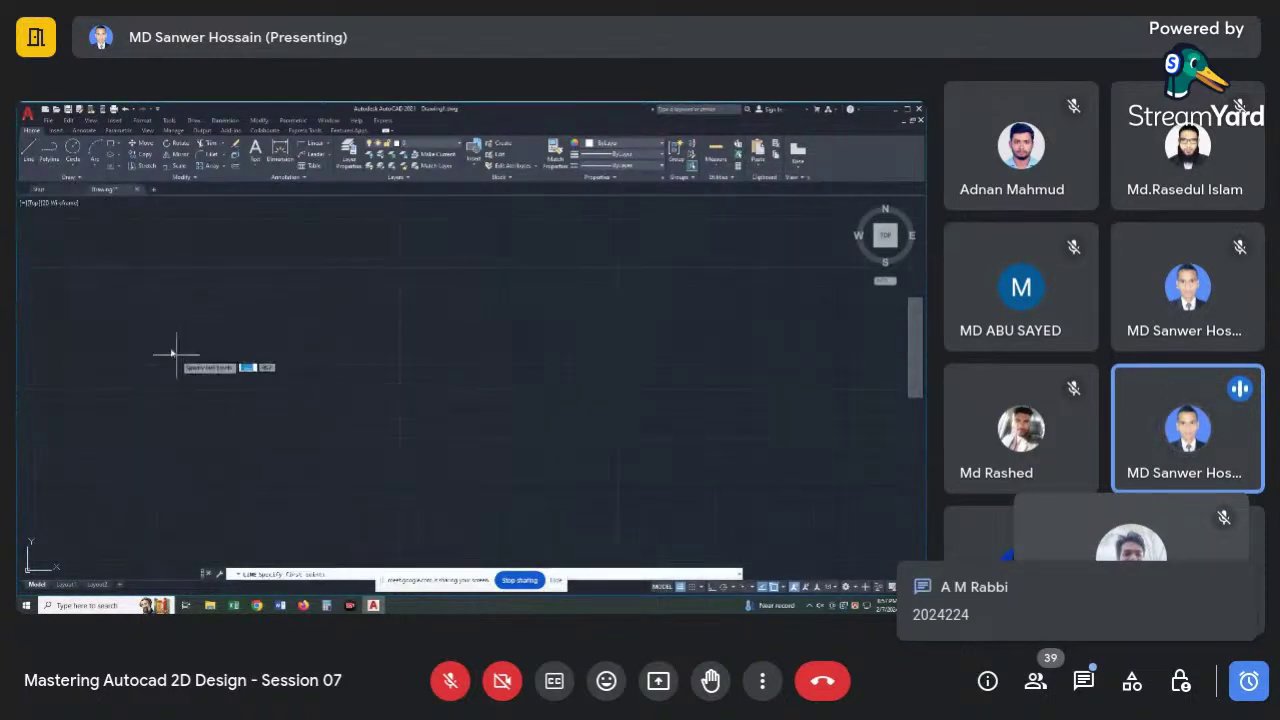
left_click(307, 381)
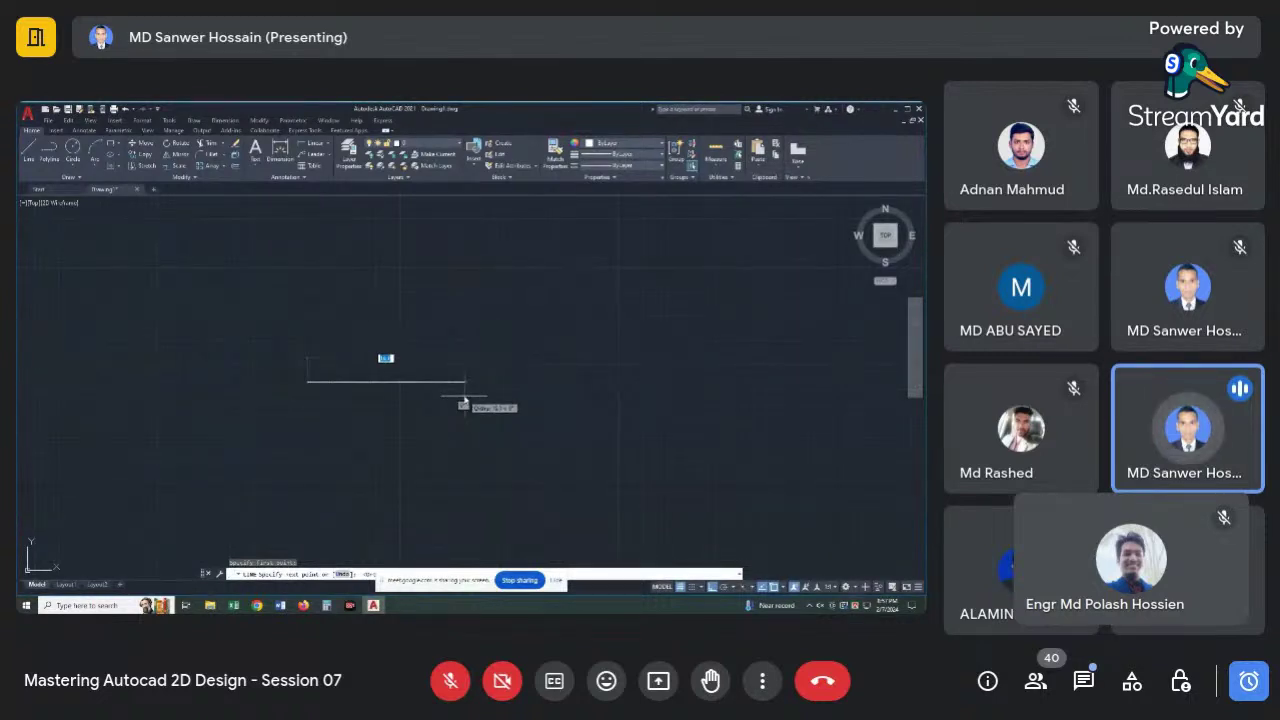
key("F8")
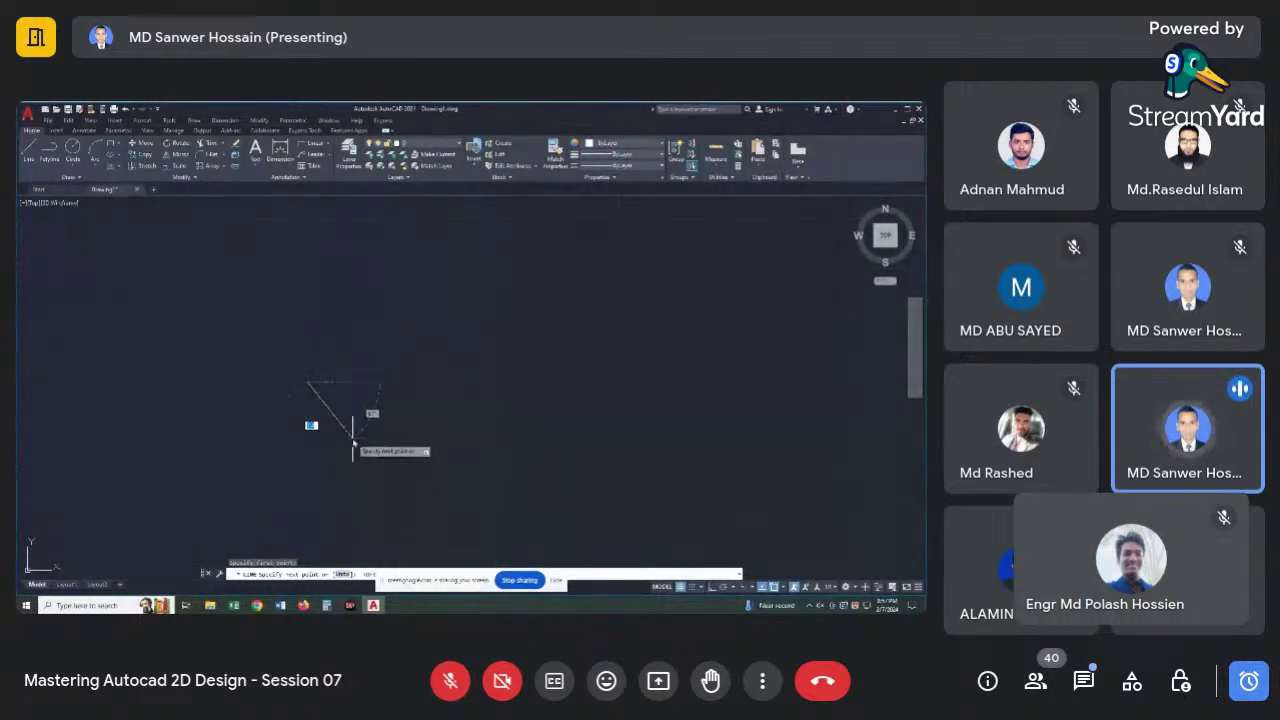
key("F8")
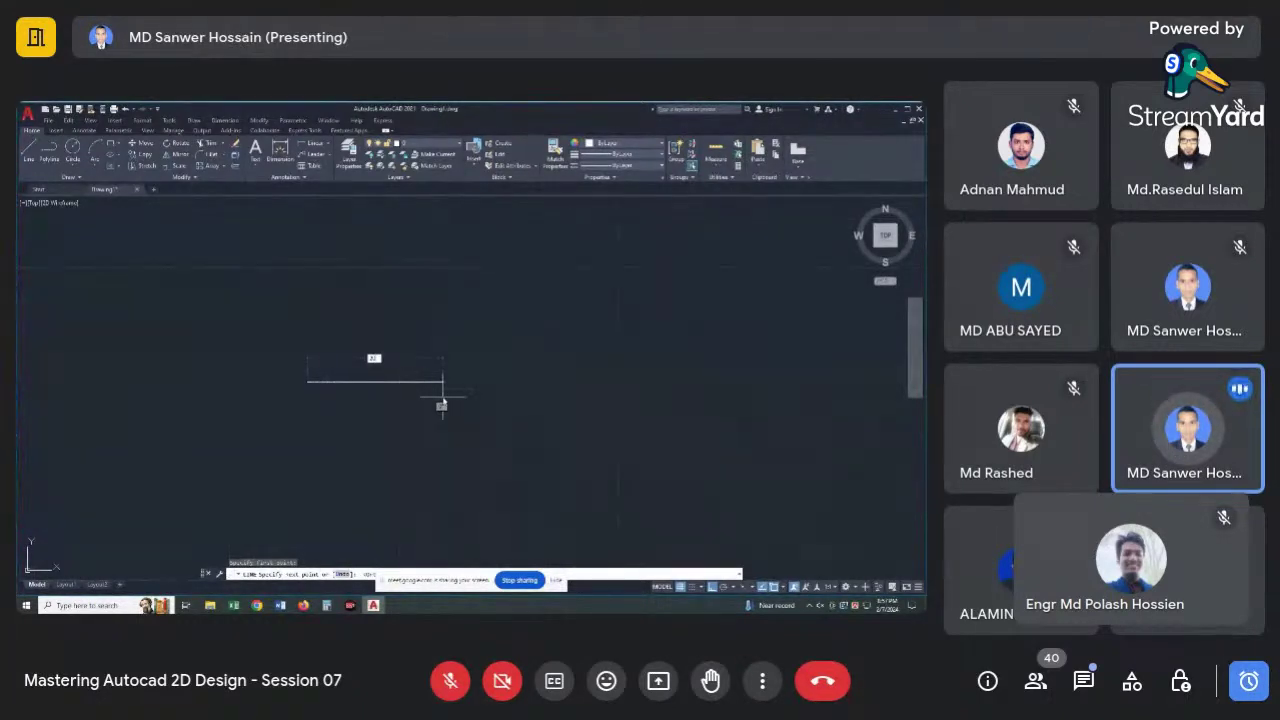
key("Return")
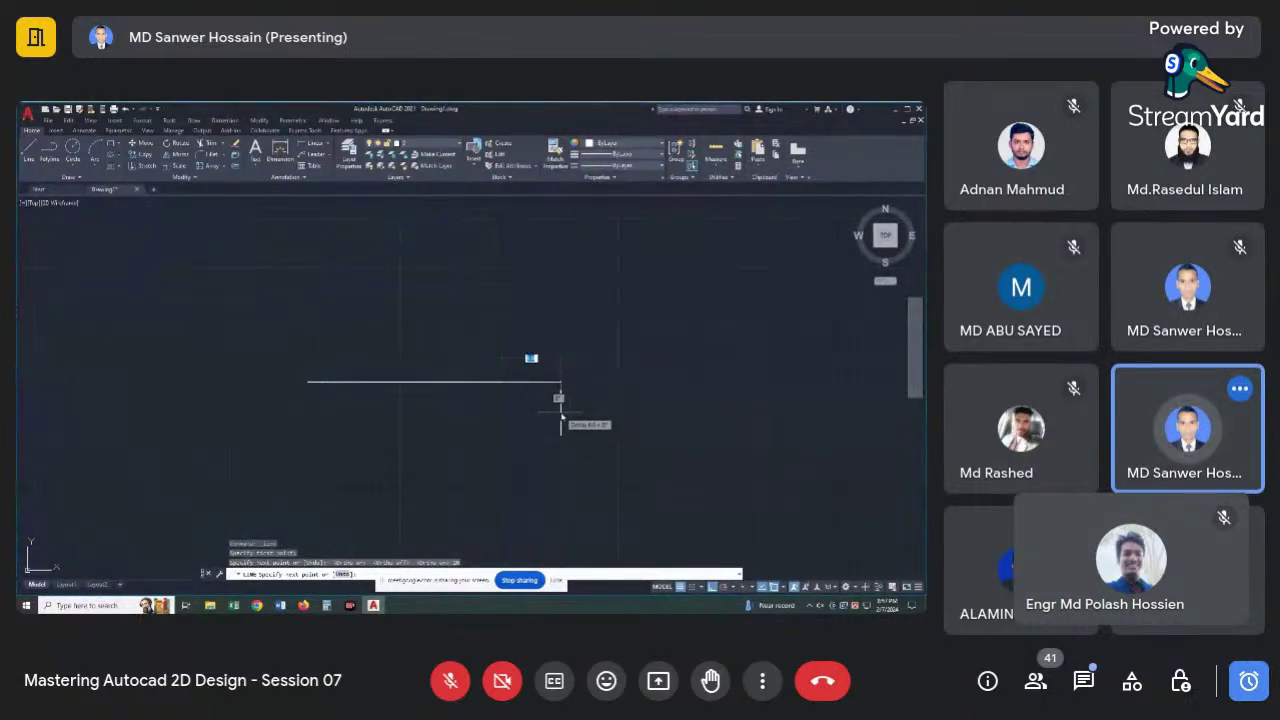
key("Escape")
key("Escape")
key("Escape")
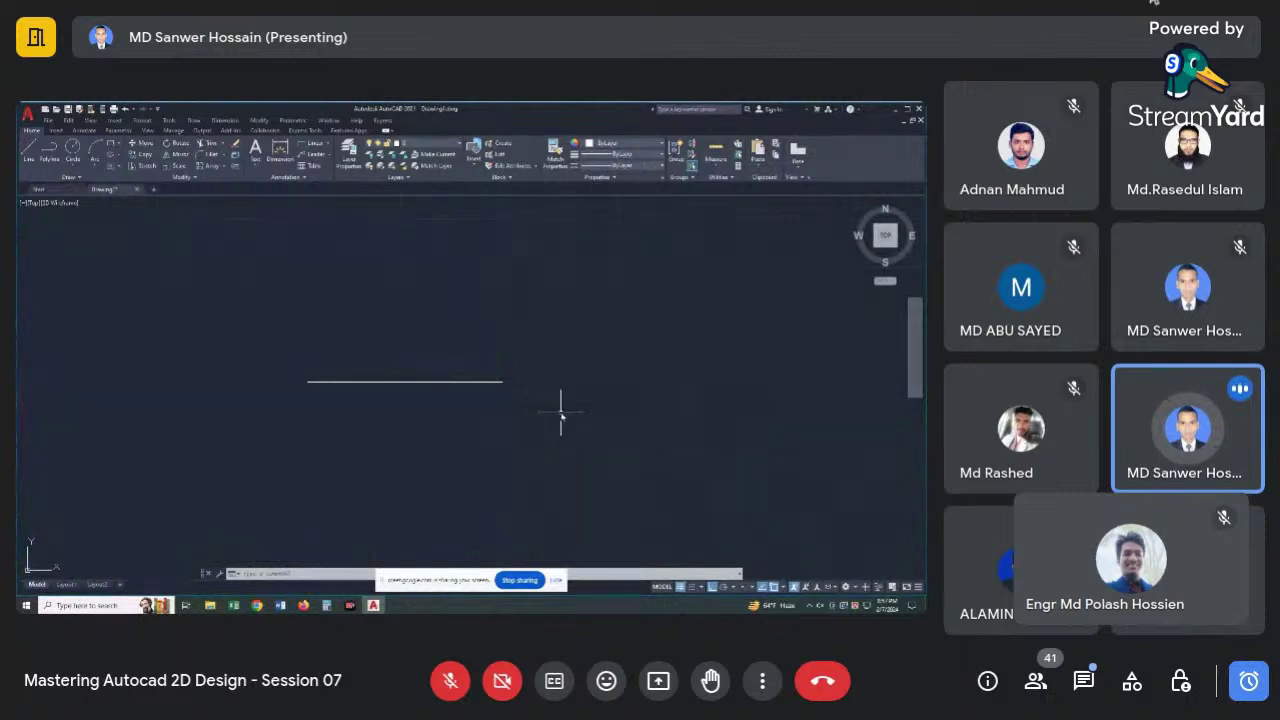
key("Escape")
key("Escape")
key("Escape")
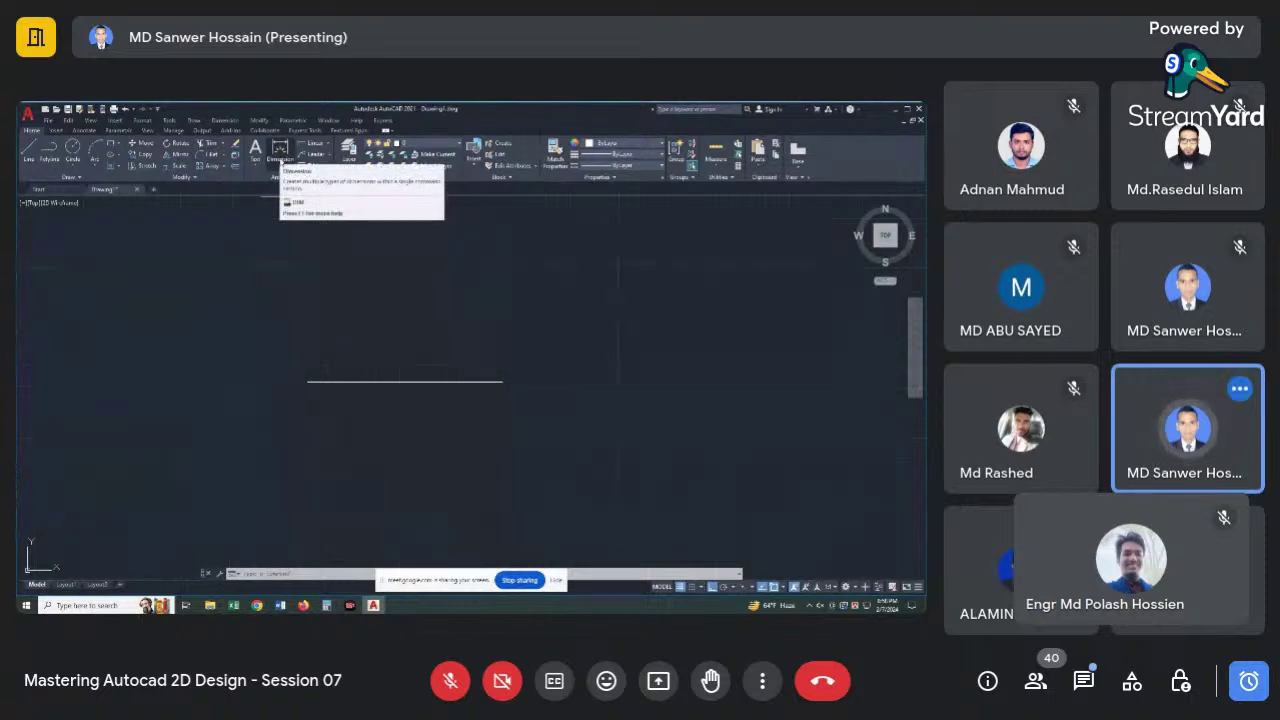
Dimension the top edge between its two endpoints, placing the 20.0 dimension above it.
left_click(280, 155)
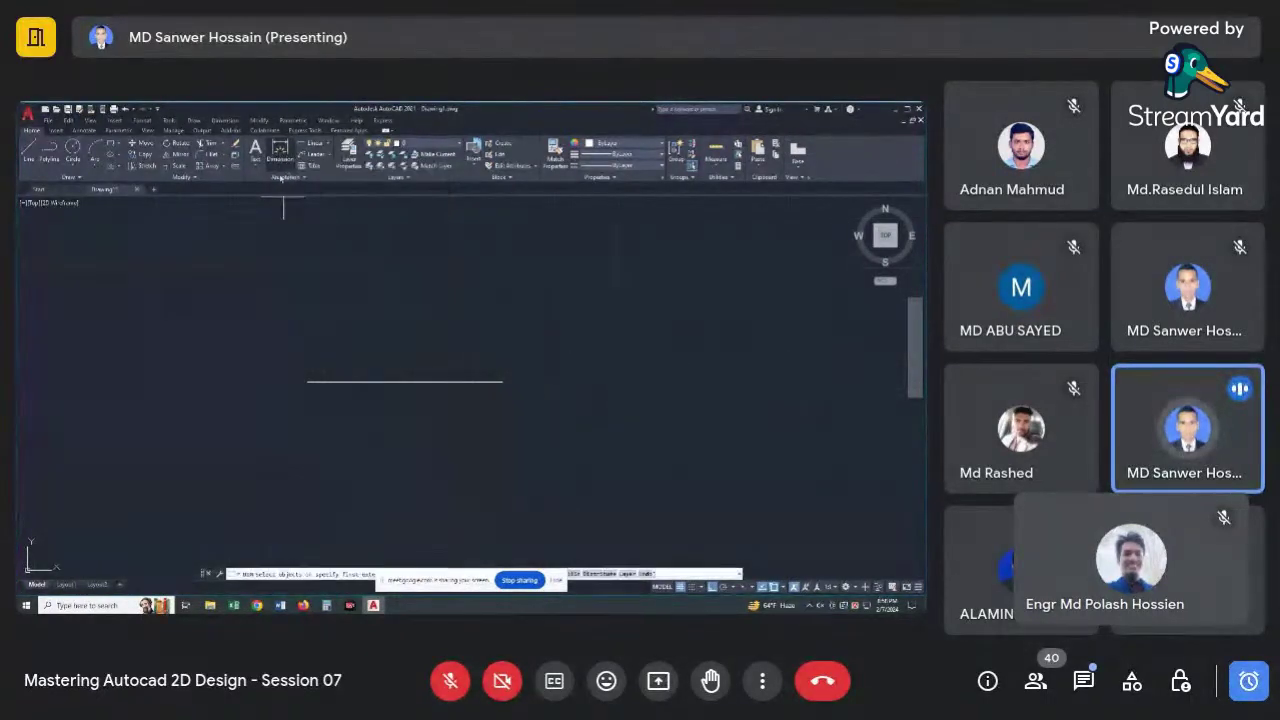
left_click(308, 382)
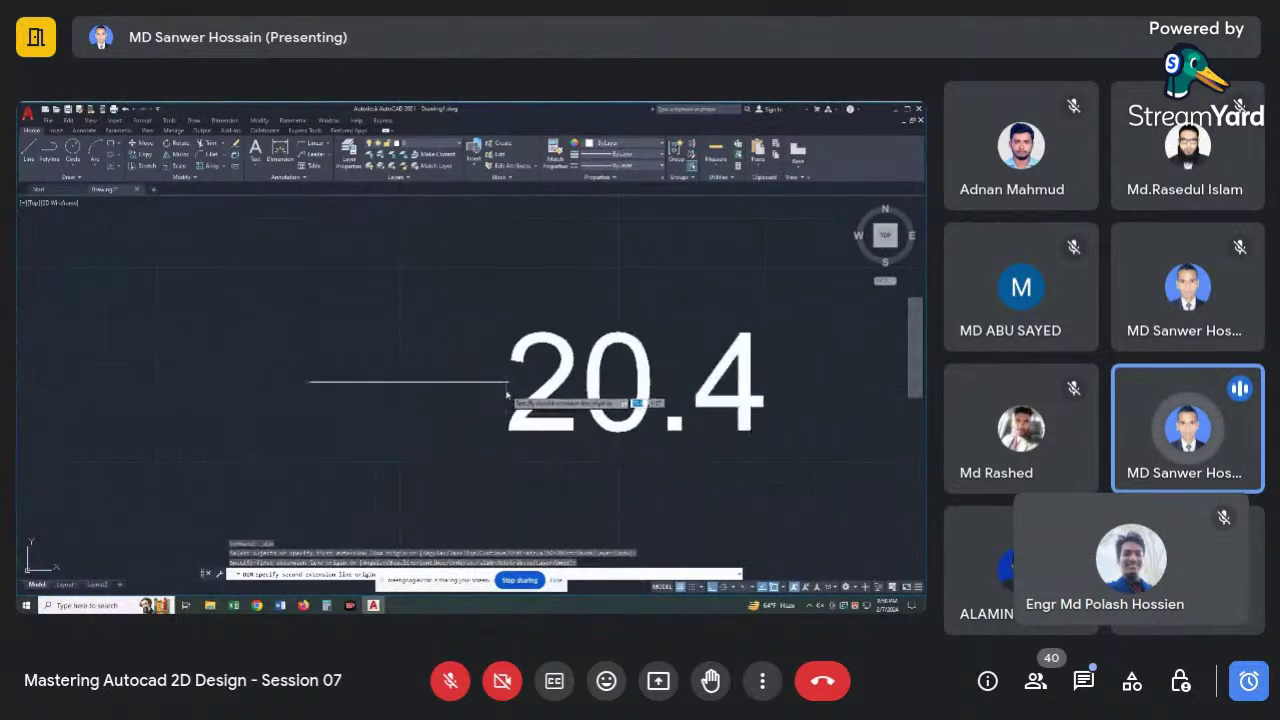
left_click(503, 382)
left_click(503, 286)
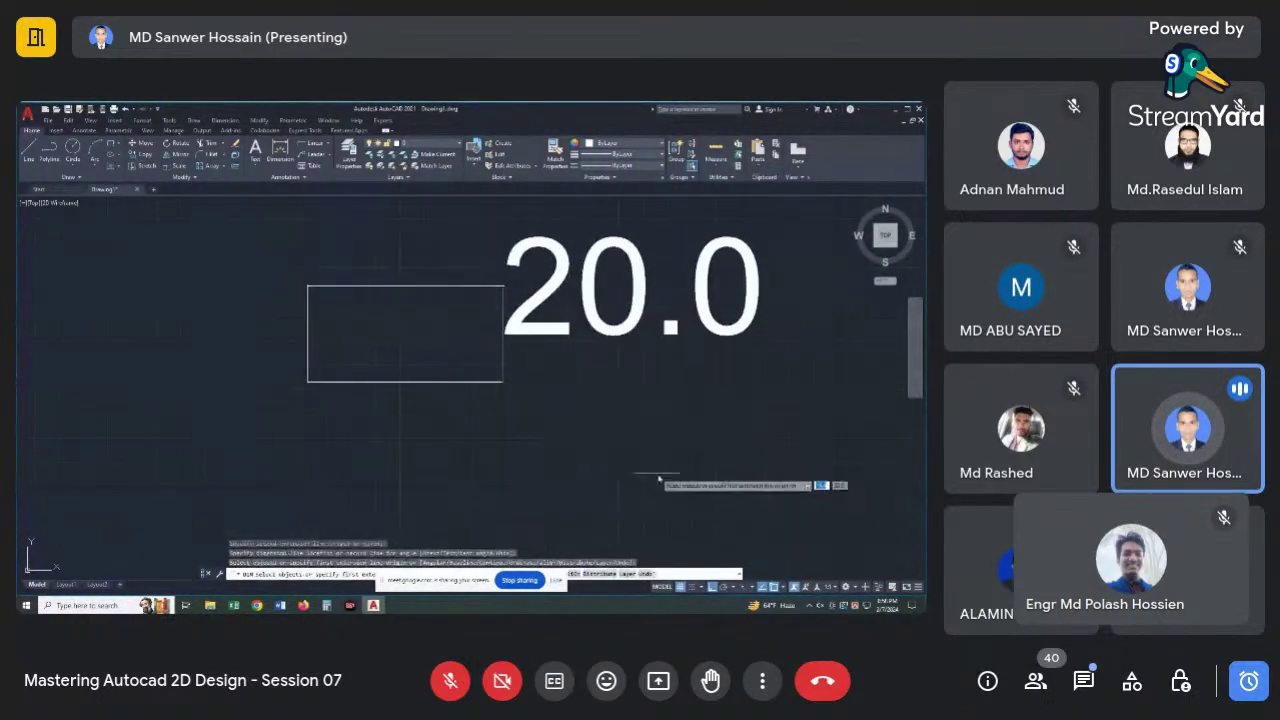
key("Escape")
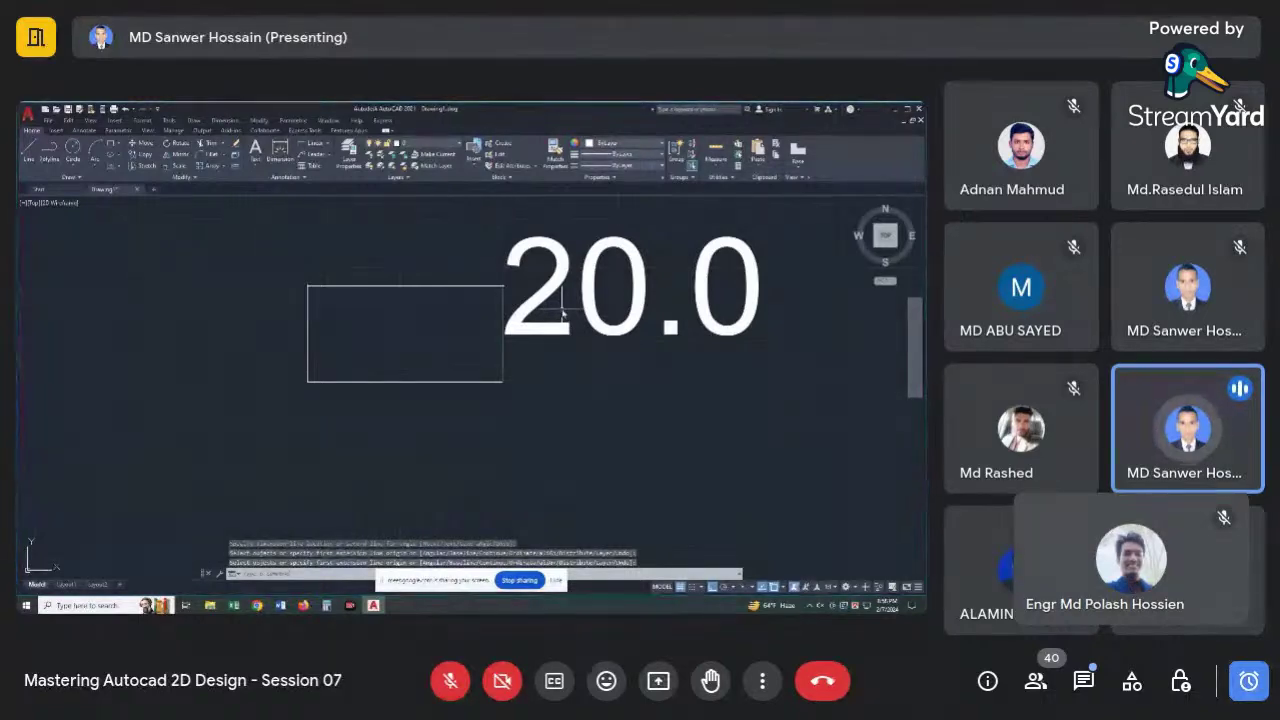
Lower the Standard dimension style's text height so the 20.0 label is smaller.
type("d")
key("Return")
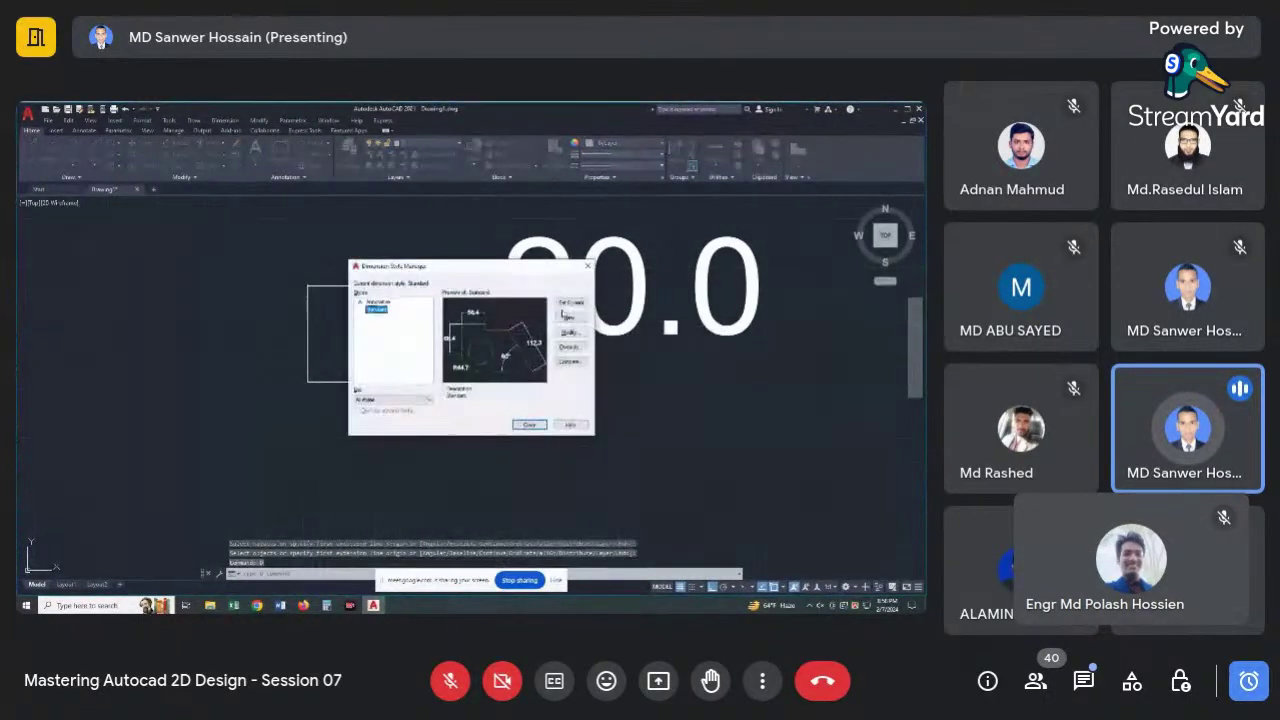
left_click(568, 332)
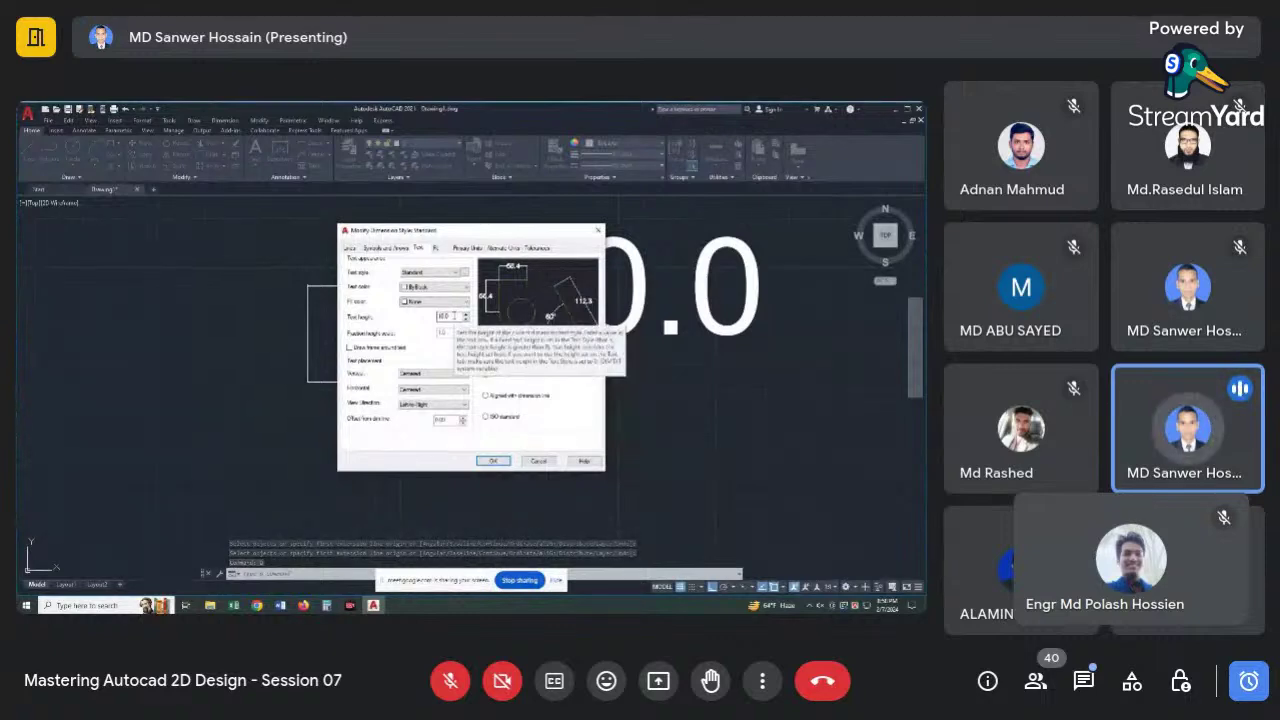
double_click(452, 316)
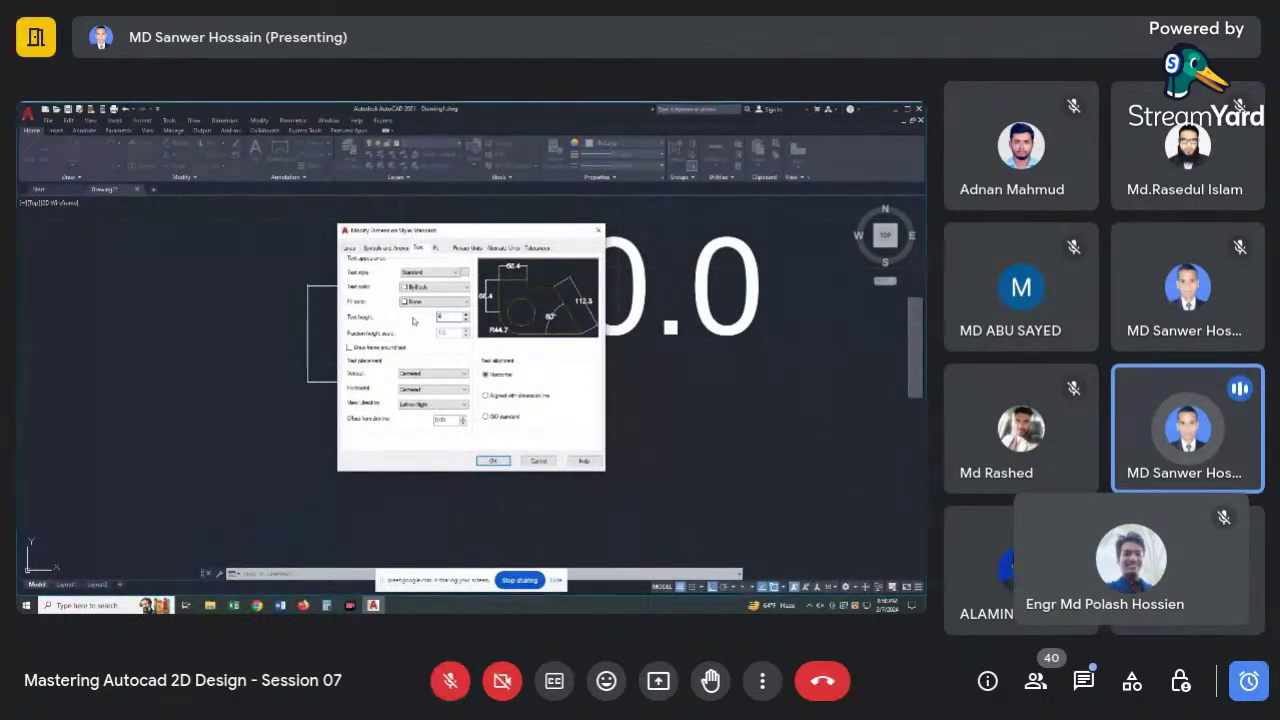
left_click(490, 462)
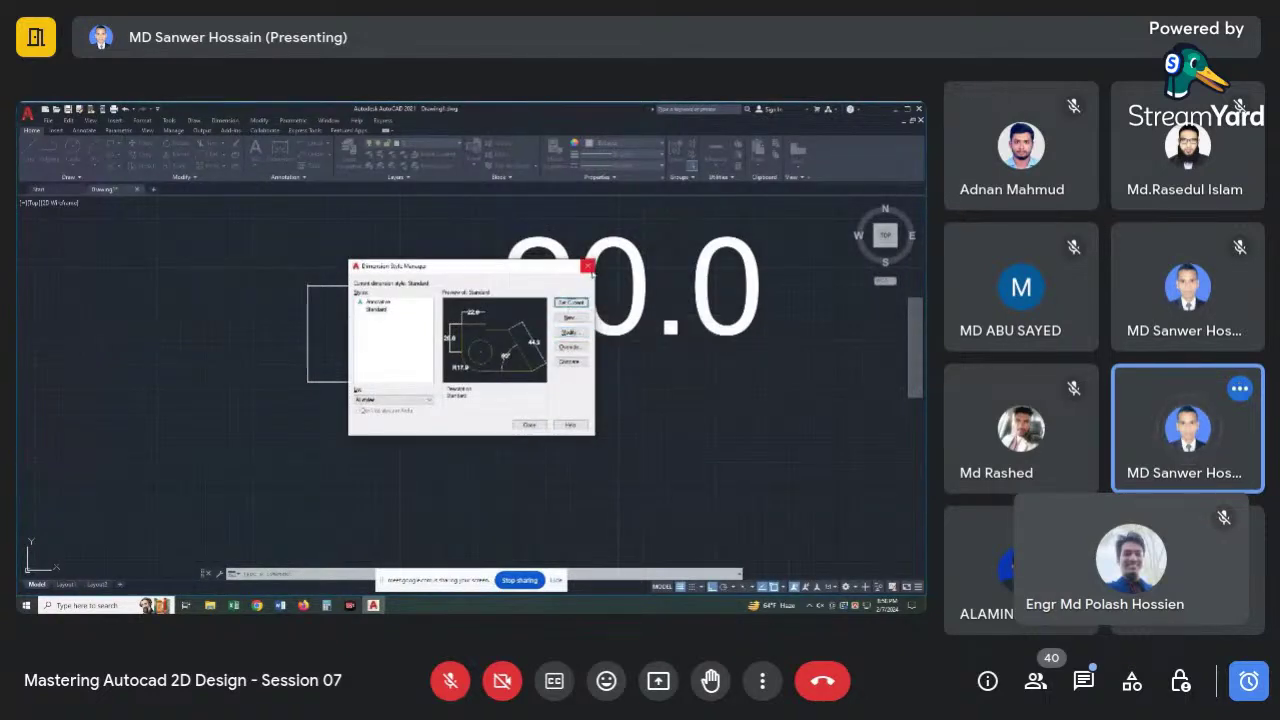
left_click(588, 266)
scroll(534, 398, "down", 2)
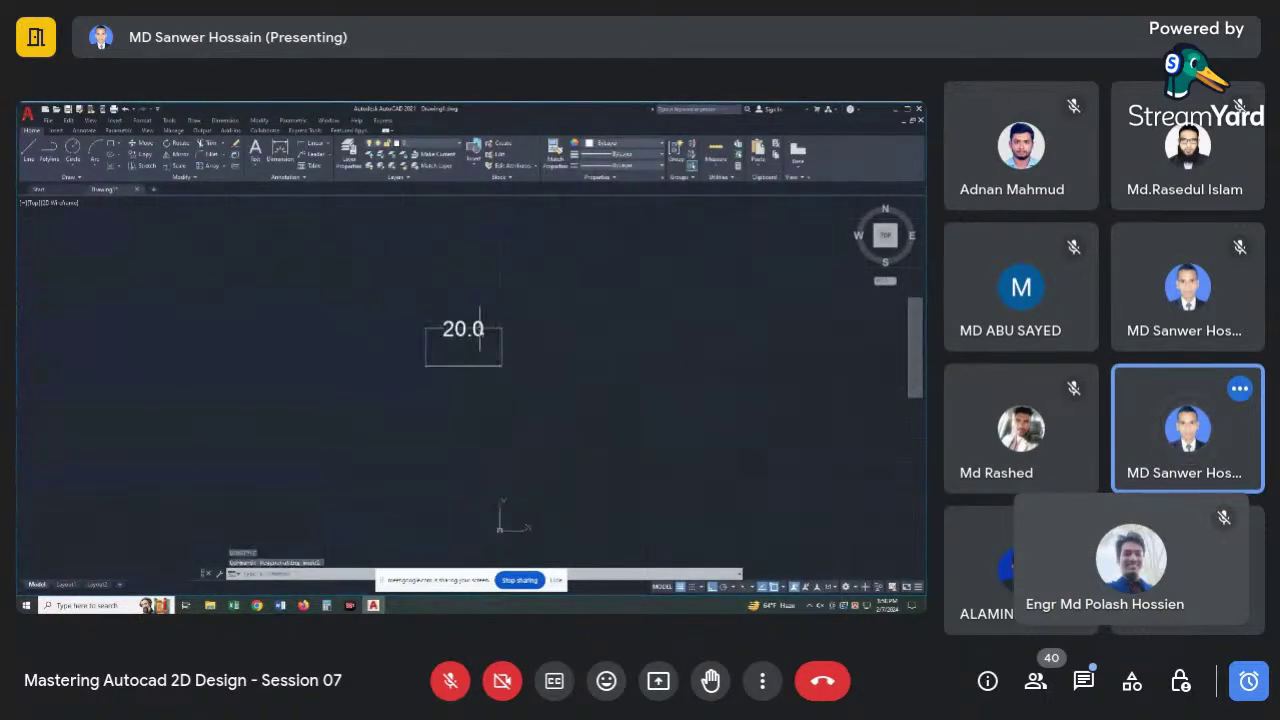
scroll(480, 366, "up", 1)
scroll(465, 350, "up", 1)
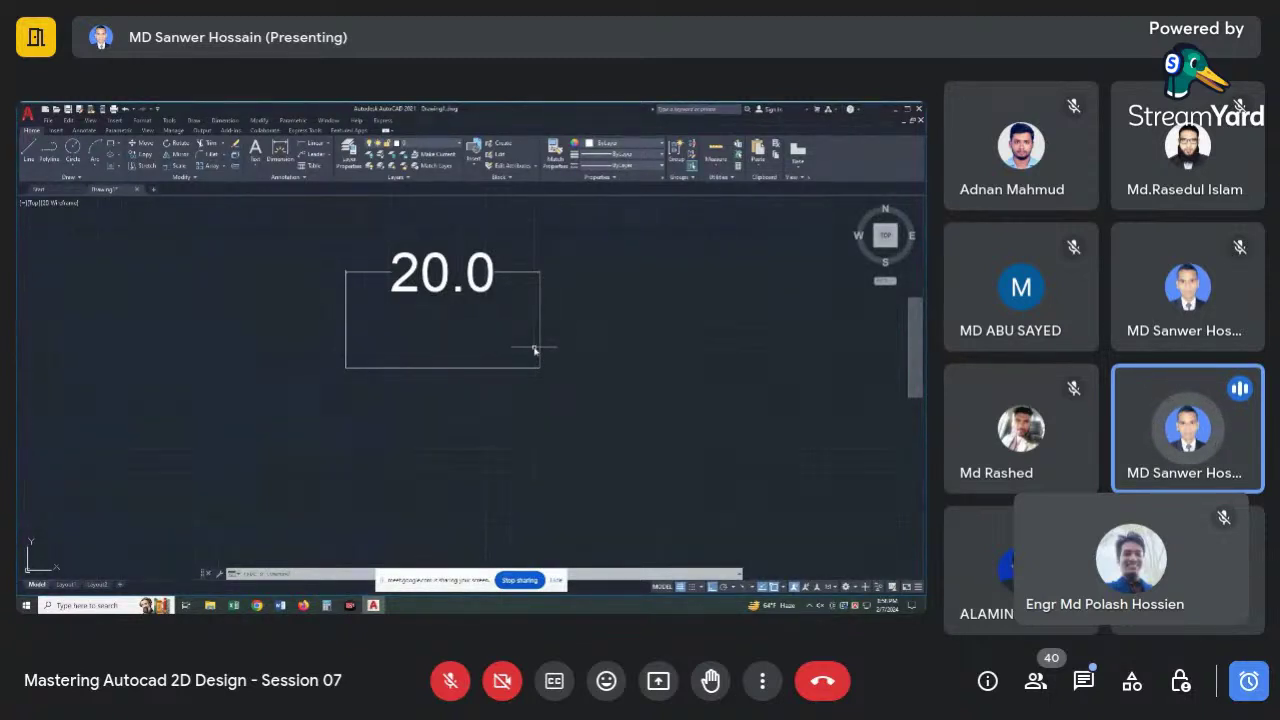
Reduce the Standard dimension style's text height once more.
type("d")
key("Return")
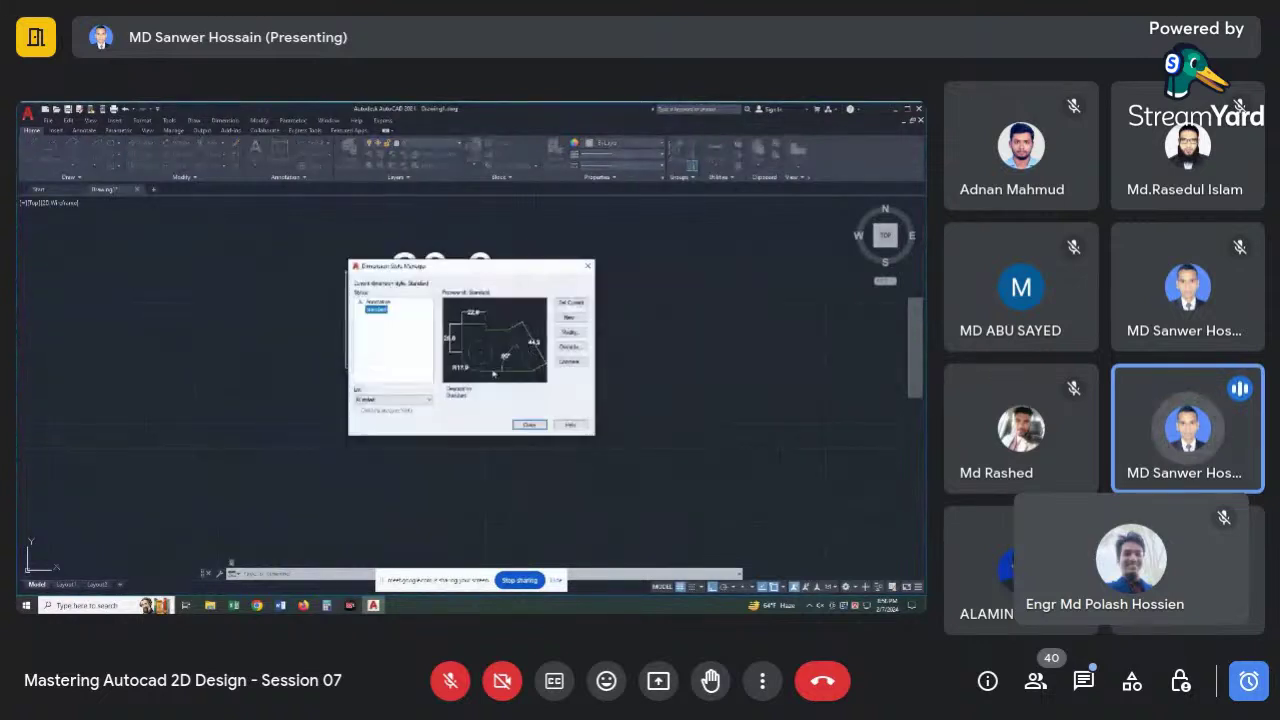
left_click(567, 332)
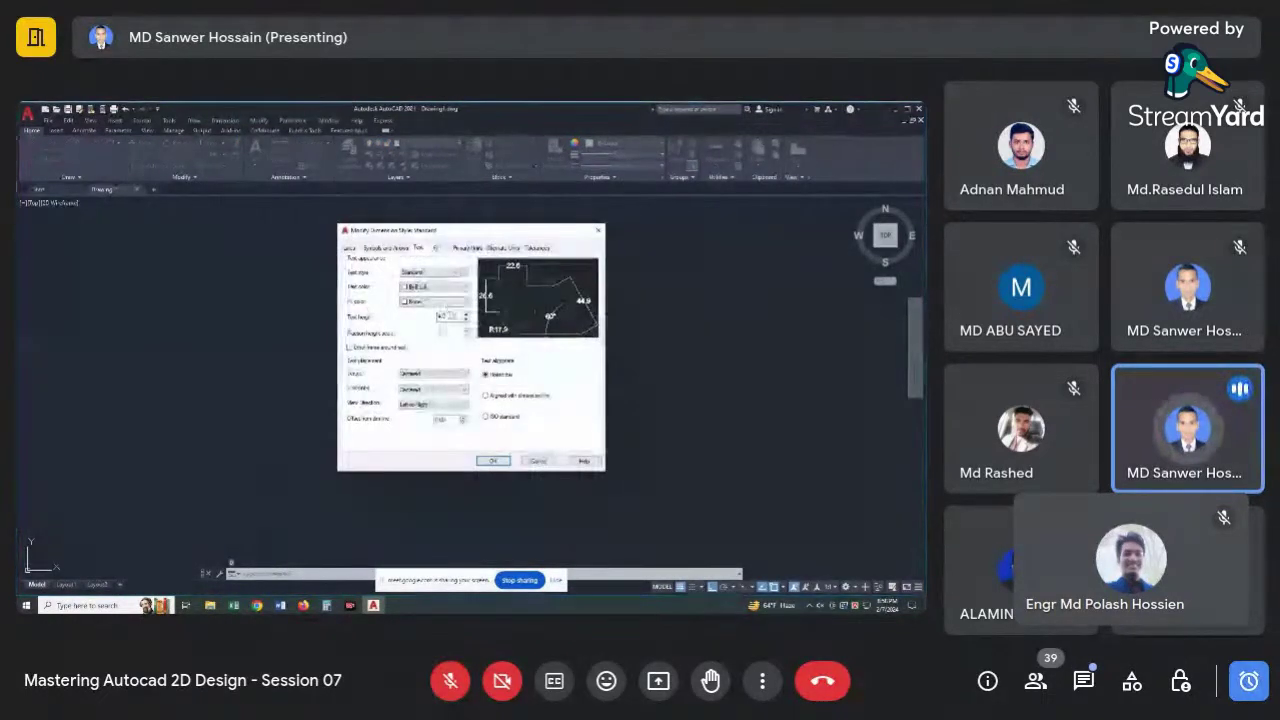
left_click(493, 461)
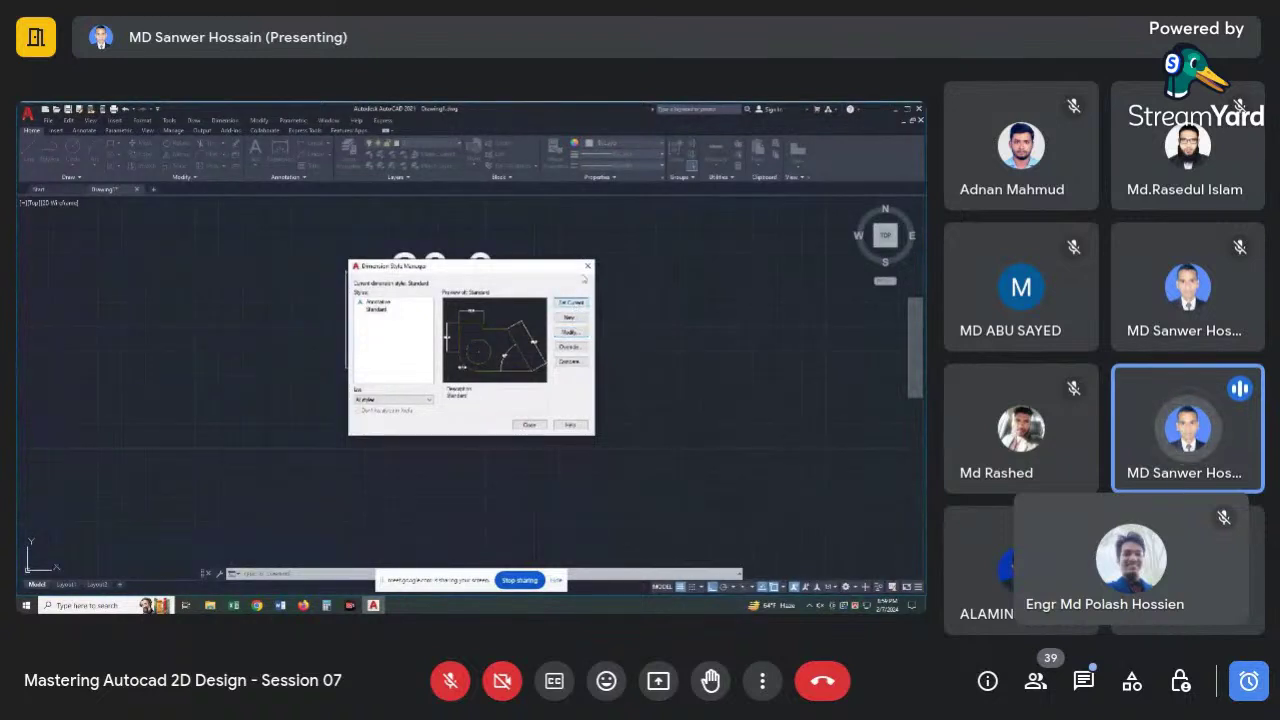
left_click(588, 266)
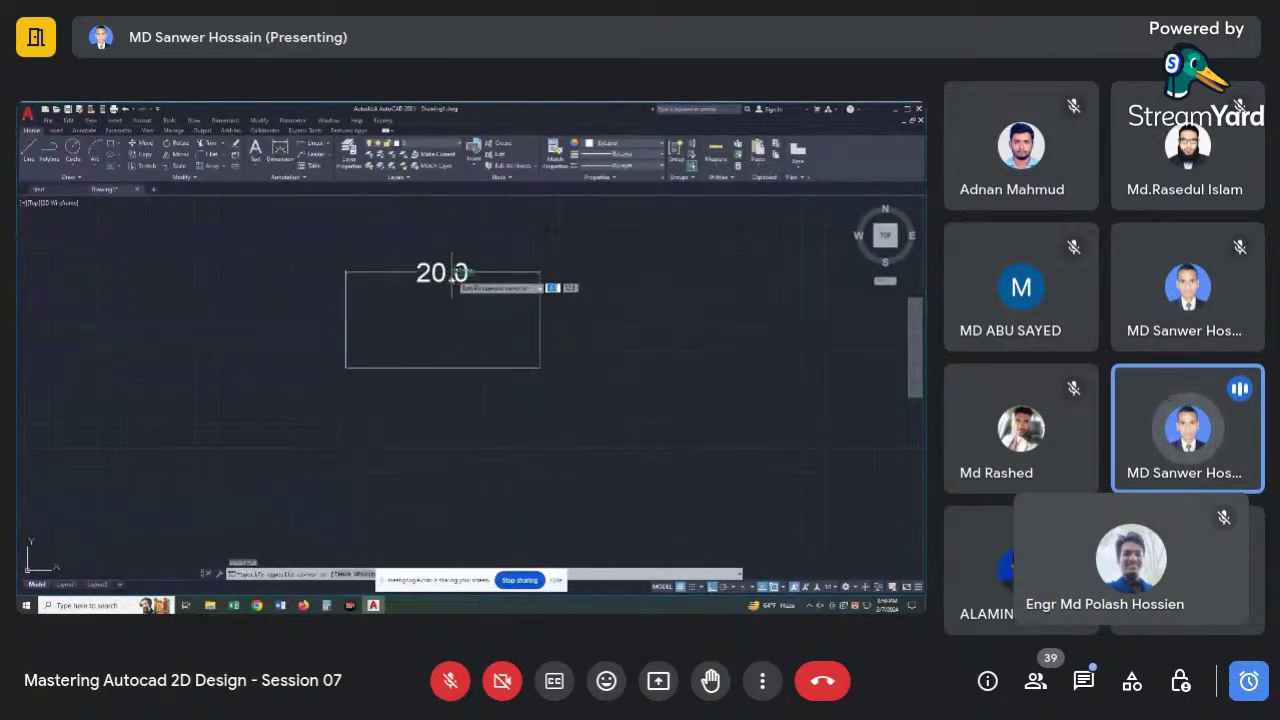
Move the 20.0 dimension lower, closer to the top edge.
left_click(443, 270)
left_click(443, 270)
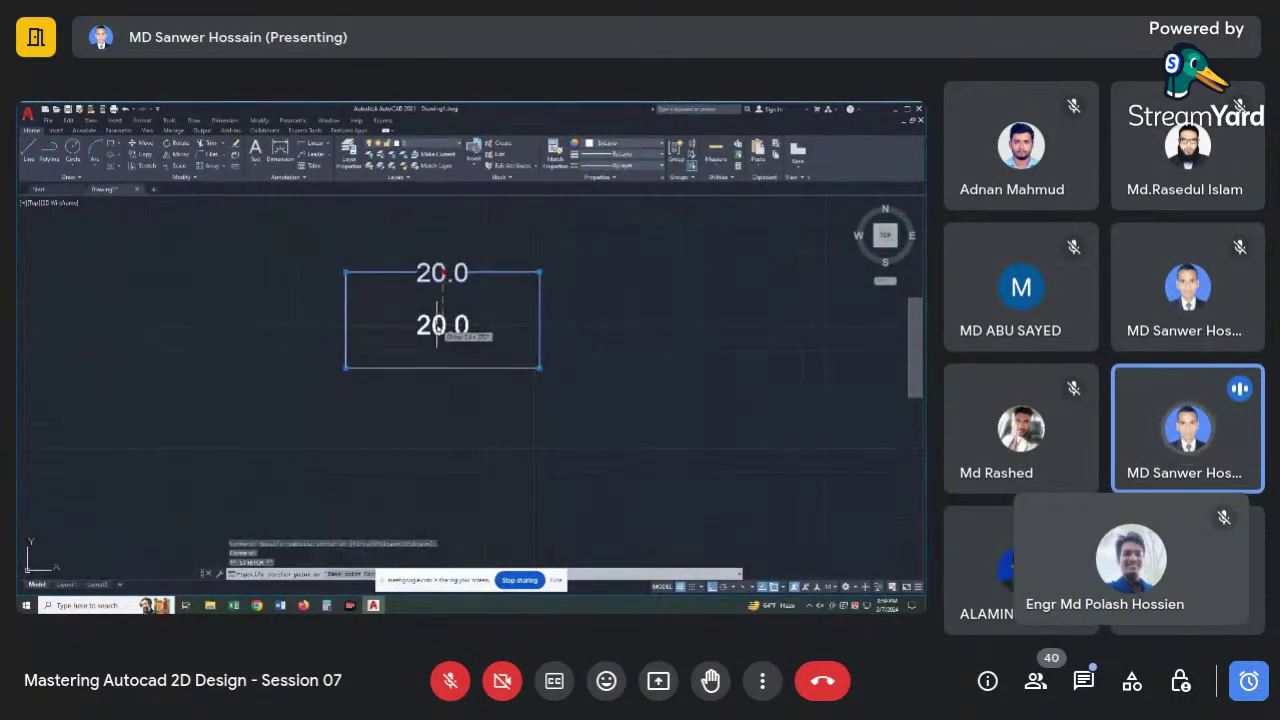
left_click(443, 325)
key("Escape")
scroll(491, 395, "down", 5)
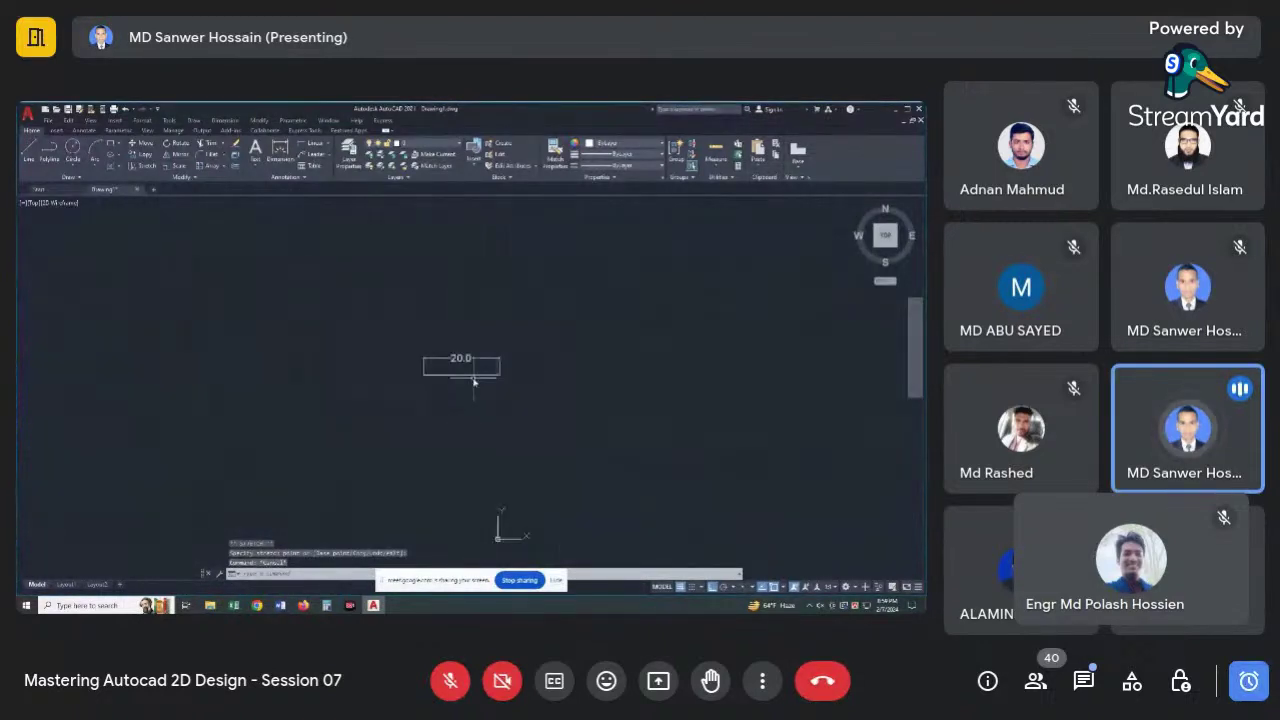
scroll(411, 370, "up", 5)
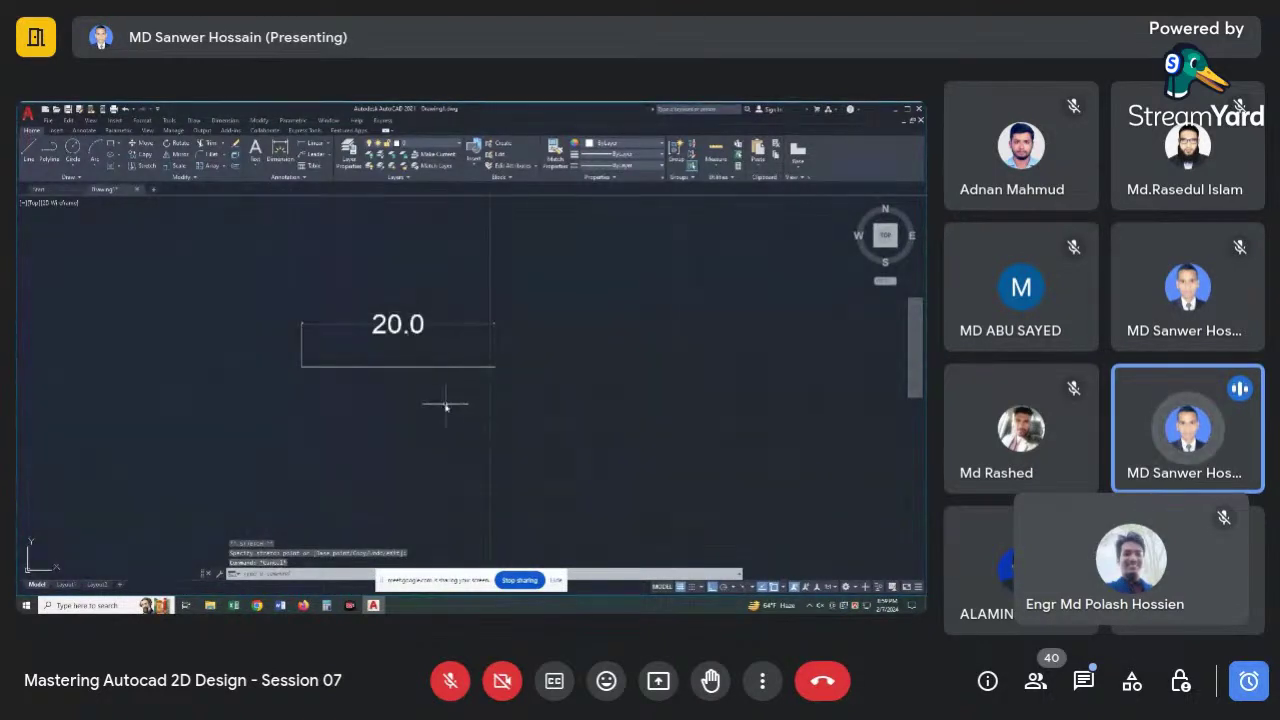
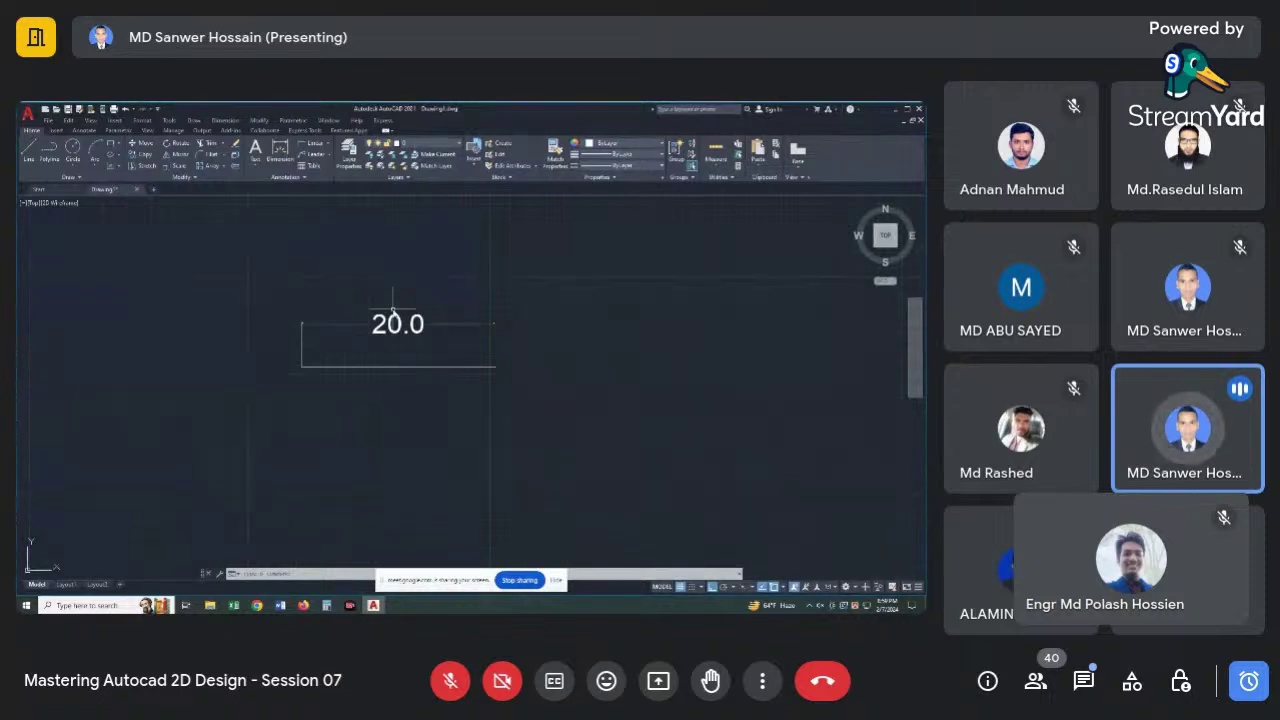
Clear the prompt, regenerate, turn the grid off with F7, and zoom to the 20.0 dimension.
key("Return")
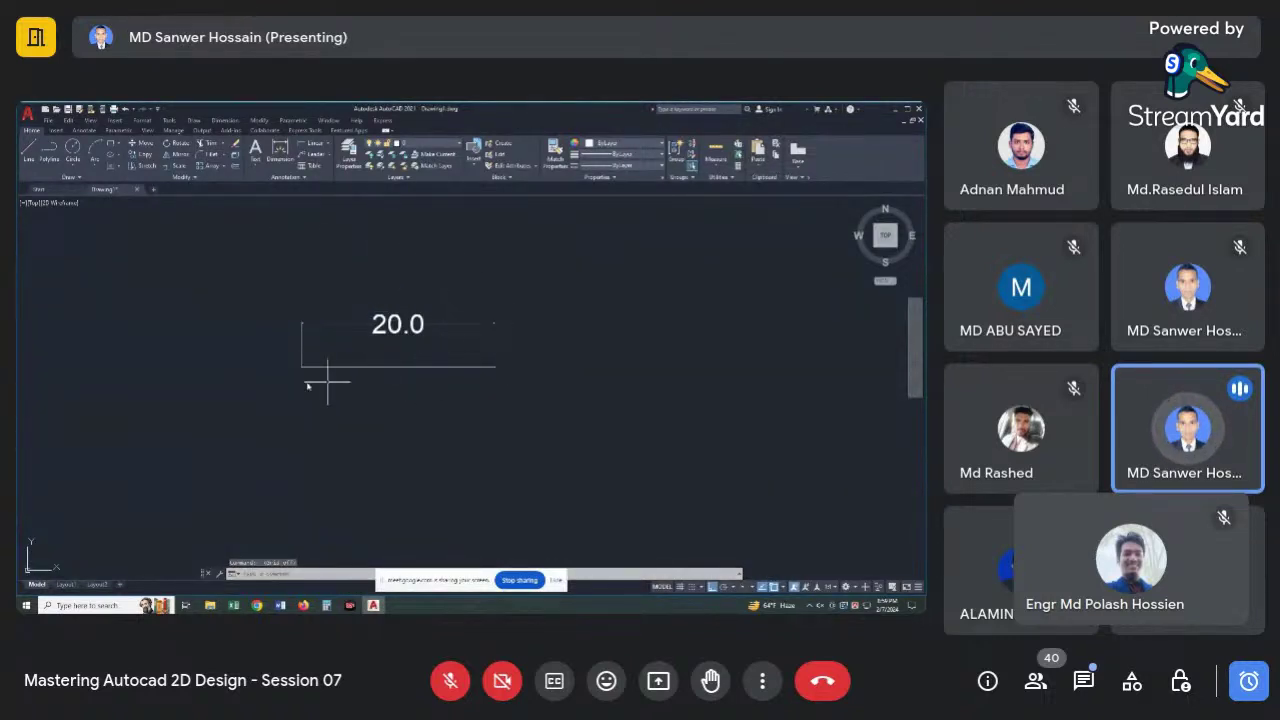
key("ctrl+z")
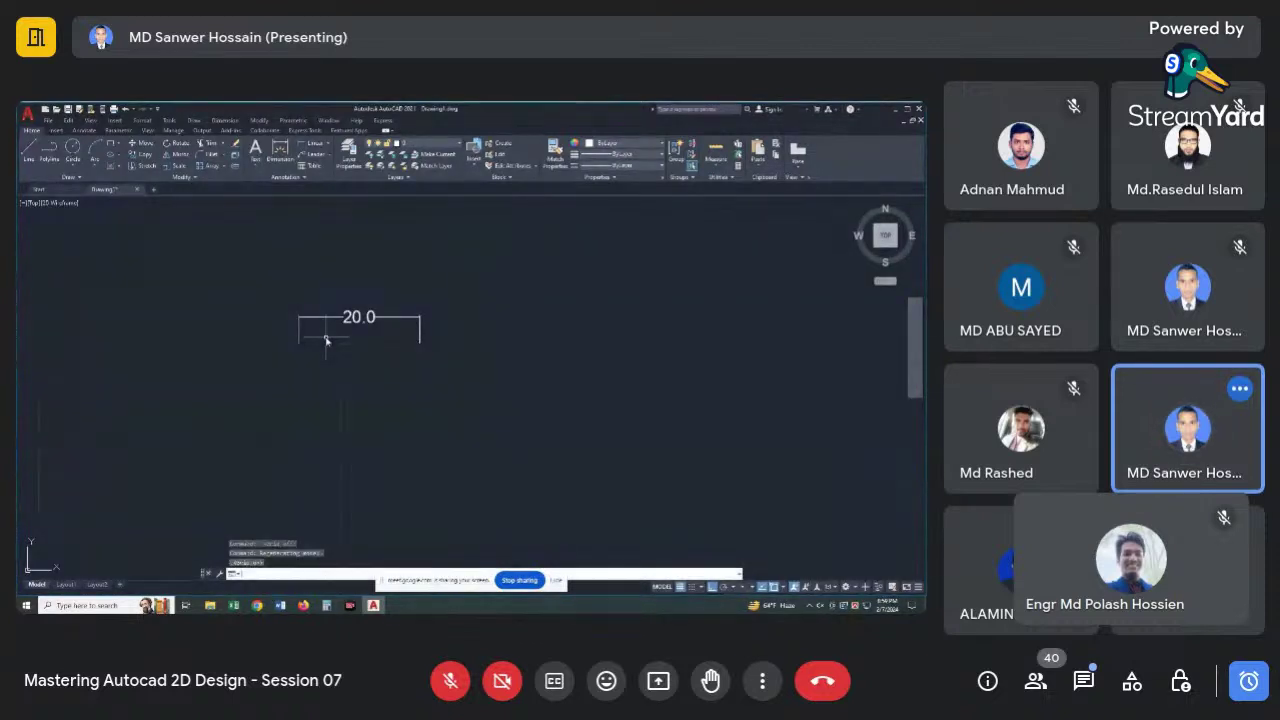
scroll(465, 355, "down", 2)
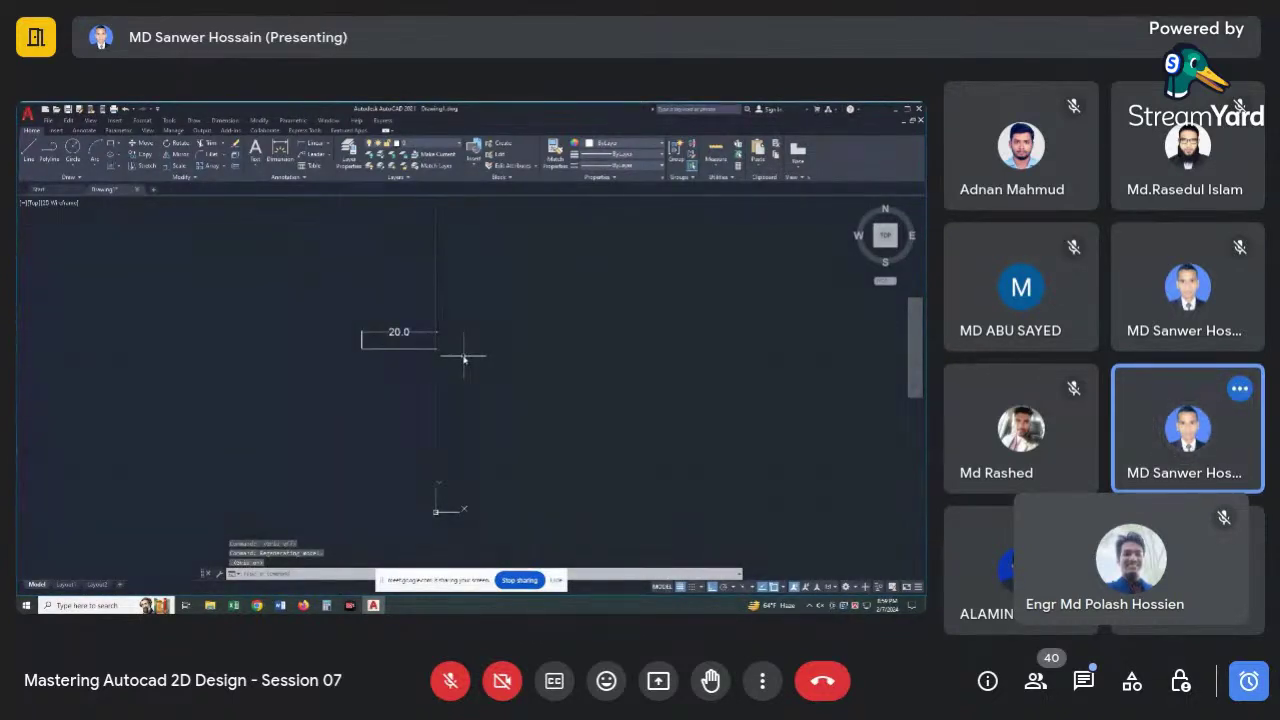
key("F7")
scroll(464, 358, "down", 3)
scroll(443, 365, "down", 1)
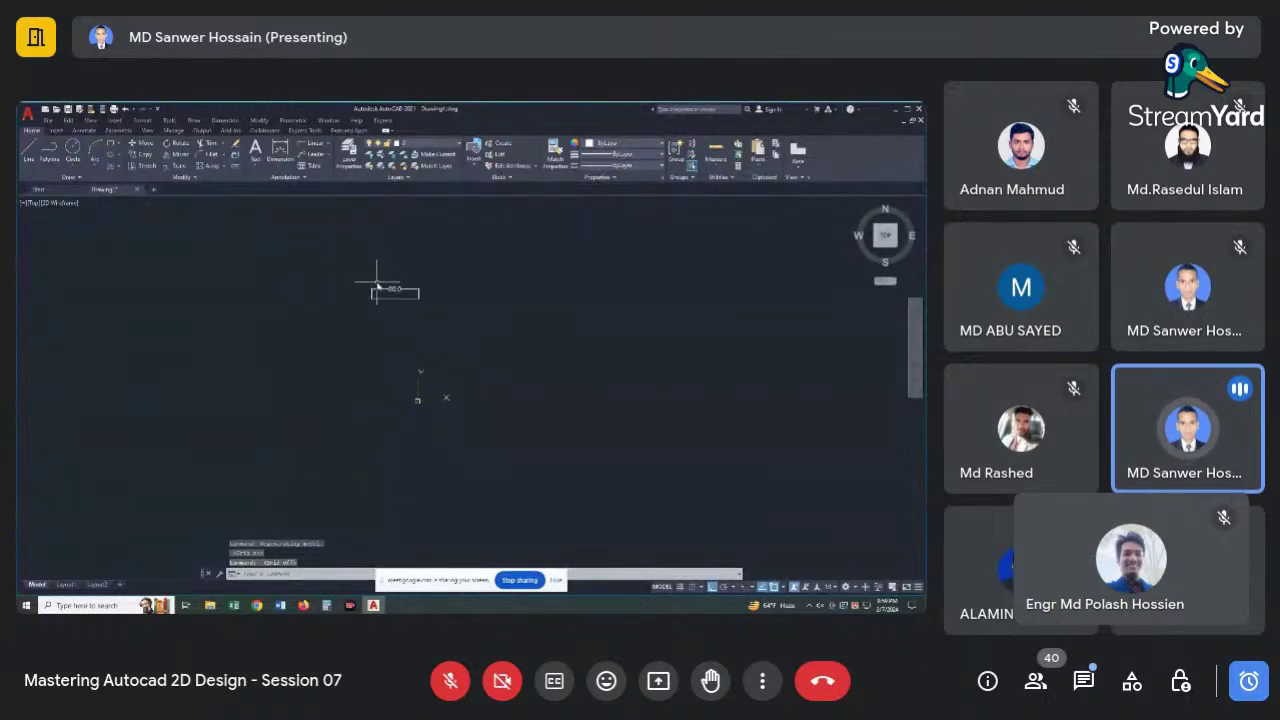
scroll(403, 402, "up", 2)
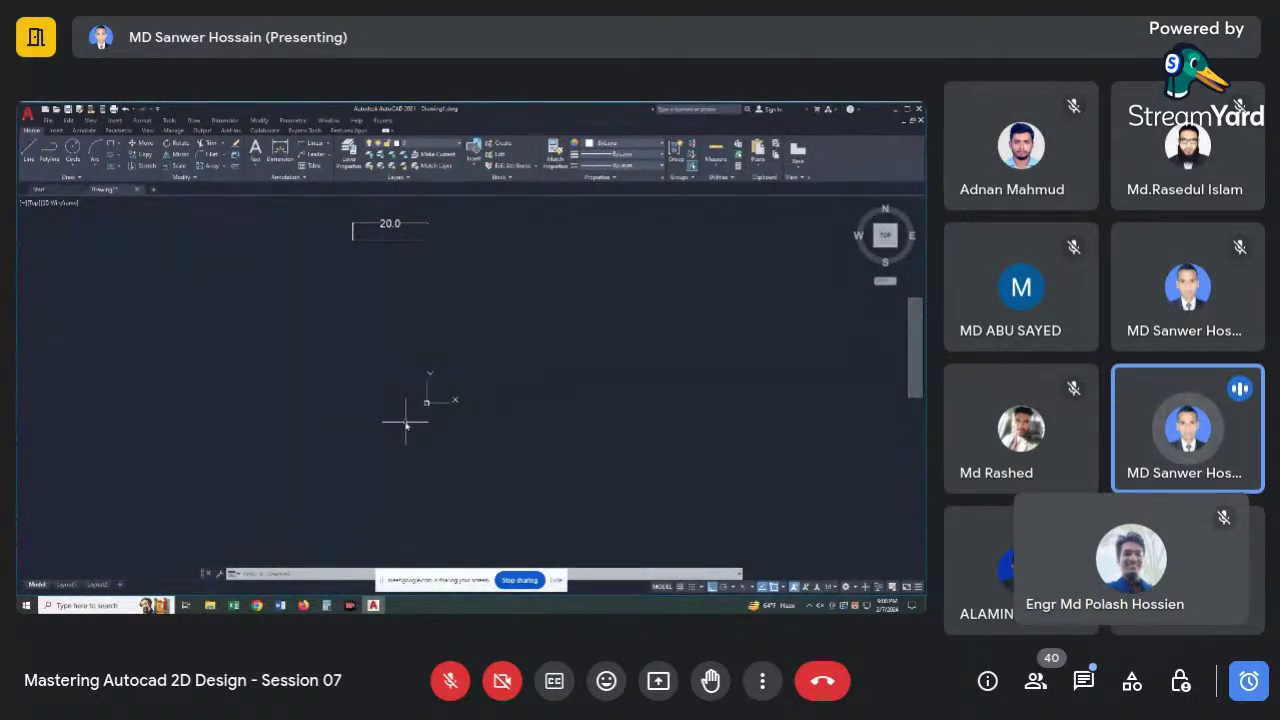
scroll(412, 405, "up", 2)
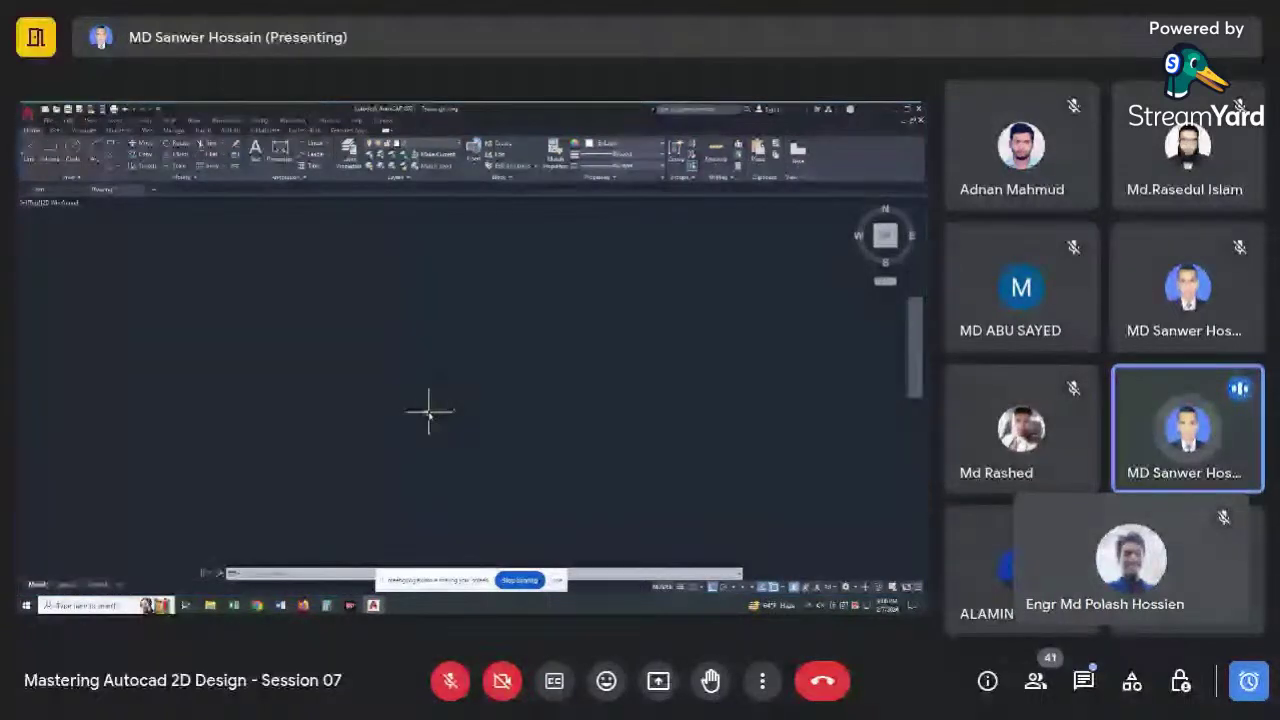
scroll(429, 411, "down", 3)
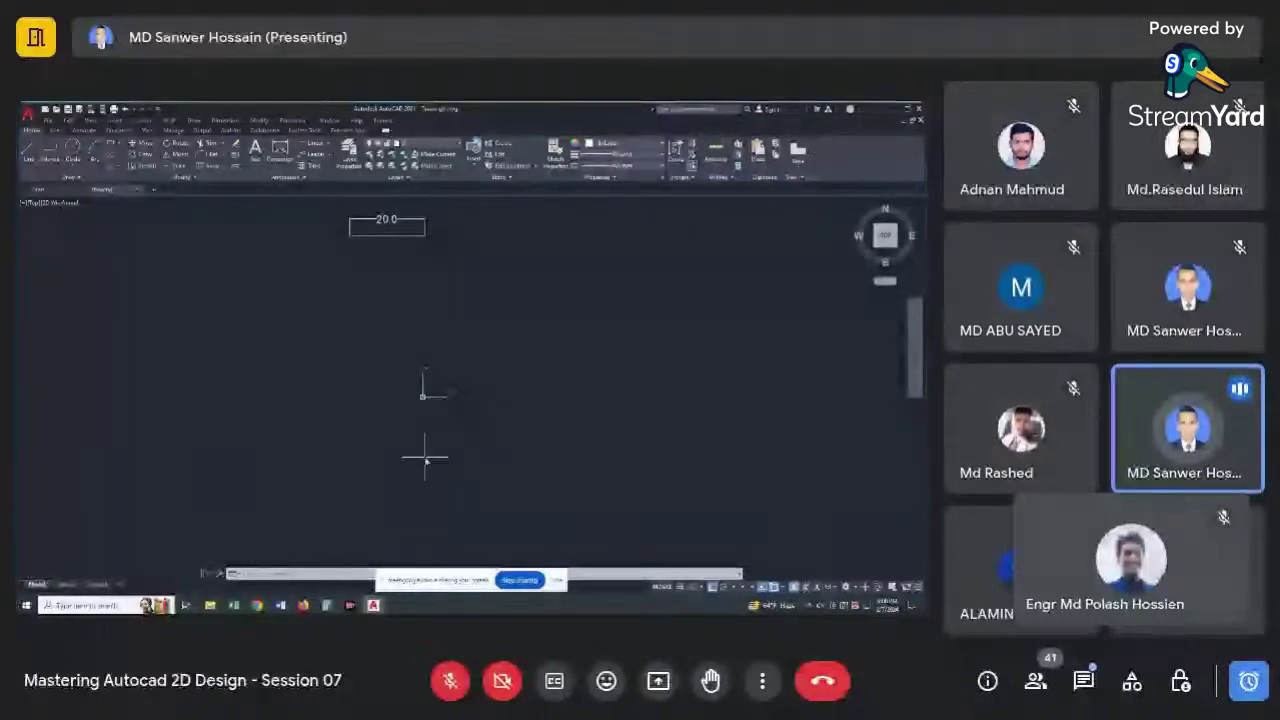
Uncheck Show UCS Icon at Origin so the icon stays in the corner, then open the Meet chat.
right_click(423, 397)
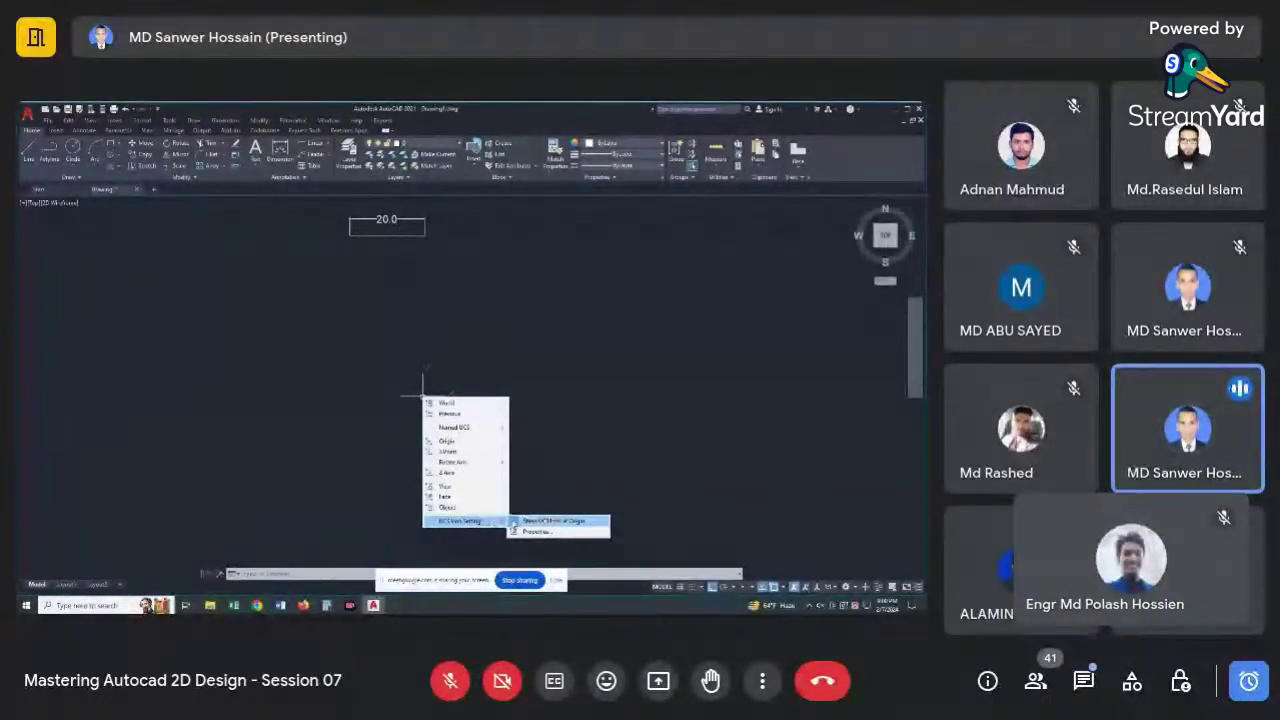
left_click(515, 522)
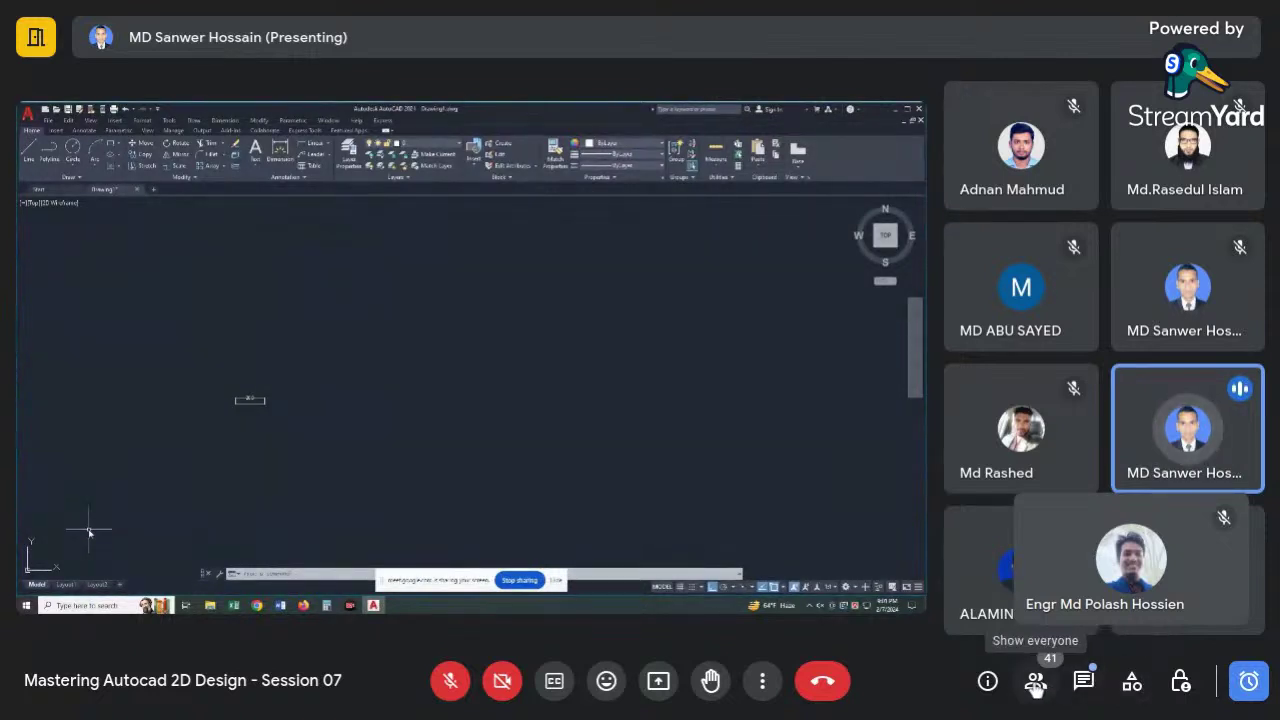
left_click(1084, 681)
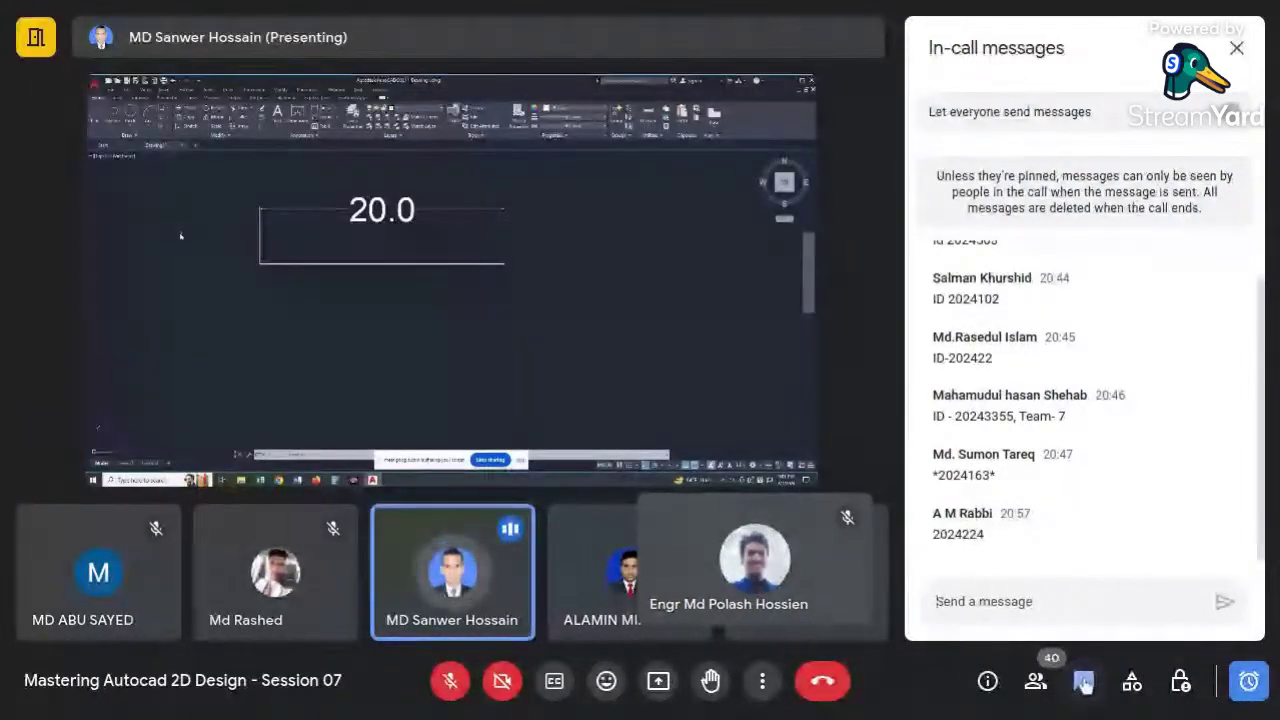
Close the Meet chat, then open and close the participant list.
left_click(1084, 682)
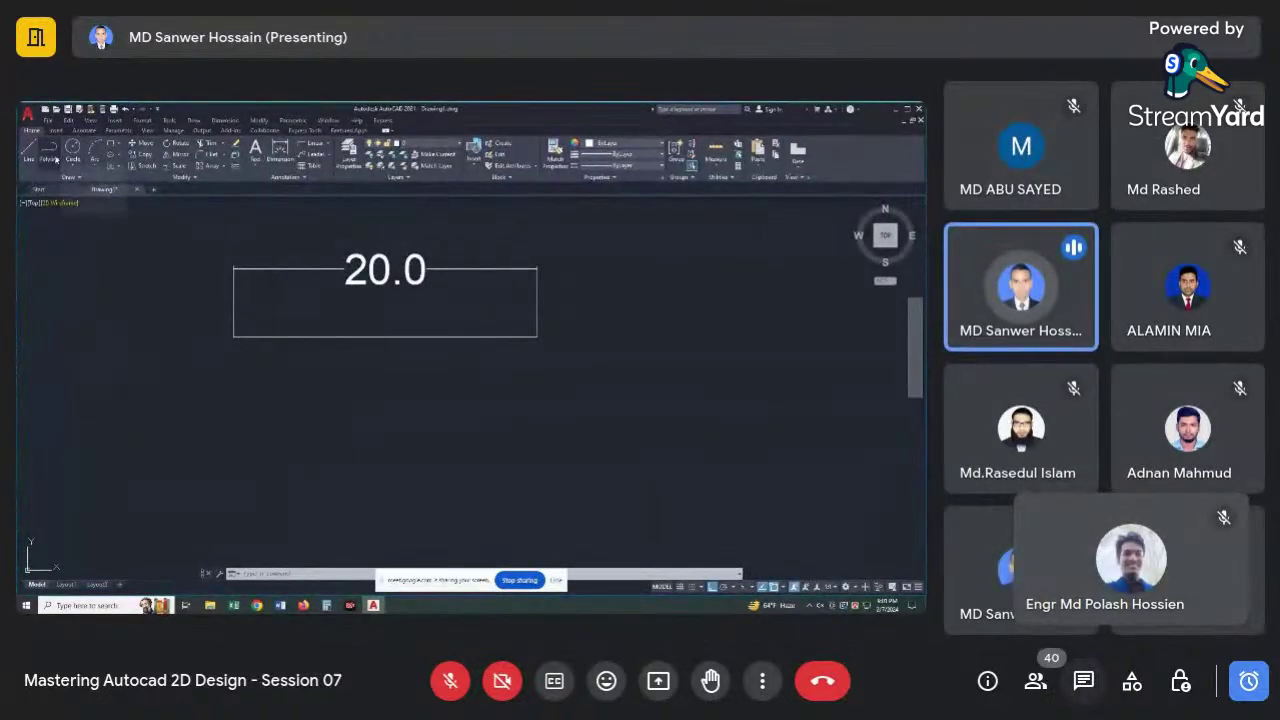
left_click(1036, 682)
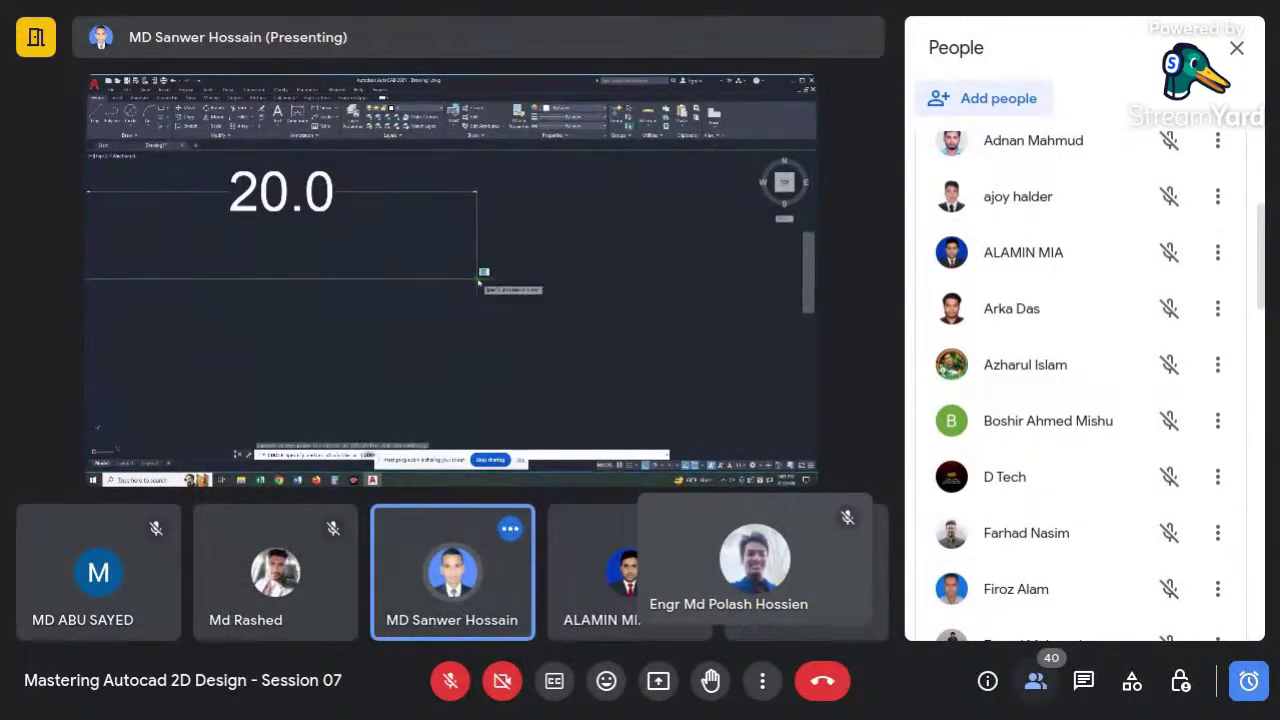
left_click(1035, 681)
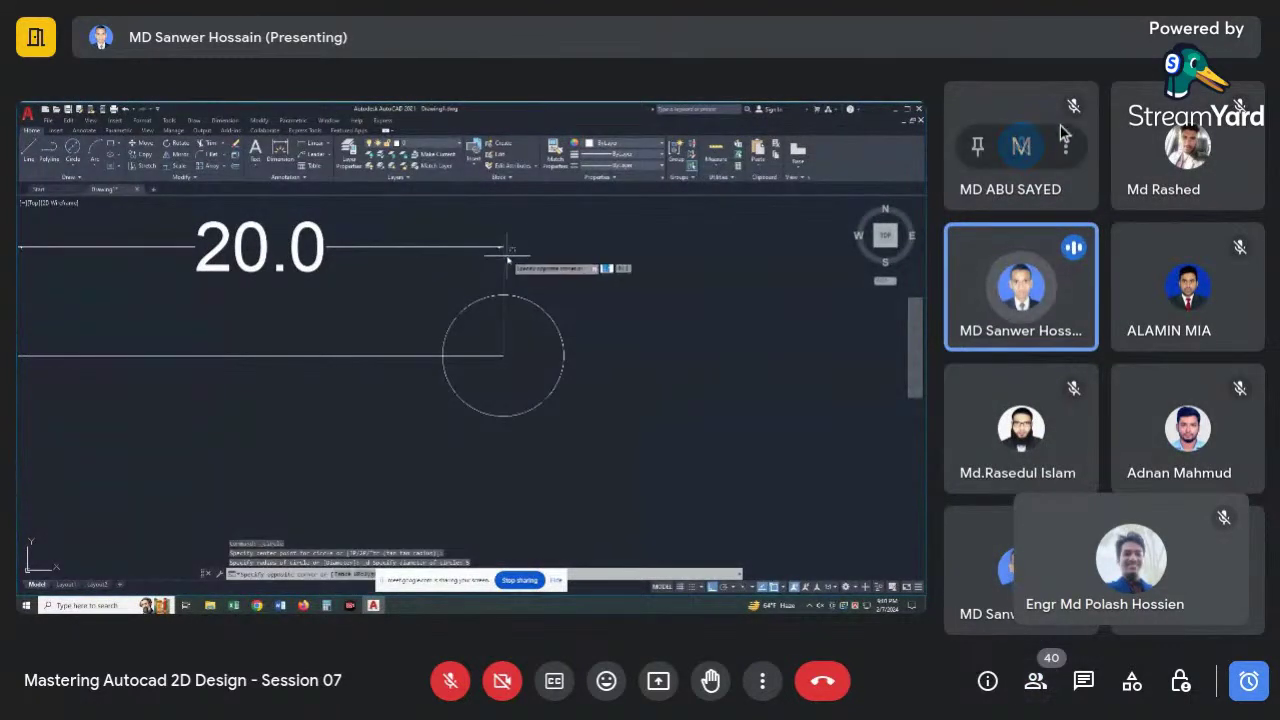
Open and then dismiss the options menu on a participant's tile.
left_click(1066, 146)
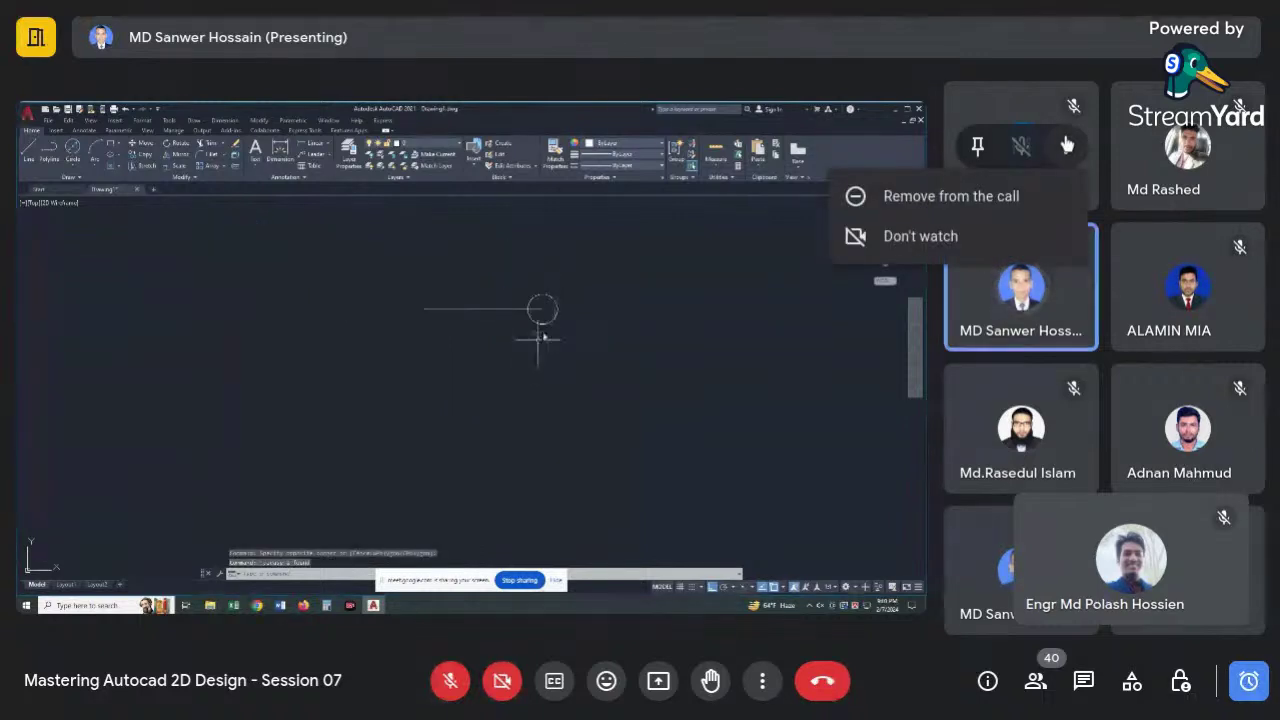
left_click(1066, 146)
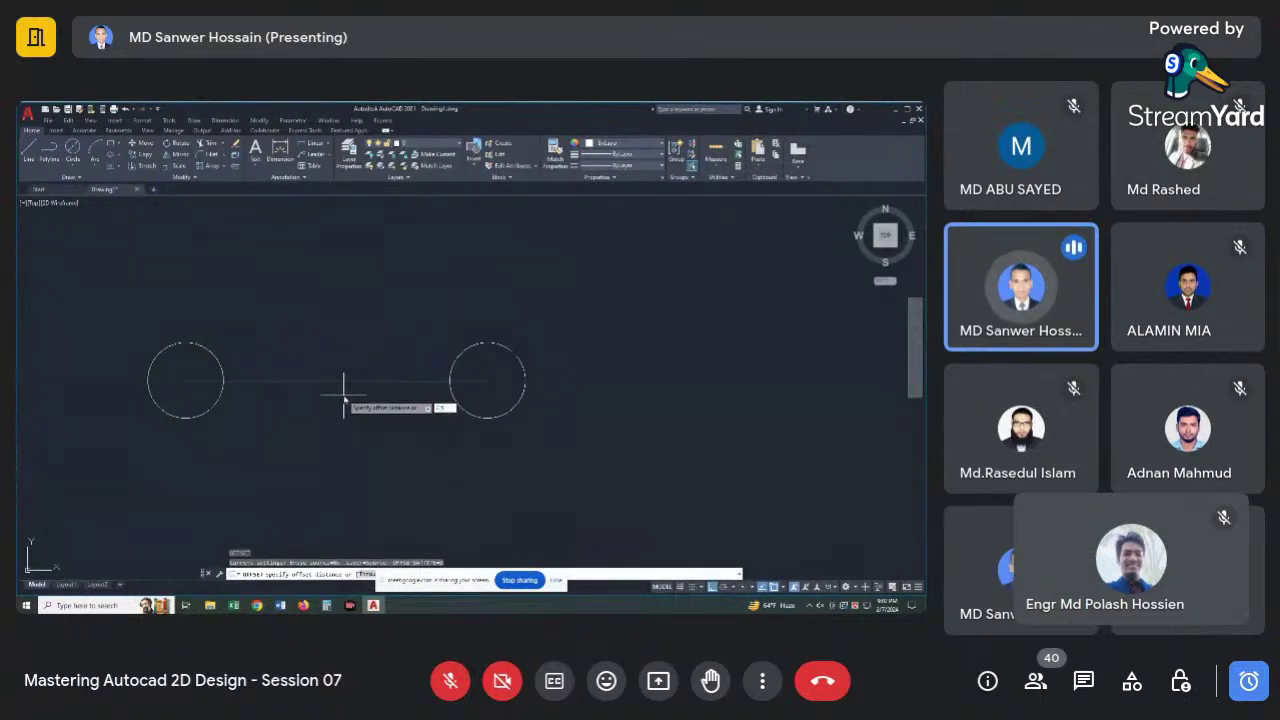
Offset the centre line 2.5 above and 2.5 below to join the two circles.
key("Return")
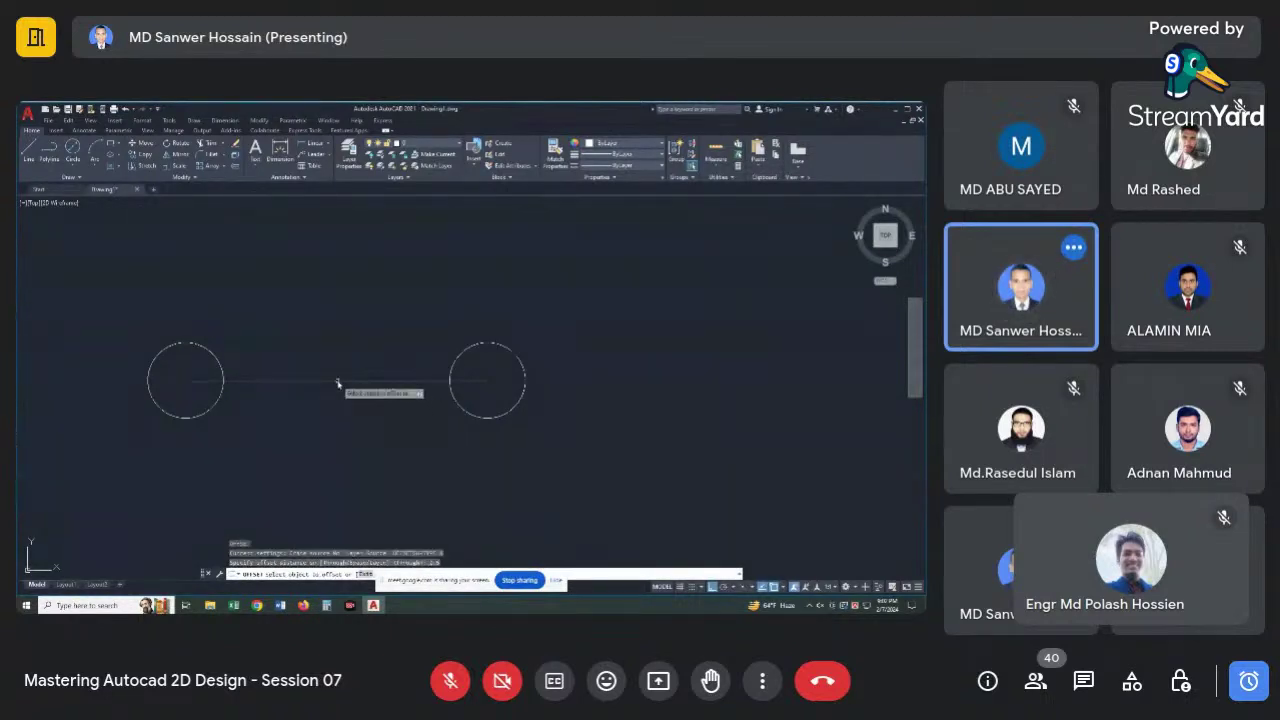
left_click(337, 380)
left_click(327, 330)
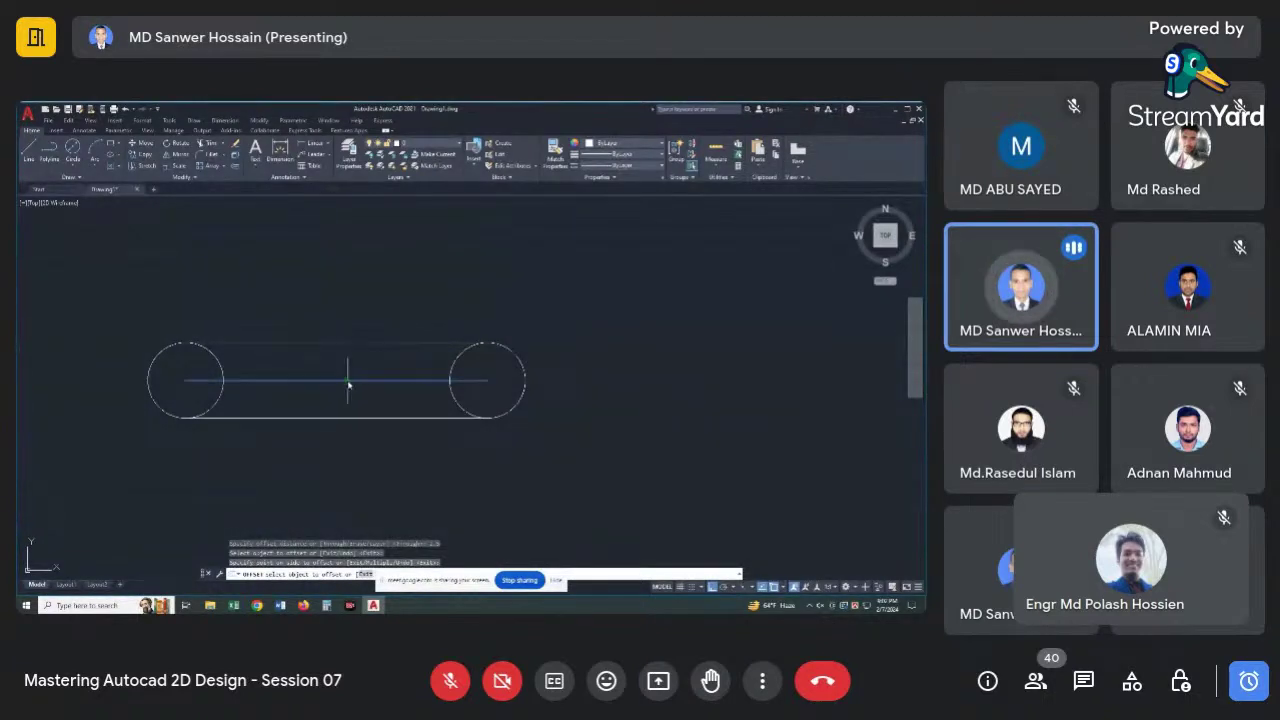
left_click(348, 380)
left_click(339, 428)
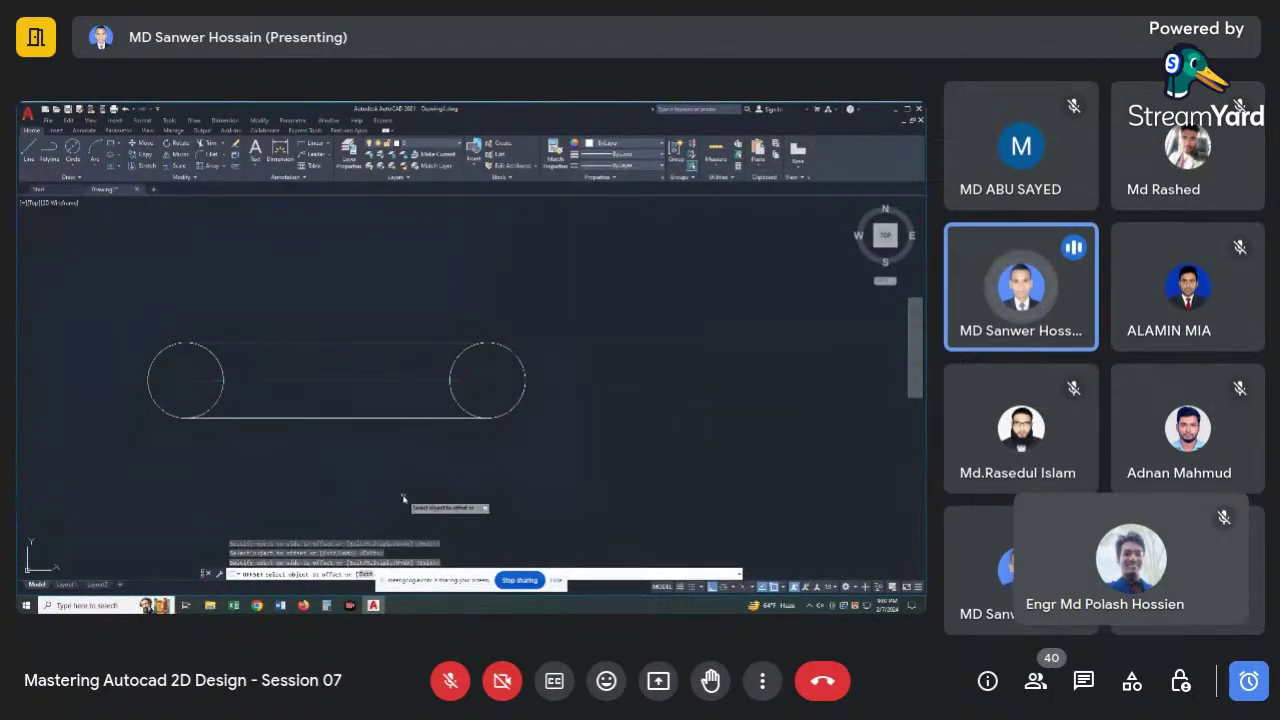
key("Escape")
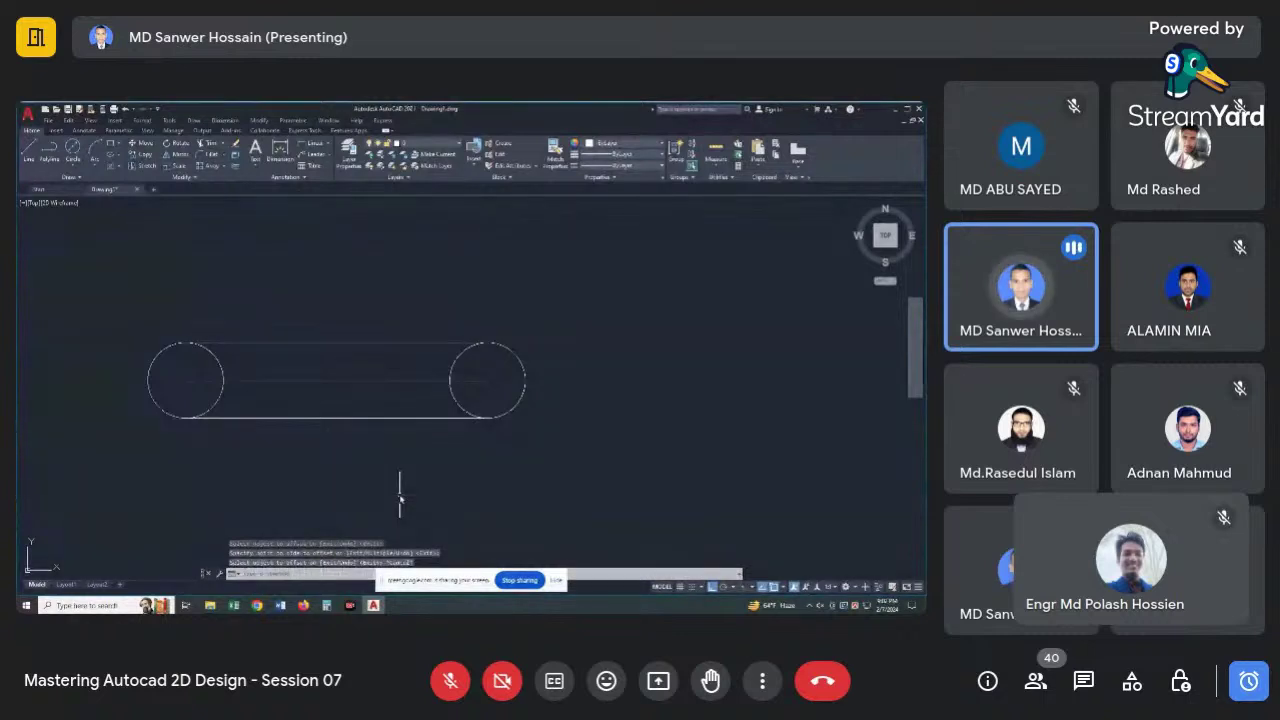
Delete the original centre line between the circles.
left_click(420, 380)
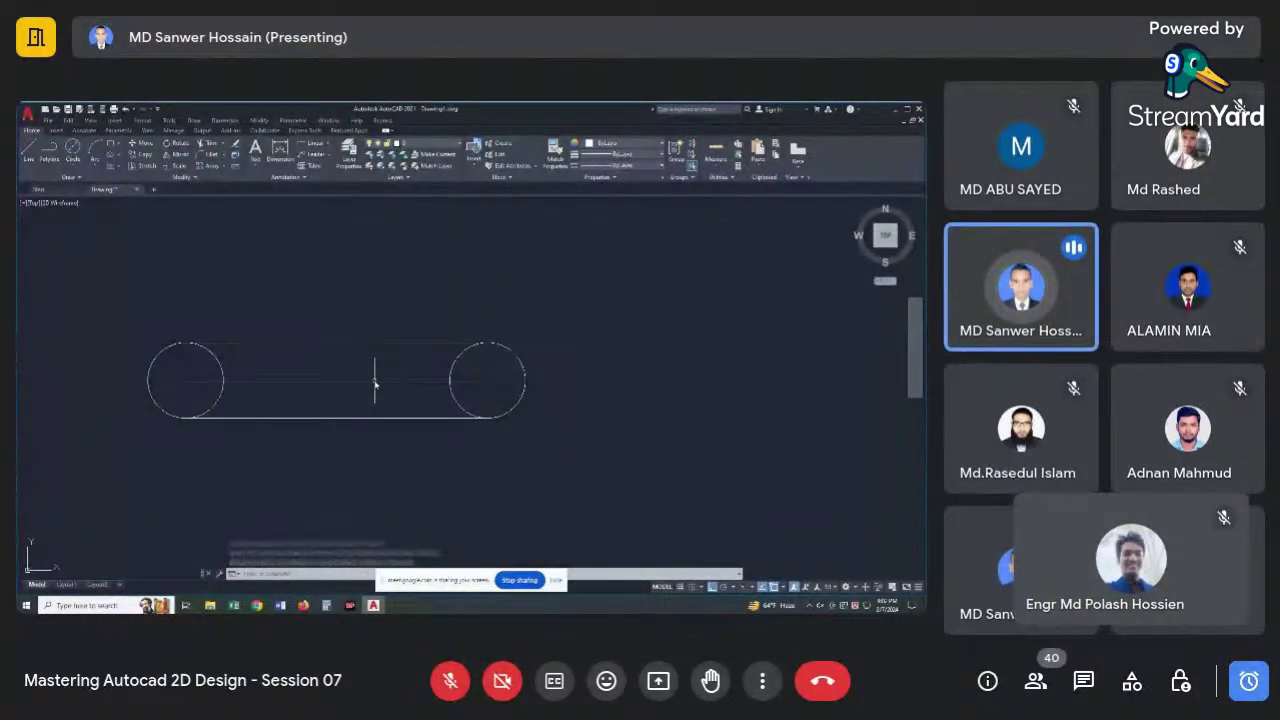
left_click(375, 381)
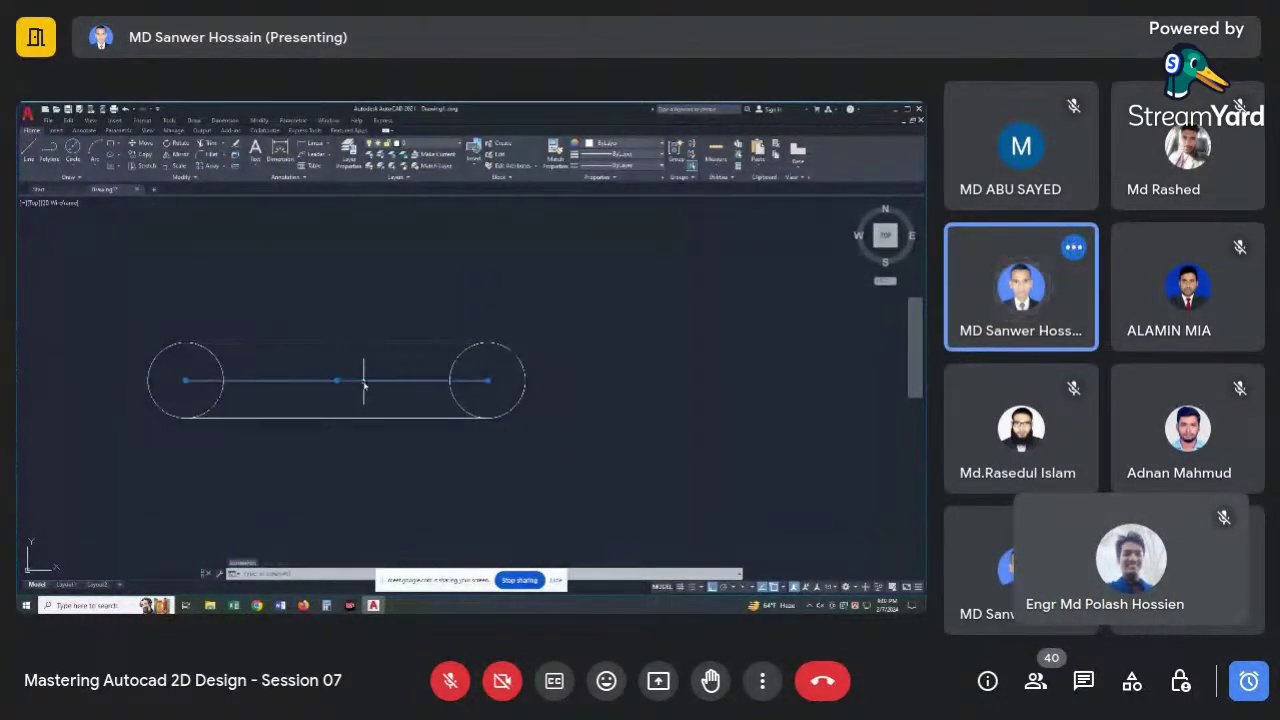
key("Delete")
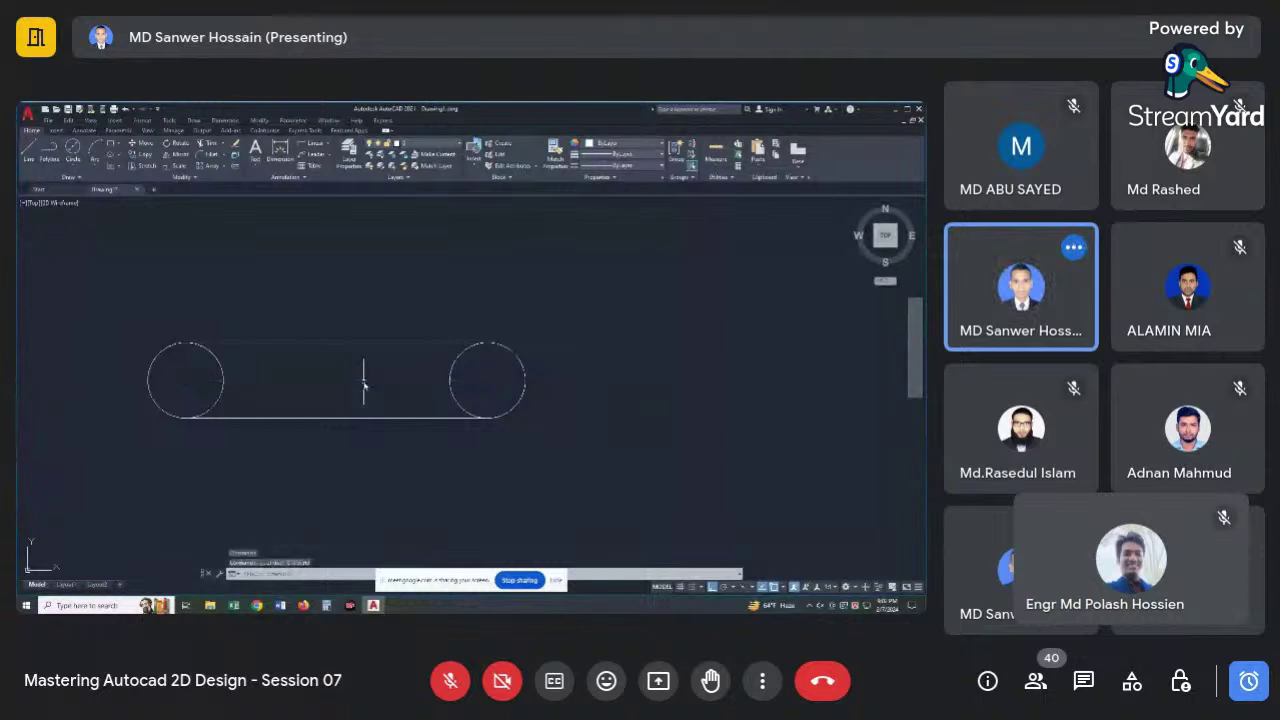
scroll(363, 385, "down", 2)
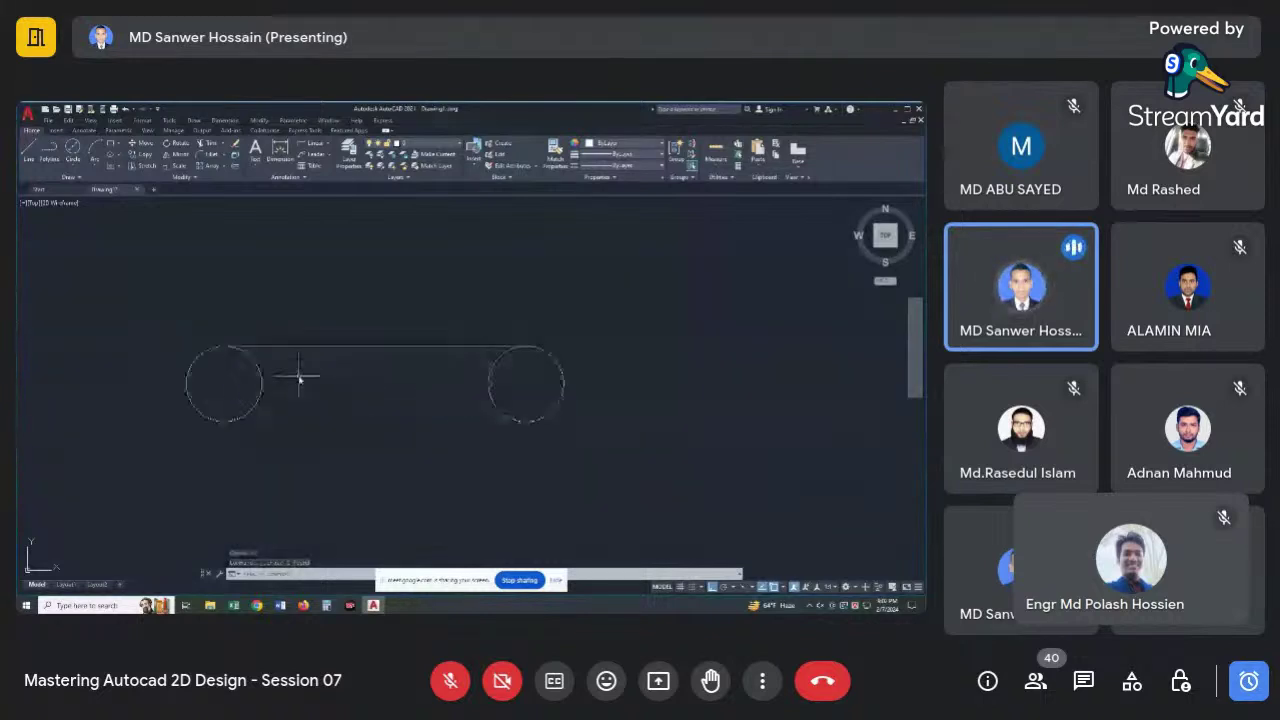
scroll(298, 377, "up", 2)
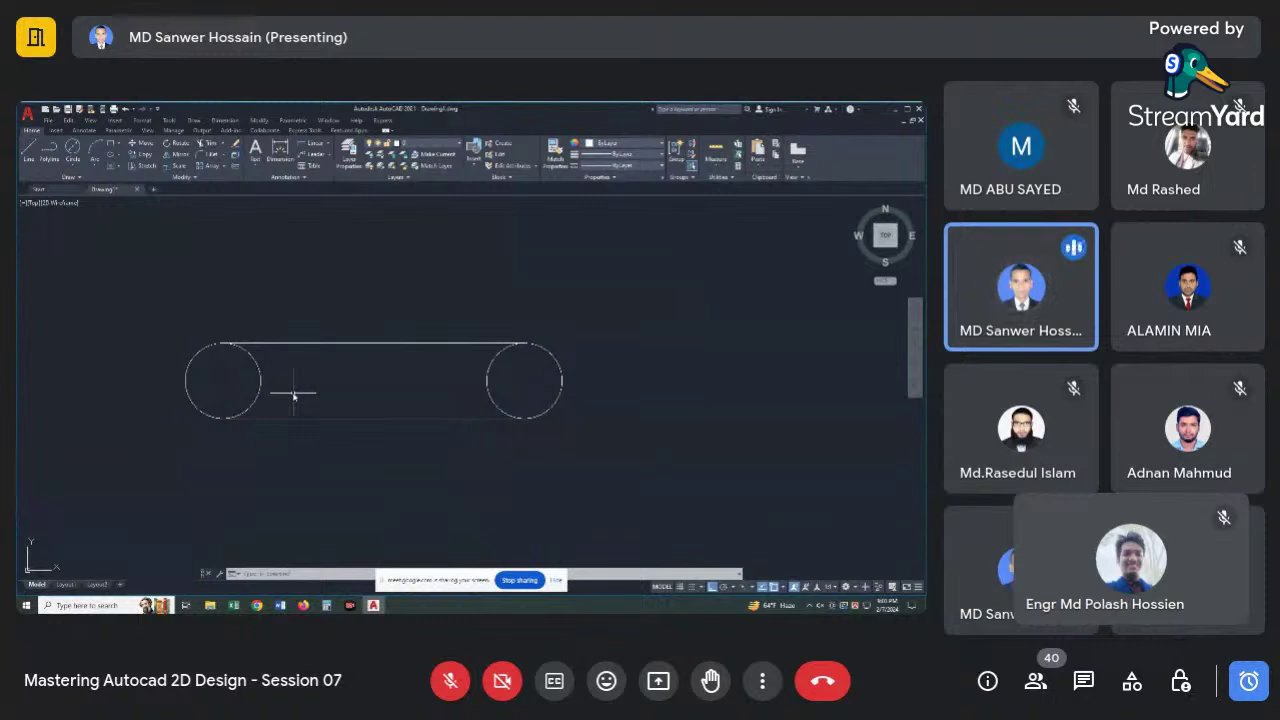
Trim away the inner arcs of the left and right circles with TR.
type("tr")
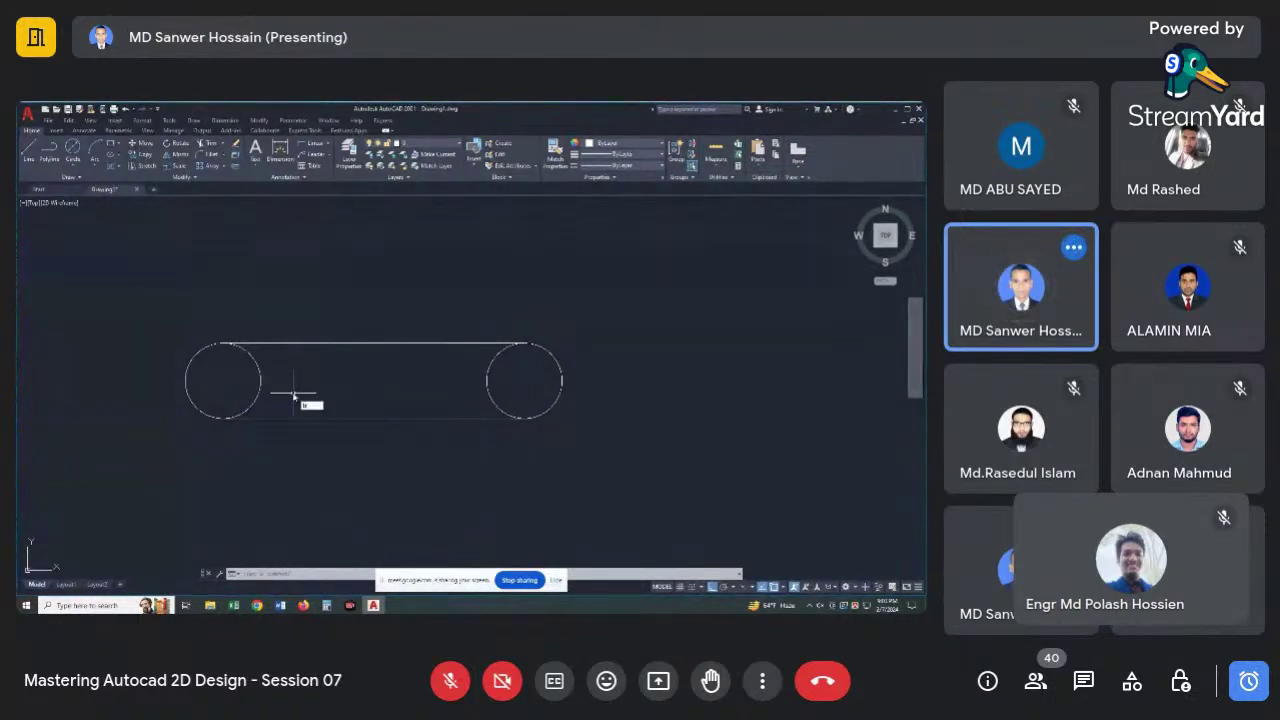
key("Return")
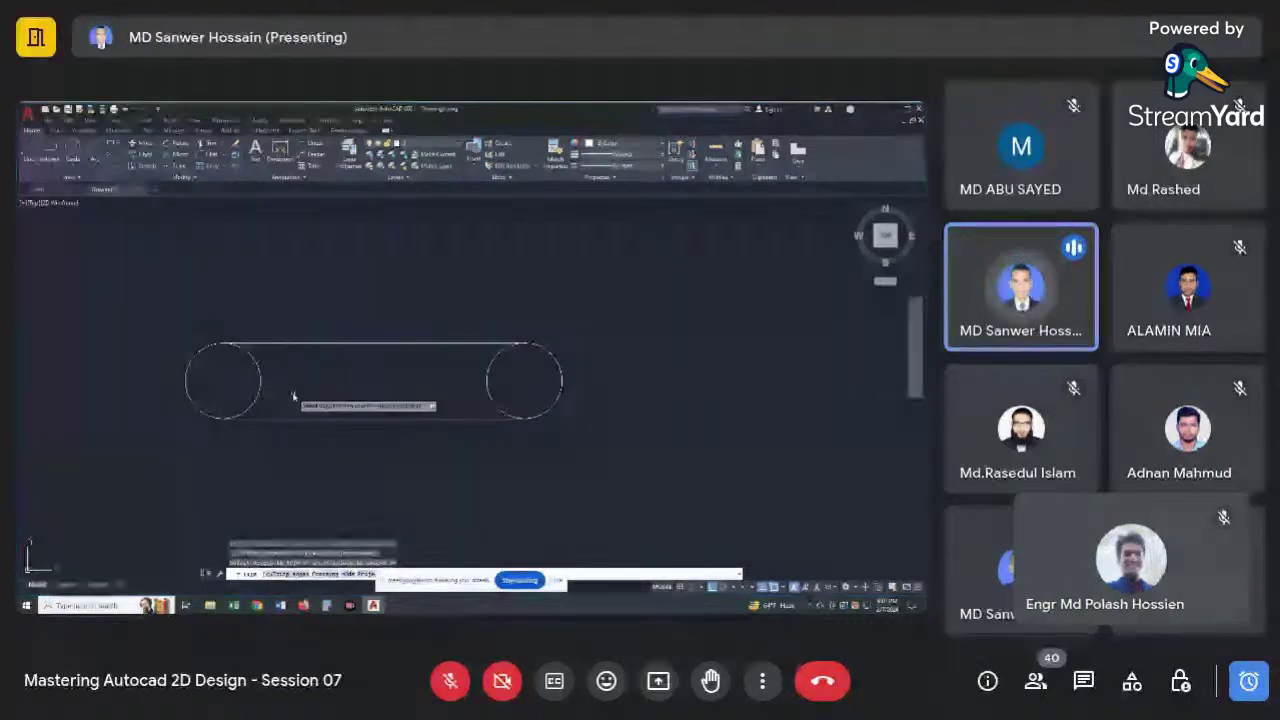
left_click(294, 402)
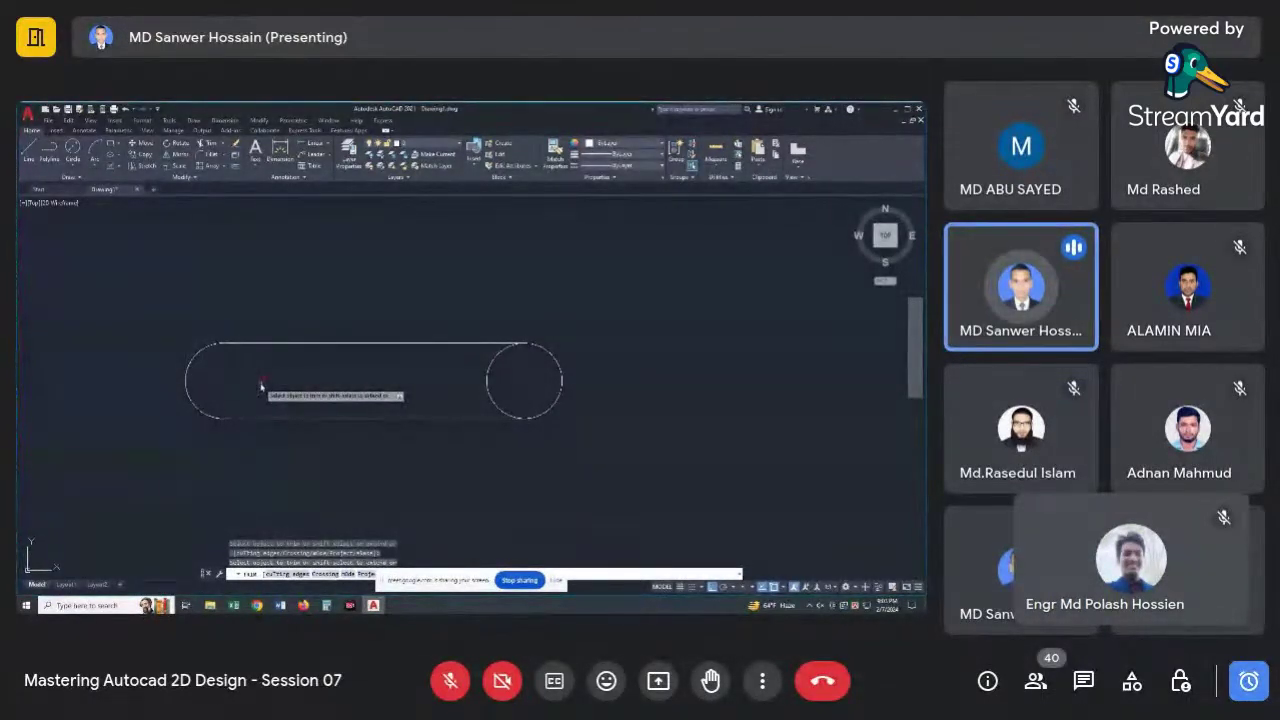
left_click(491, 395)
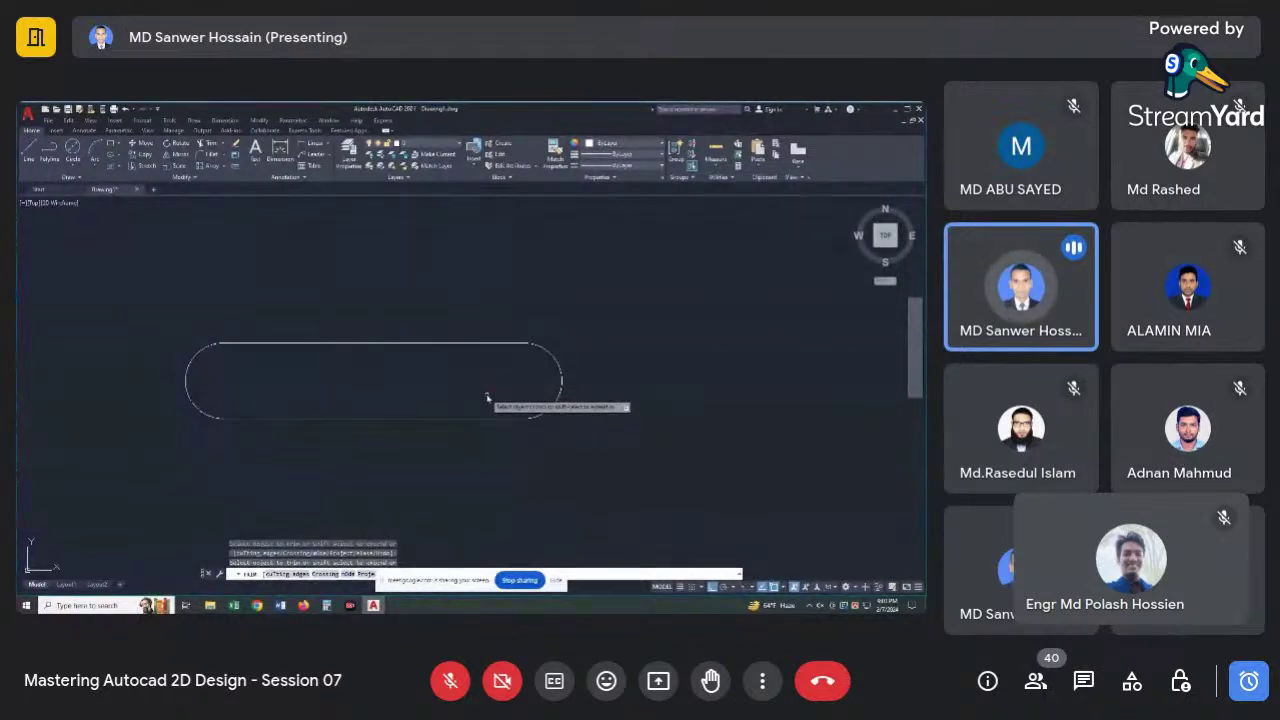
key("Escape")
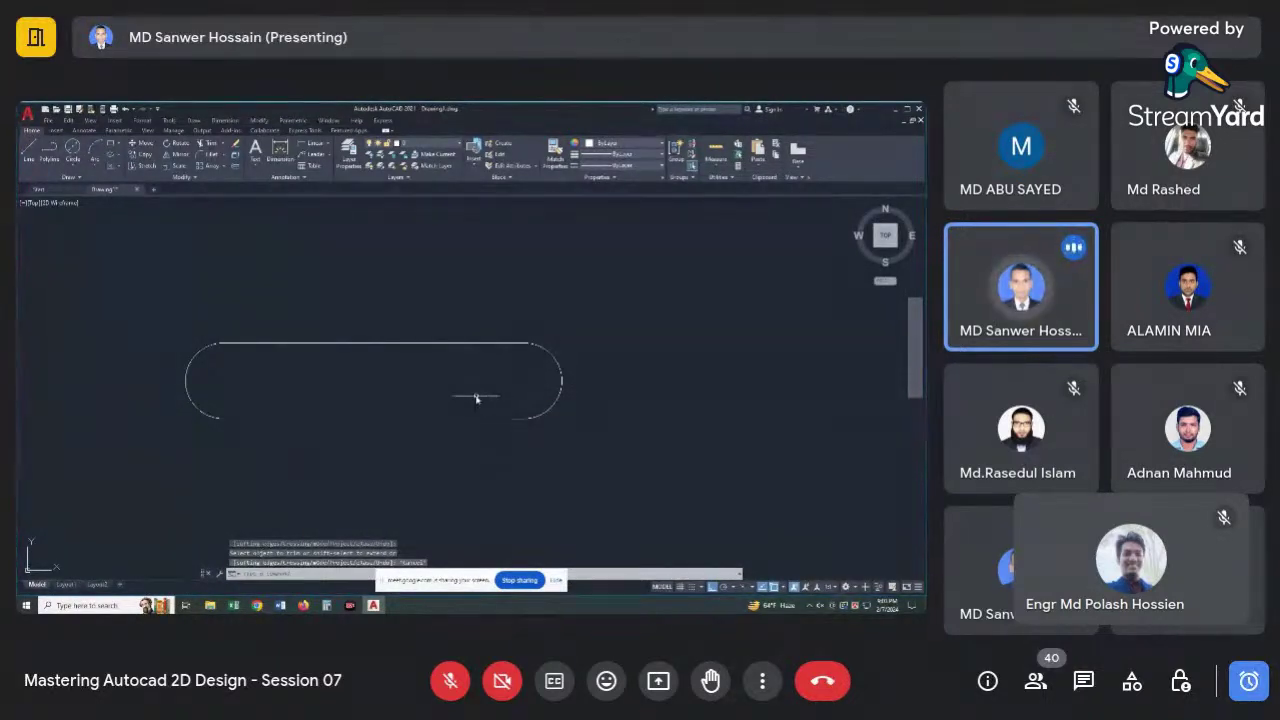
scroll(476, 398, "down", 5)
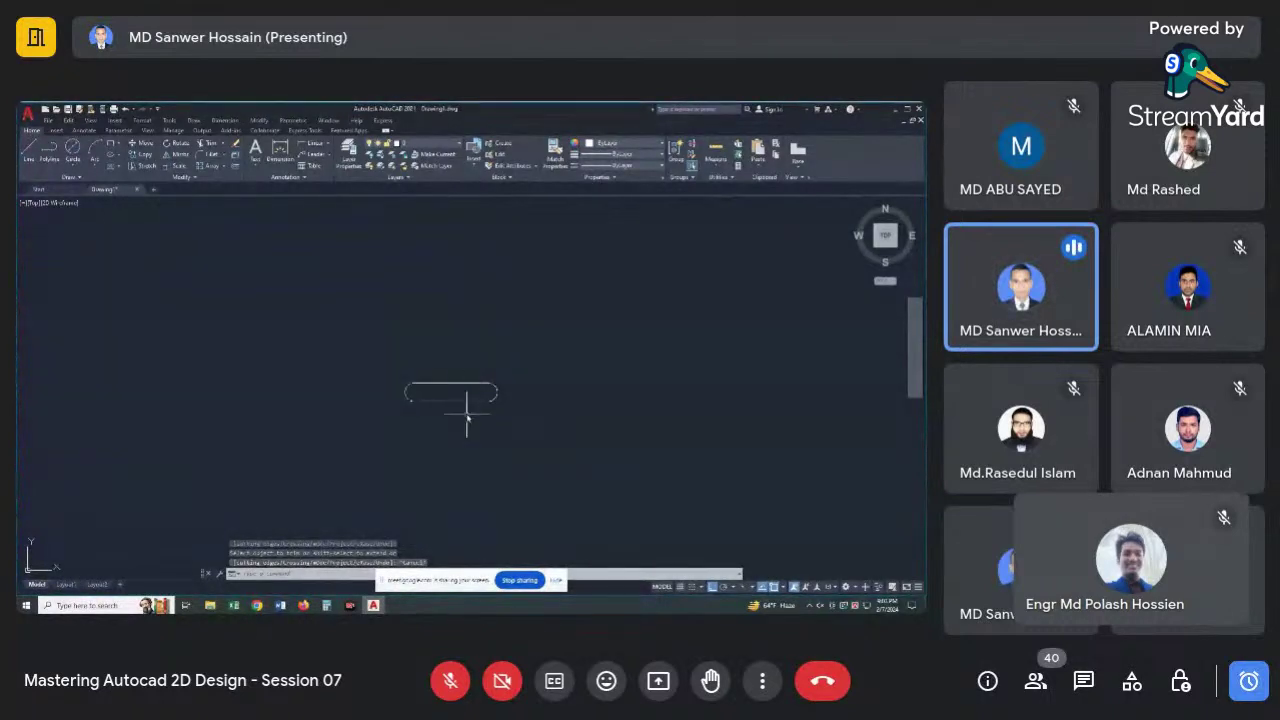
Draw a vertical line from below the slot up to its underside.
scroll(466, 420, "up", 5)
middle_click_drag(429, 380, 394, 352)
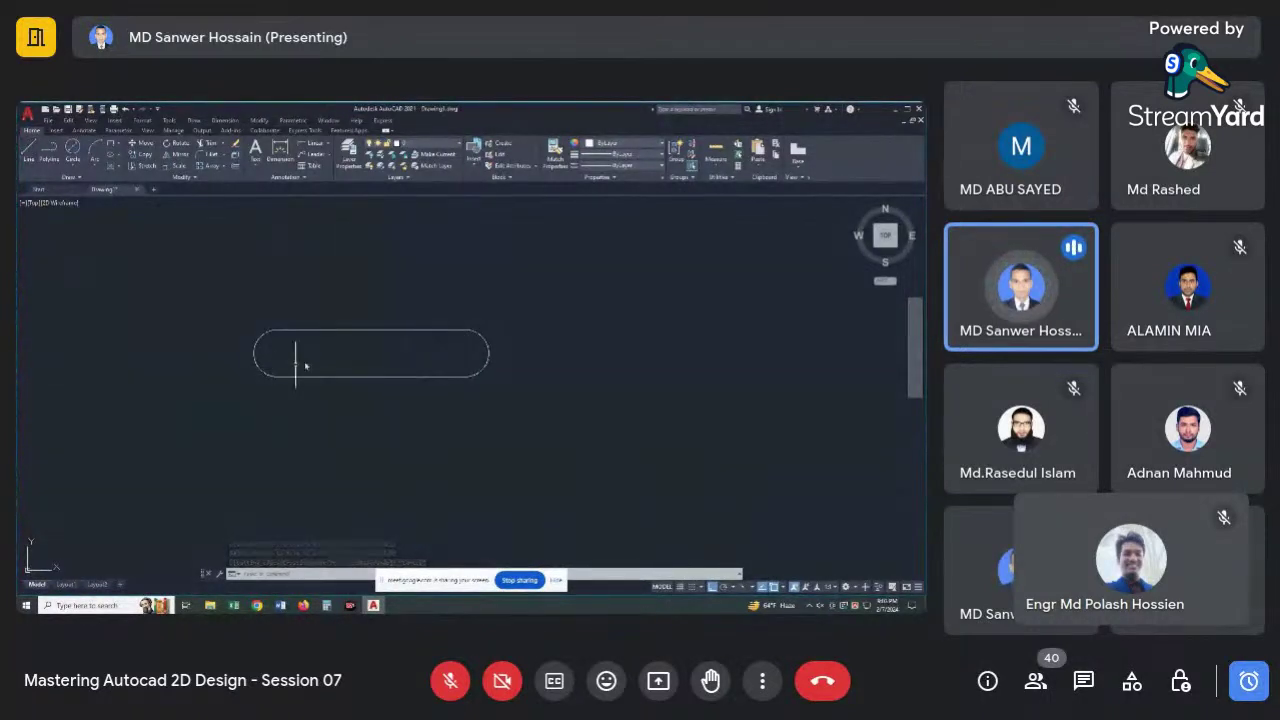
middle_click_drag(296, 365, 292, 334)
key("Delete")
type("l")
key("Return")
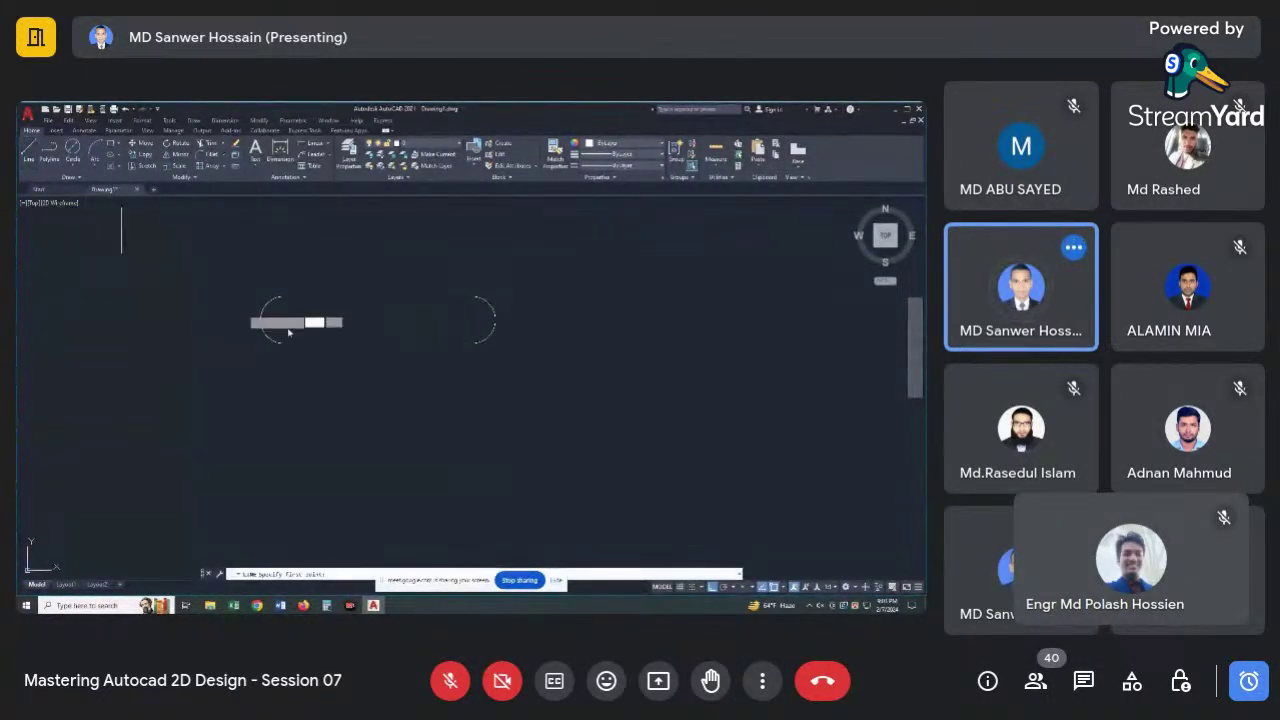
left_click(379, 458)
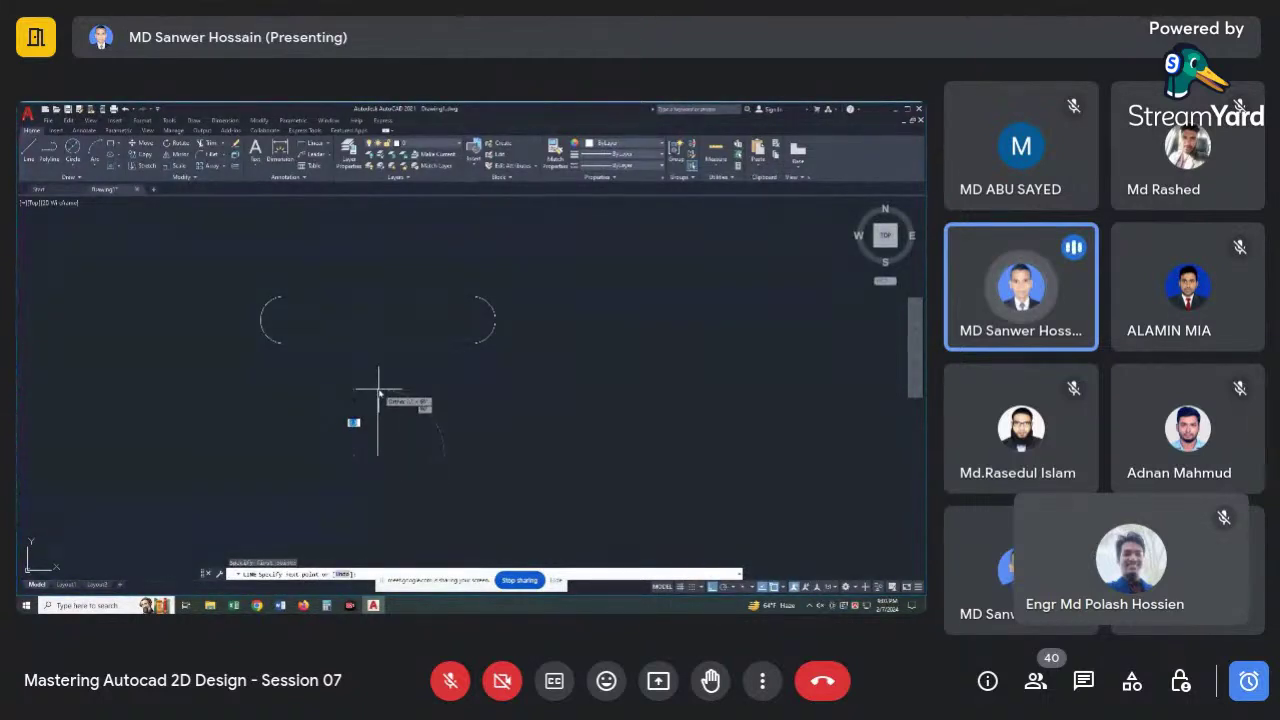
left_click(379, 390)
key("Return")
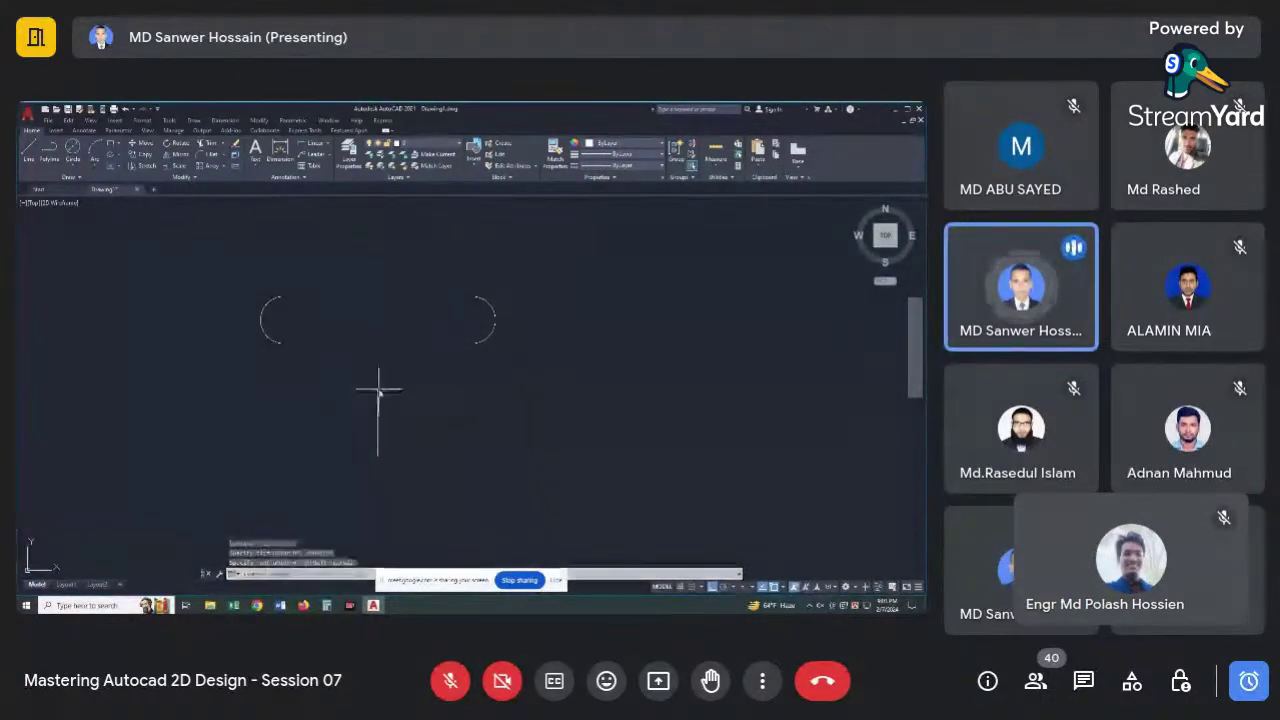
Try the extend command on the vertical line, then leave it.
middle_click_drag(374, 334, 371, 353)
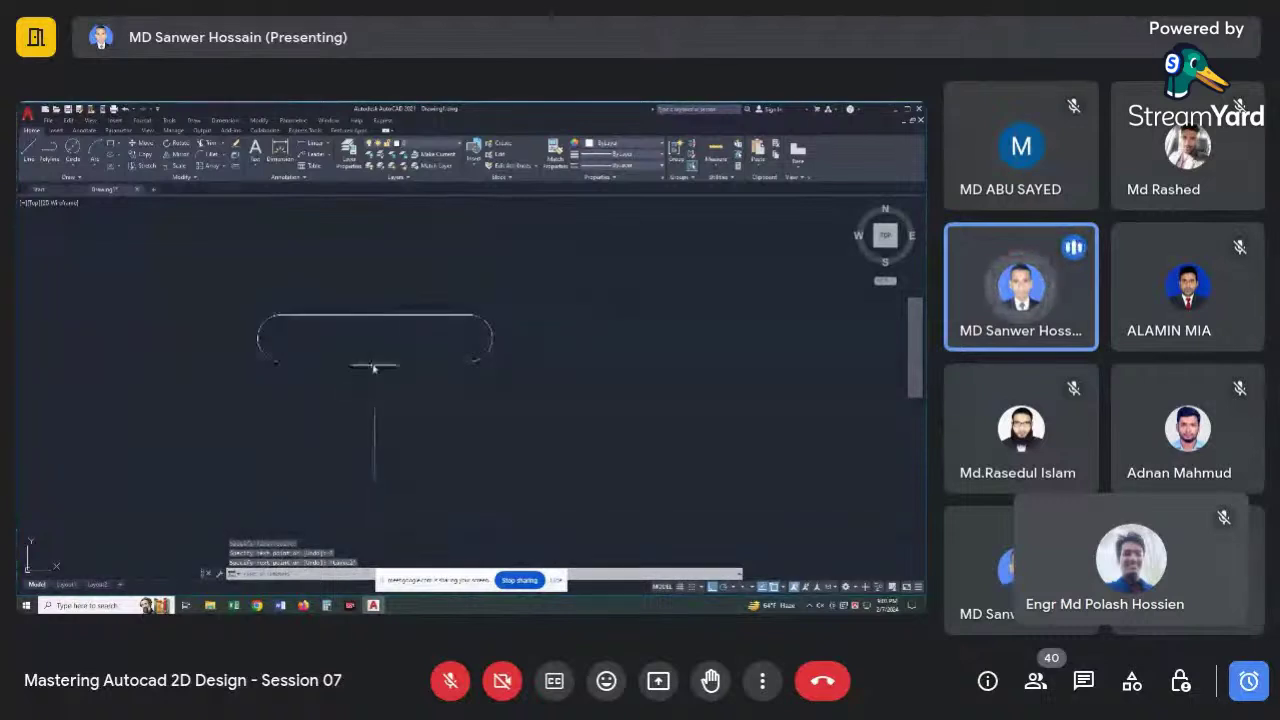
left_click(373, 365)
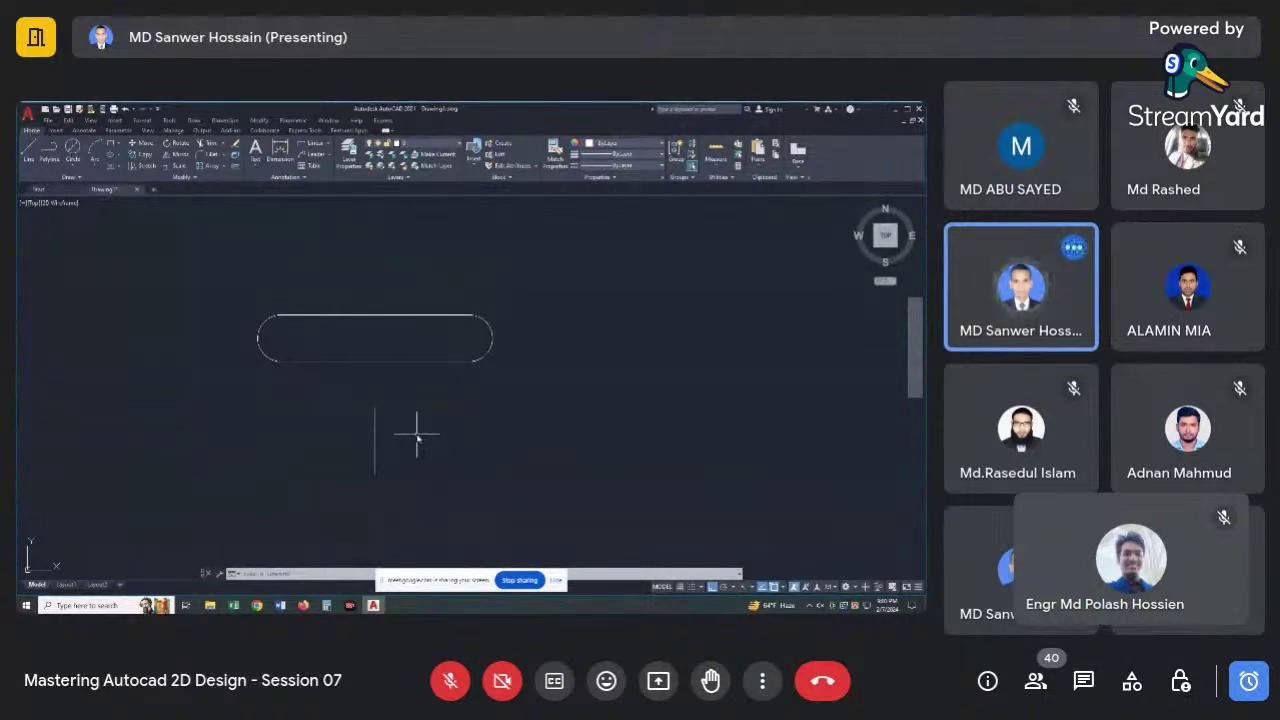
type("c")
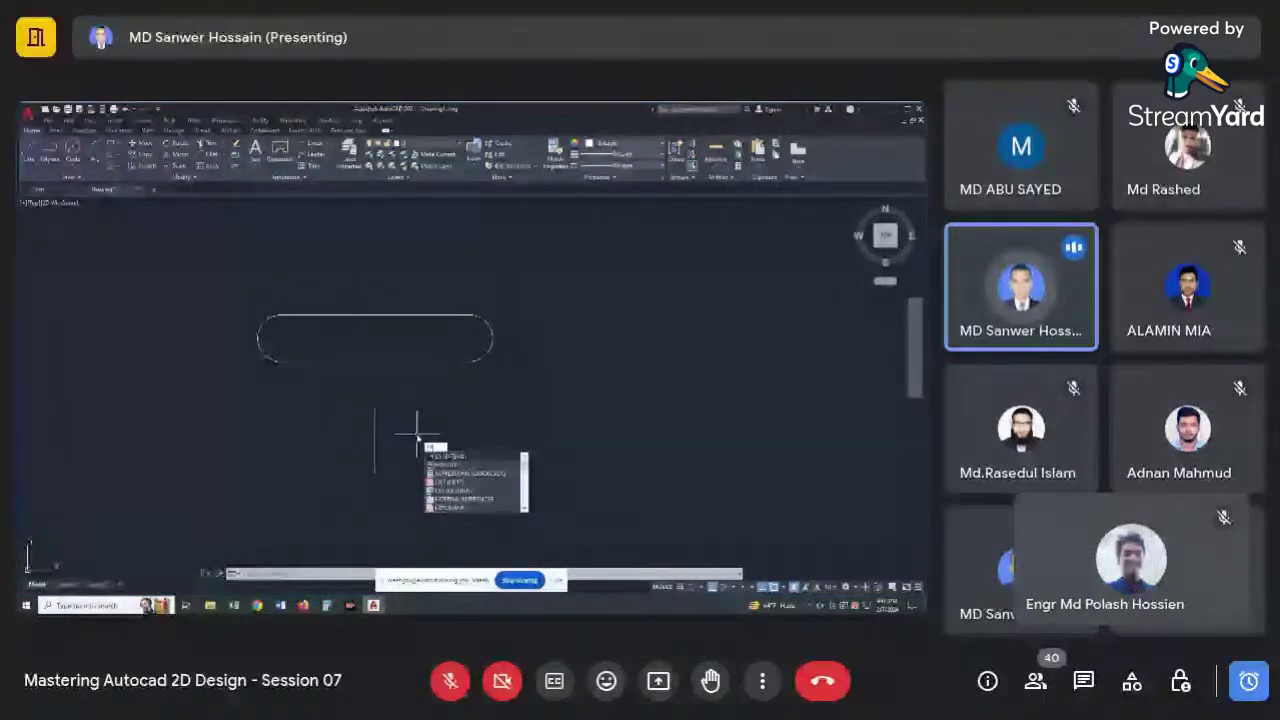
key("Return")
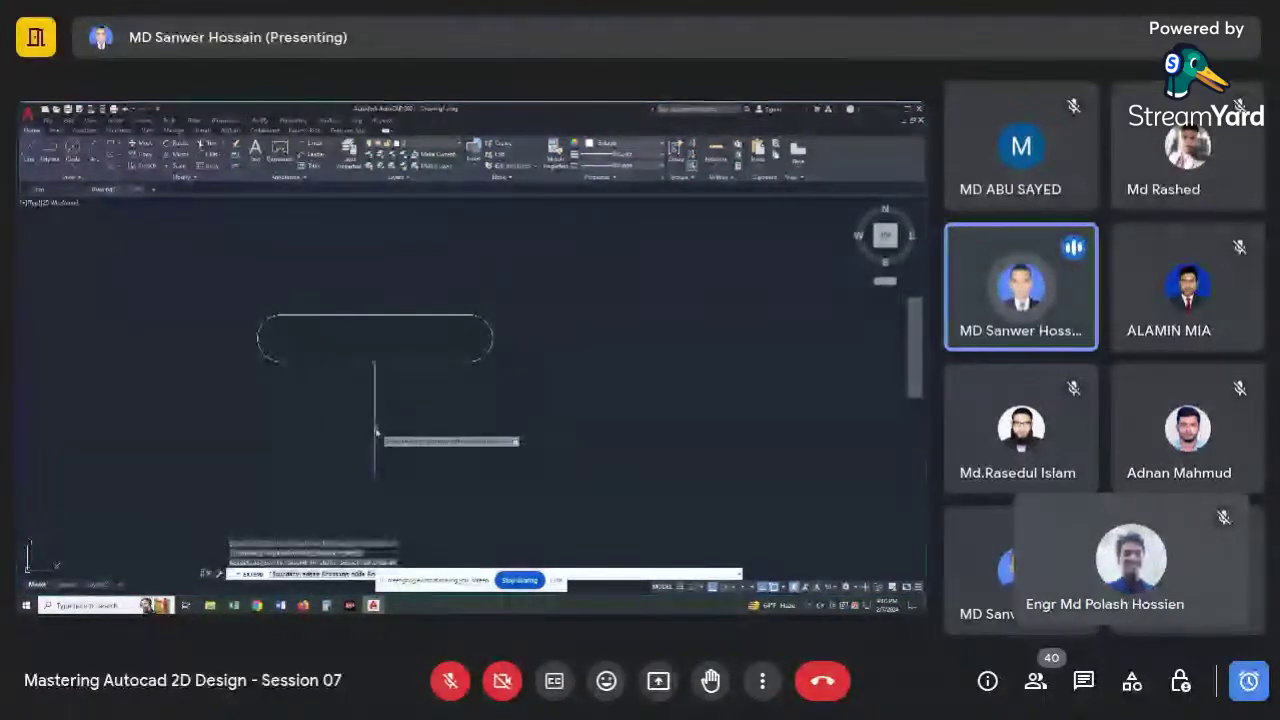
scroll(460, 492, "down", 3)
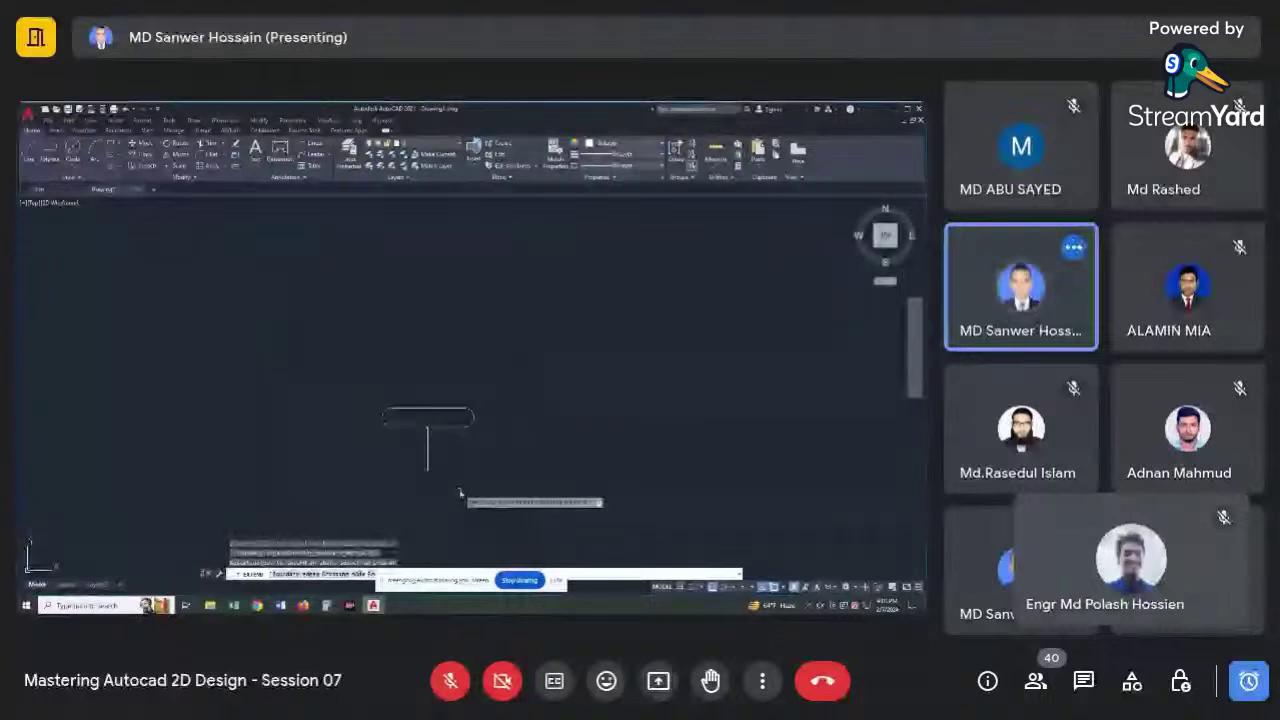
scroll(460, 492, "up", 2)
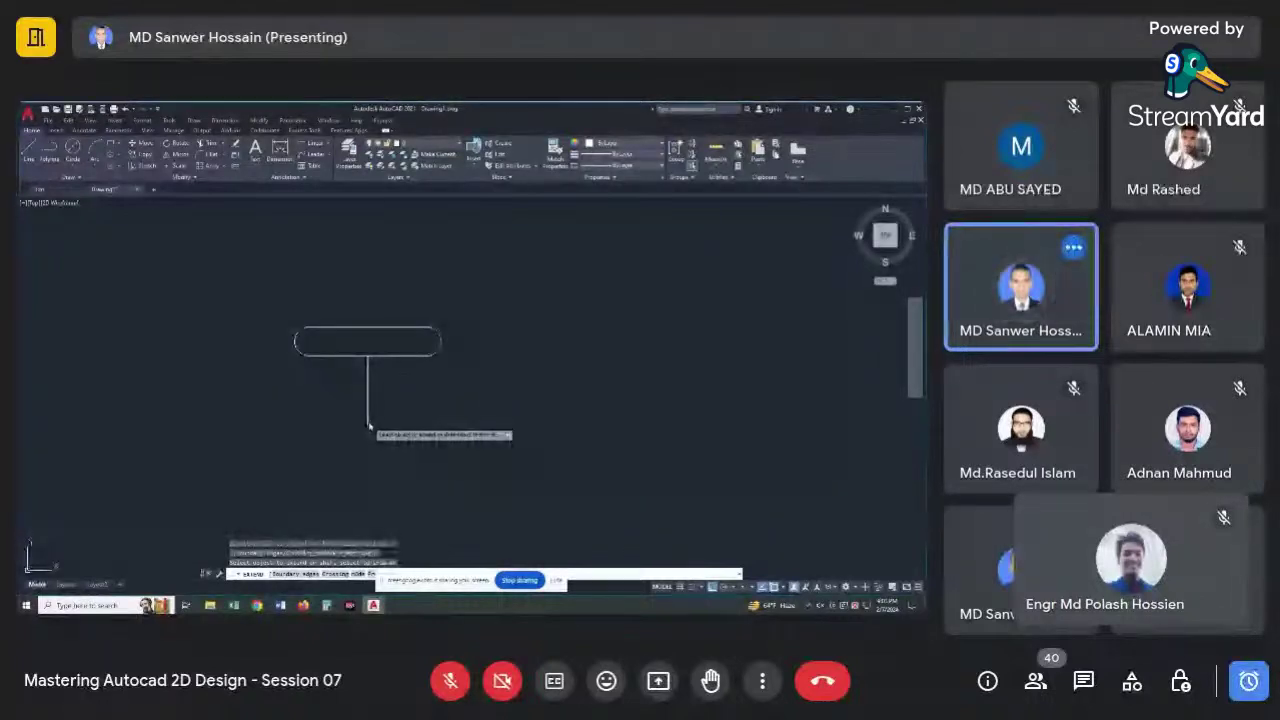
key("Return")
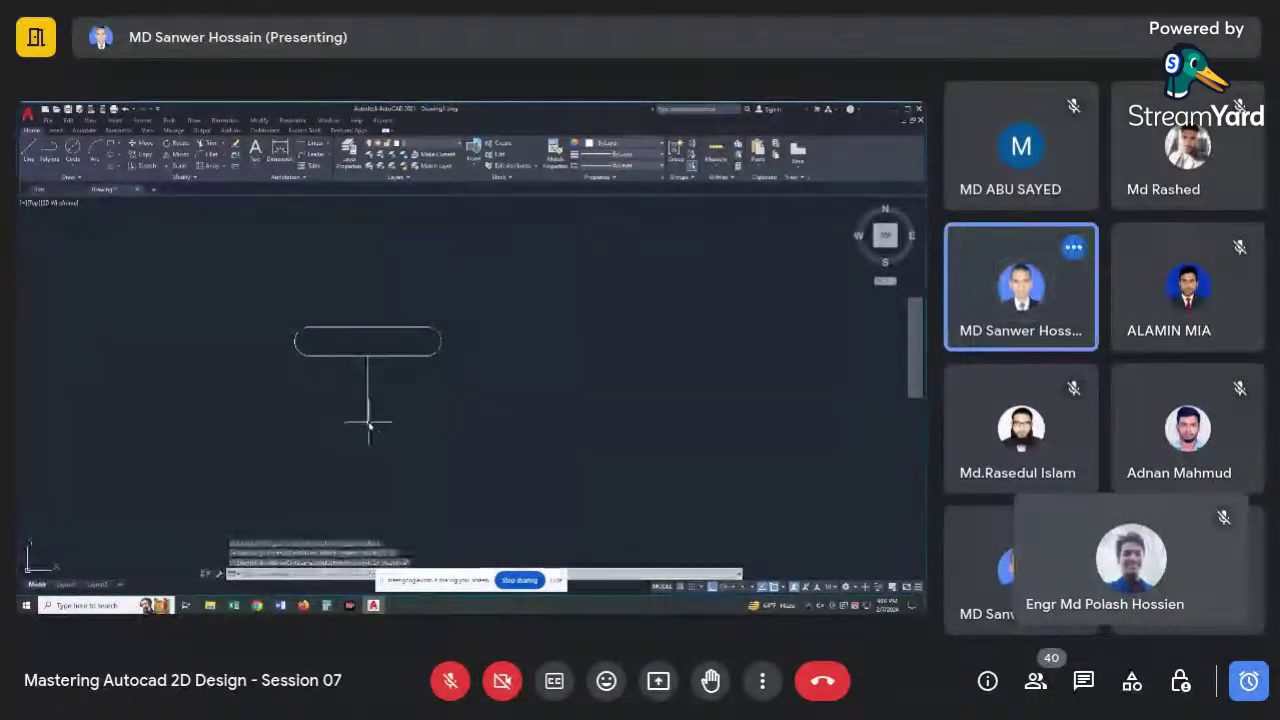
Draw a horizontal base line under the stem and extend the stem down to it.
type("l")
key("Return")
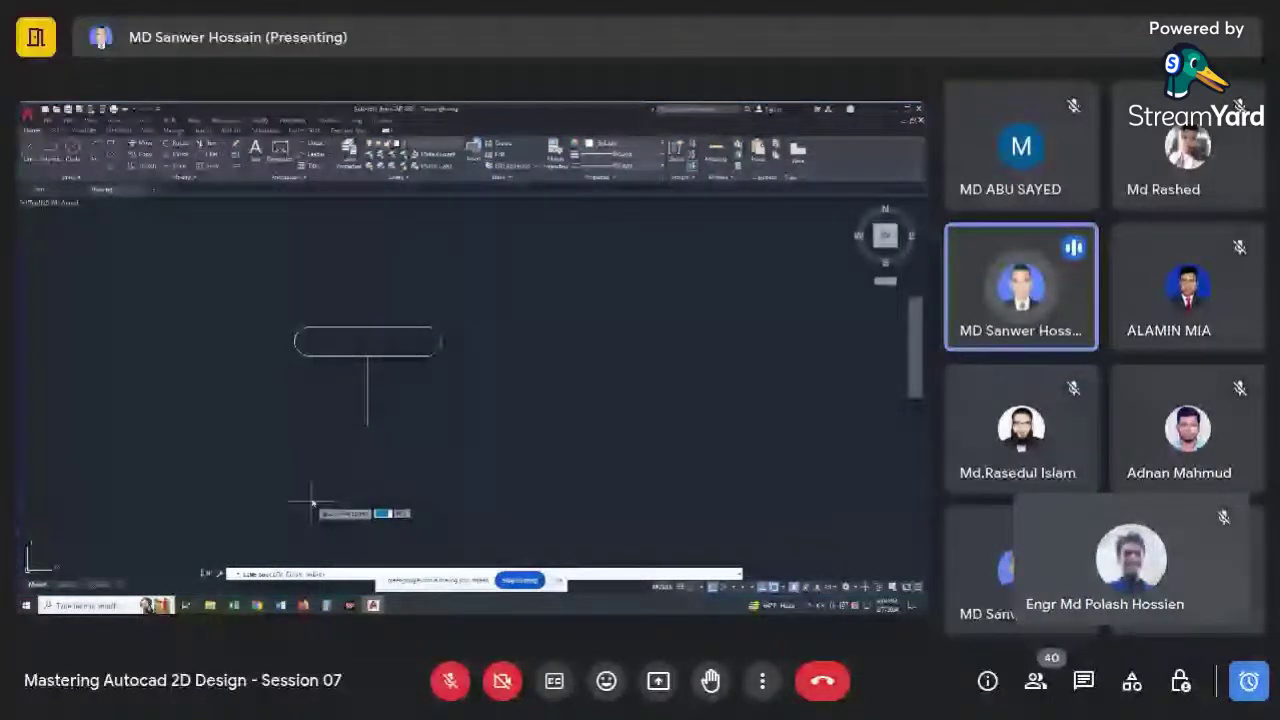
left_click(311, 490)
left_click(478, 490)
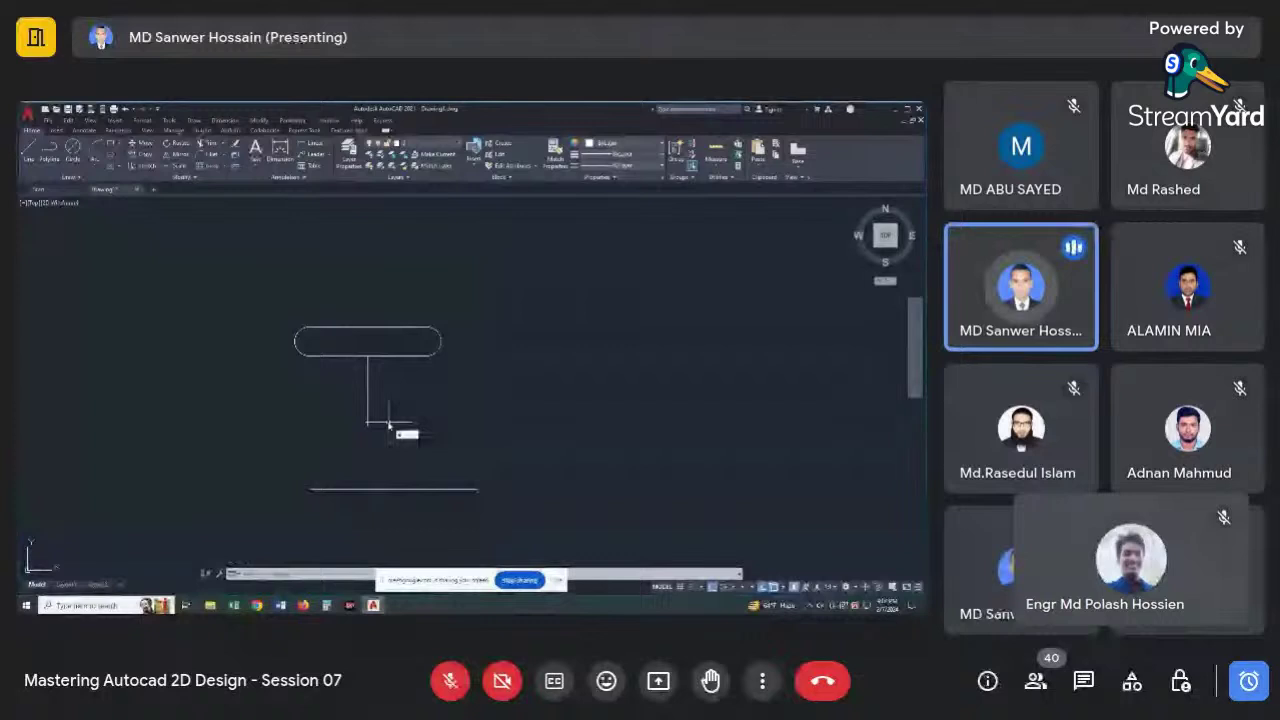
left_click(389, 424)
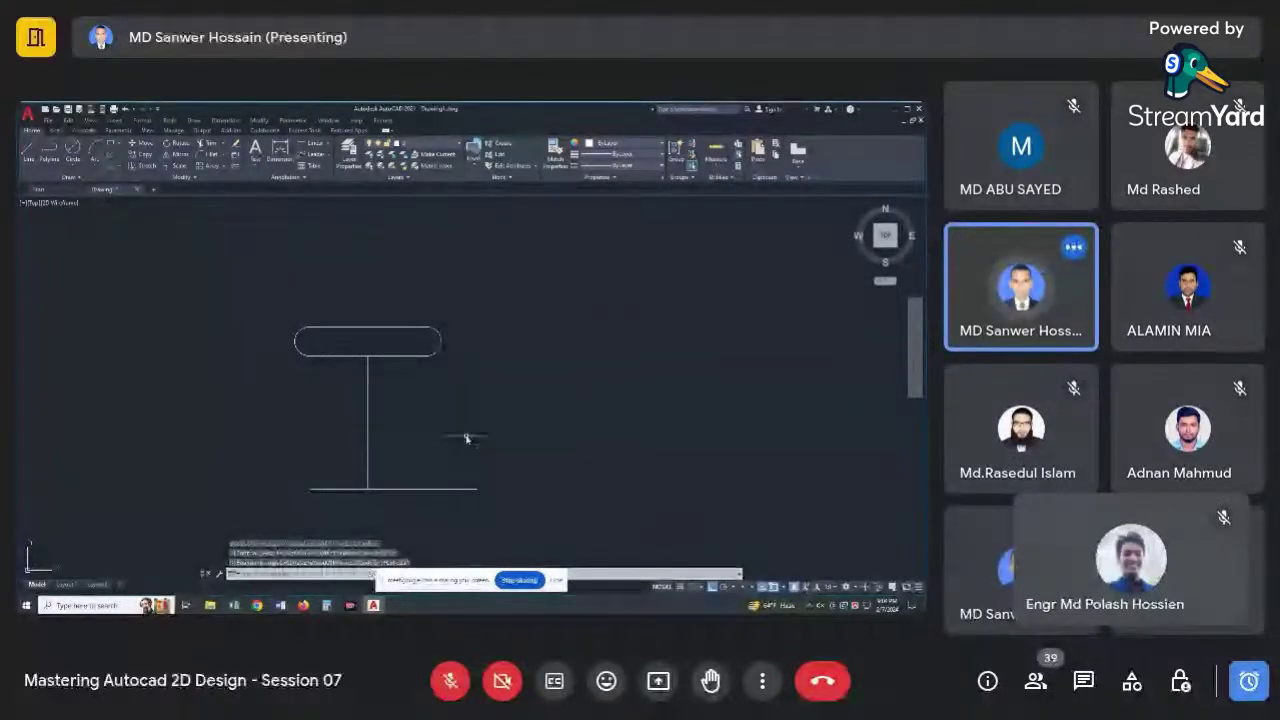
scroll(330, 424, "down", 1)
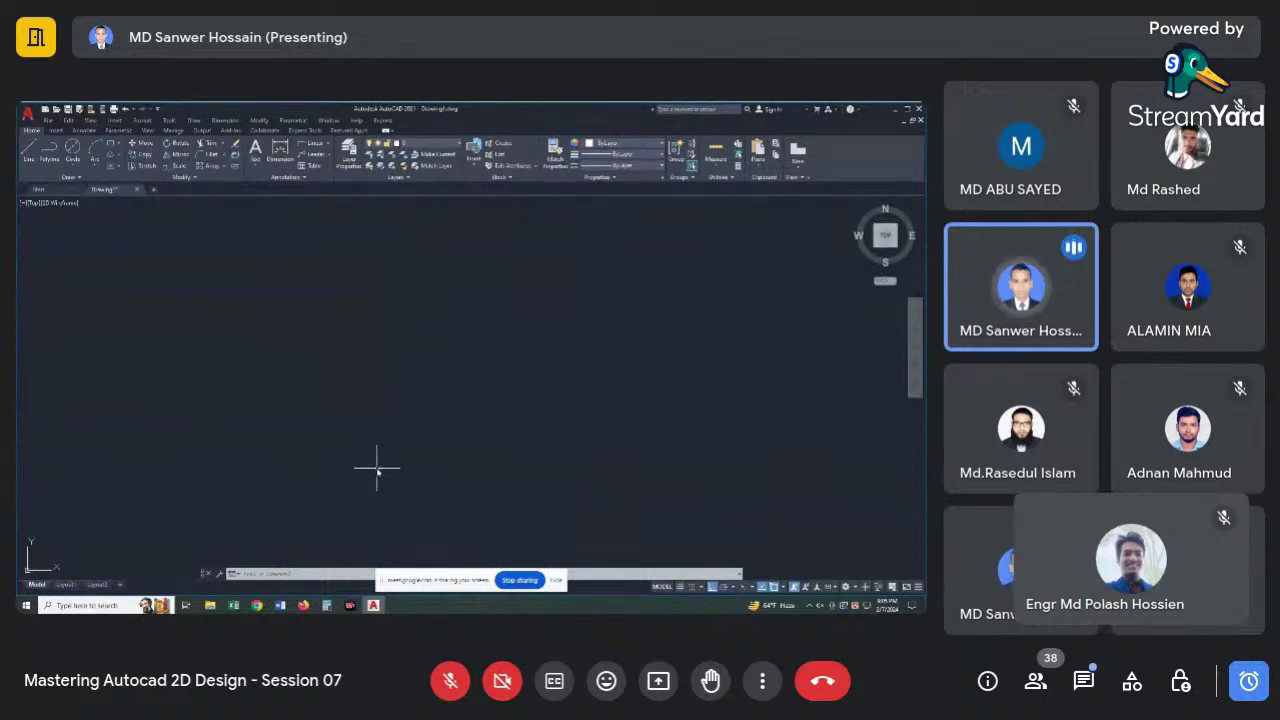
Zoom to extents with Z, E, then pan and zoom in on the rectangle.
type("z")
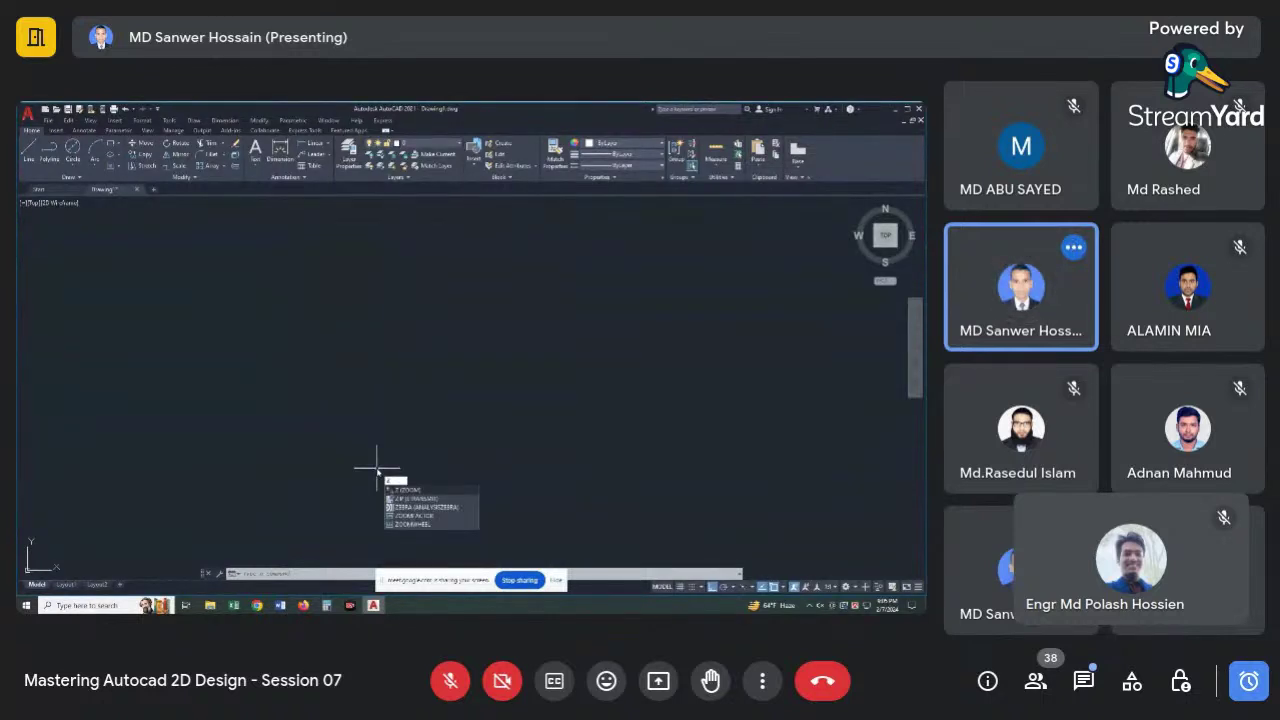
key("Return")
type("e")
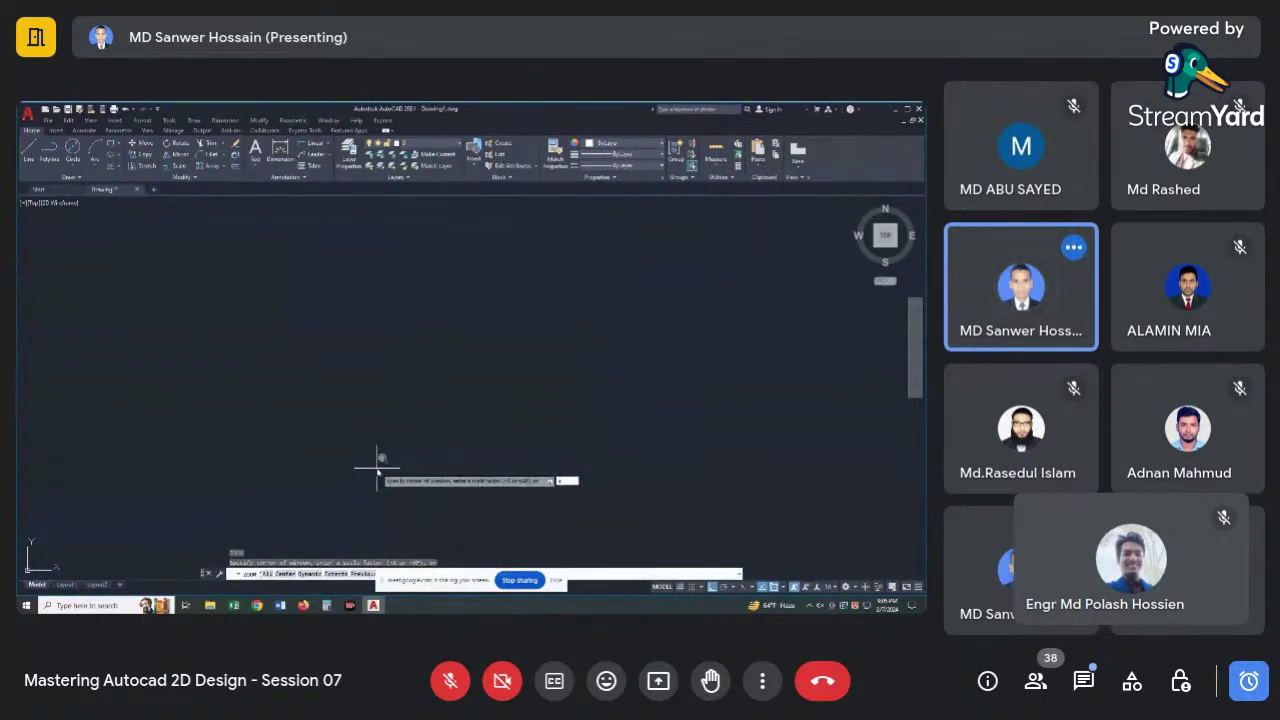
key("Return")
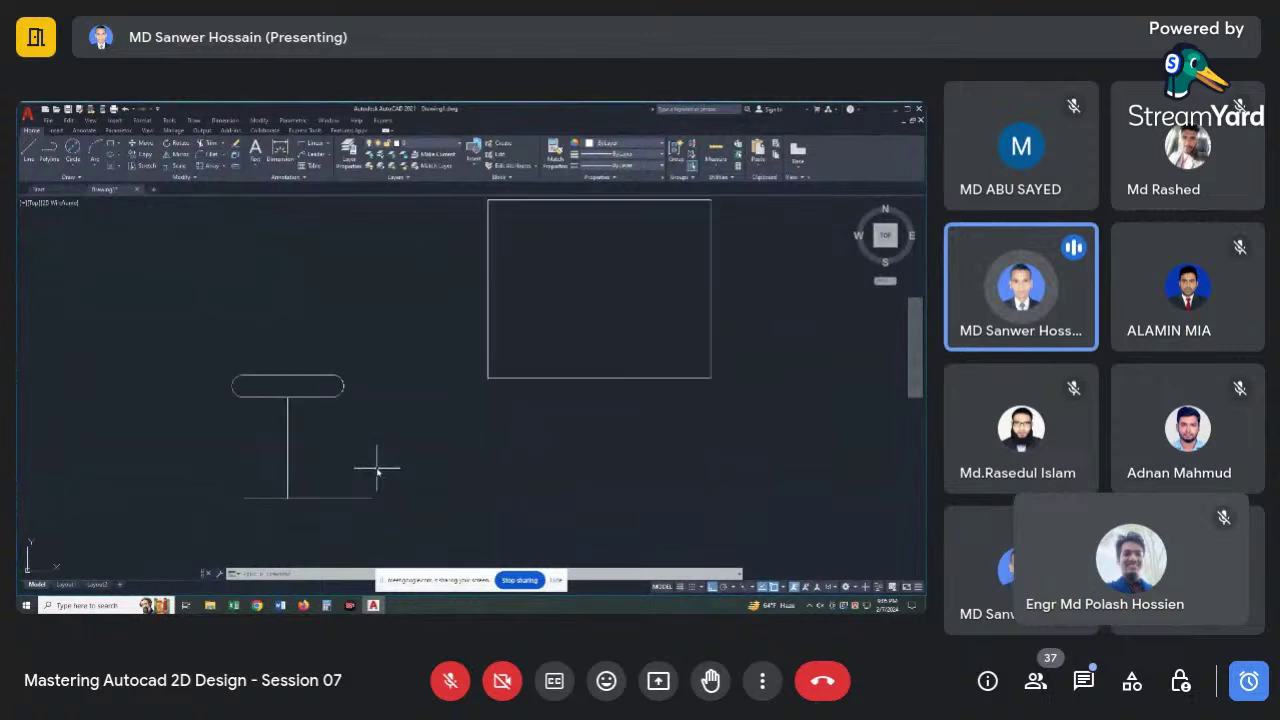
scroll(377, 470, "down", 4)
scroll(460, 420, "up", 4)
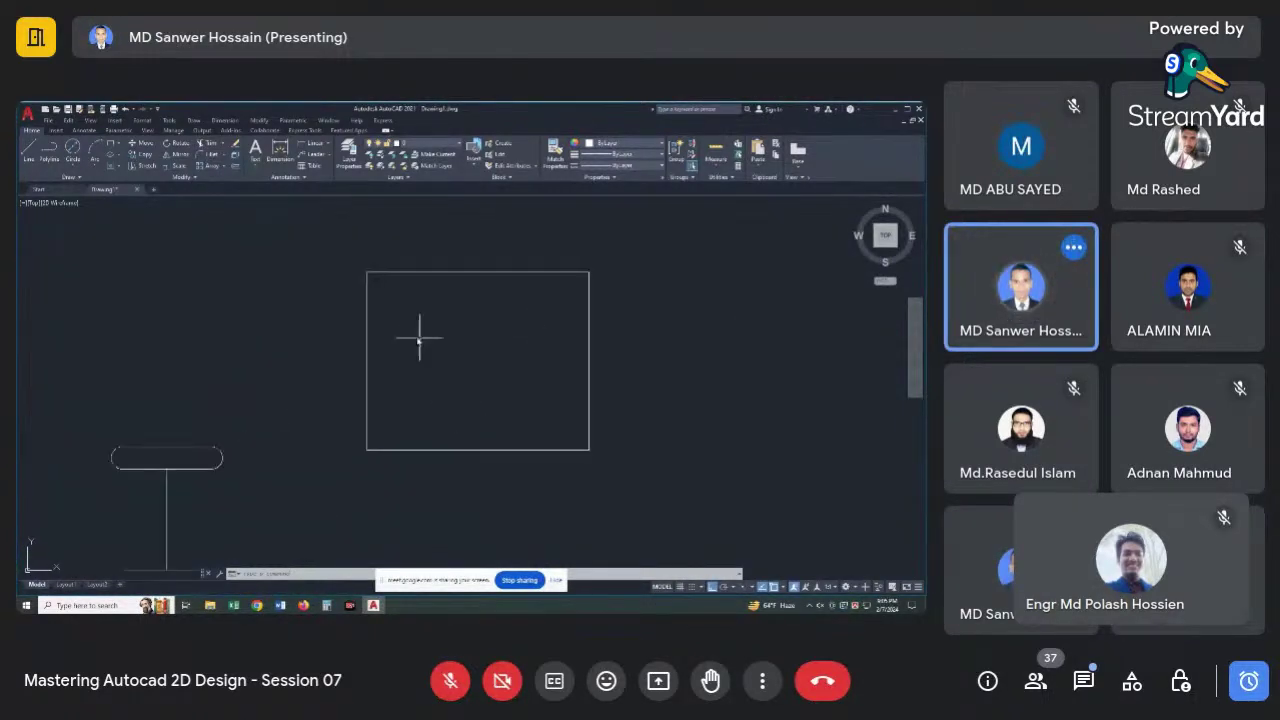
middle_click_drag(403, 337, 388, 376)
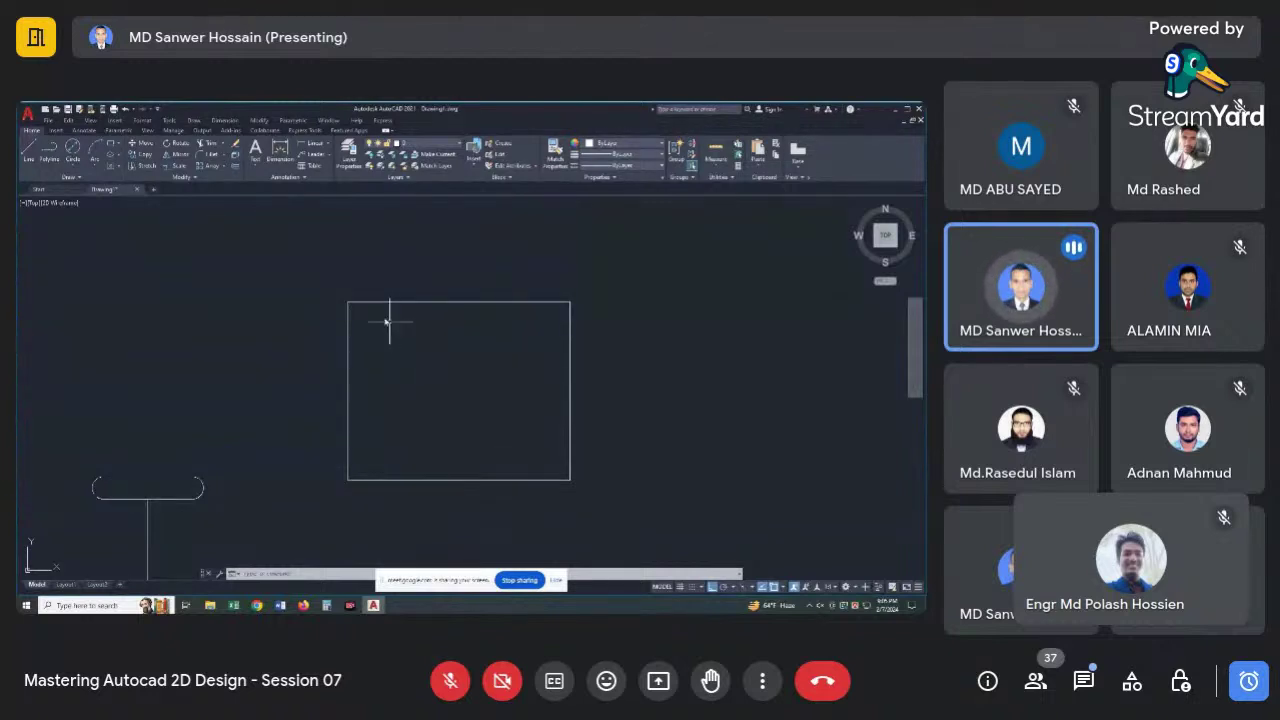
scroll(375, 305, "up", 4)
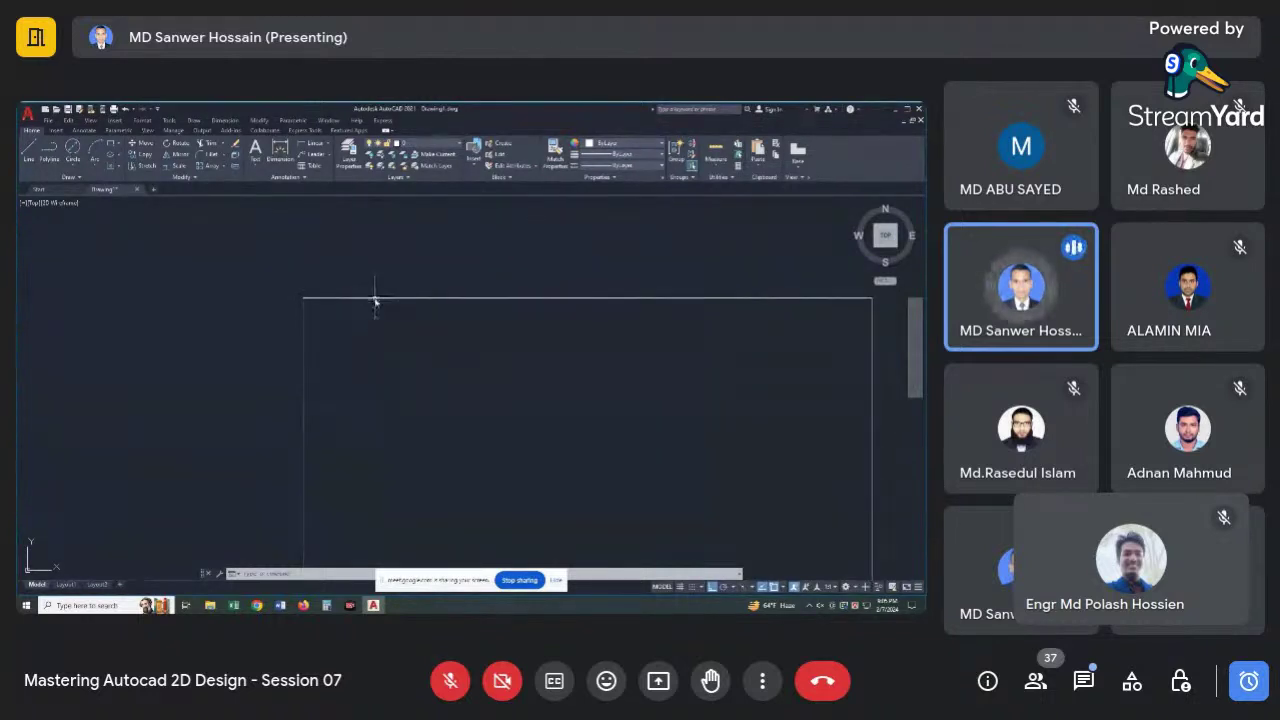
scroll(393, 322, "down", 2)
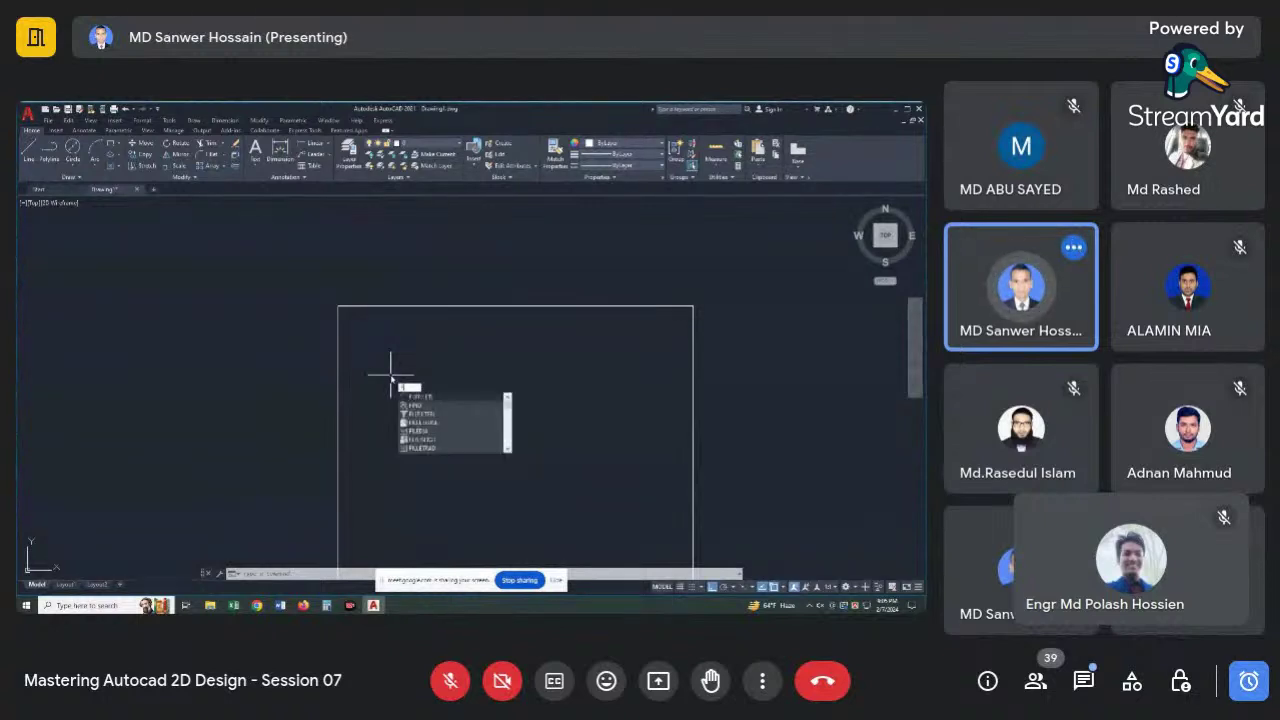
Fillet the rectangle's top-left corner with radius 10 using its top and left edges.
key("Return")
type("r")
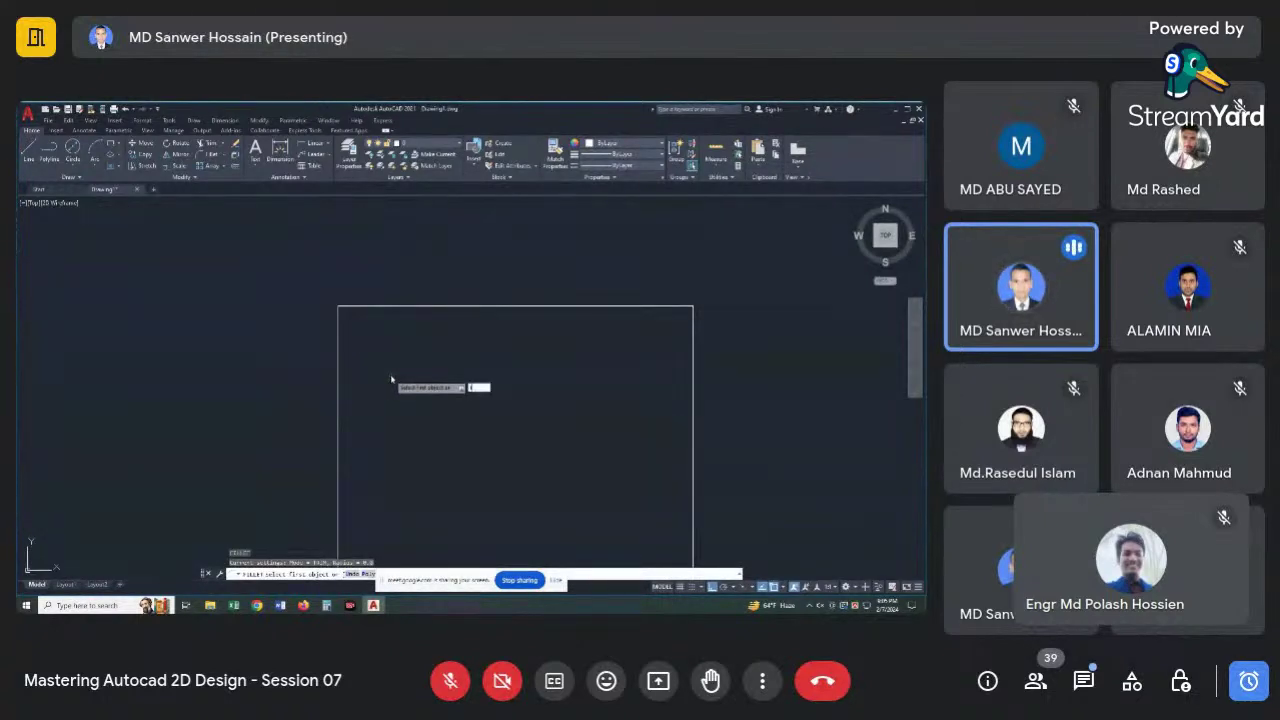
key("Return")
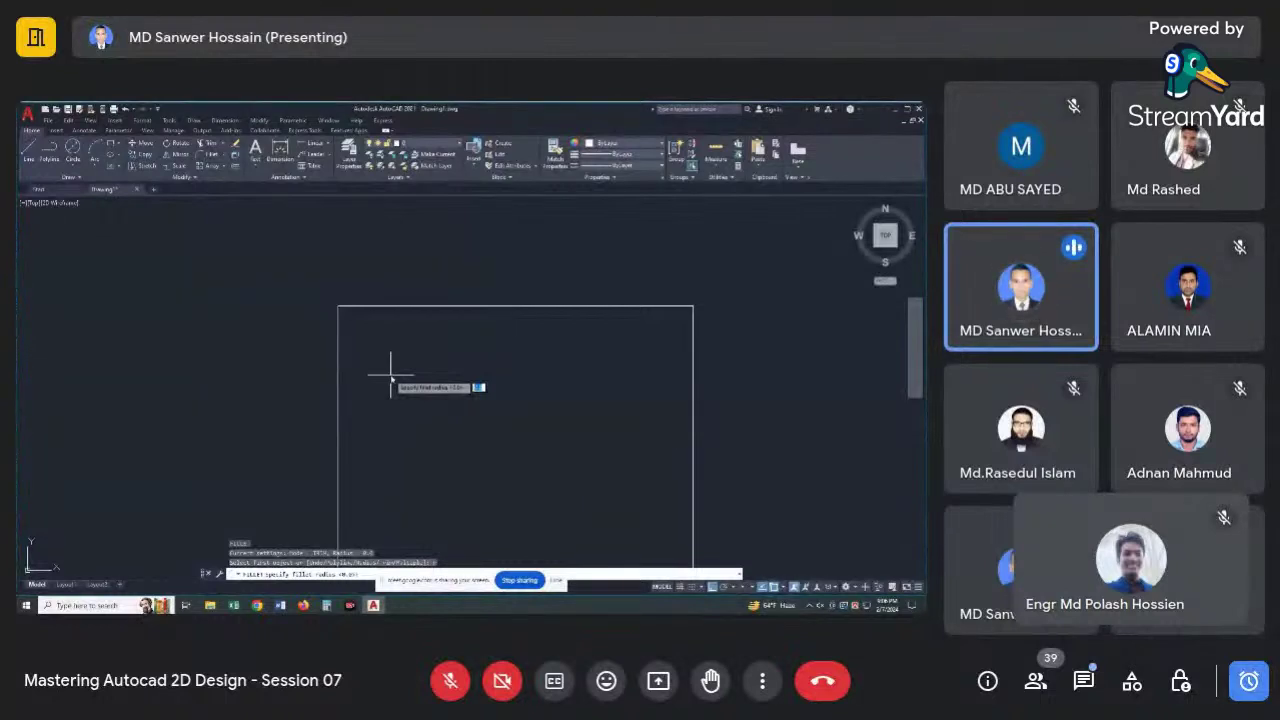
type("10")
key("Return")
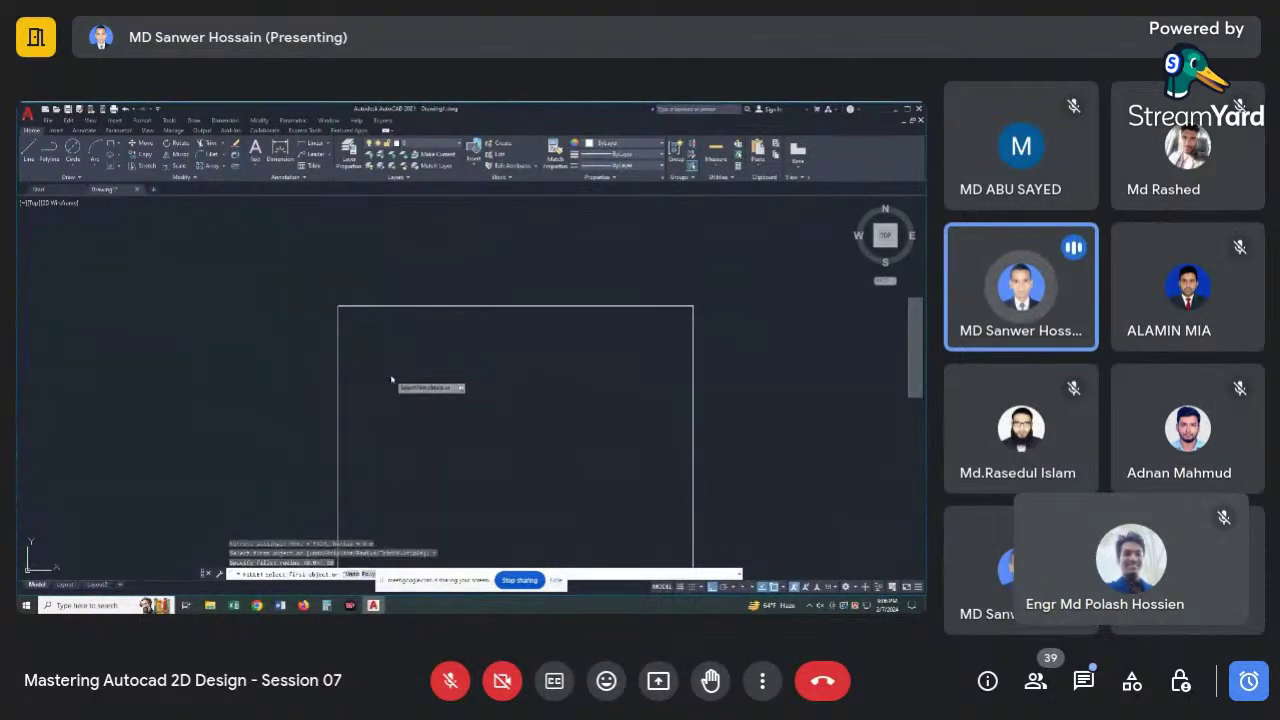
scroll(391, 377, "down", 2)
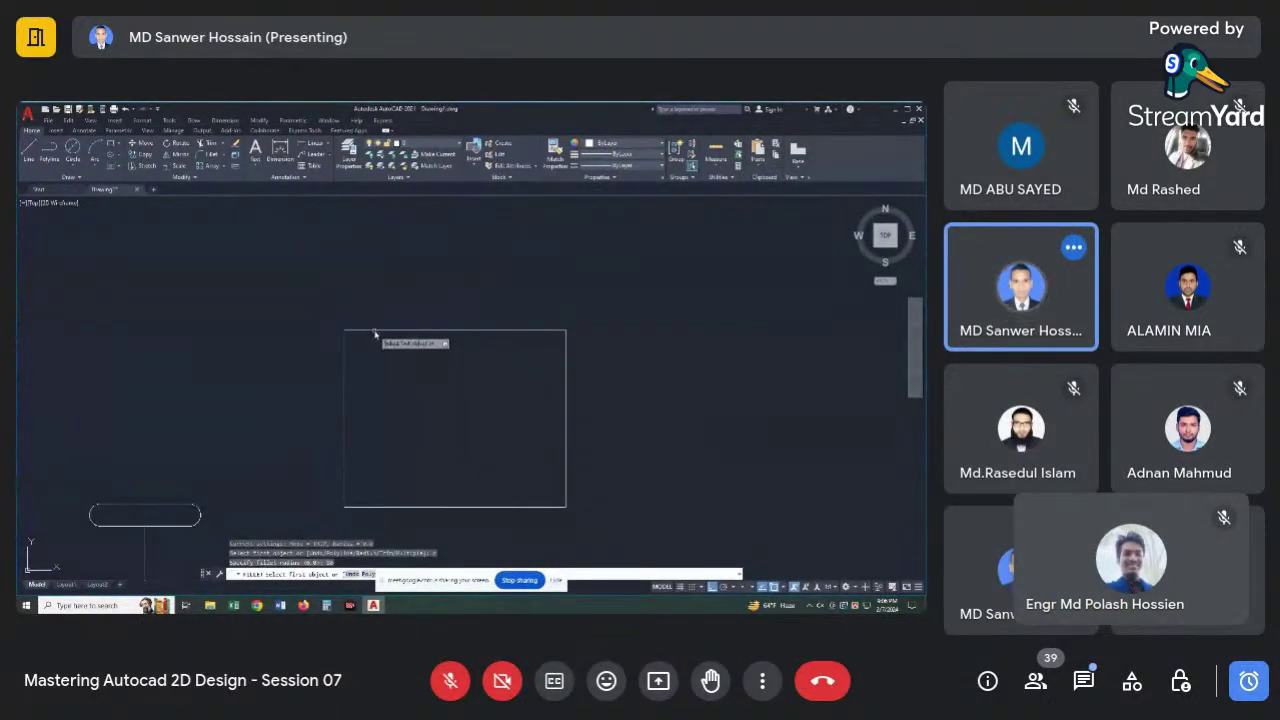
left_click(372, 331)
left_click(344, 372)
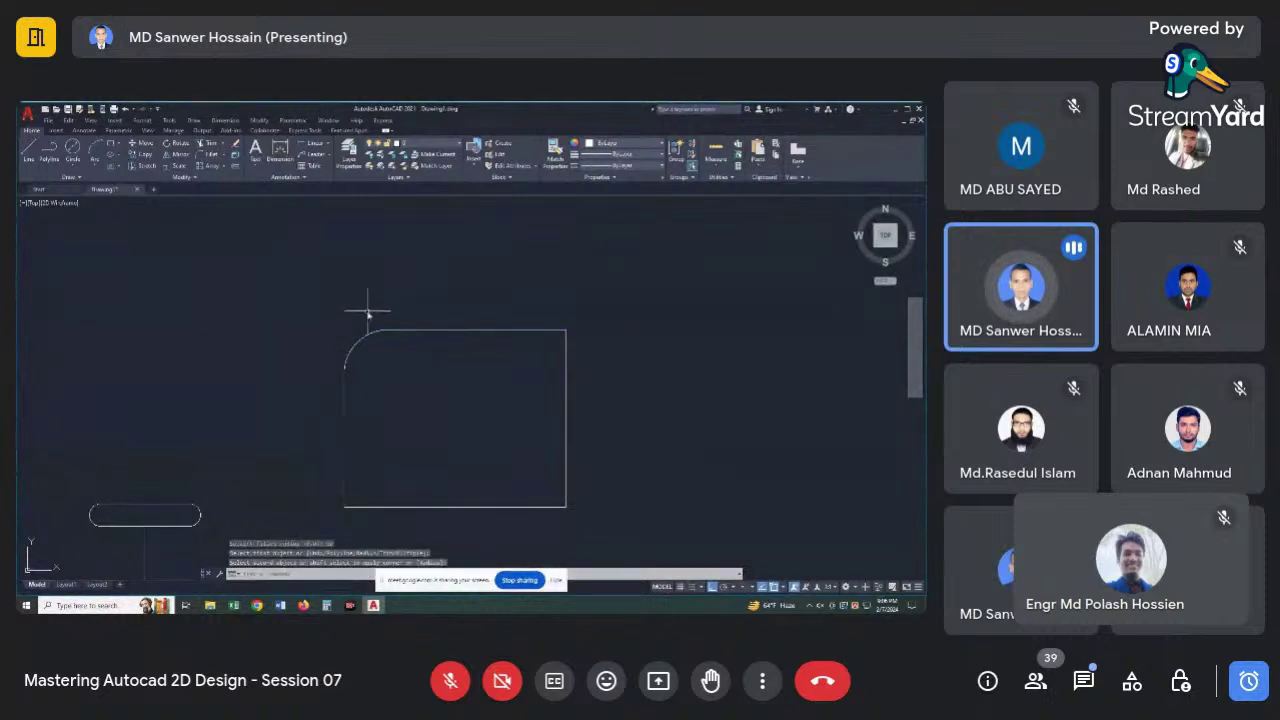
Pan and zoom to frame the rectangle and the slot shape.
scroll(356, 328, "up", 4)
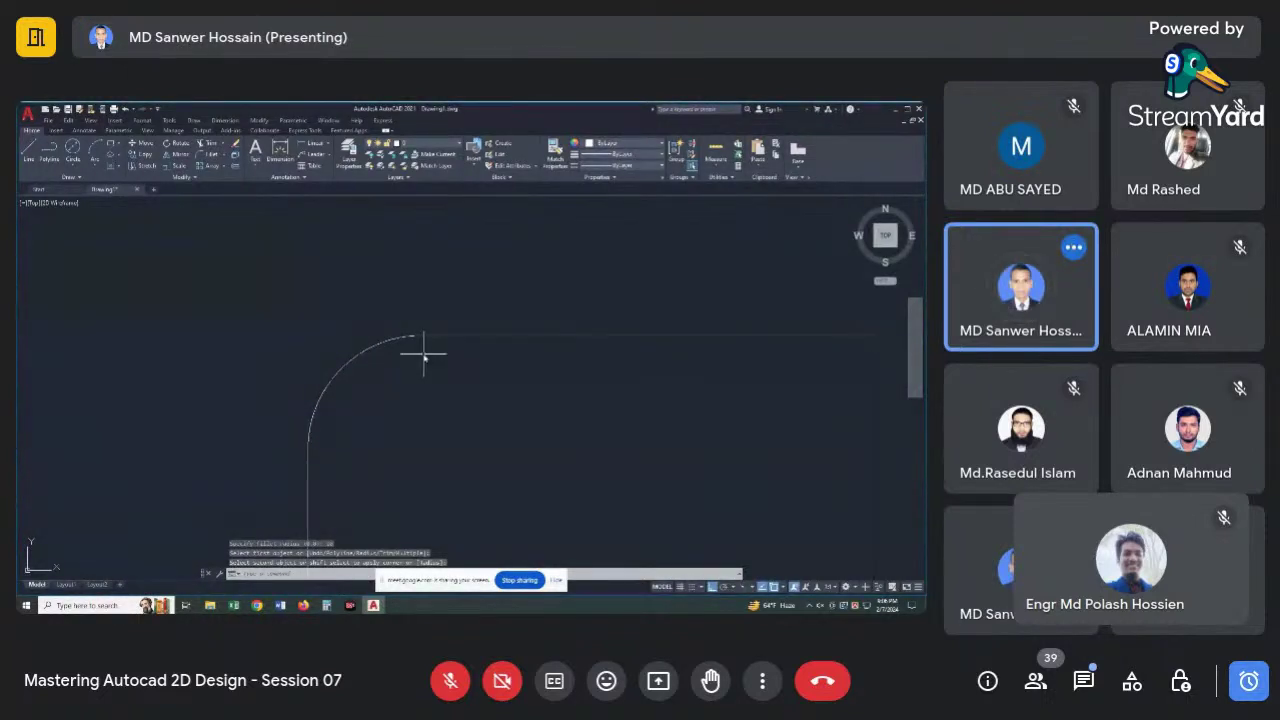
scroll(412, 345, "down", 3)
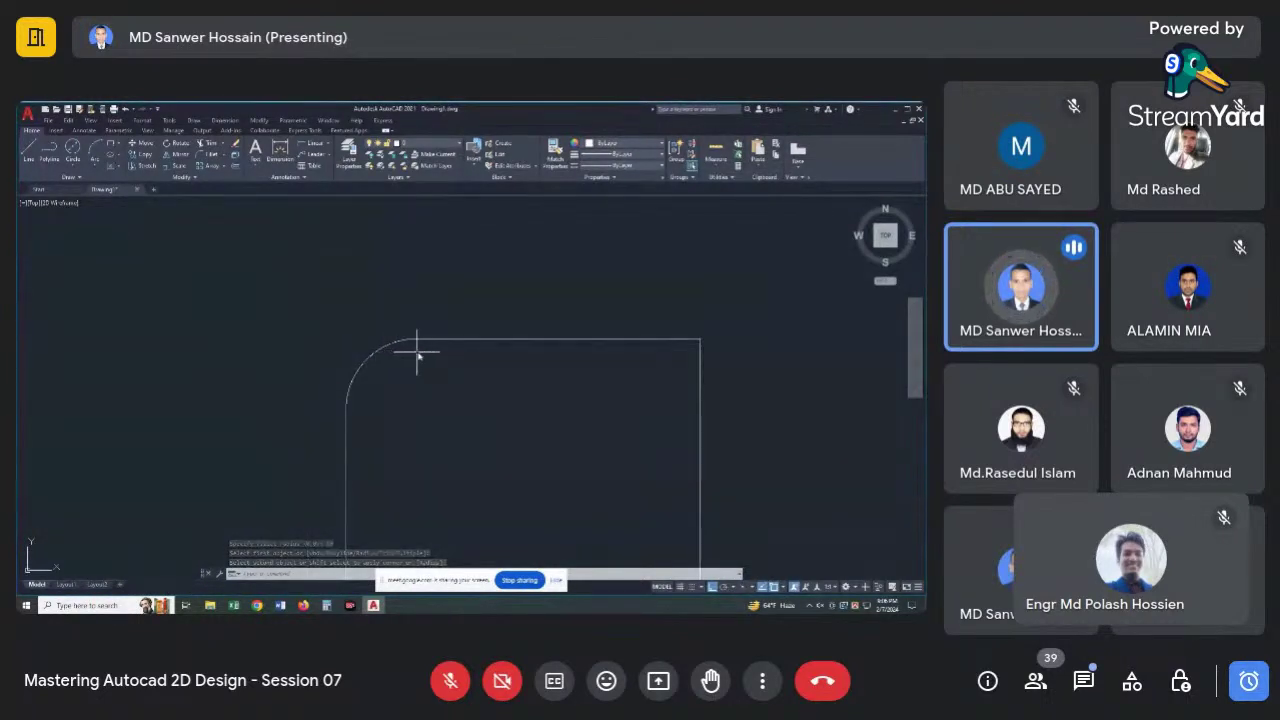
scroll(426, 354, "down", 3)
scroll(426, 357, "up", 3)
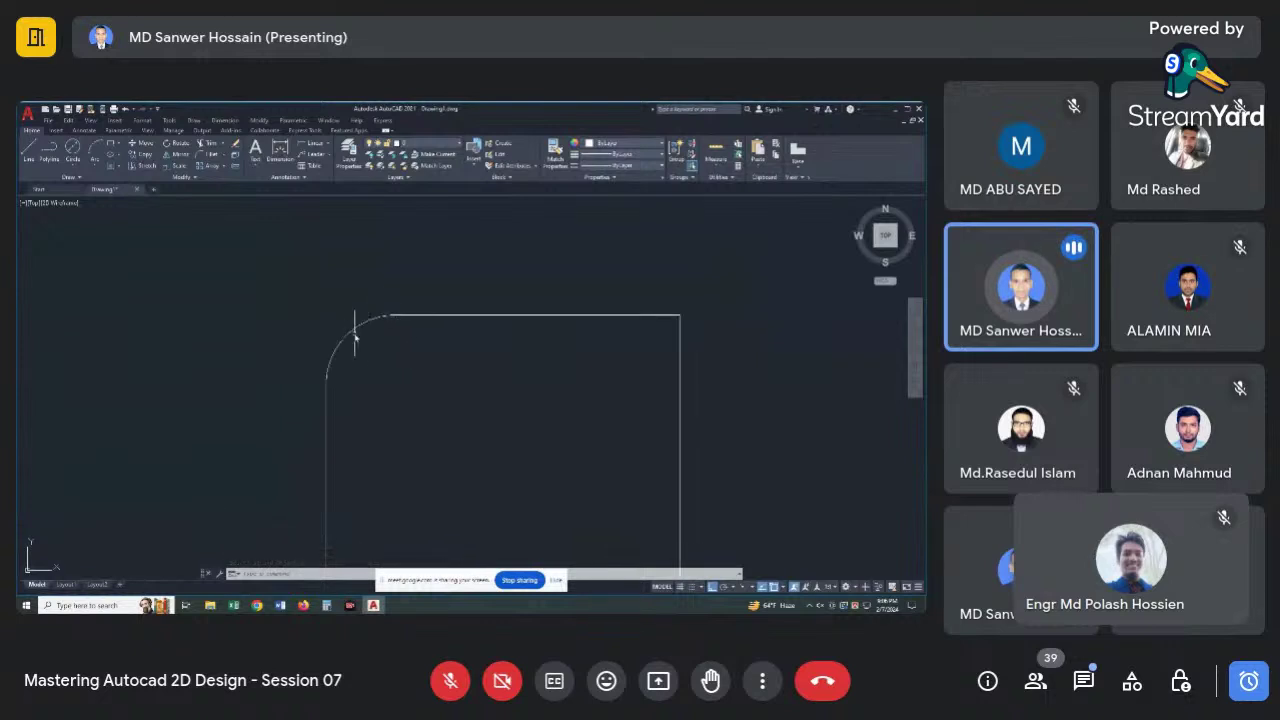
scroll(417, 331, "down", 2)
scroll(391, 330, "up", 4)
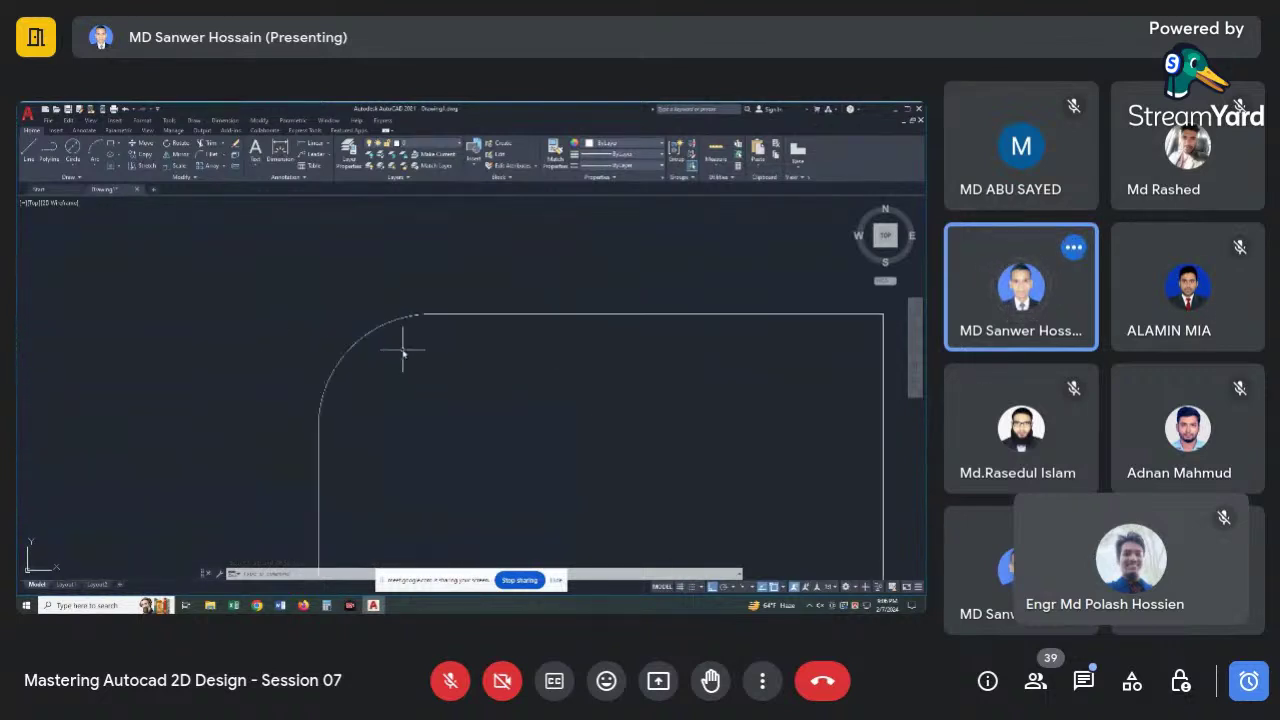
scroll(400, 349, "down", 4)
scroll(571, 343, "up", 2)
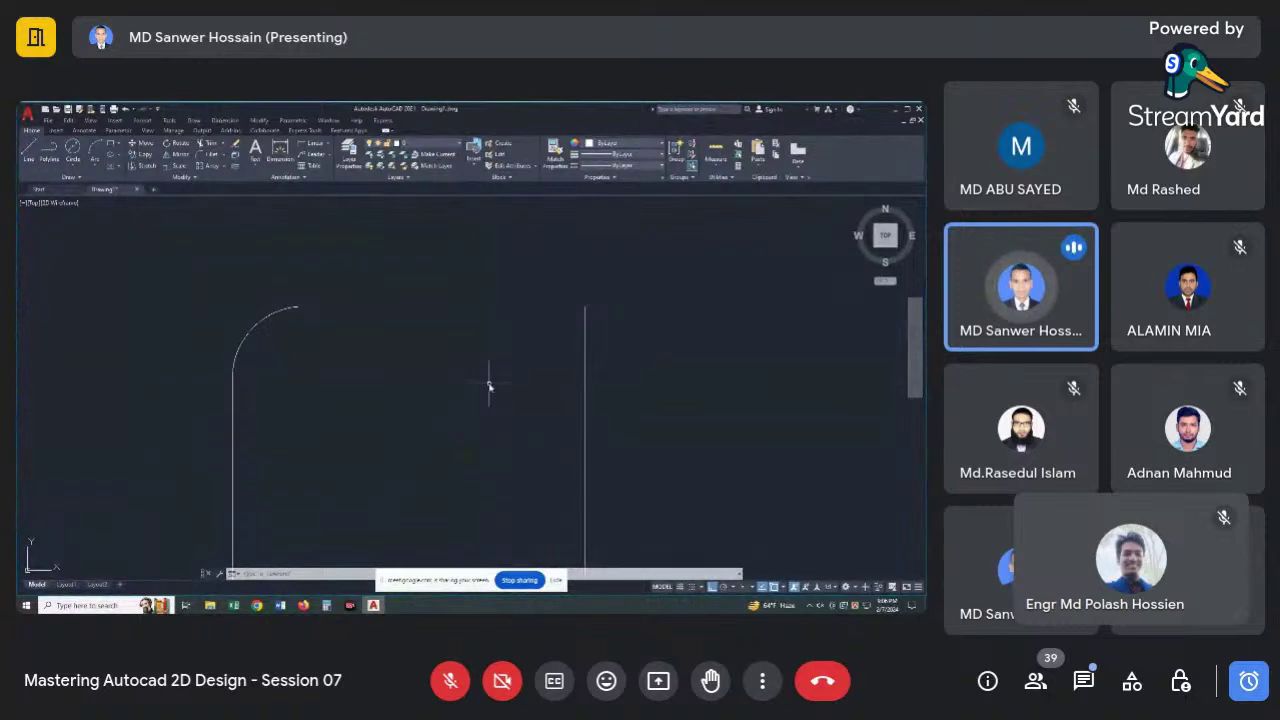
scroll(489, 400, "down", 4)
middle_click_drag(463, 420, 426, 397)
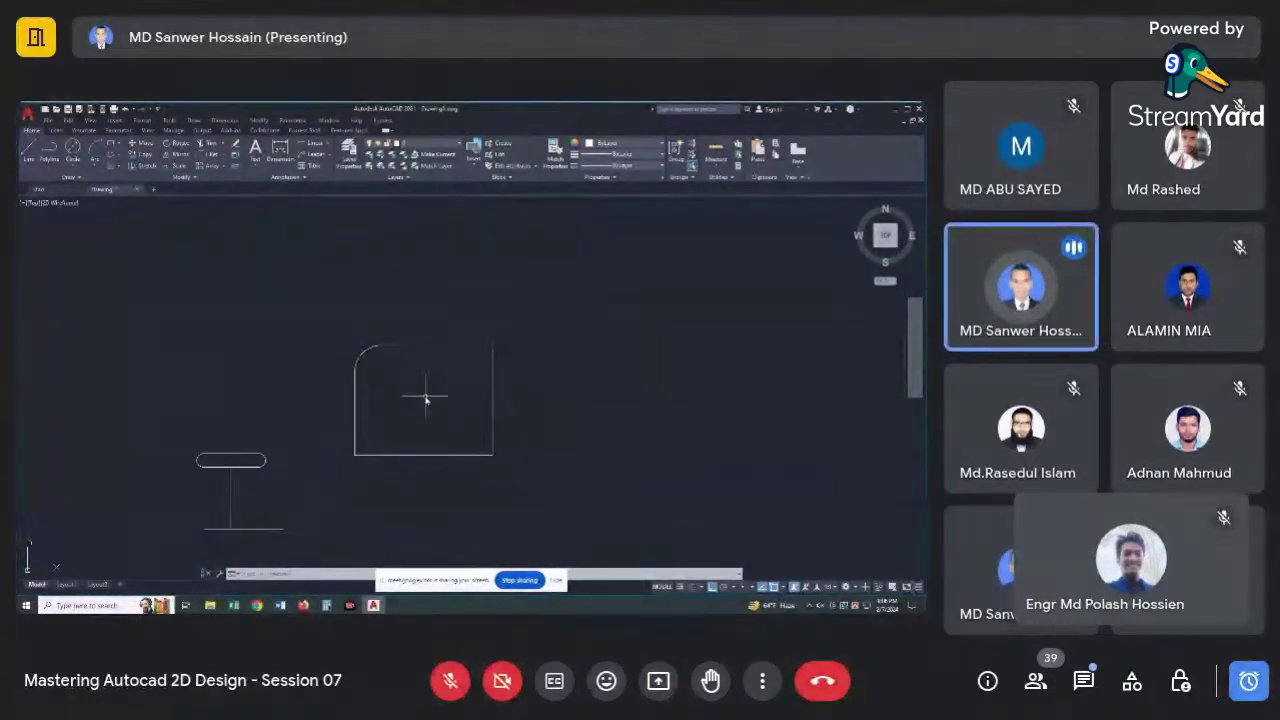
scroll(442, 372, "up", 2)
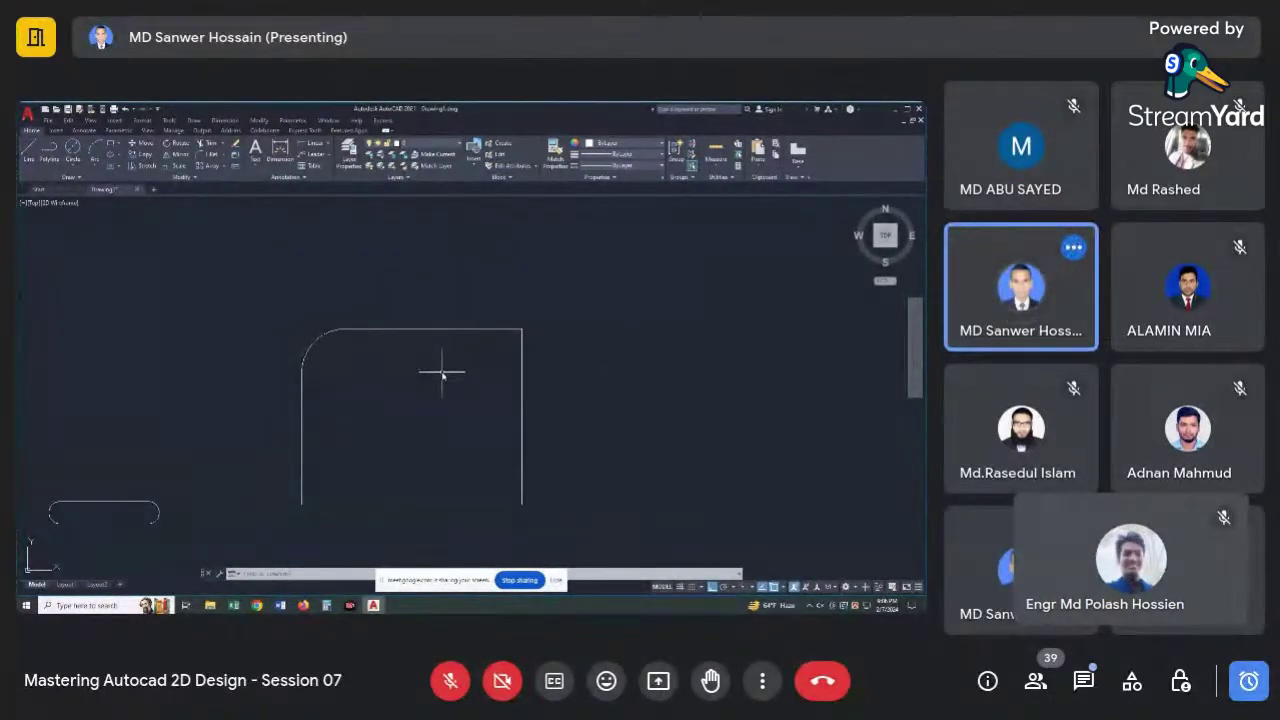
Chamfer the rectangle's top and right edges with distances 10 and 10 via CHA.
type("cha")
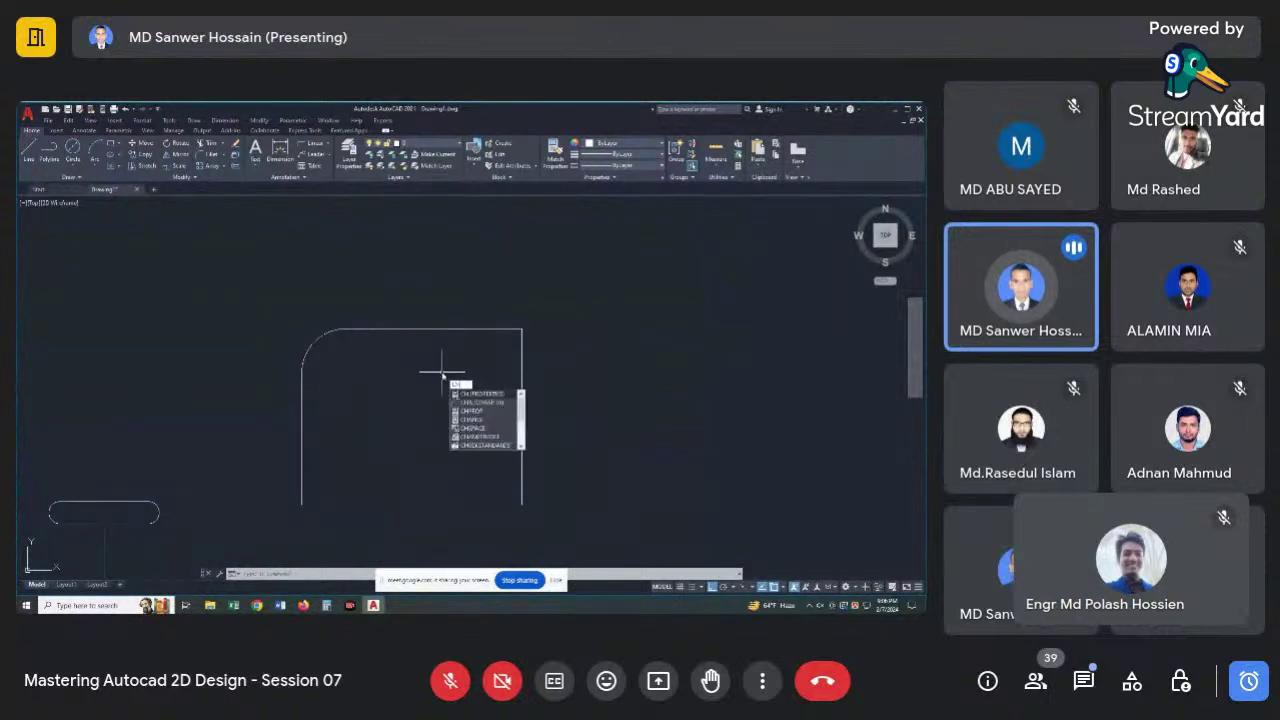
key("Return")
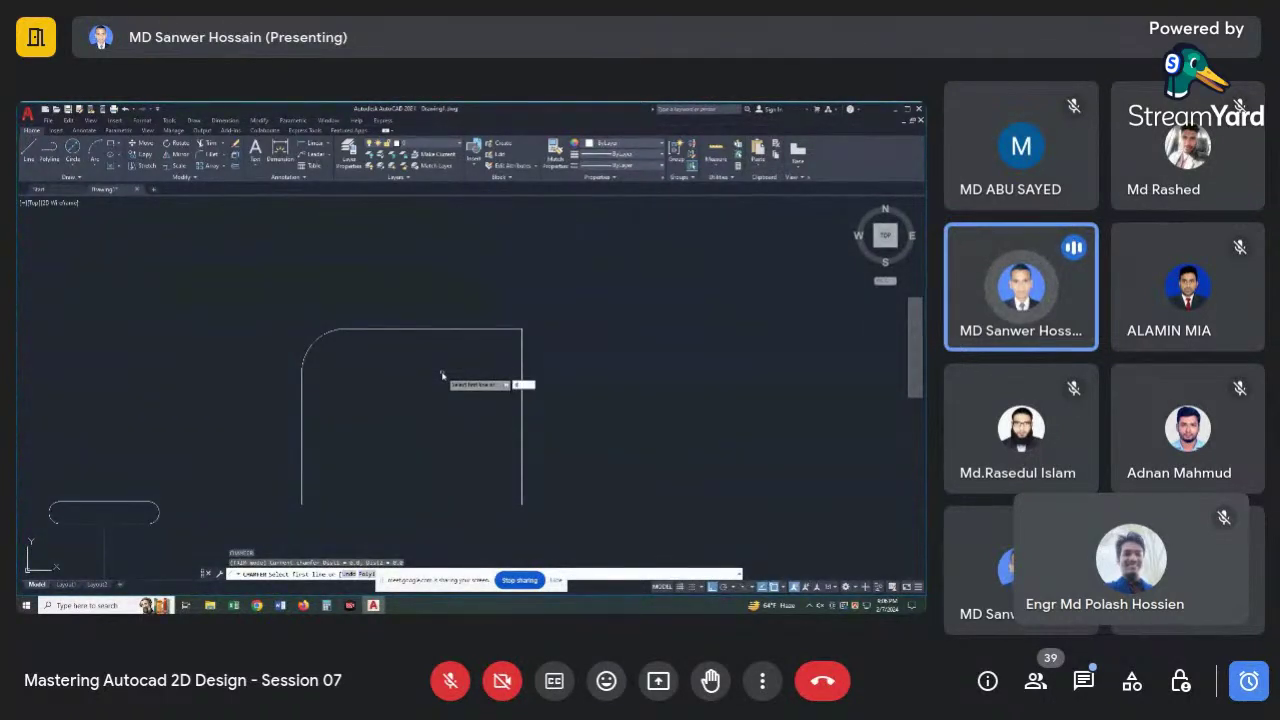
key("Return")
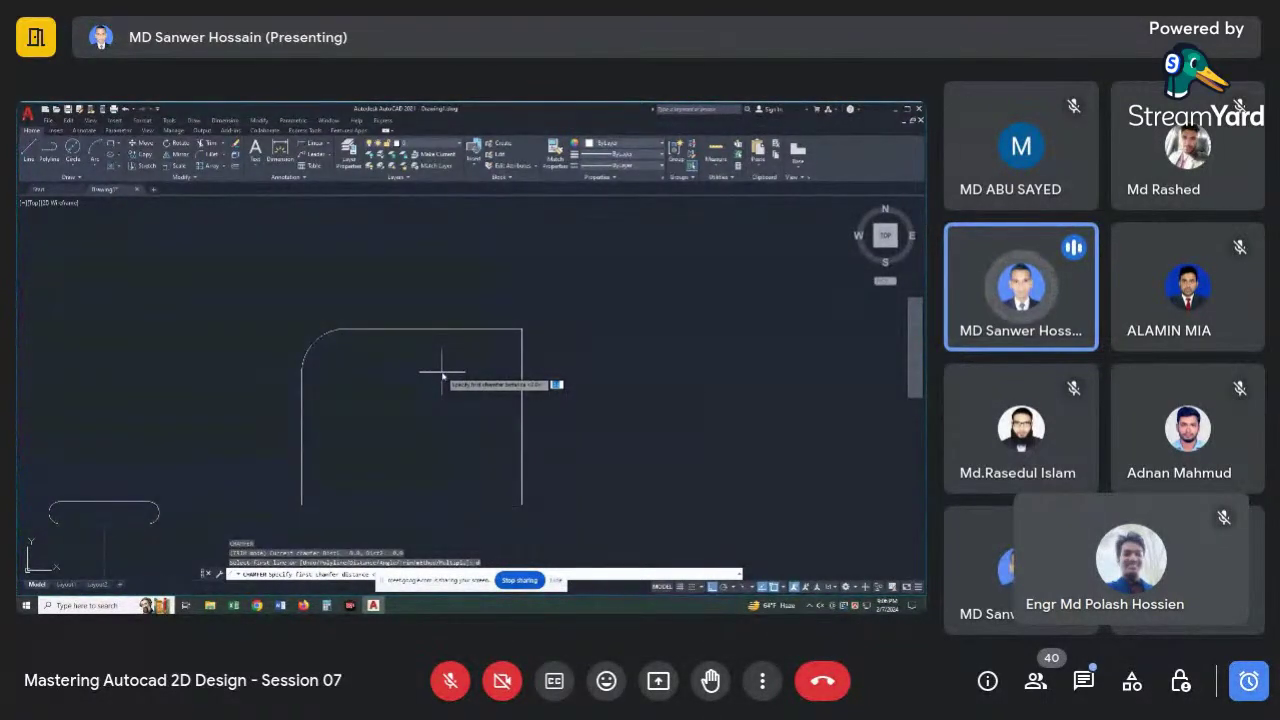
type("10")
key("Return")
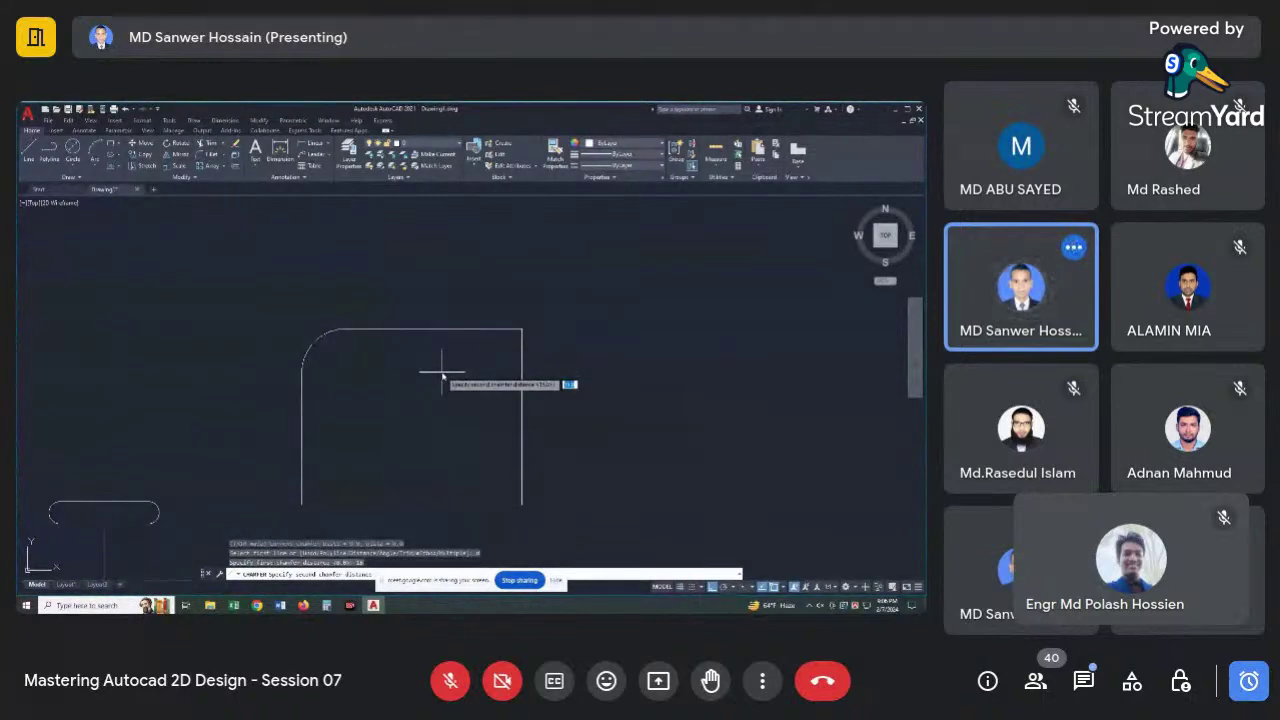
type("1")
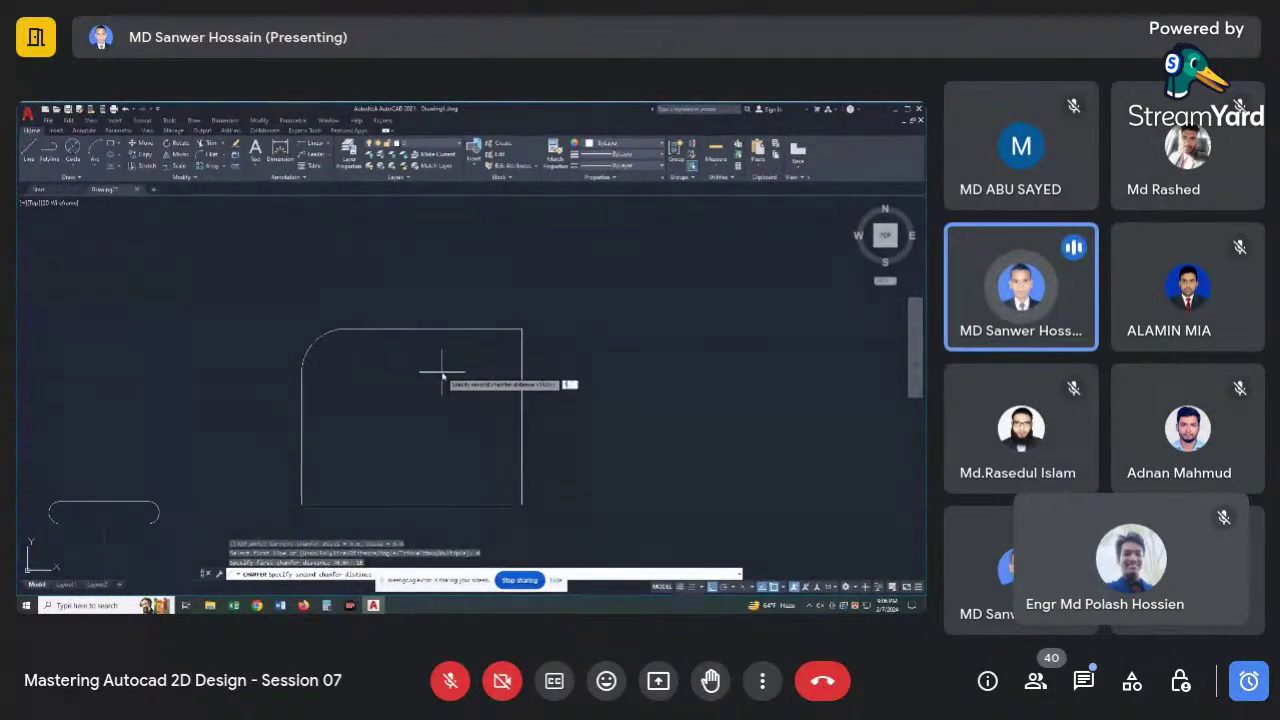
type("0")
key("Return")
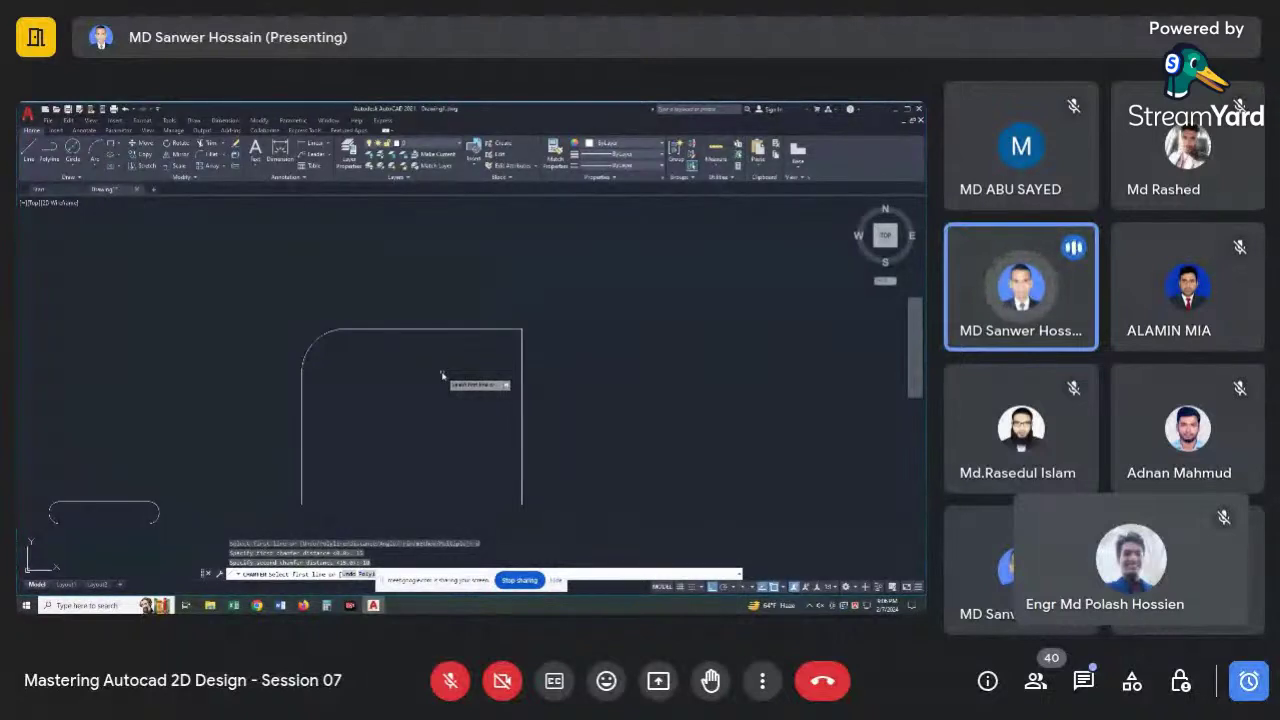
left_click(474, 330)
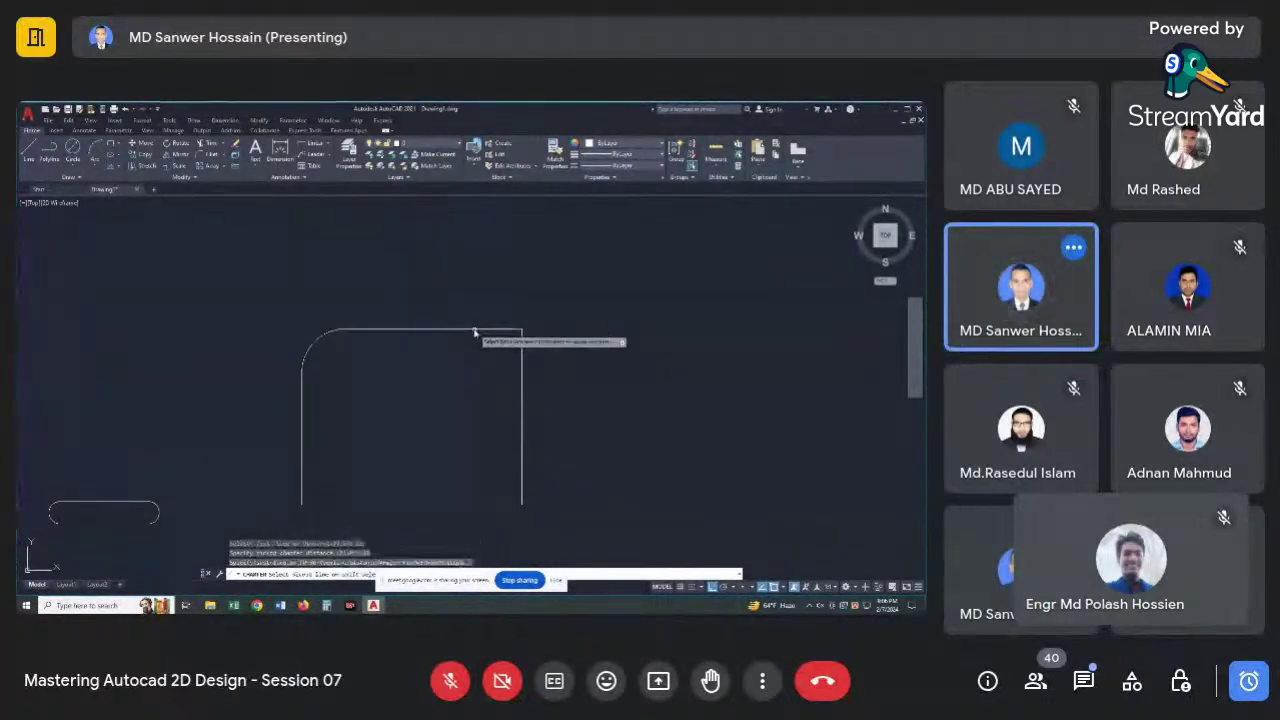
left_click(520, 374)
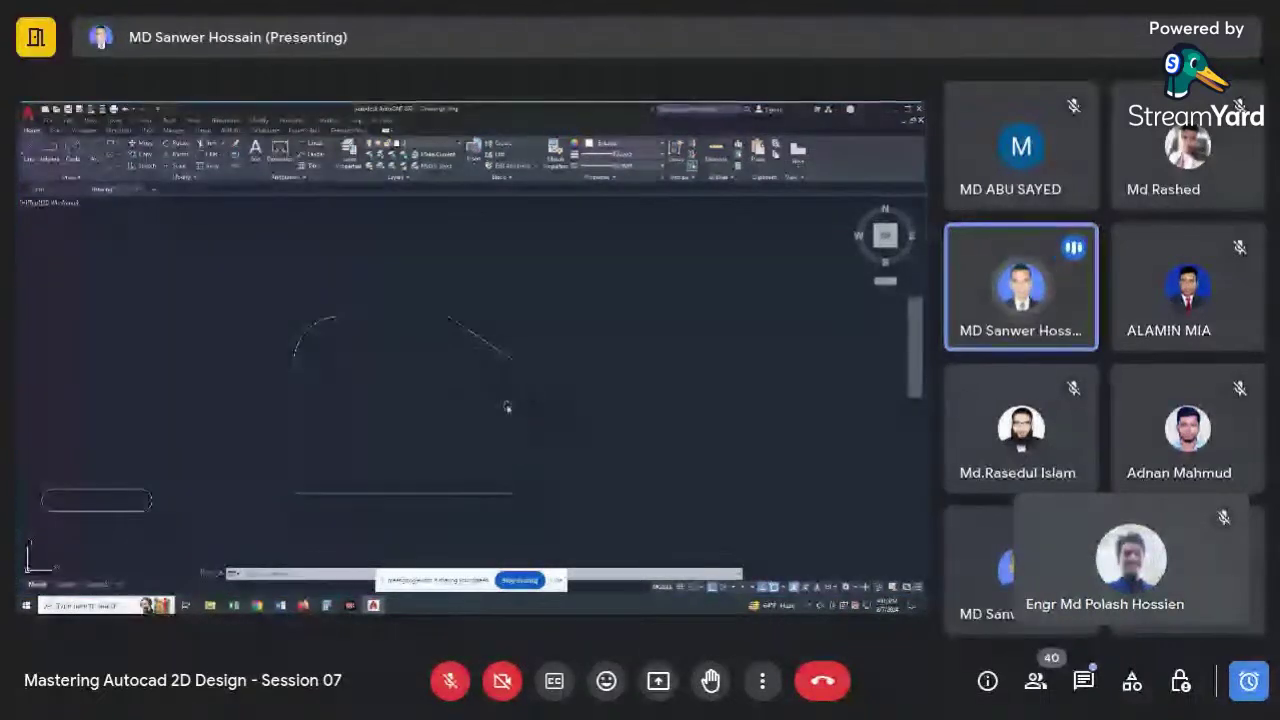
Frame the filleted-and-chamfered outline and crossing-select all of its segments.
middle_click_drag(515, 419, 437, 393)
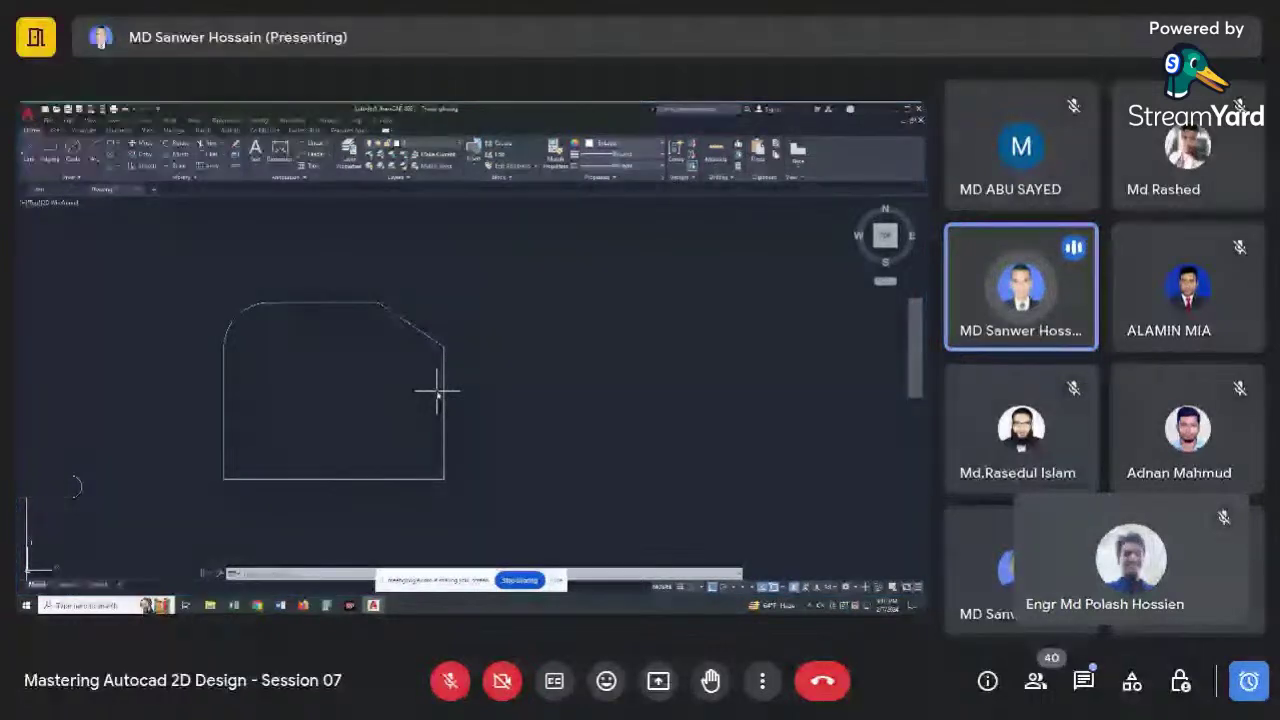
middle_click_drag(451, 426, 443, 408)
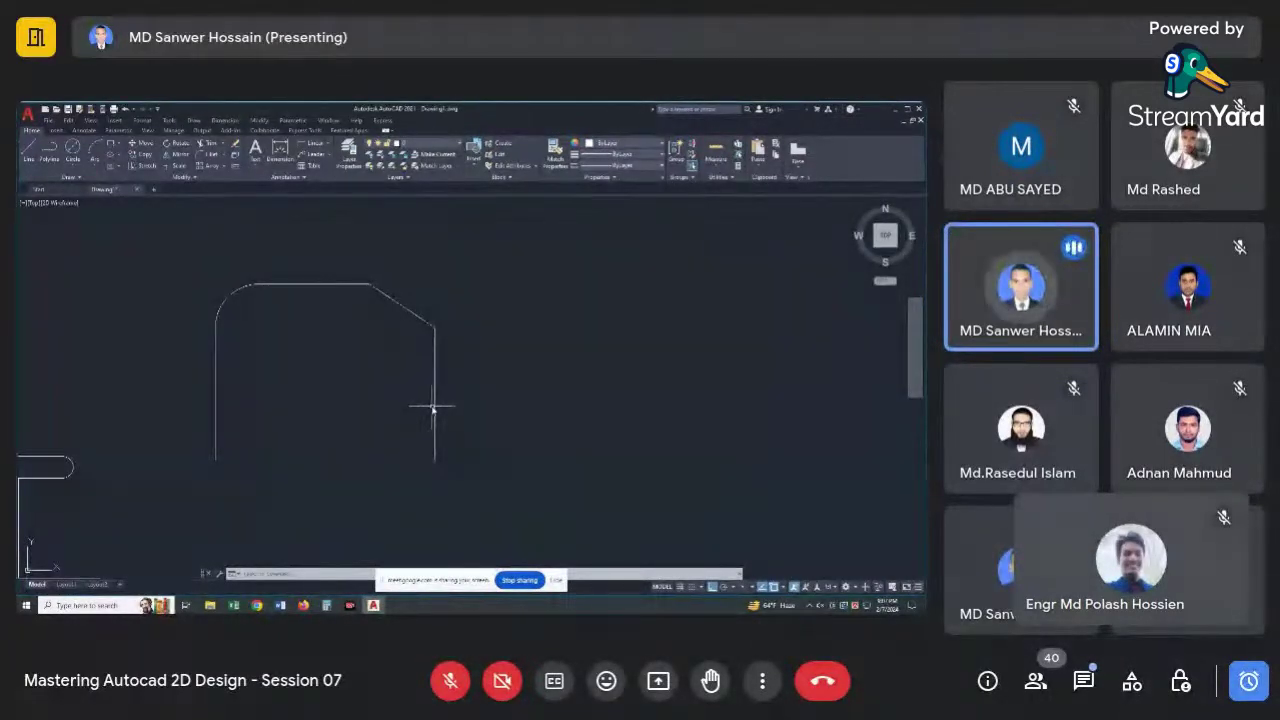
scroll(432, 408, "down", 2)
scroll(425, 430, "down", 2)
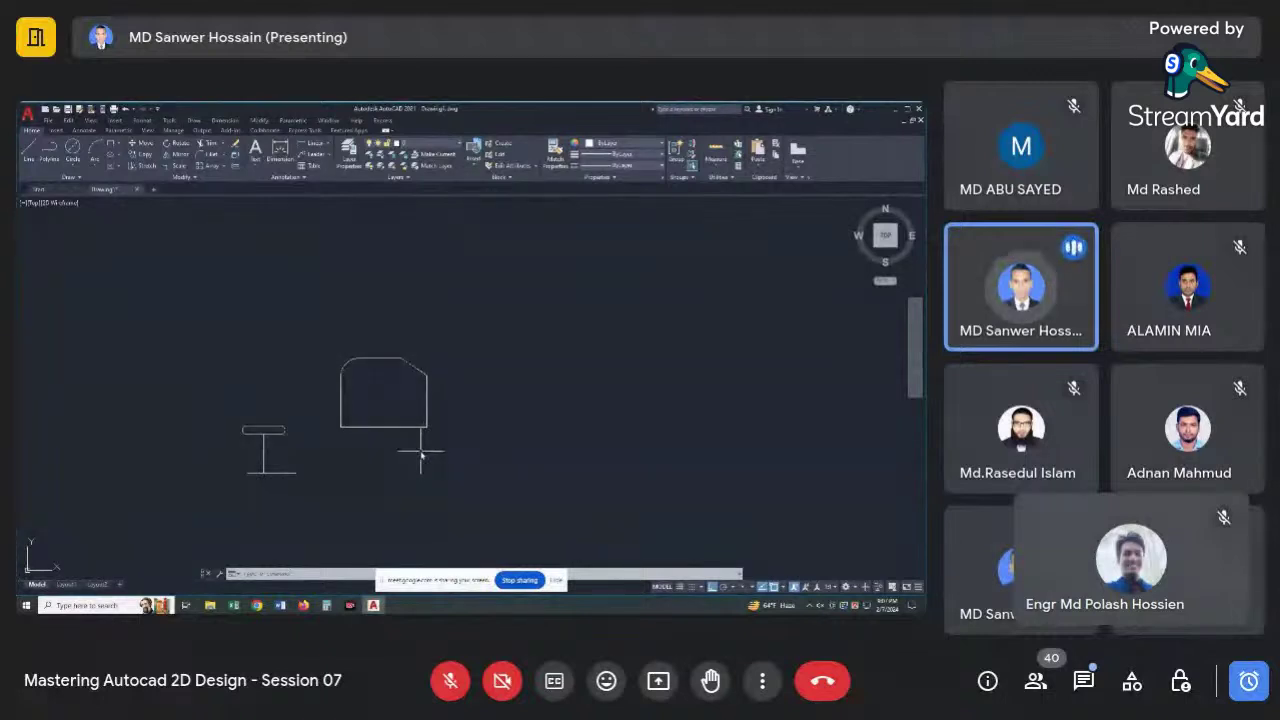
scroll(431, 440, "up", 2)
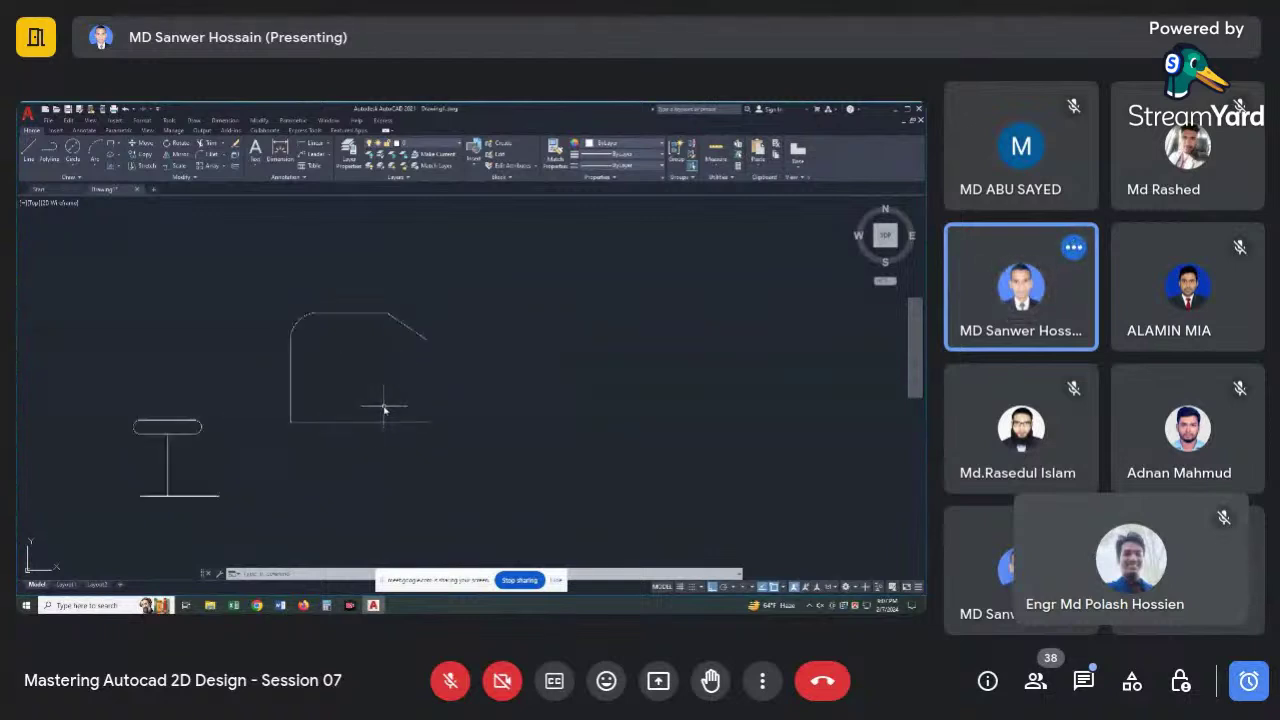
scroll(383, 409, "up", 2)
left_click(531, 254)
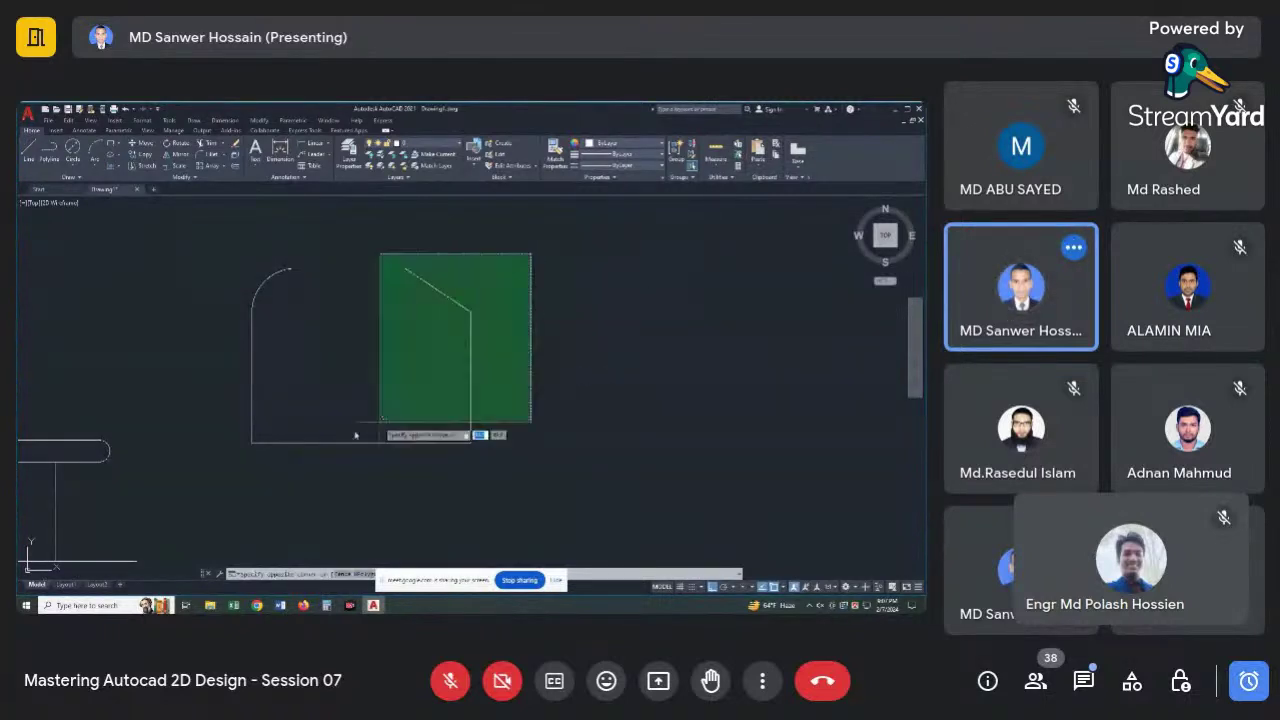
left_click(183, 486)
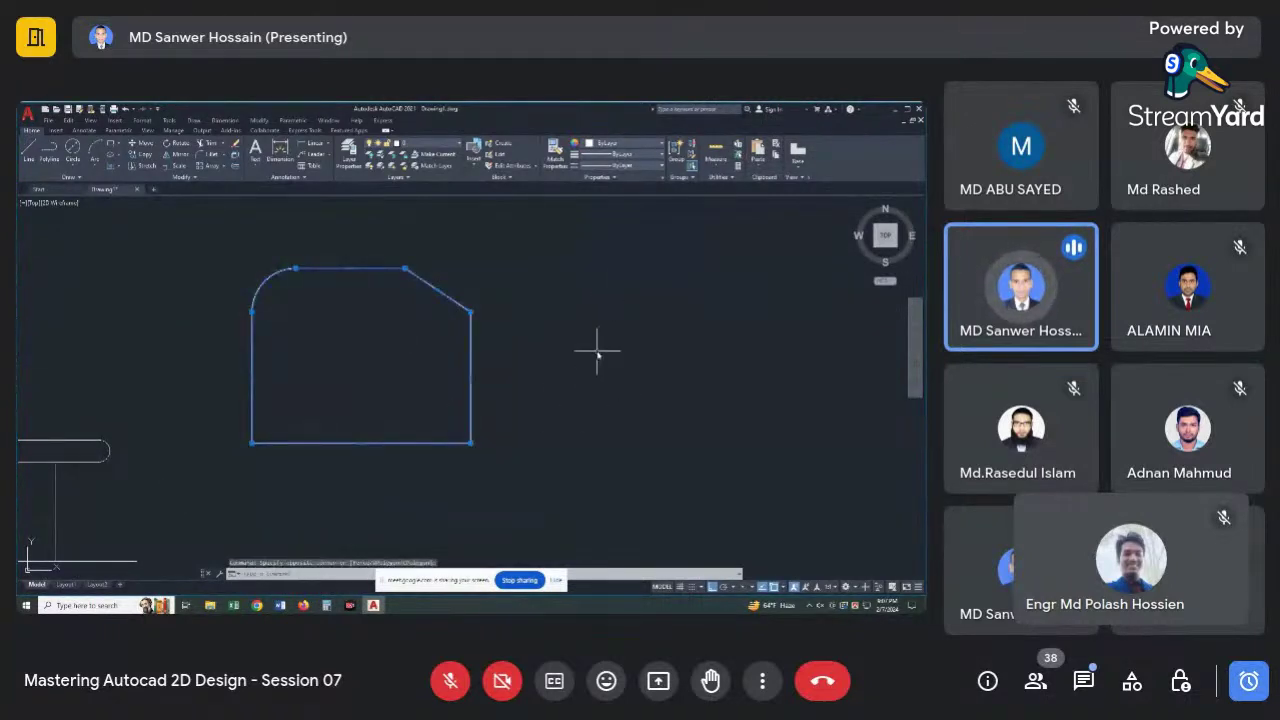
Copy the outline twice, placing one copy to its right and another above that copy.
type("co")
key("Return")
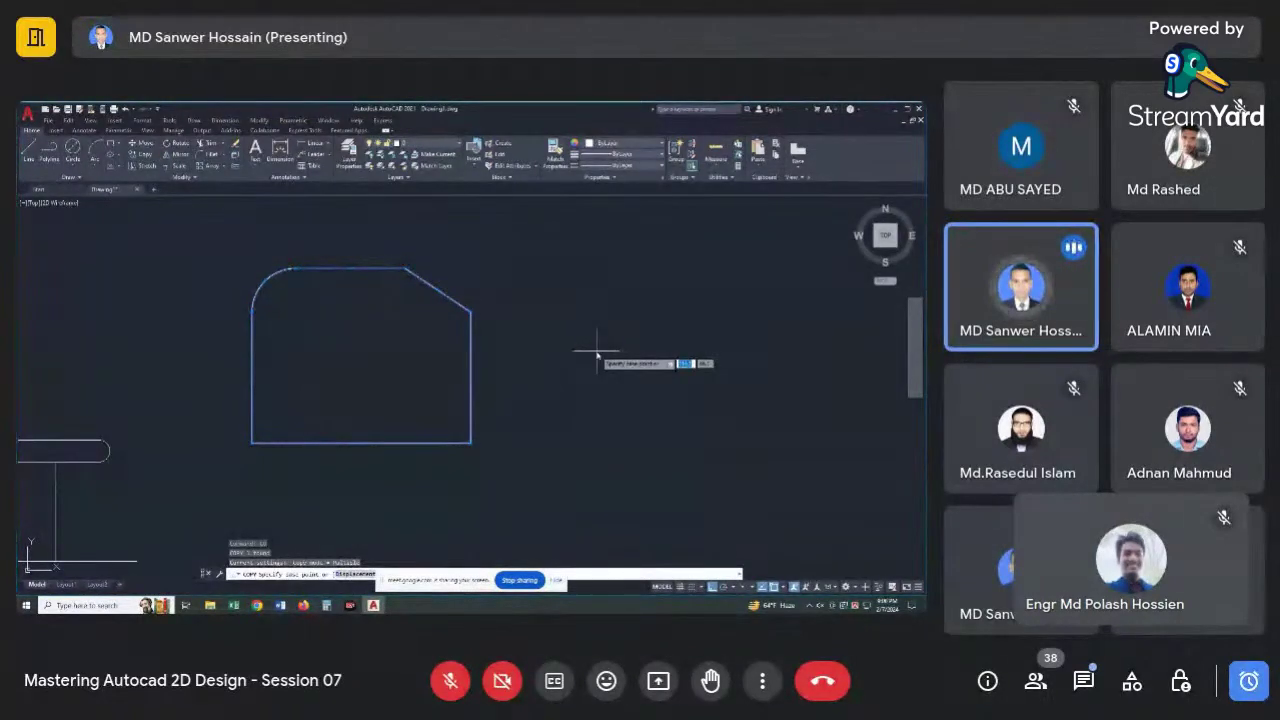
scroll(320, 345, "down", 4)
left_click(326, 347)
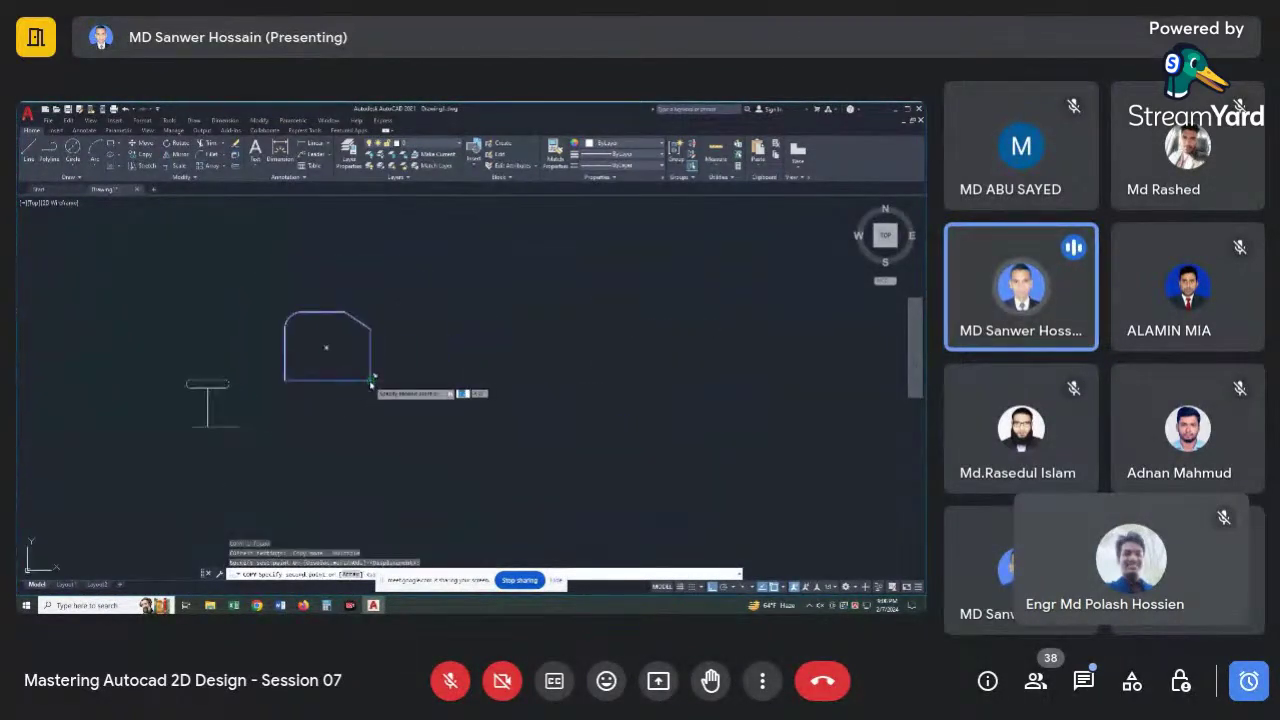
left_click(675, 380)
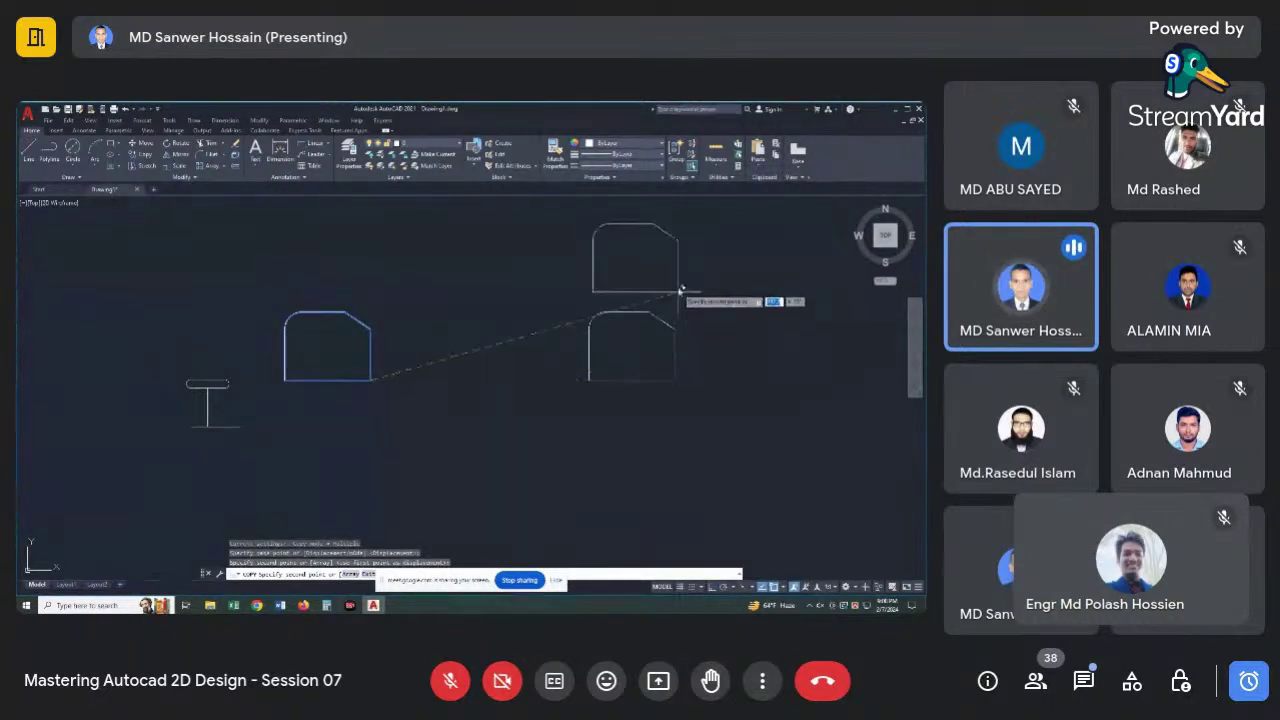
left_click(683, 271)
key("Escape")
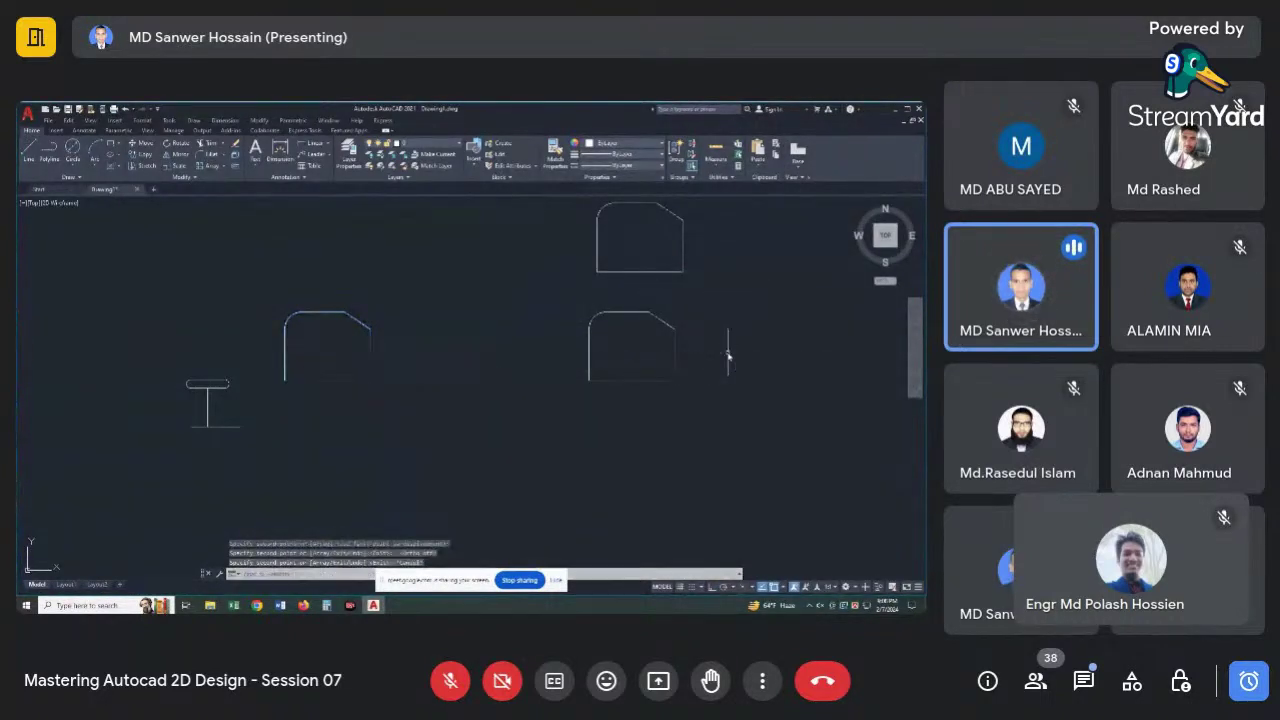
Move the top and middle outlines further right with the M command.
scroll(700, 340, "down", 2)
middle_click_drag(606, 334, 457, 343)
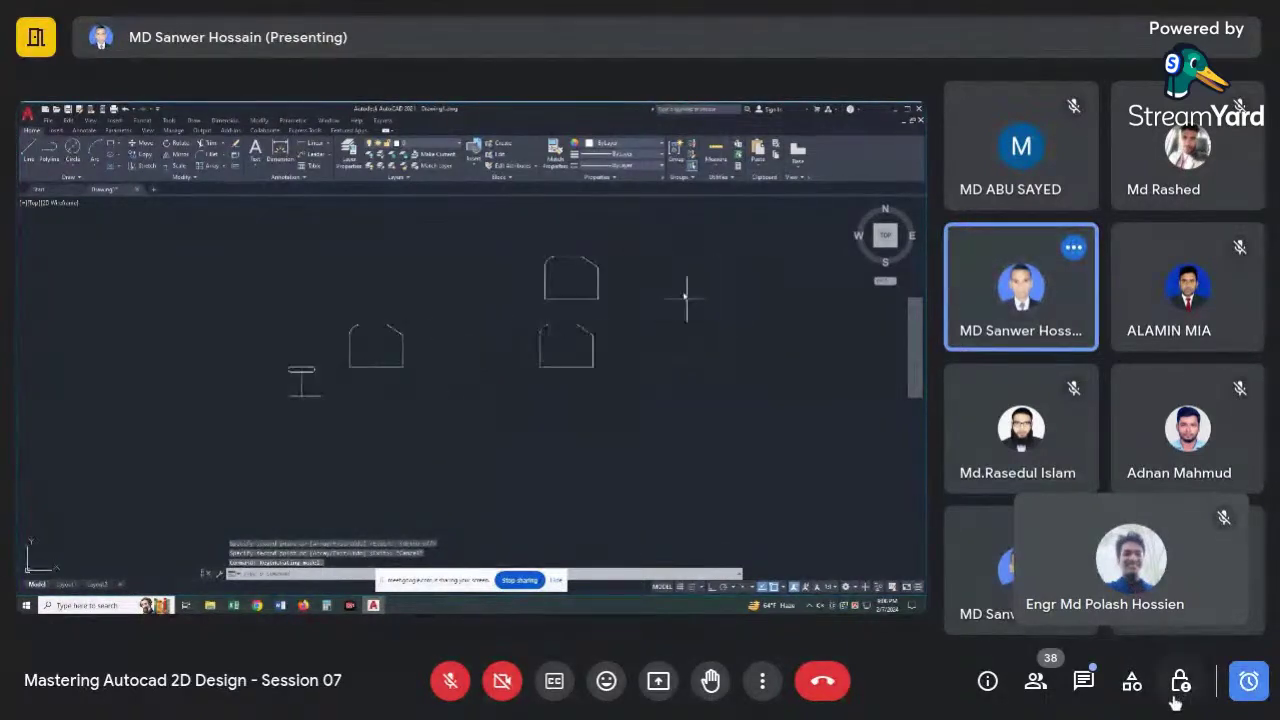
left_click_drag(652, 215, 486, 433)
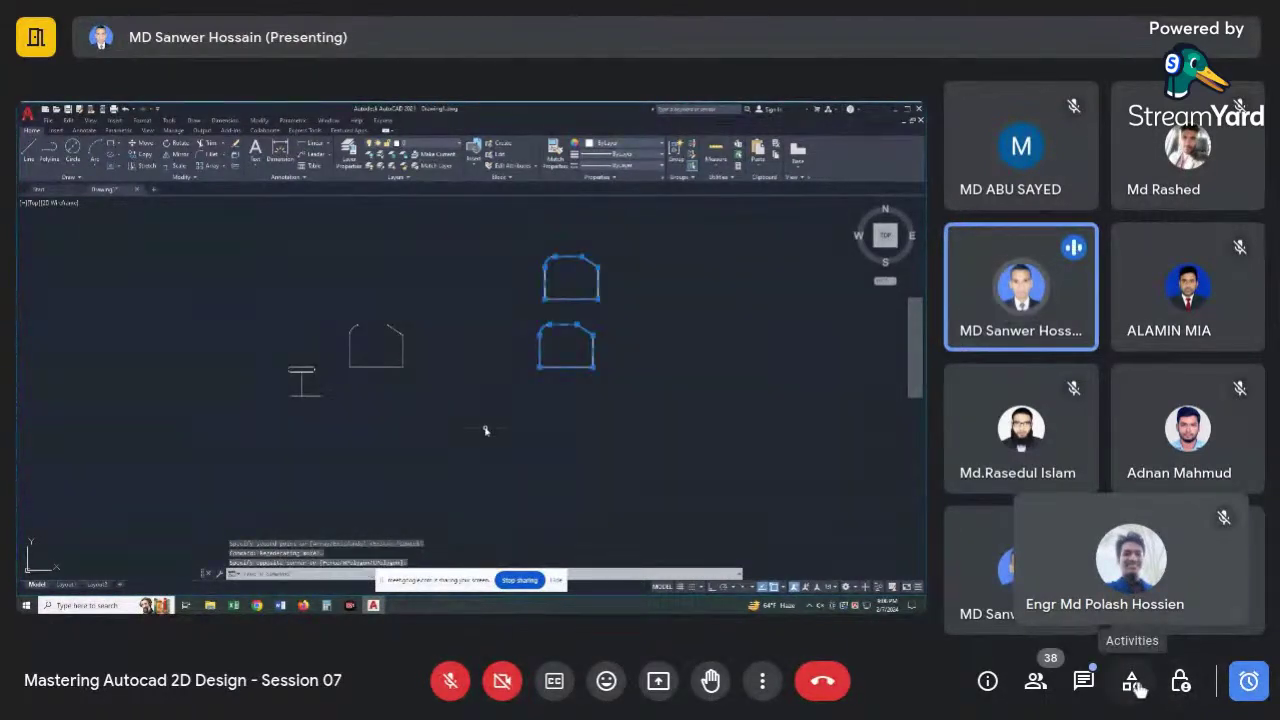
type("m")
key("Return")
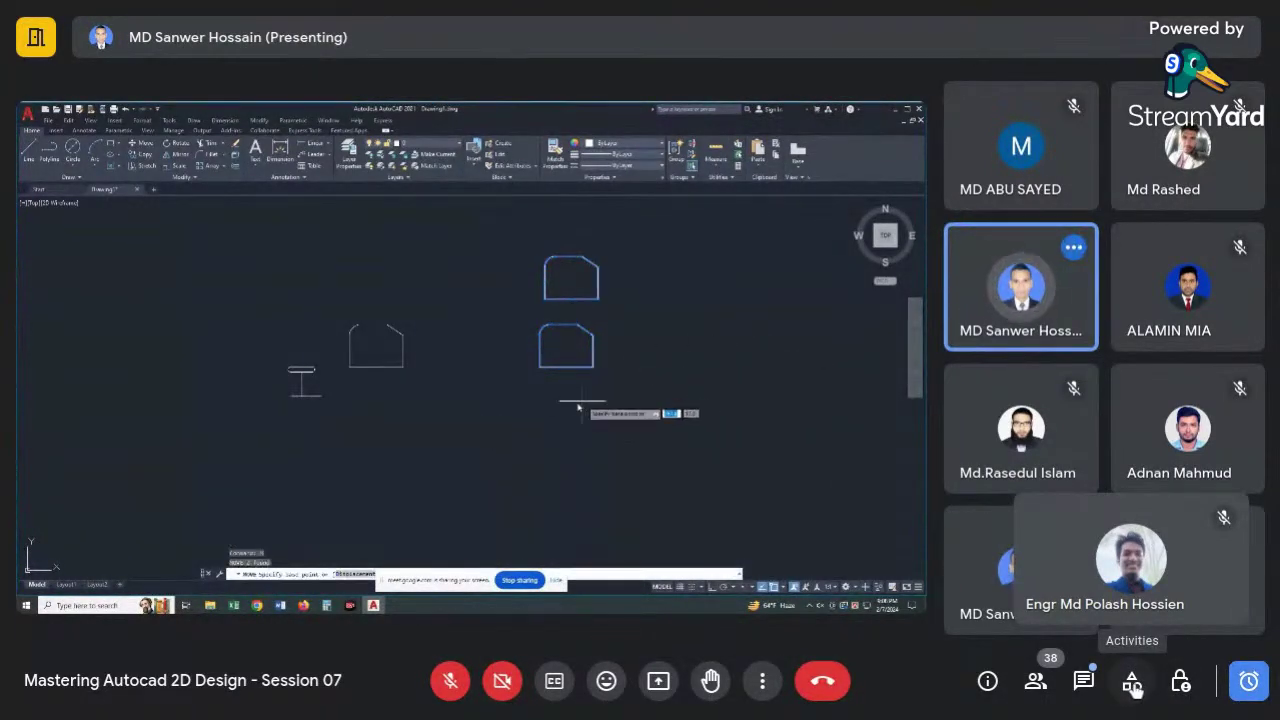
left_click(527, 411)
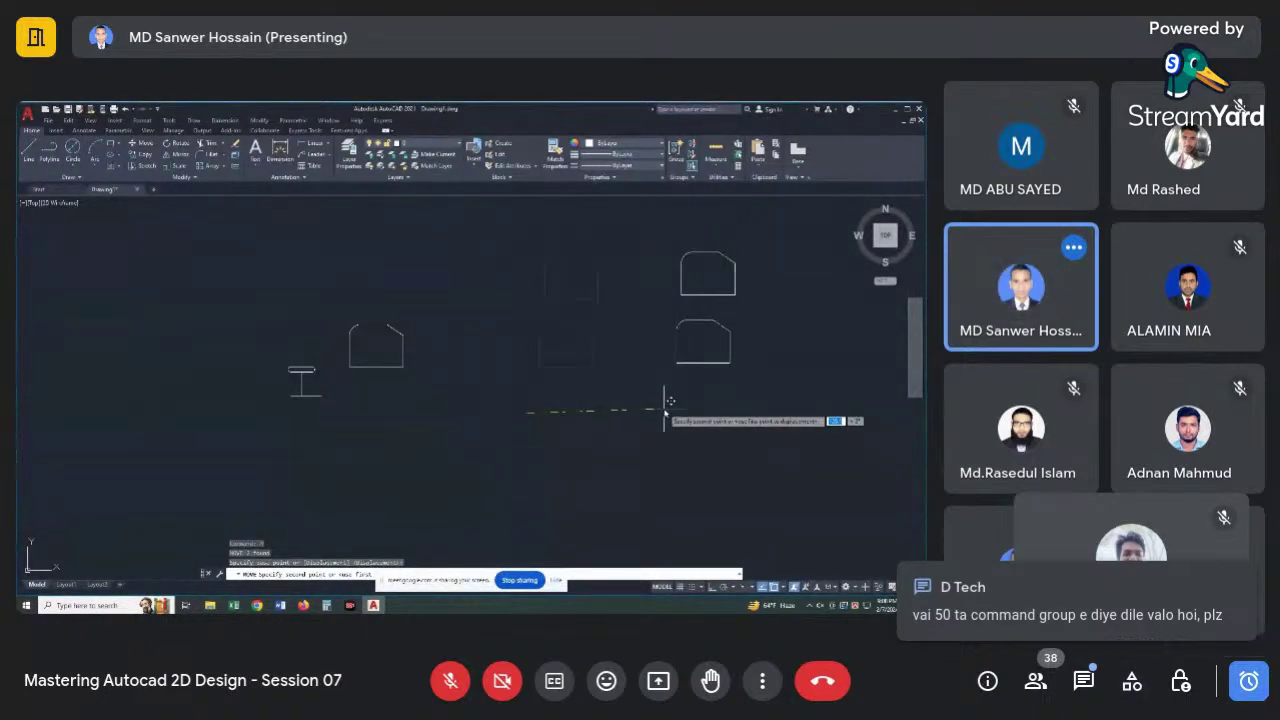
left_click(664, 411)
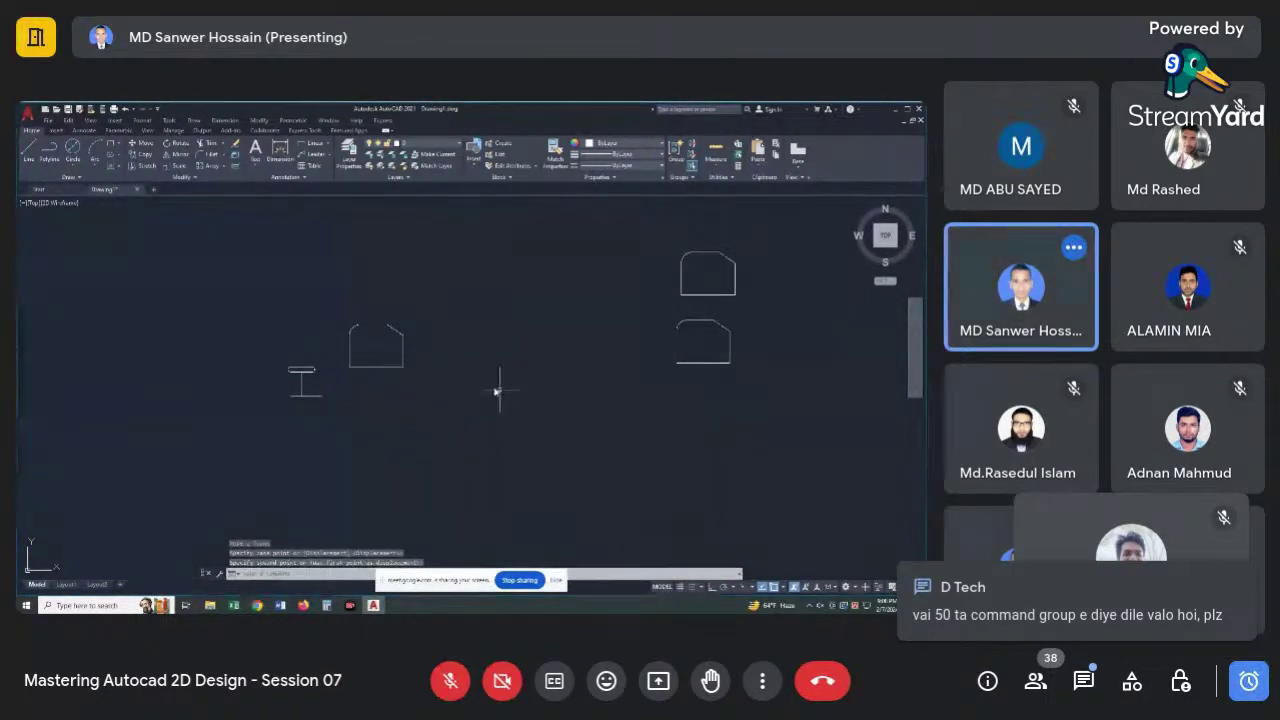
scroll(408, 378, "up", 2)
scroll(408, 374, "down", 2)
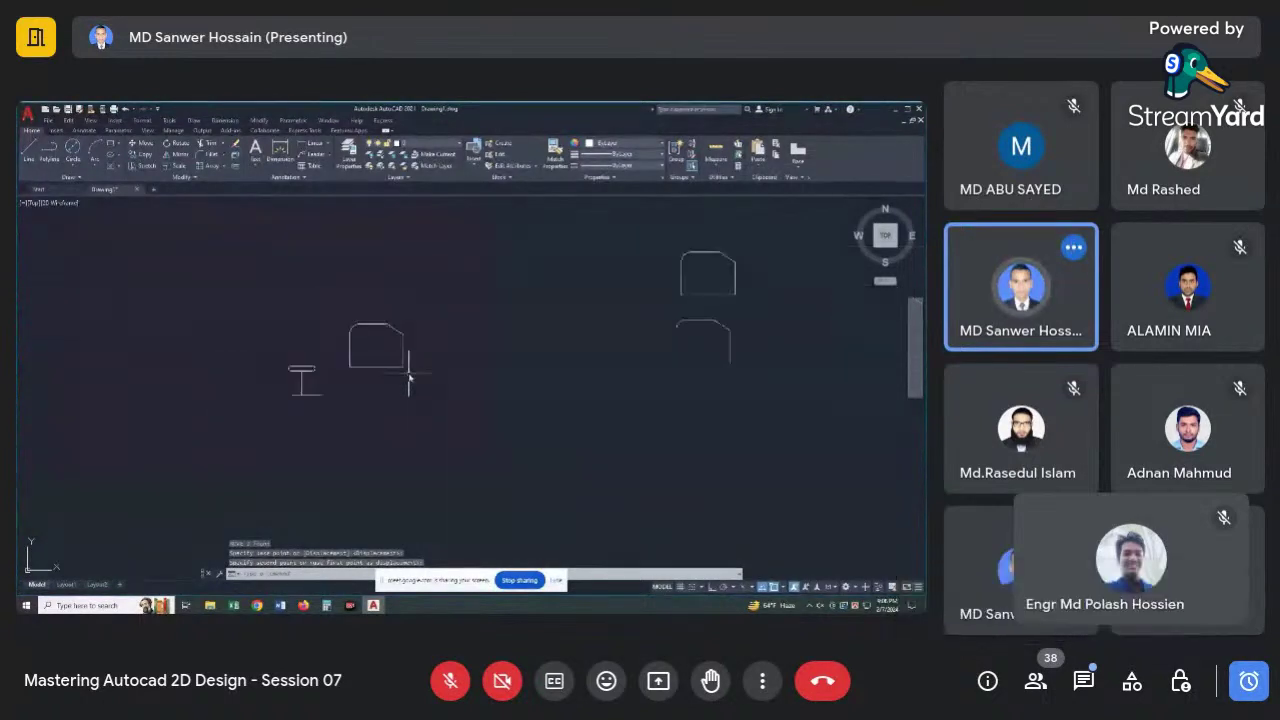
scroll(410, 358, "up", 2)
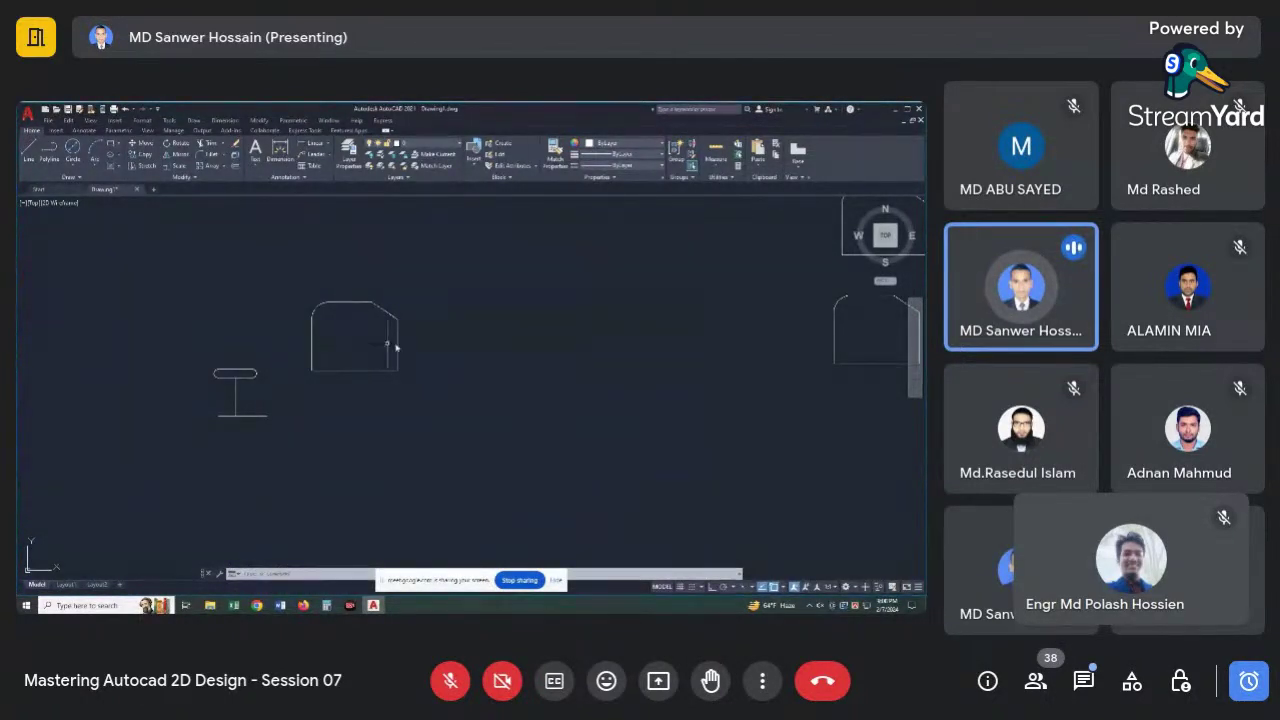
Draw a 30-unit line and a short vertical line from the outline's bottom-right corner.
left_click(28, 150)
scroll(422, 400, "up", 2)
middle_click_drag(409, 373, 383, 391)
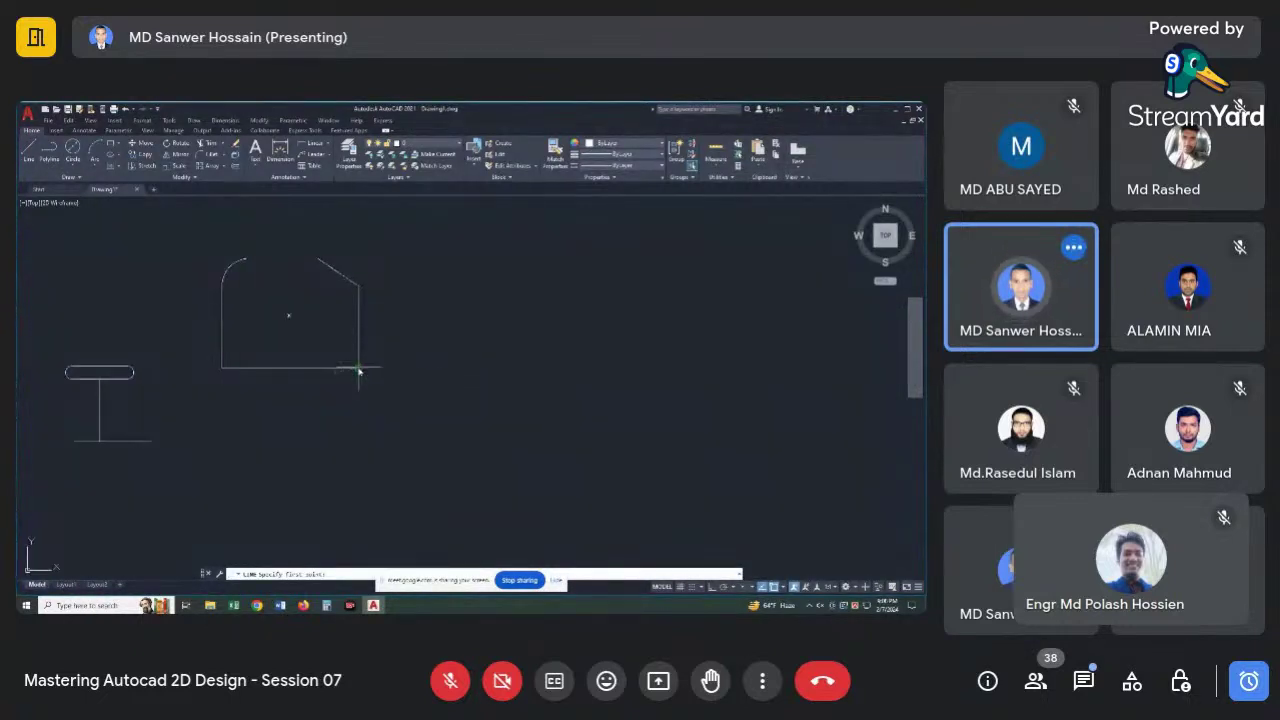
left_click(358, 368)
type("30")
key("Return")
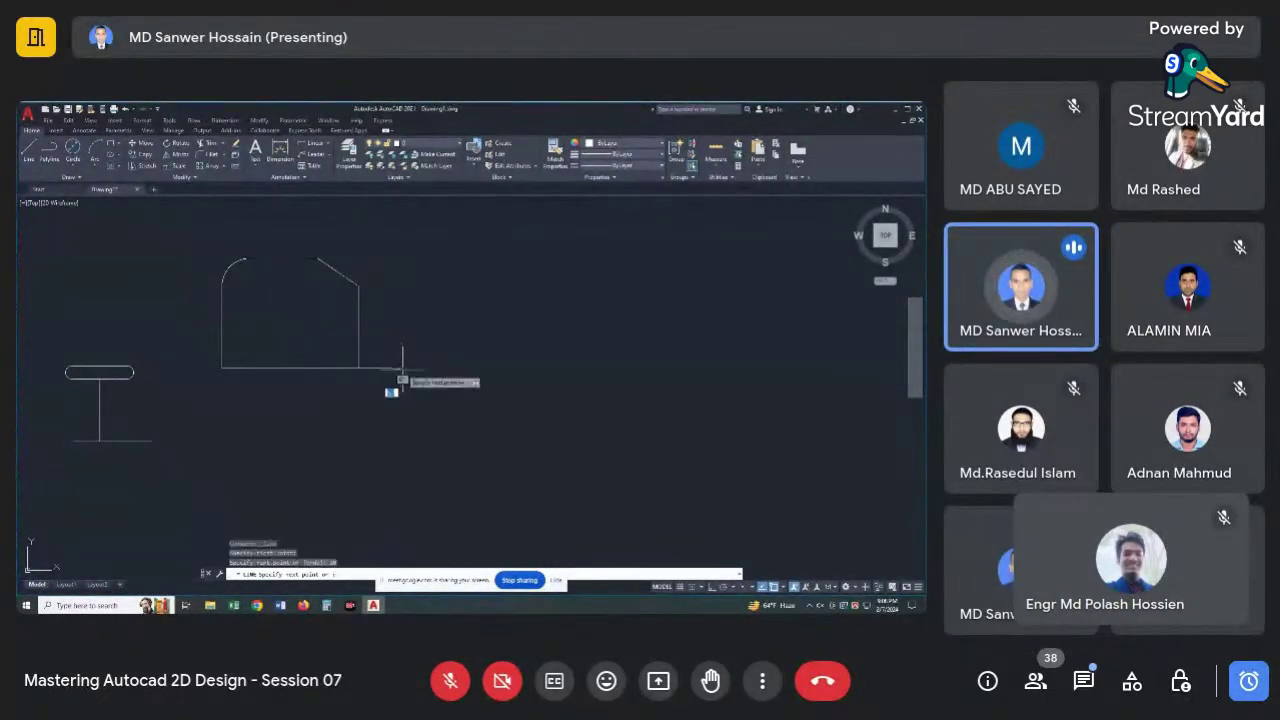
key("Escape")
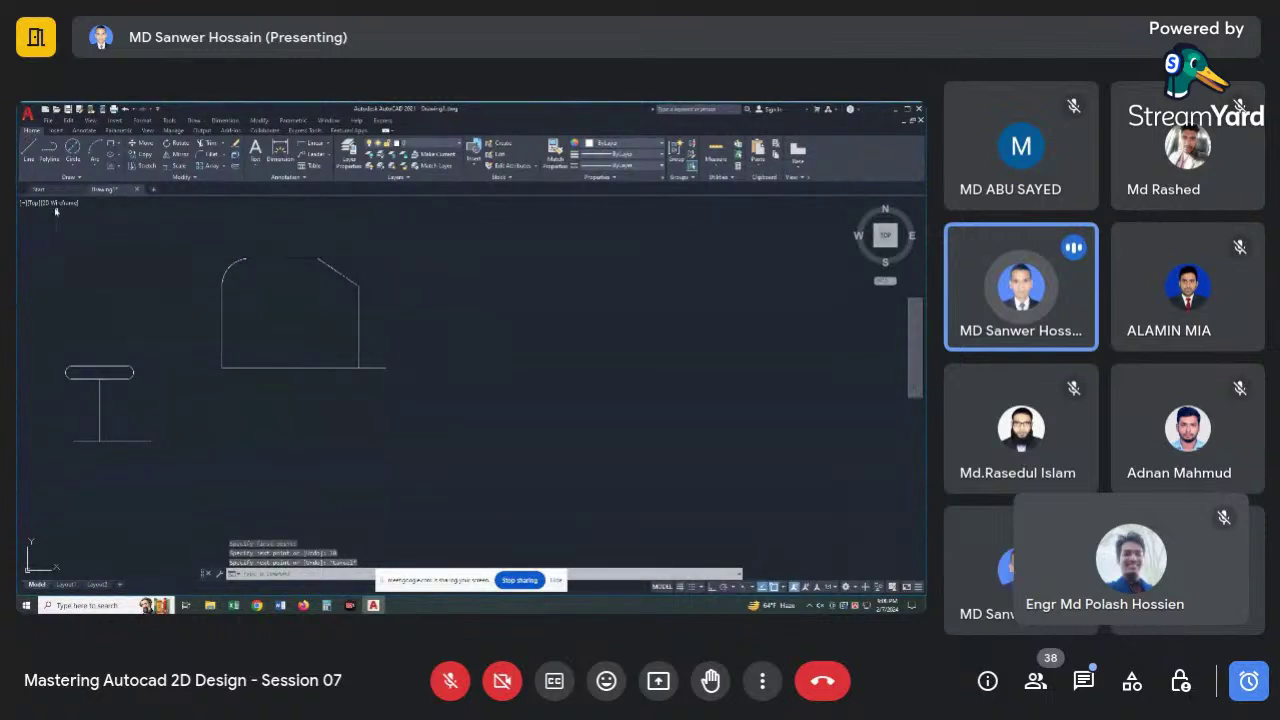
left_click(28, 150)
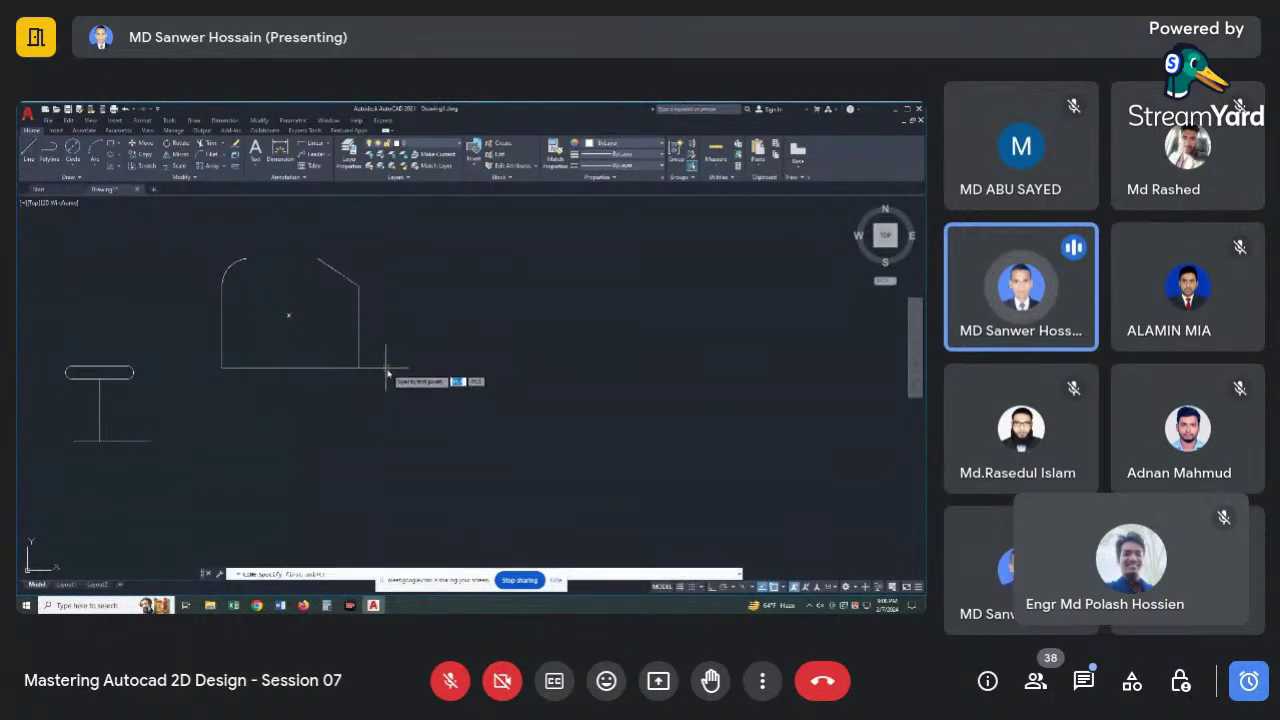
left_click(386, 369)
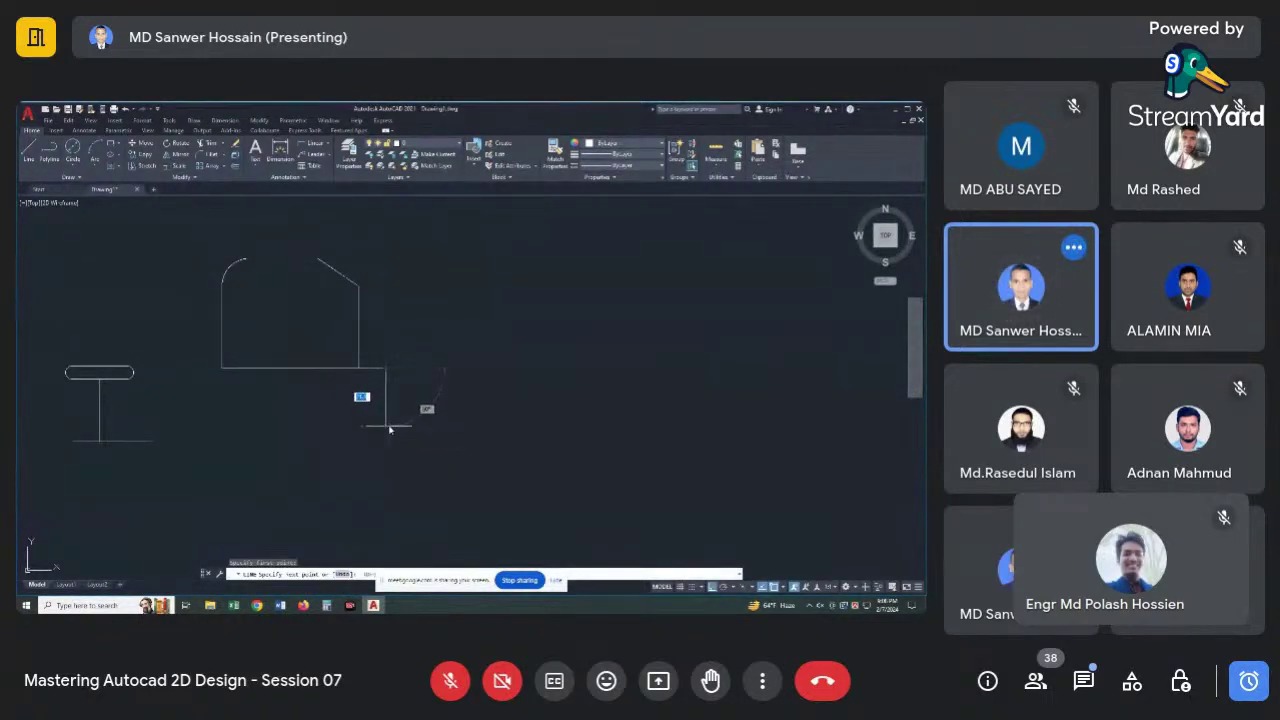
left_click(387, 412)
key("Escape")
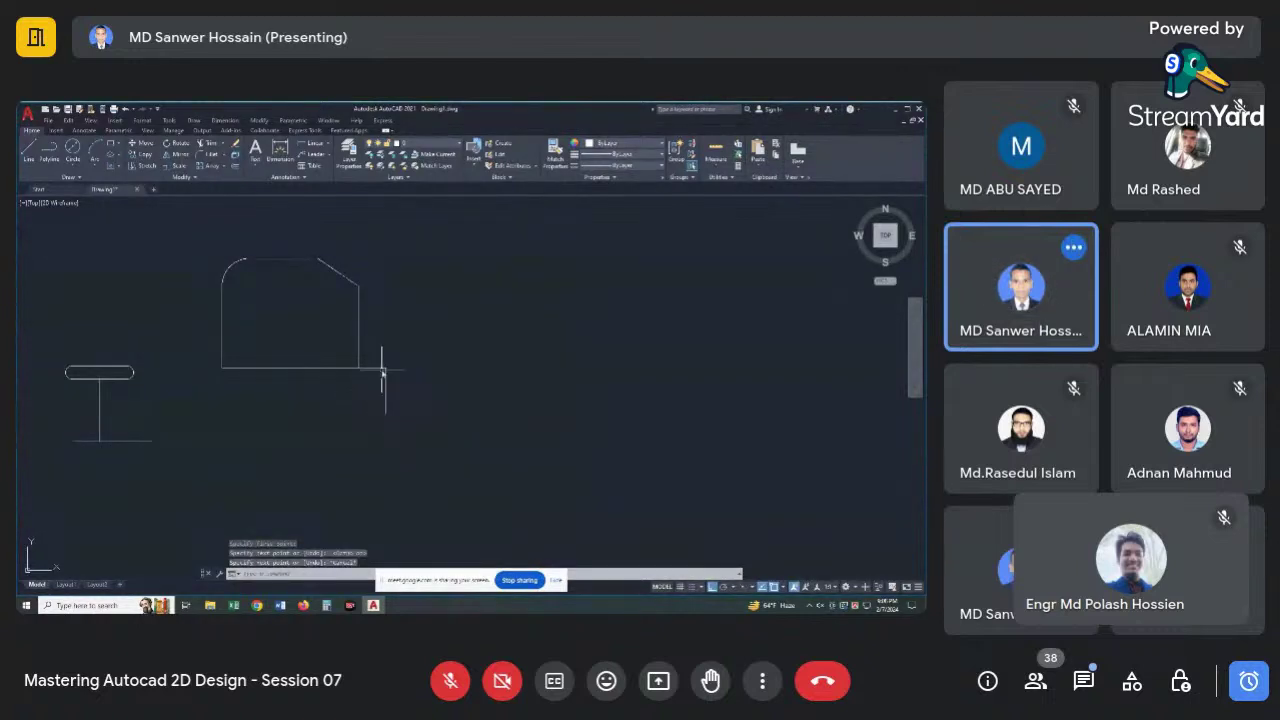
key("Escape")
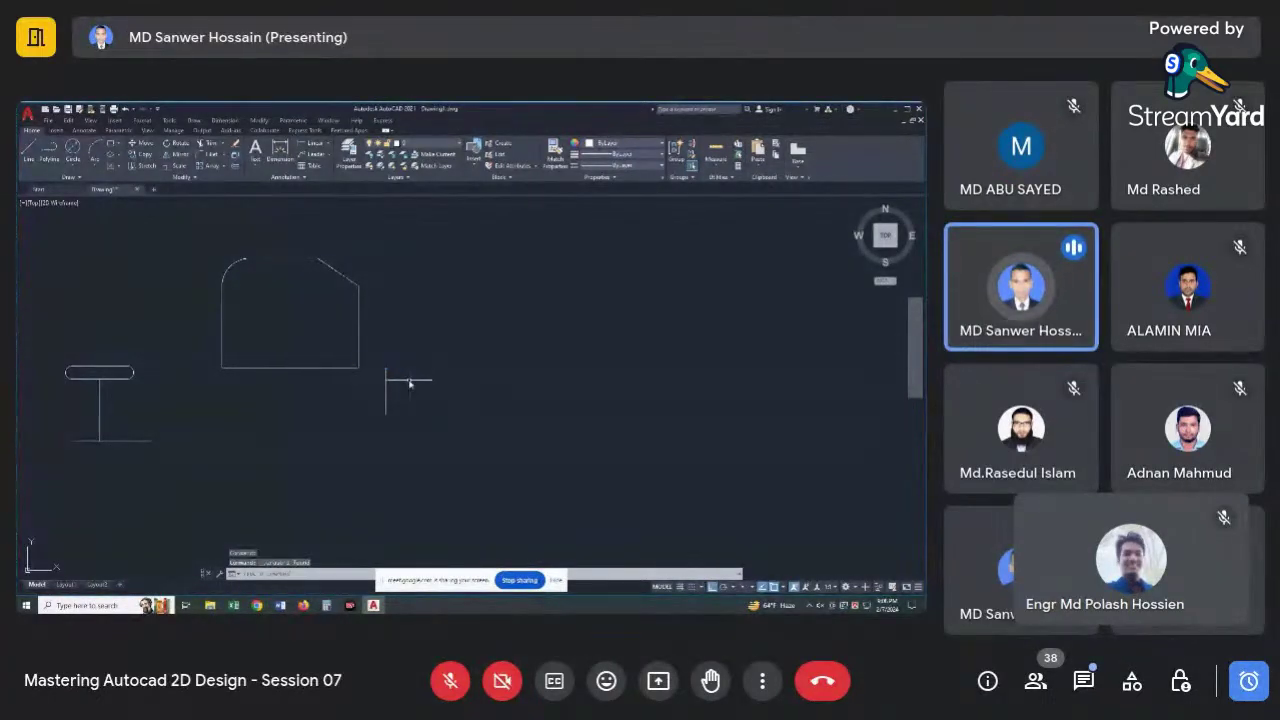
Mirror the outline about a vertical axis at its corner, keeping the original.
left_click_drag(370, 230, 197, 408)
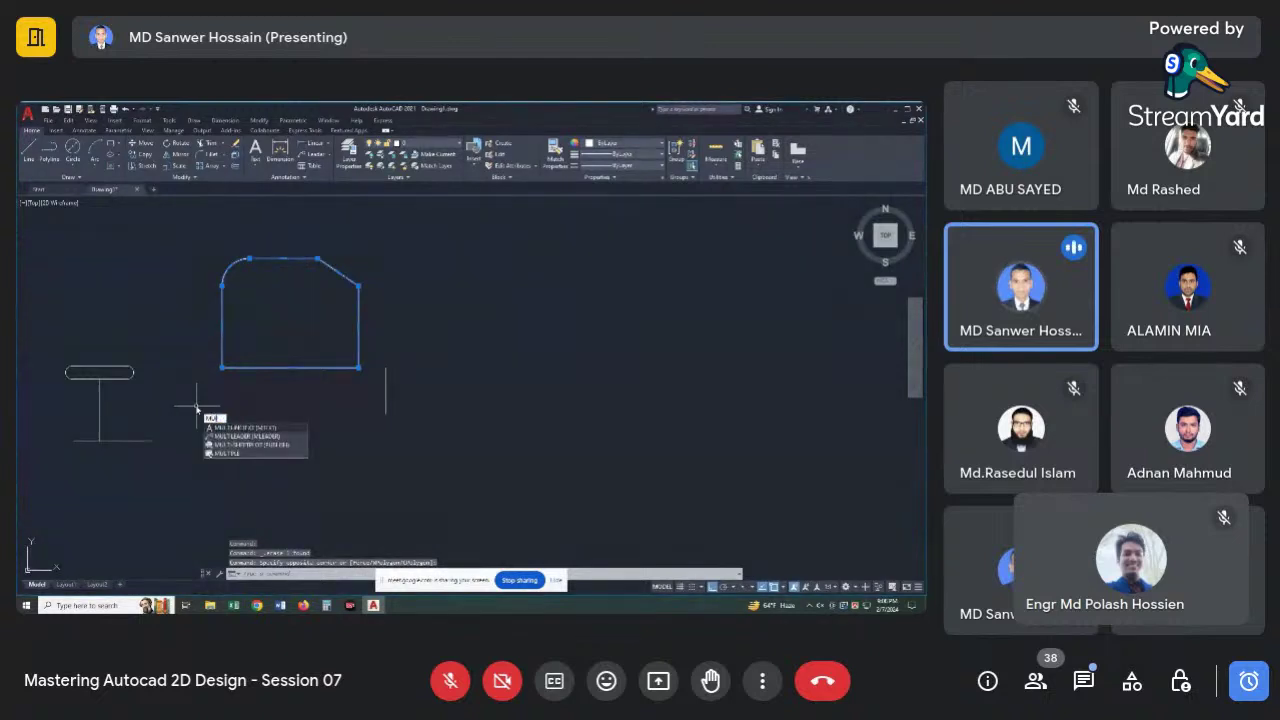
key("Return")
left_click(385, 372)
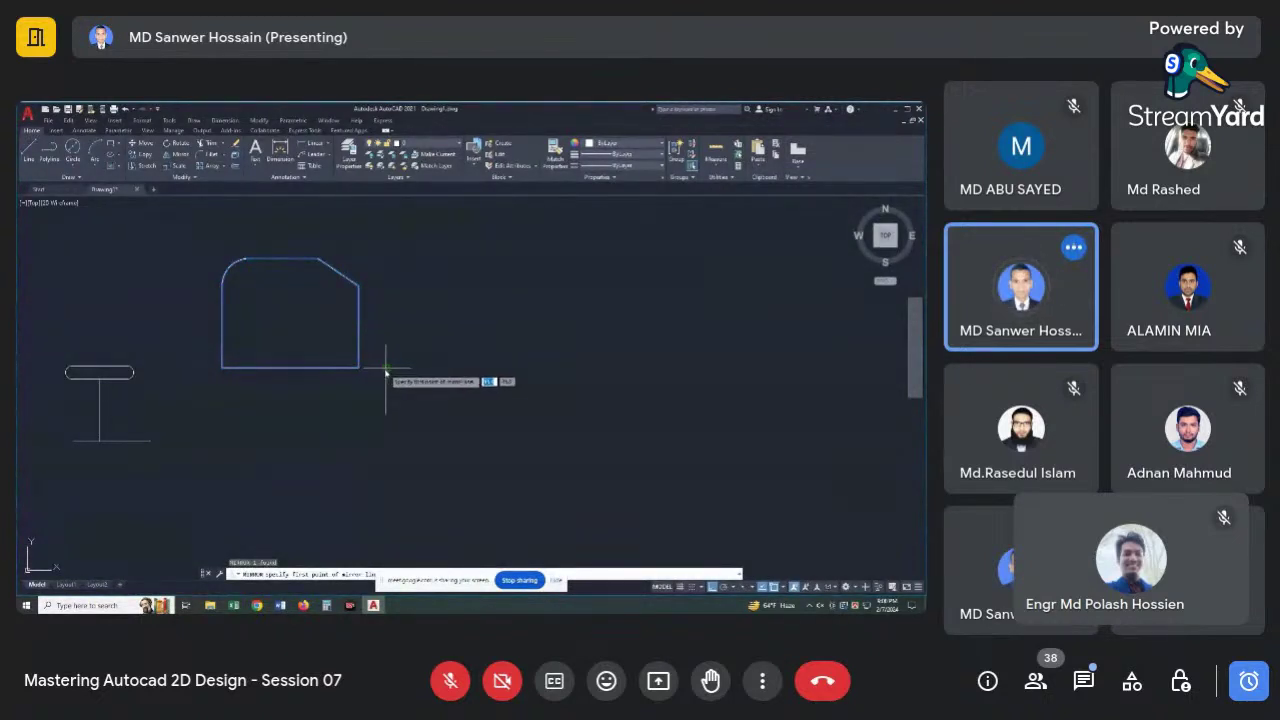
left_click(385, 372)
left_click(386, 455)
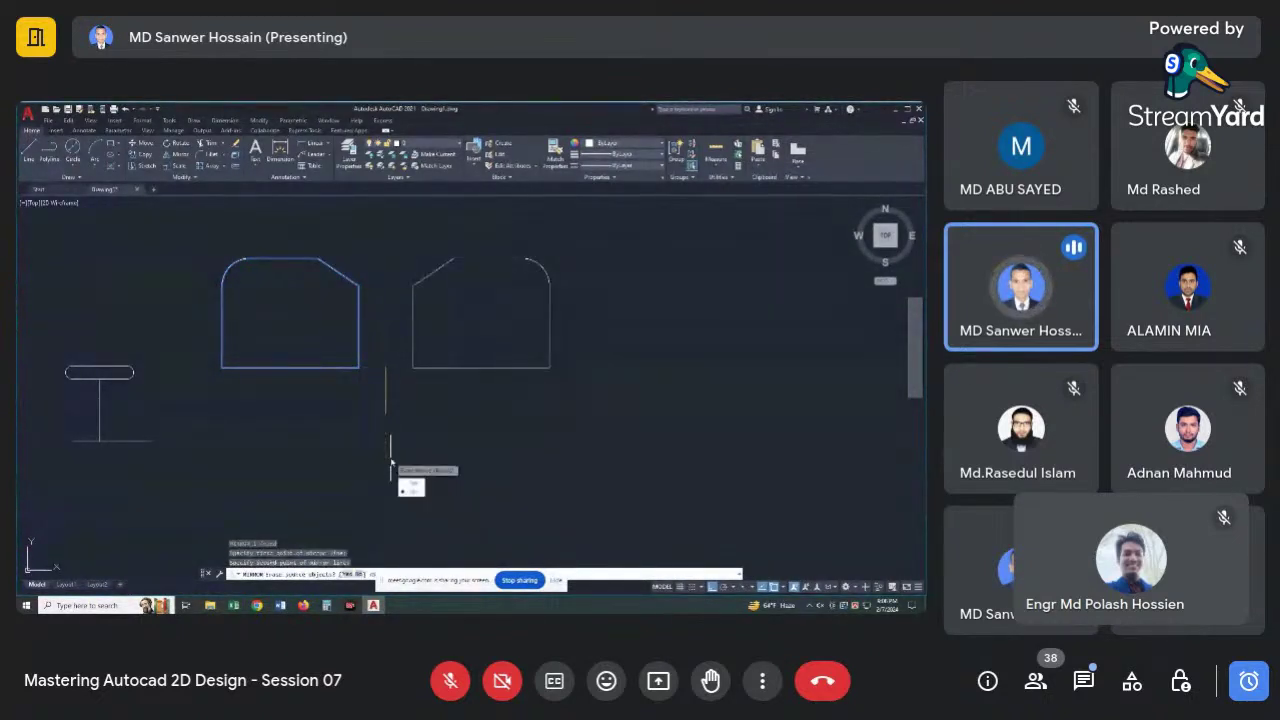
left_click(411, 492)
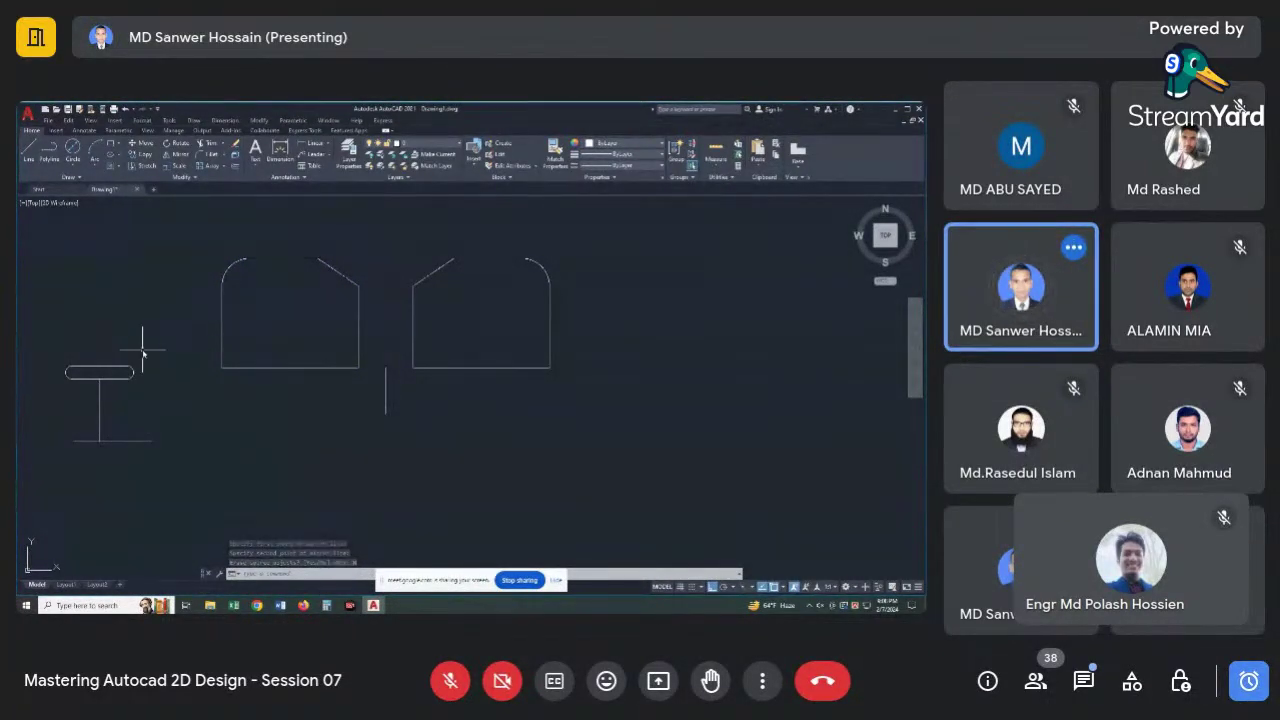
scroll(205, 318, "down", 5)
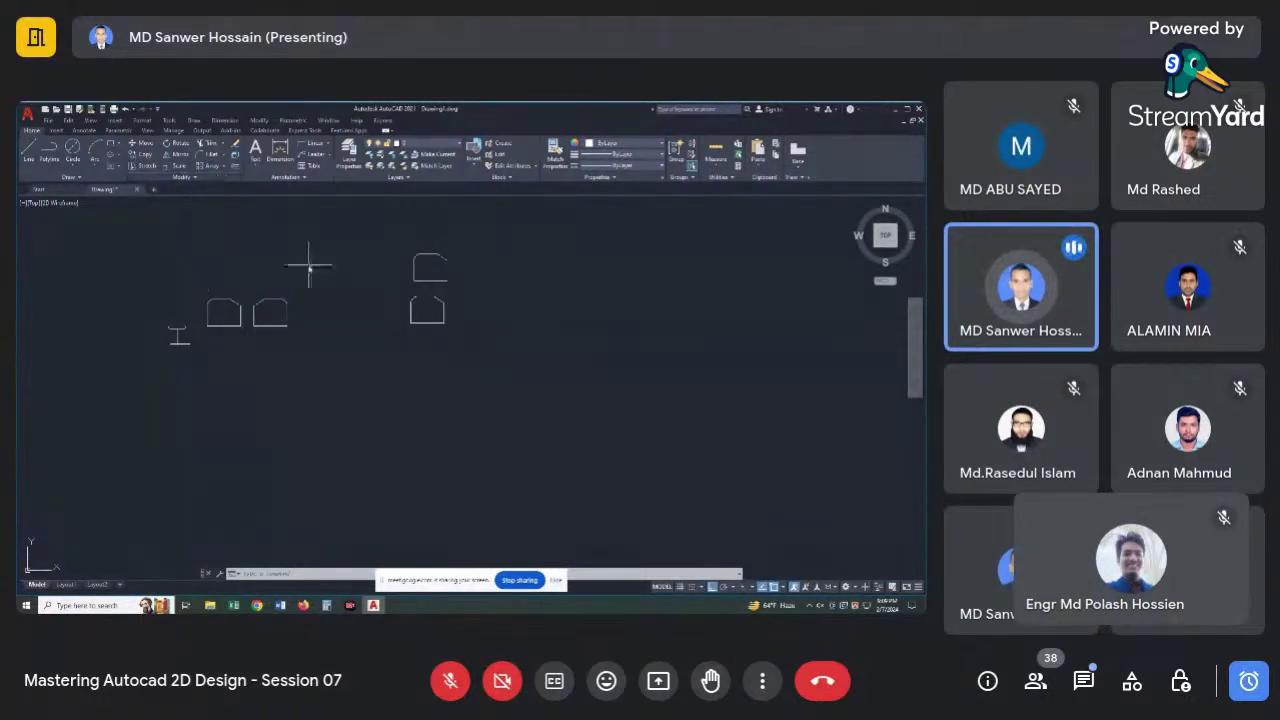
scroll(300, 262, "down", 2)
scroll(294, 277, "up", 2)
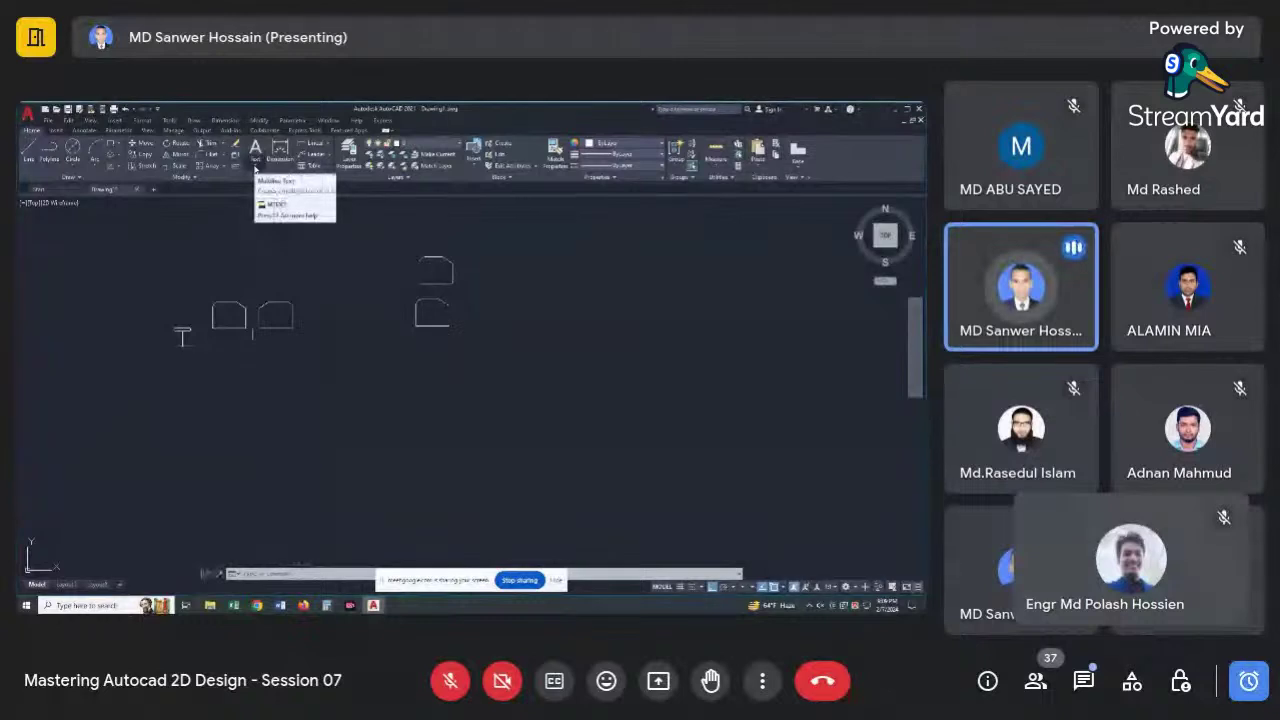
Place a large multiline text label reading 'AutoCAD' inside the outline.
left_click(256, 166)
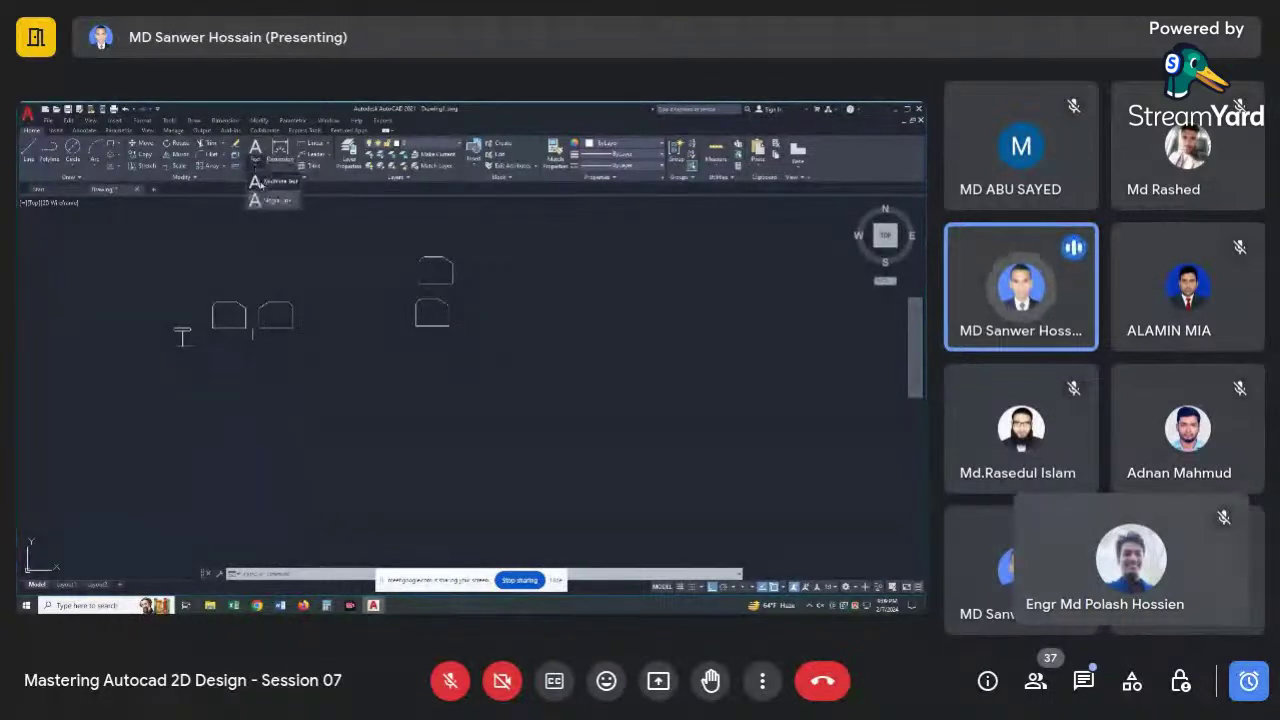
left_click(258, 182)
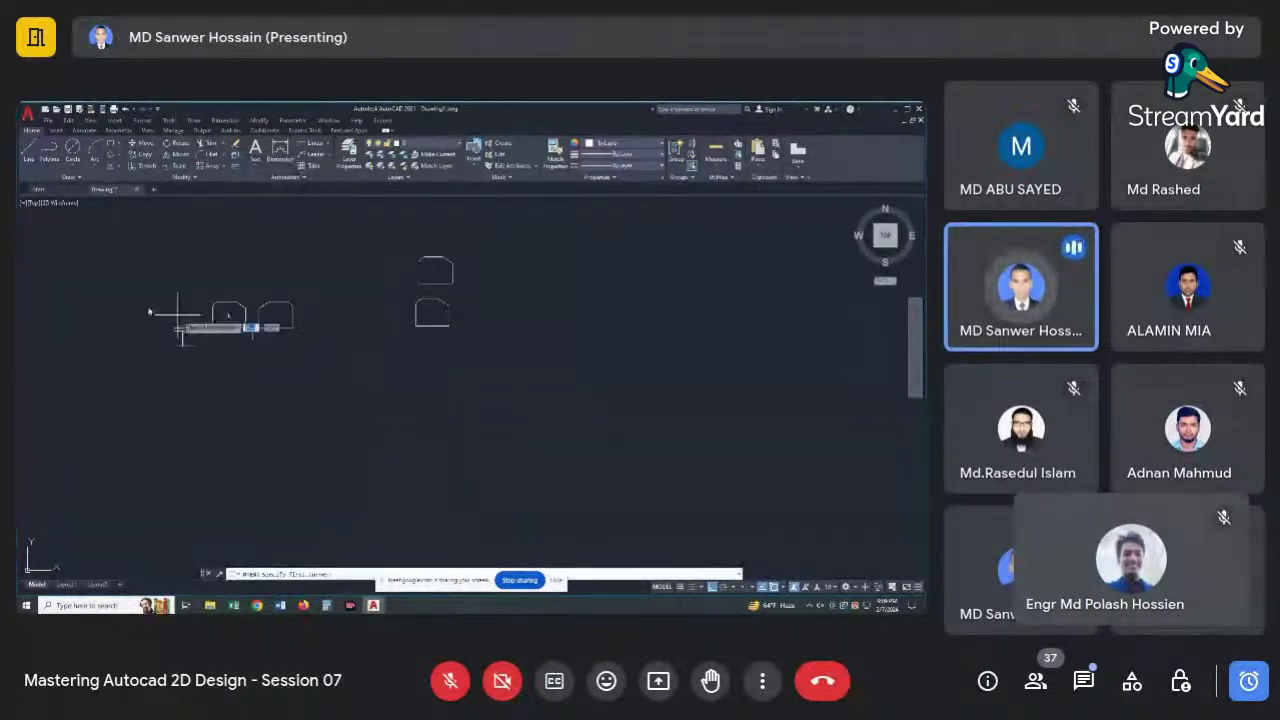
scroll(178, 318, "up", 2)
scroll(471, 357, "up", 2)
scroll(372, 375, "up", 2)
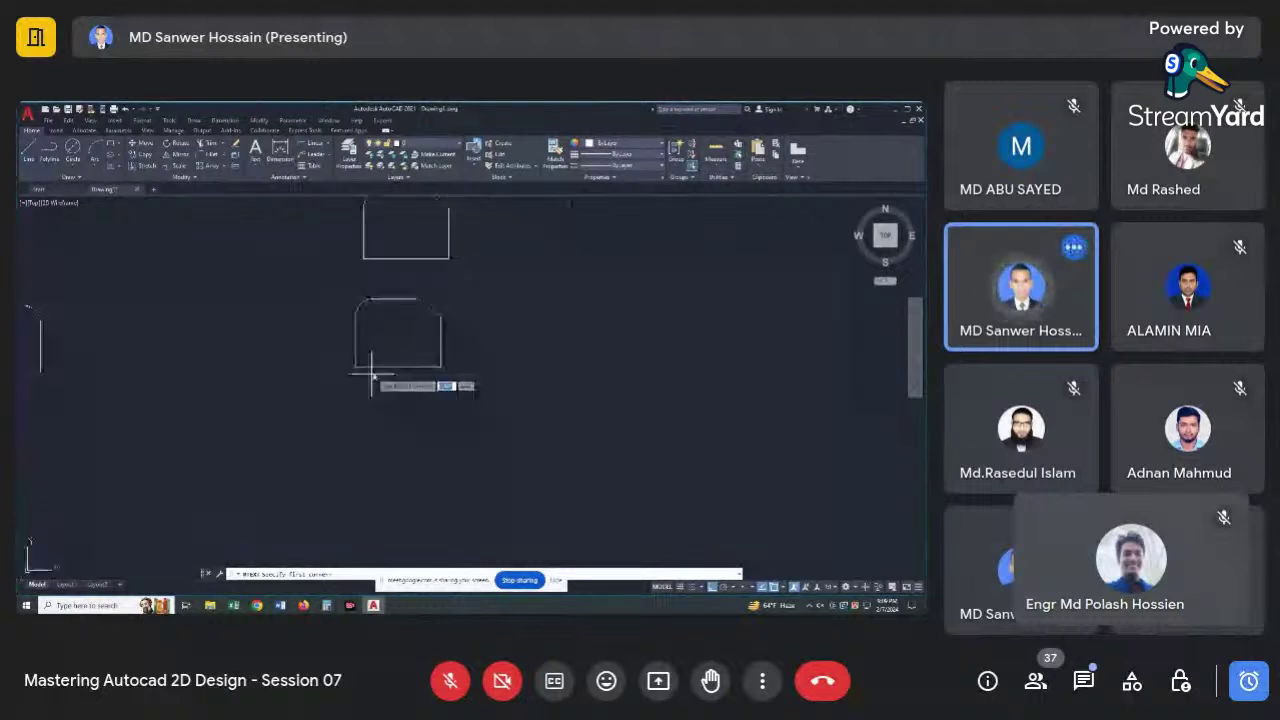
scroll(372, 375, "up", 2)
left_click(364, 295)
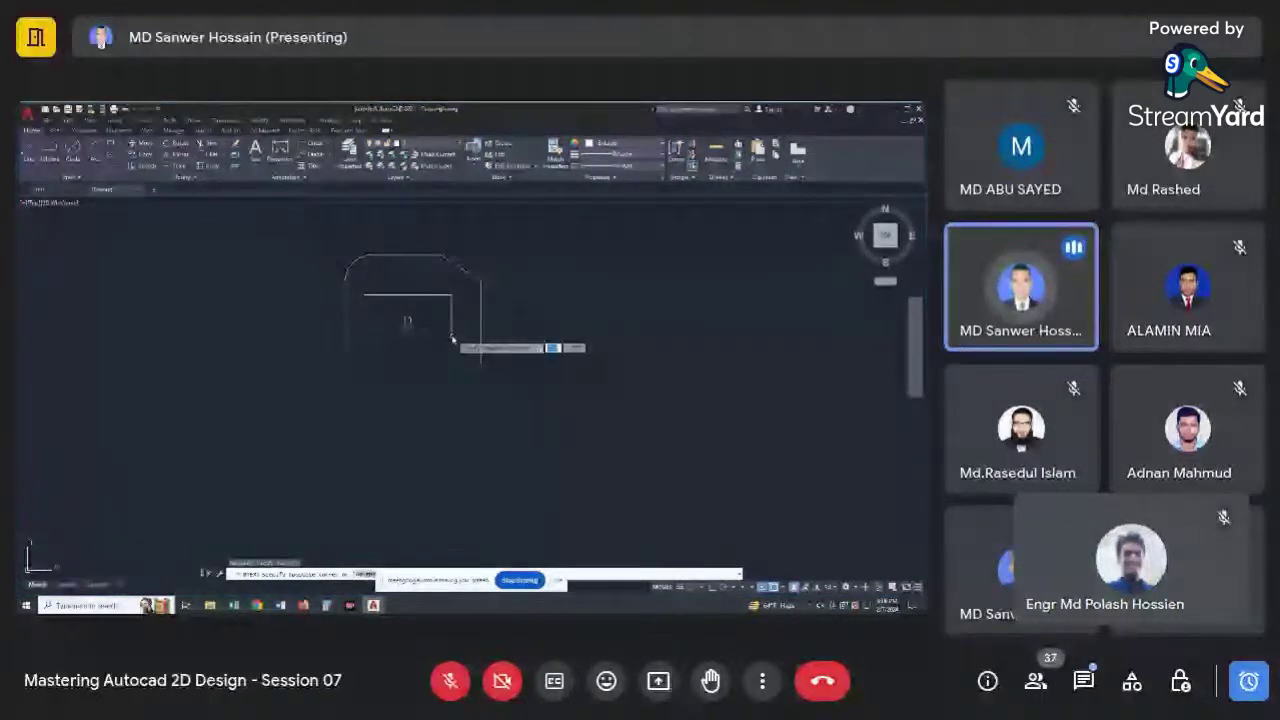
left_click(462, 350)
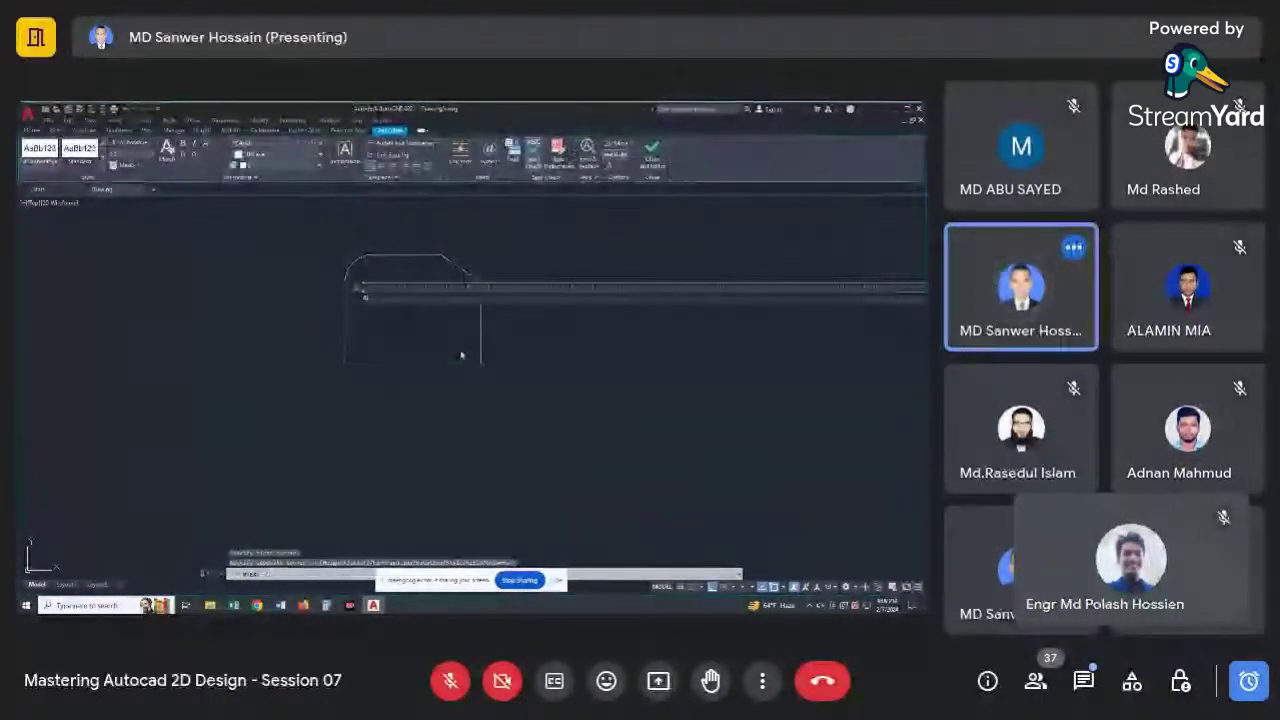
type("Kit")
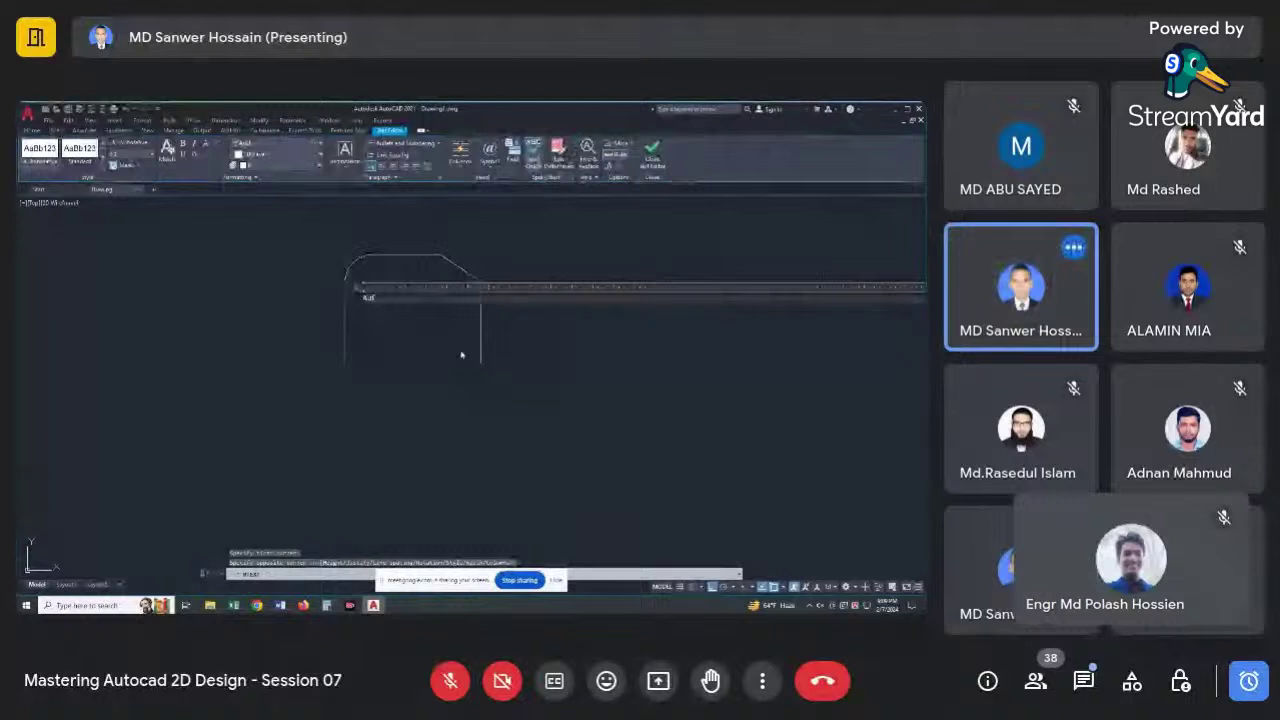
type("oCAD")
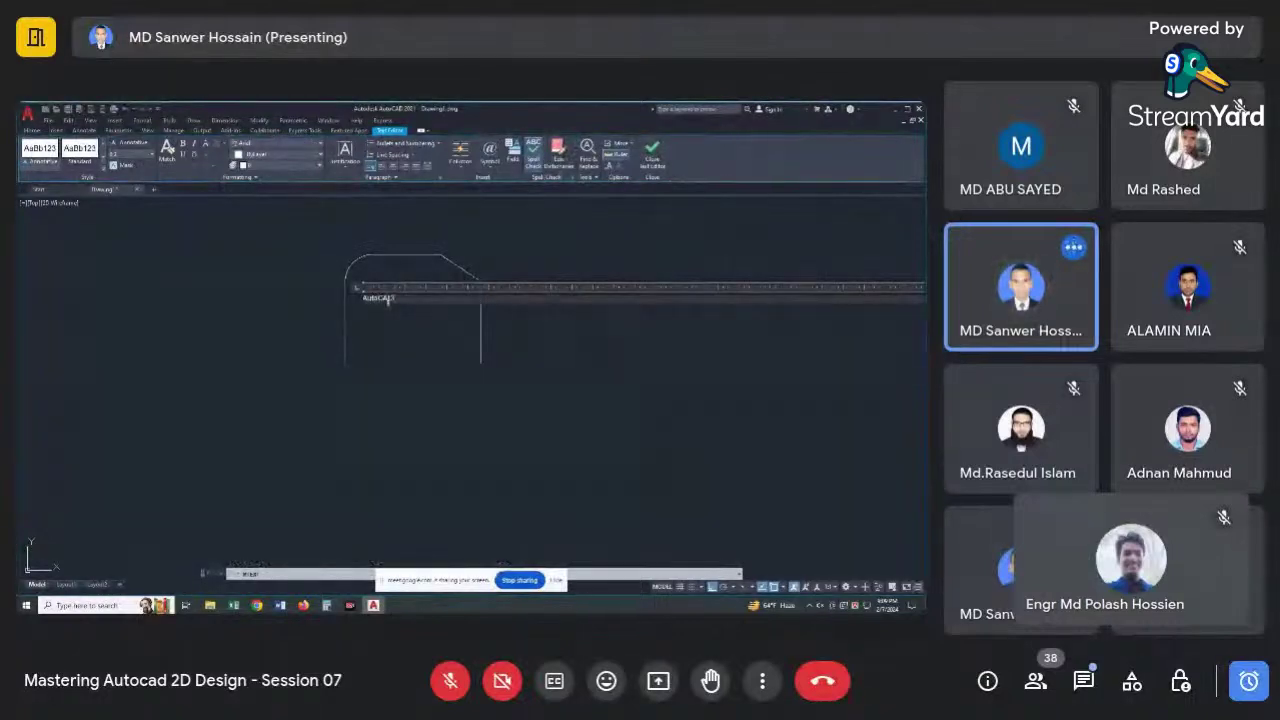
scroll(388, 299, "up", 3)
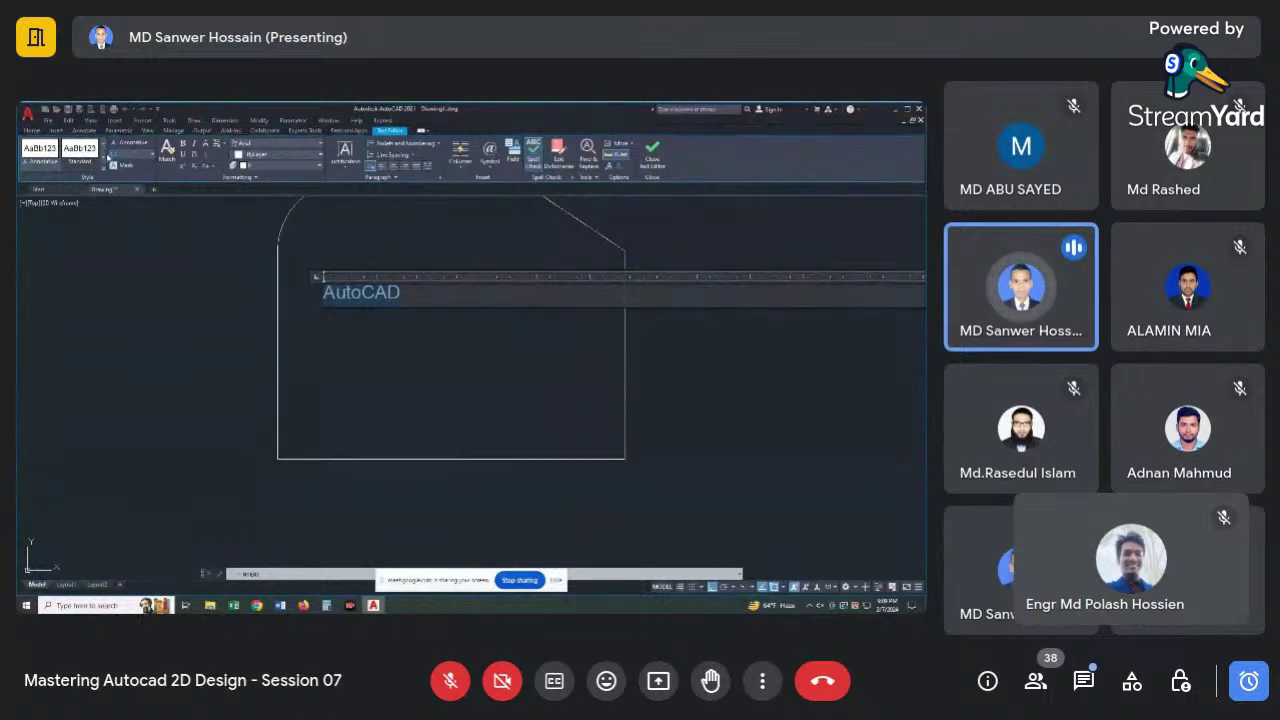
key("Return")
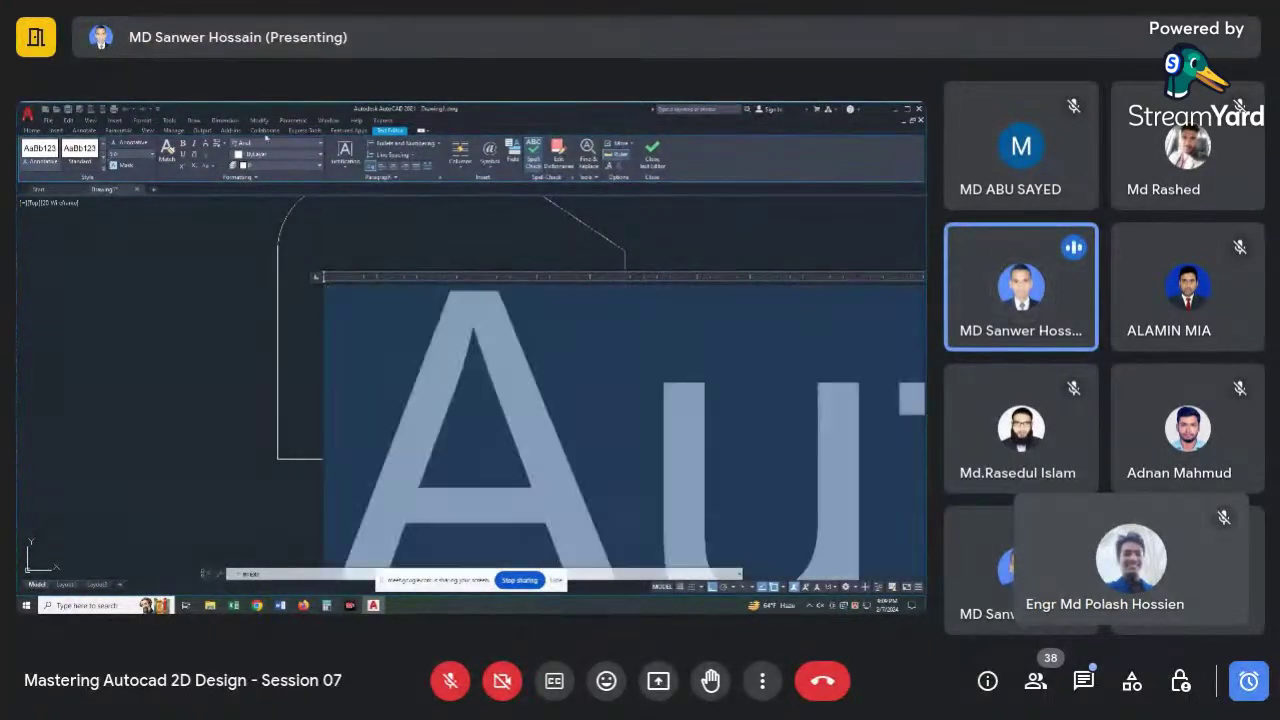
left_click(651, 153)
Zoom out, minimize AutoCAD, then restore it showing the Sub Station Layout drawing.
scroll(549, 340, "down", 4)
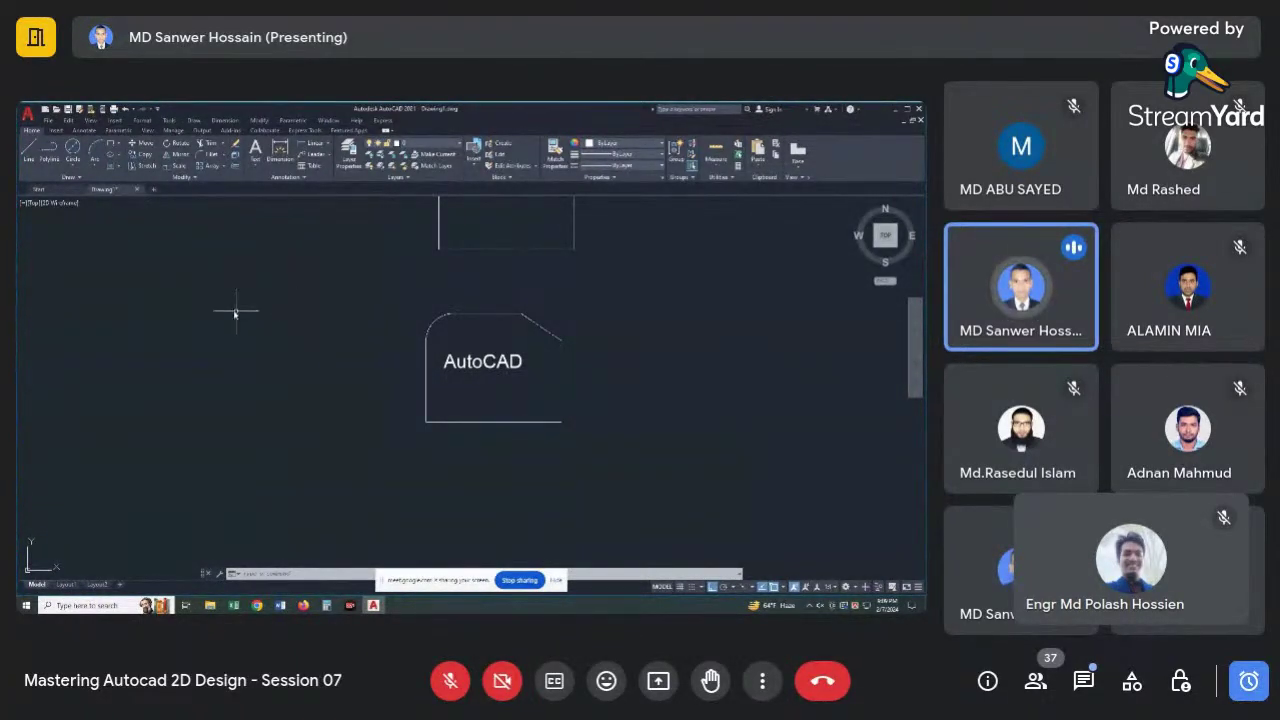
scroll(235, 313, "down", 2)
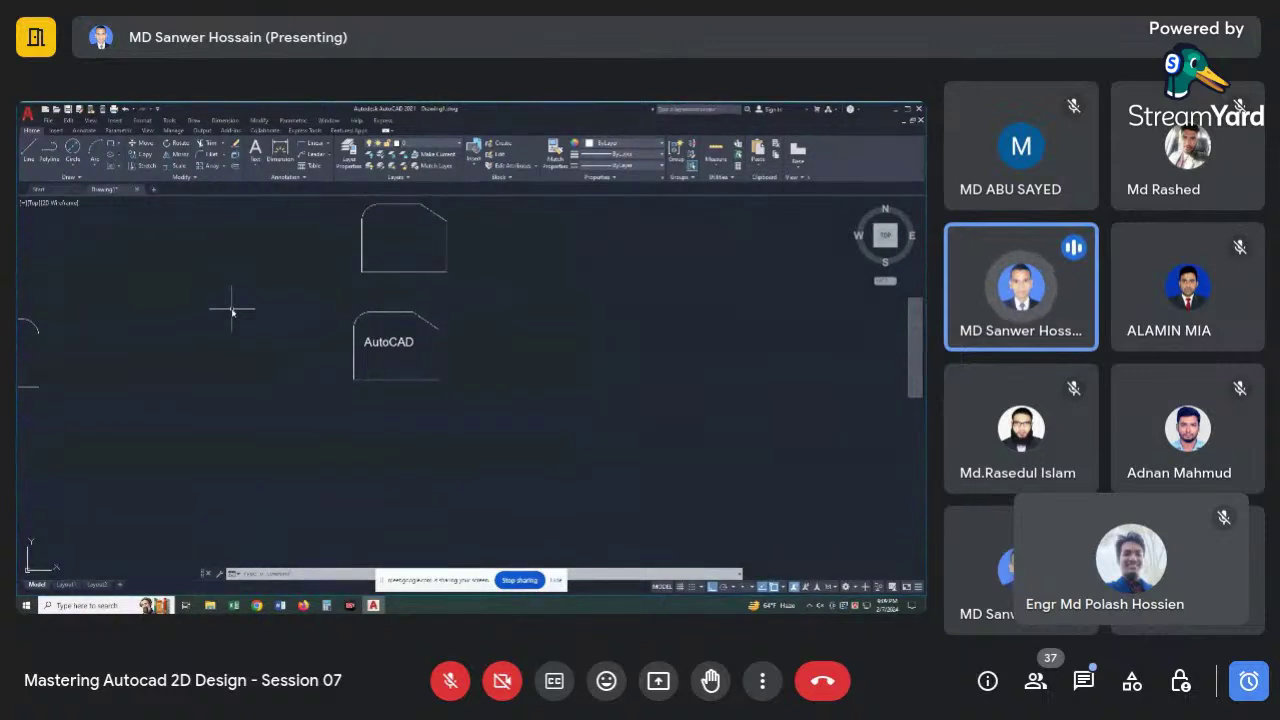
scroll(232, 313, "down", 3)
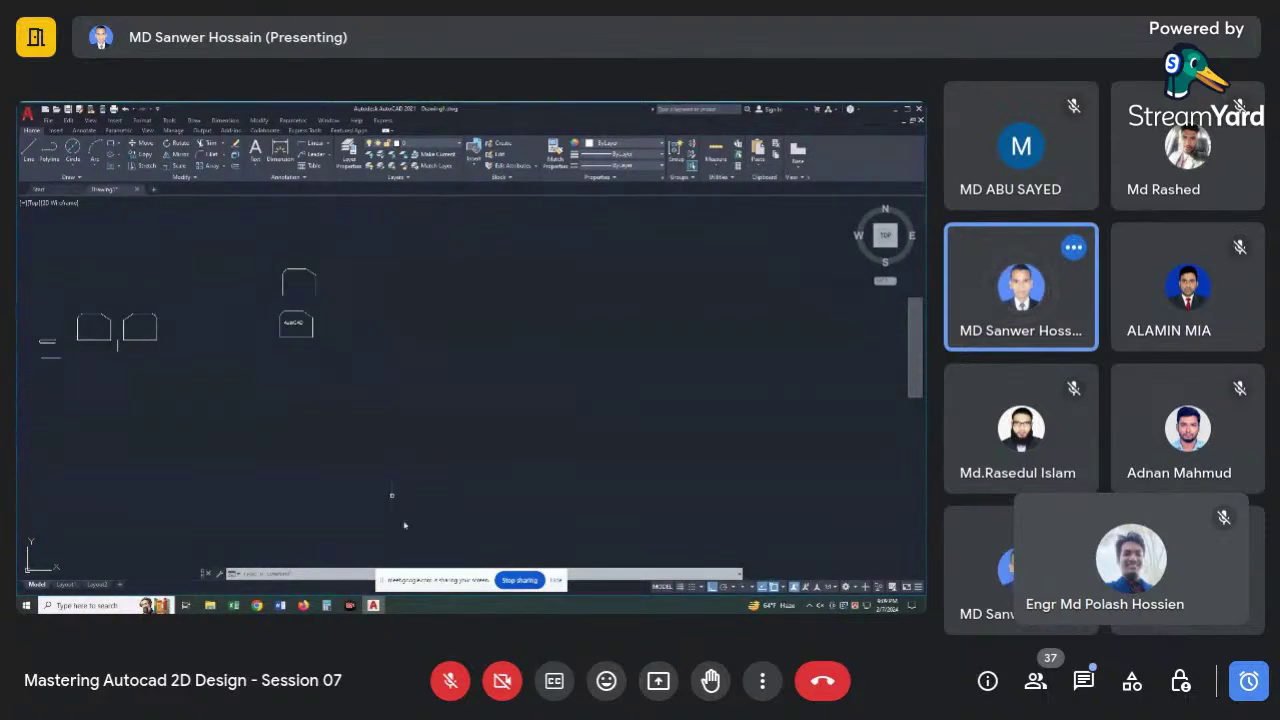
scroll(321, 257, "down", 2)
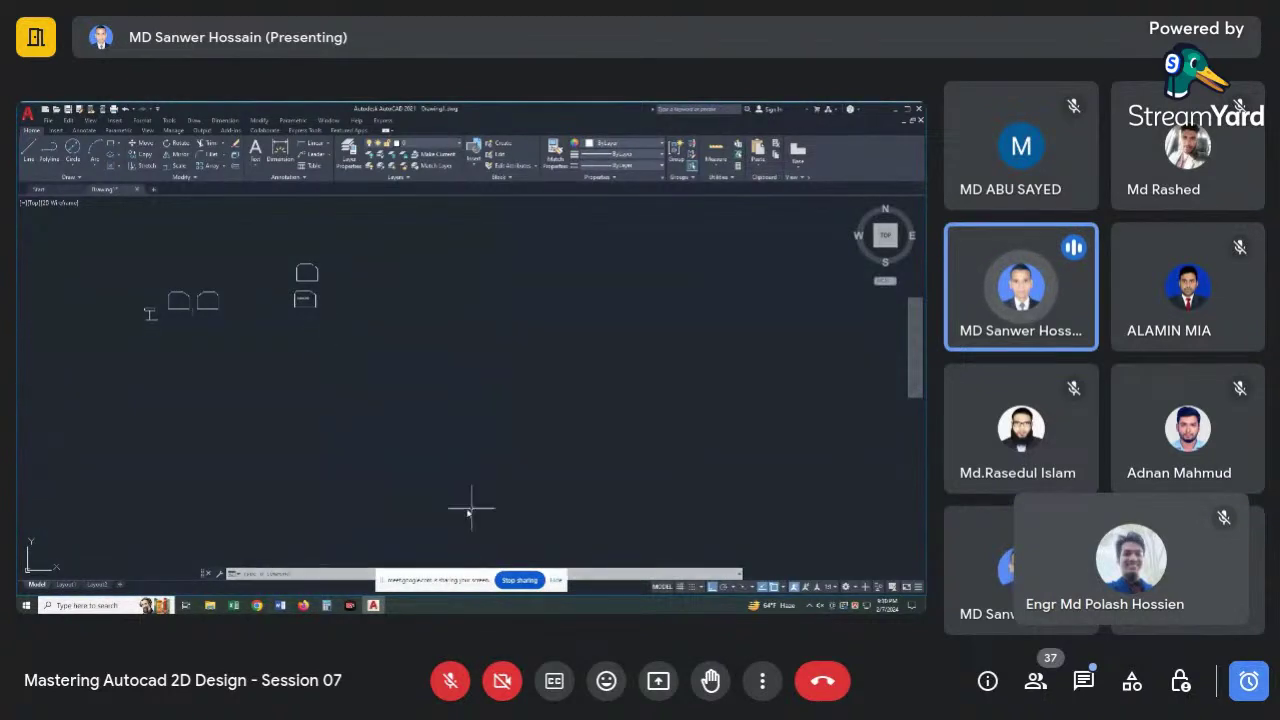
left_click(893, 114)
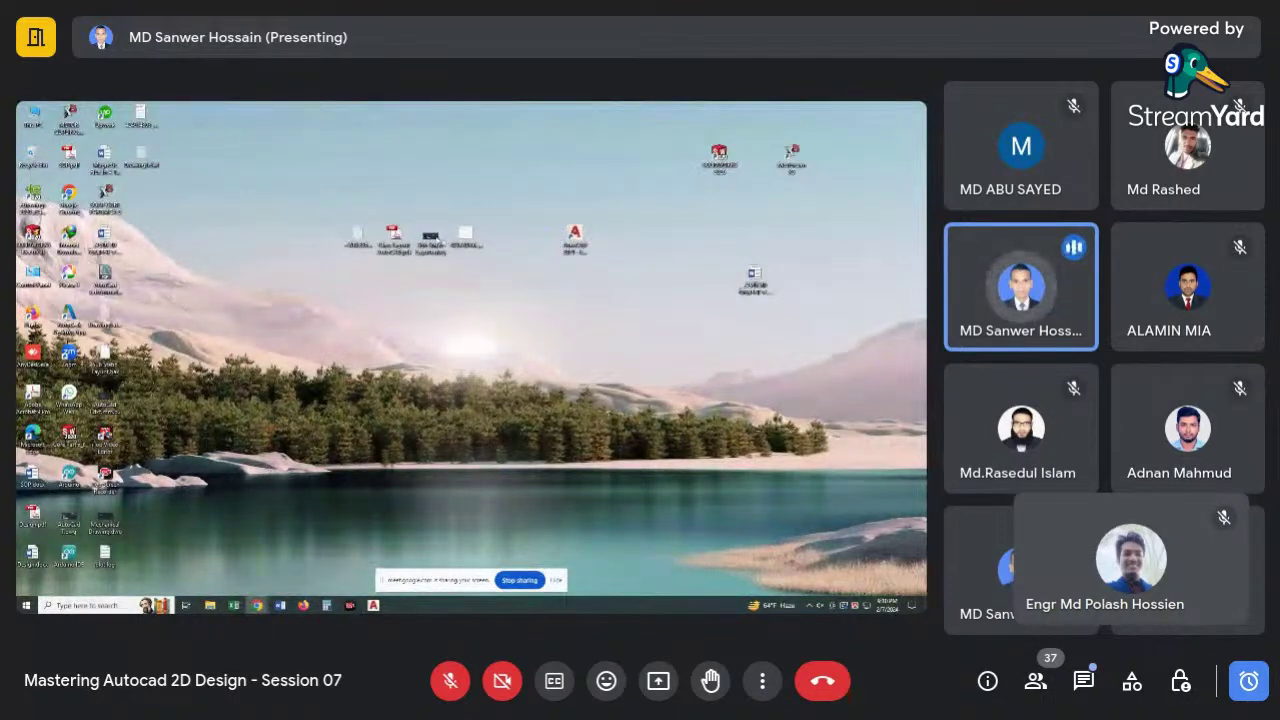
left_click(373, 605)
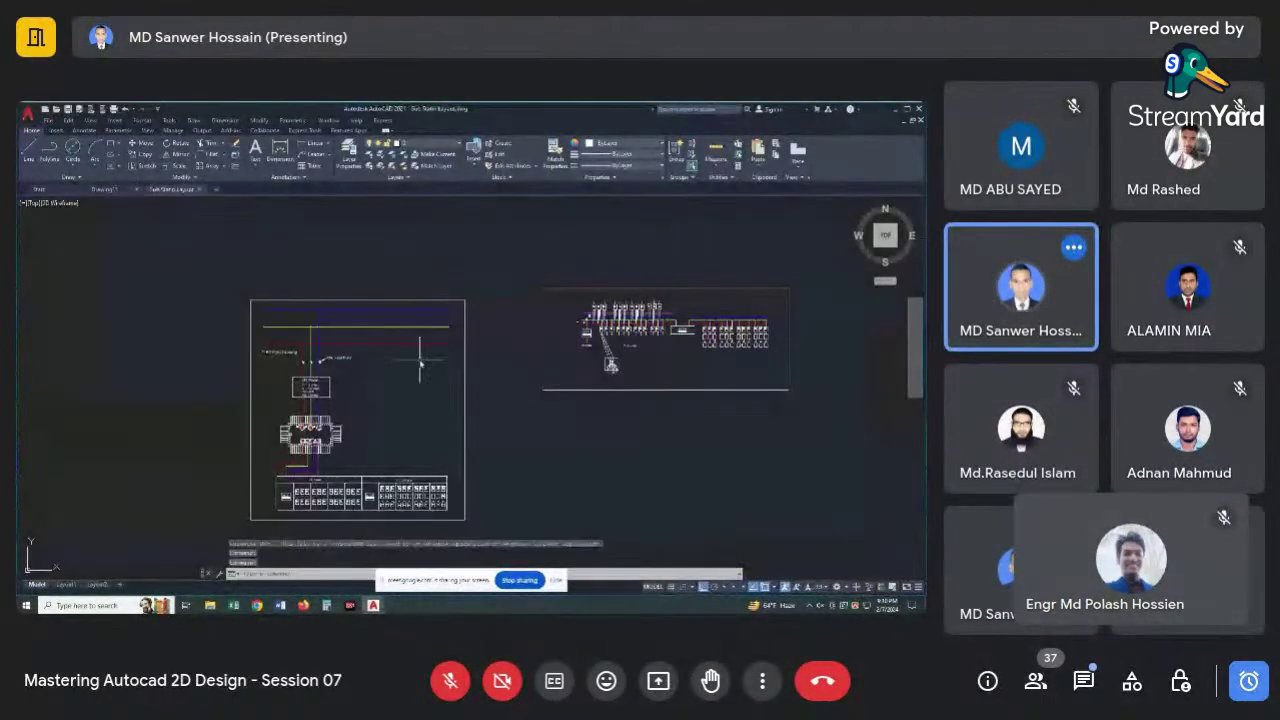
Zoom and pan around the HT Panel area until both drawing frames are visible.
scroll(420, 365, "down", 5)
scroll(409, 375, "up", 5)
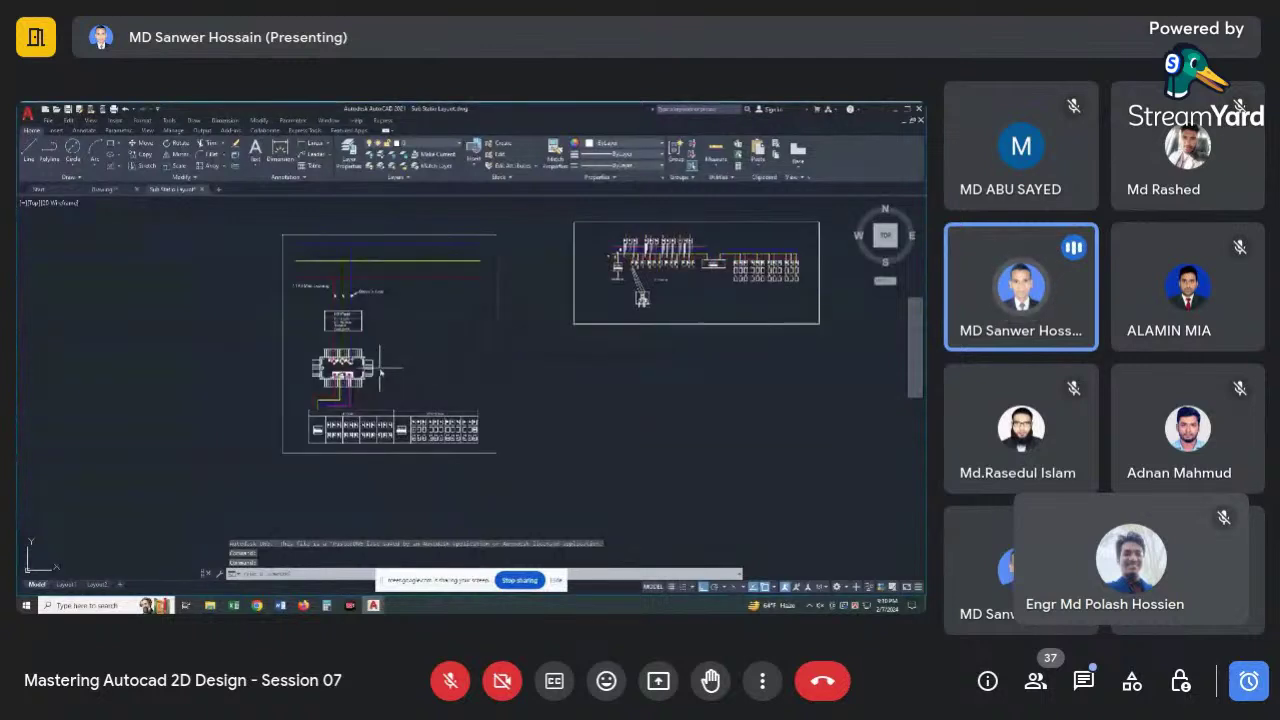
scroll(382, 312, "up", 2)
scroll(392, 365, "down", 3)
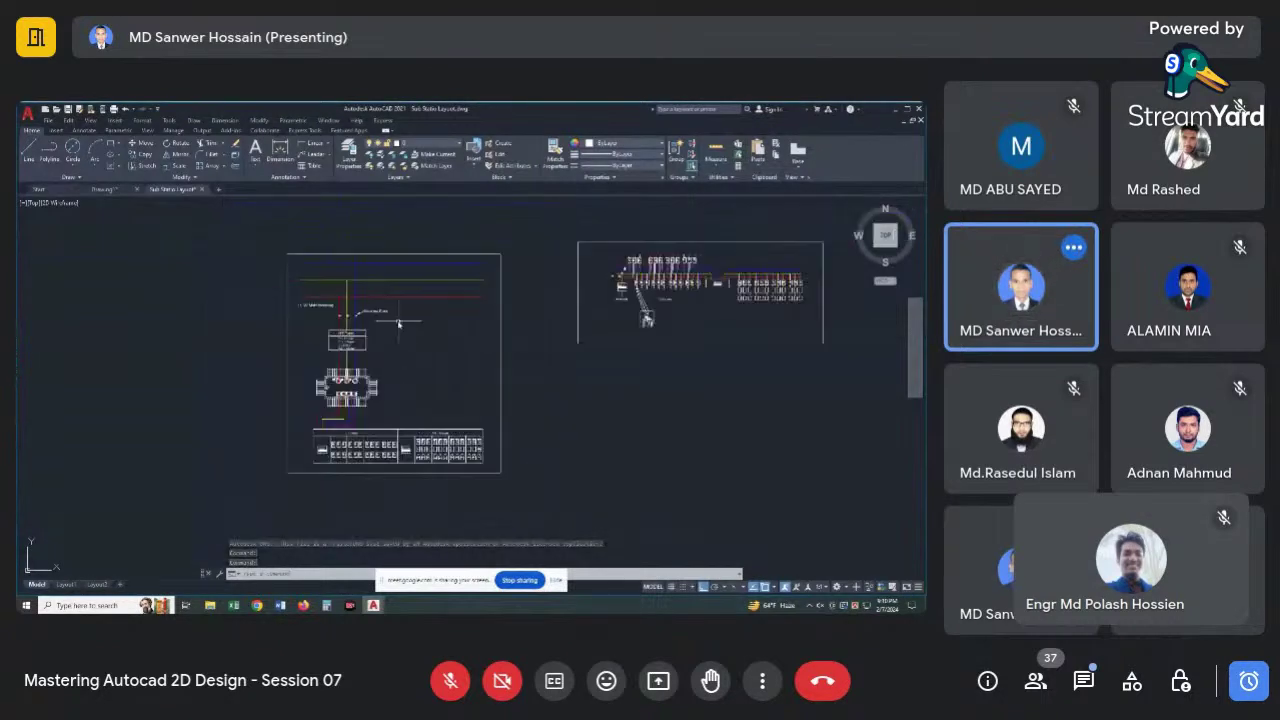
scroll(410, 372, "up", 3)
scroll(392, 388, "up", 4)
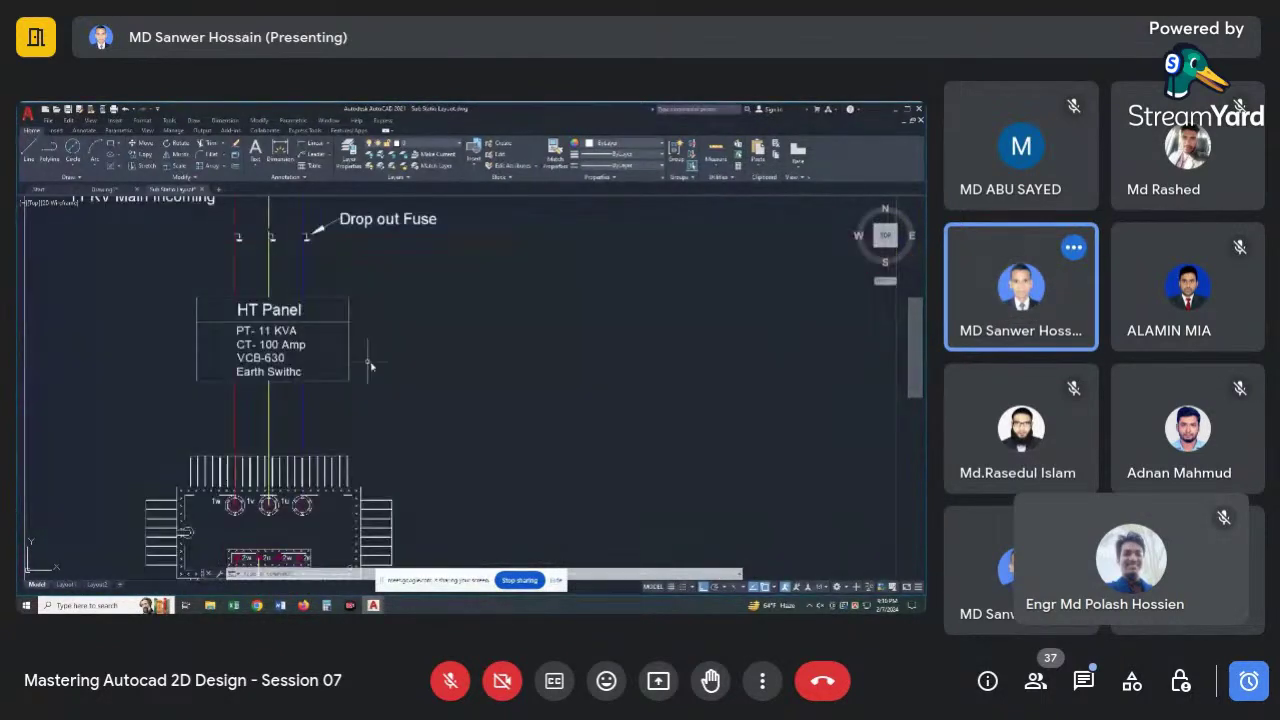
scroll(400, 390, "down", 5)
scroll(410, 393, "up", 3)
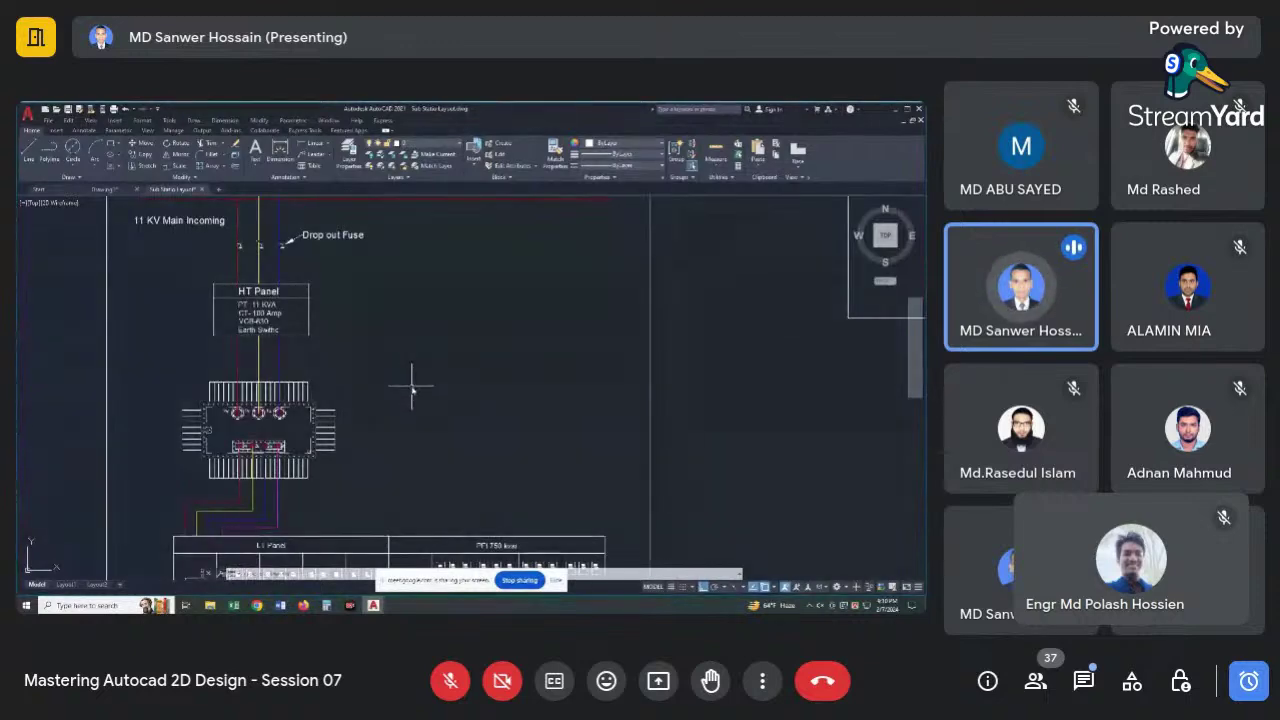
scroll(414, 380, "down", 5)
scroll(300, 360, "up", 3)
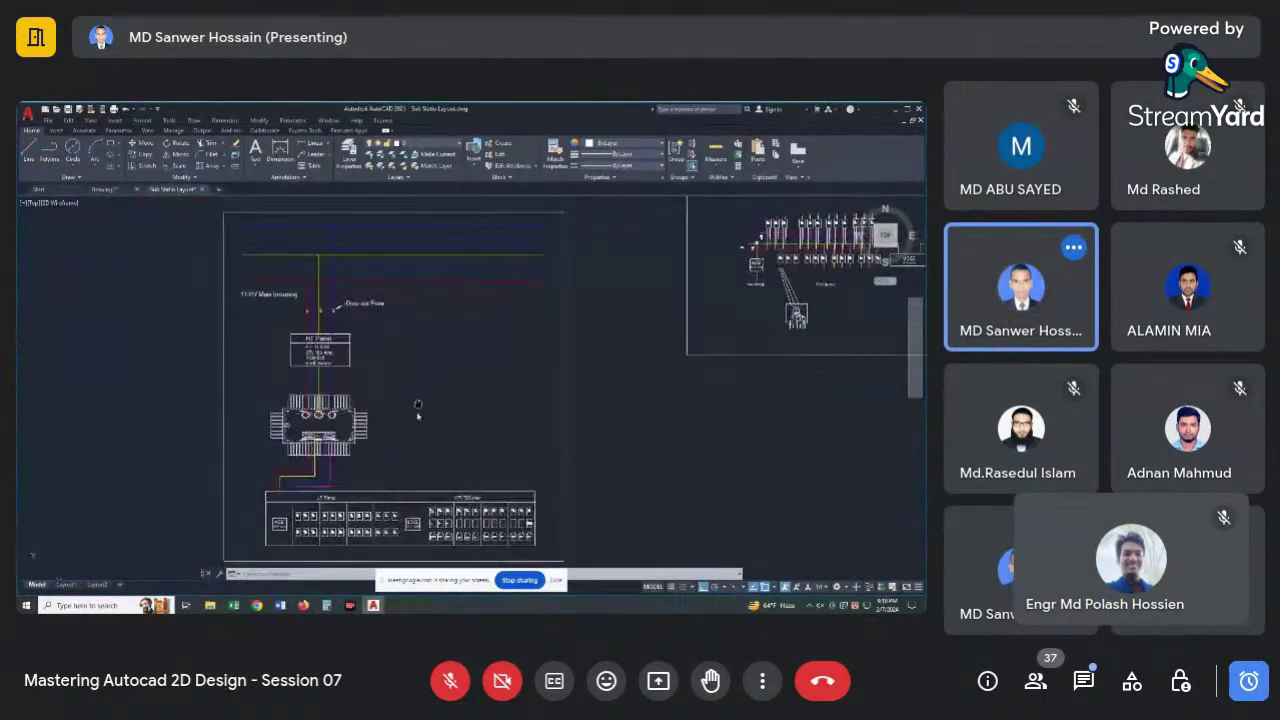
scroll(285, 351, "up", 3)
scroll(285, 351, "down", 3)
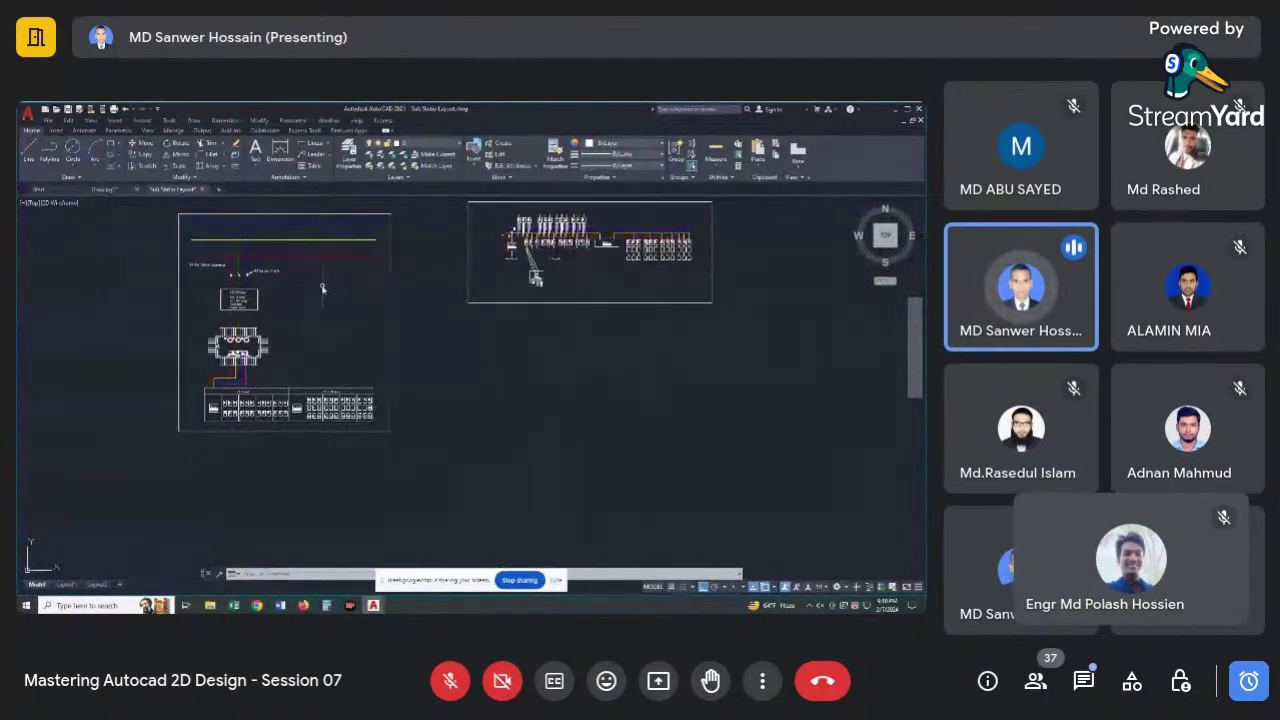
middle_click_drag(329, 271, 360, 365)
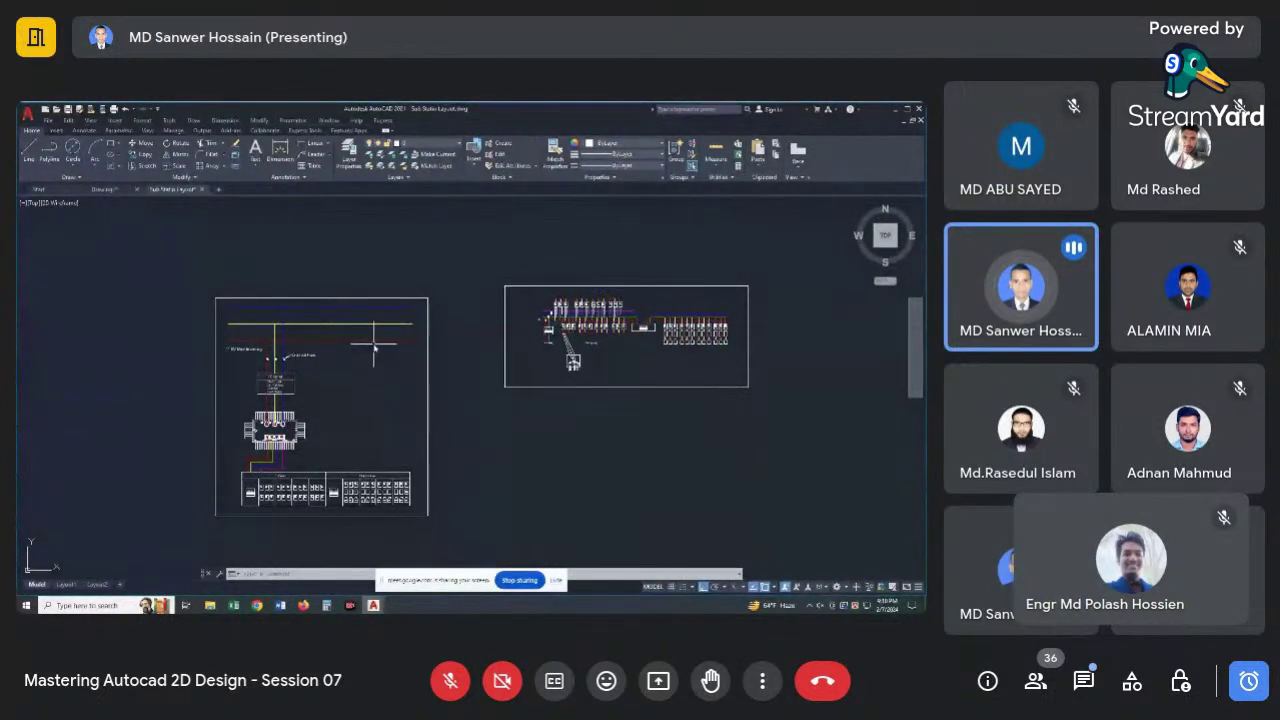
scroll(280, 358, "up", 4)
scroll(290, 355, "down", 2)
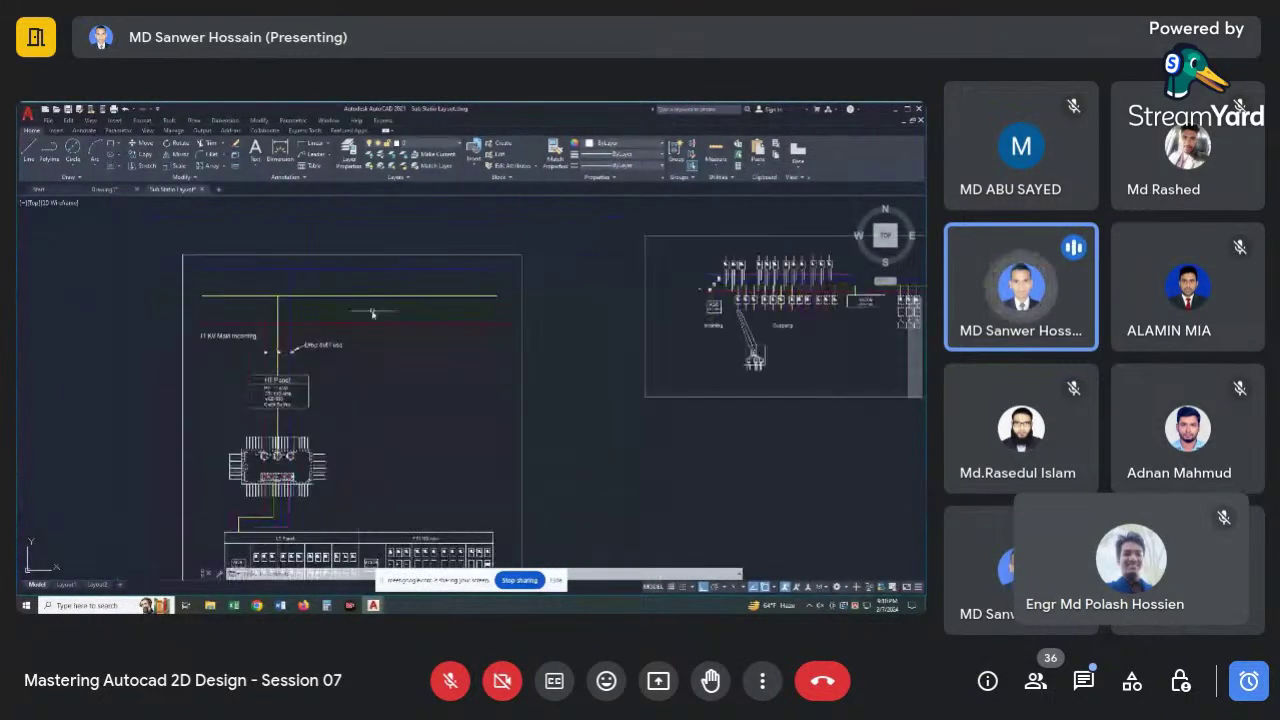
In Drawing1, color the upper outline Red, then delete it.
left_click(104, 192)
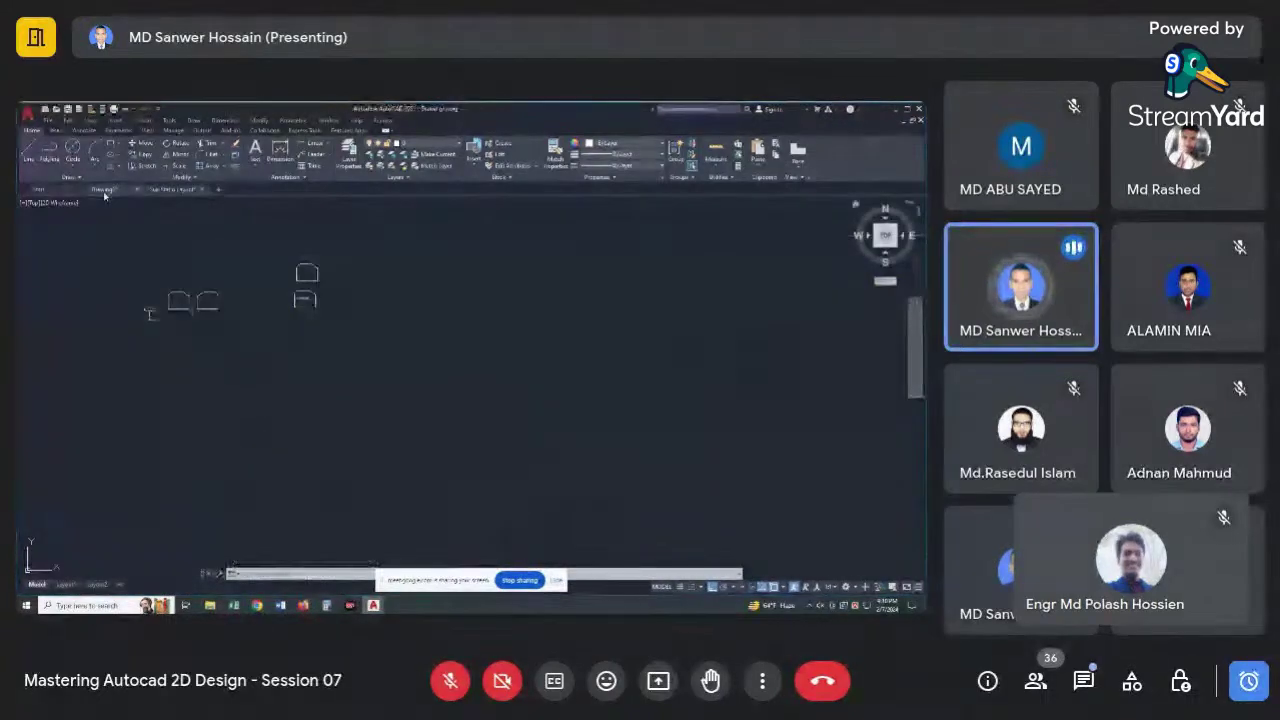
scroll(420, 350, "up", 4)
scroll(420, 348, "down", 2)
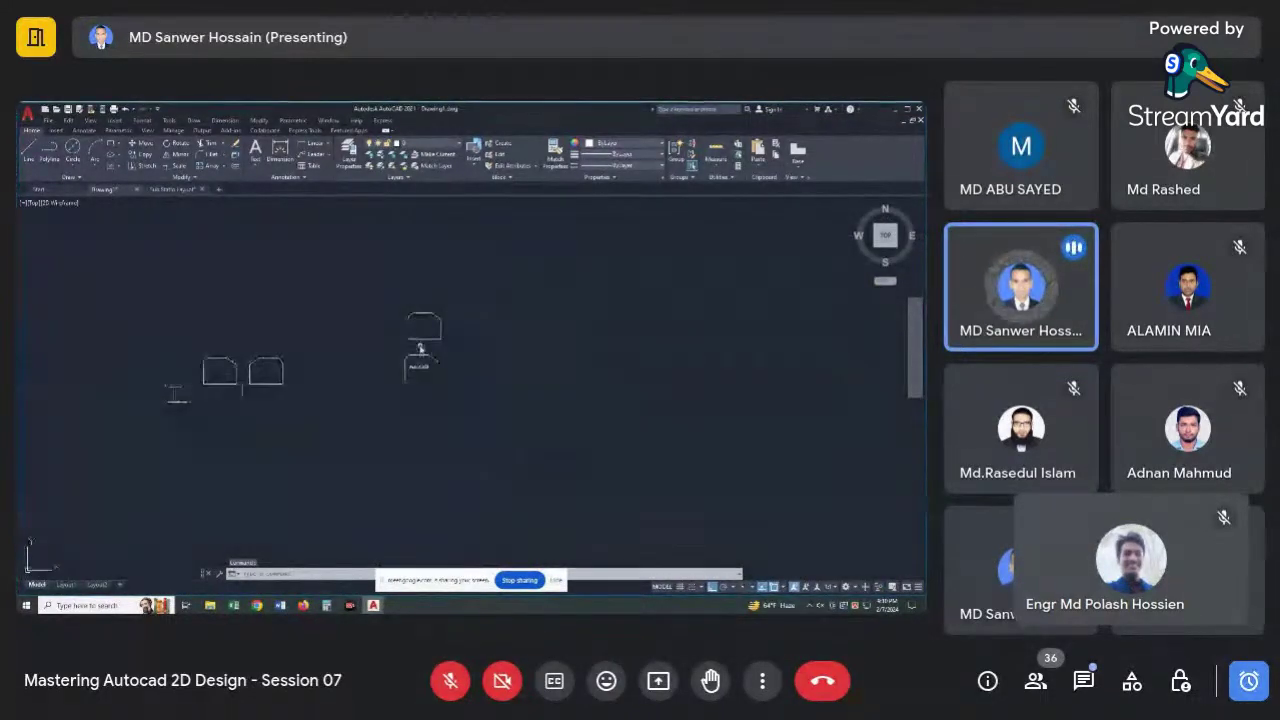
scroll(420, 347, "up", 3)
left_click_drag(491, 251, 360, 350)
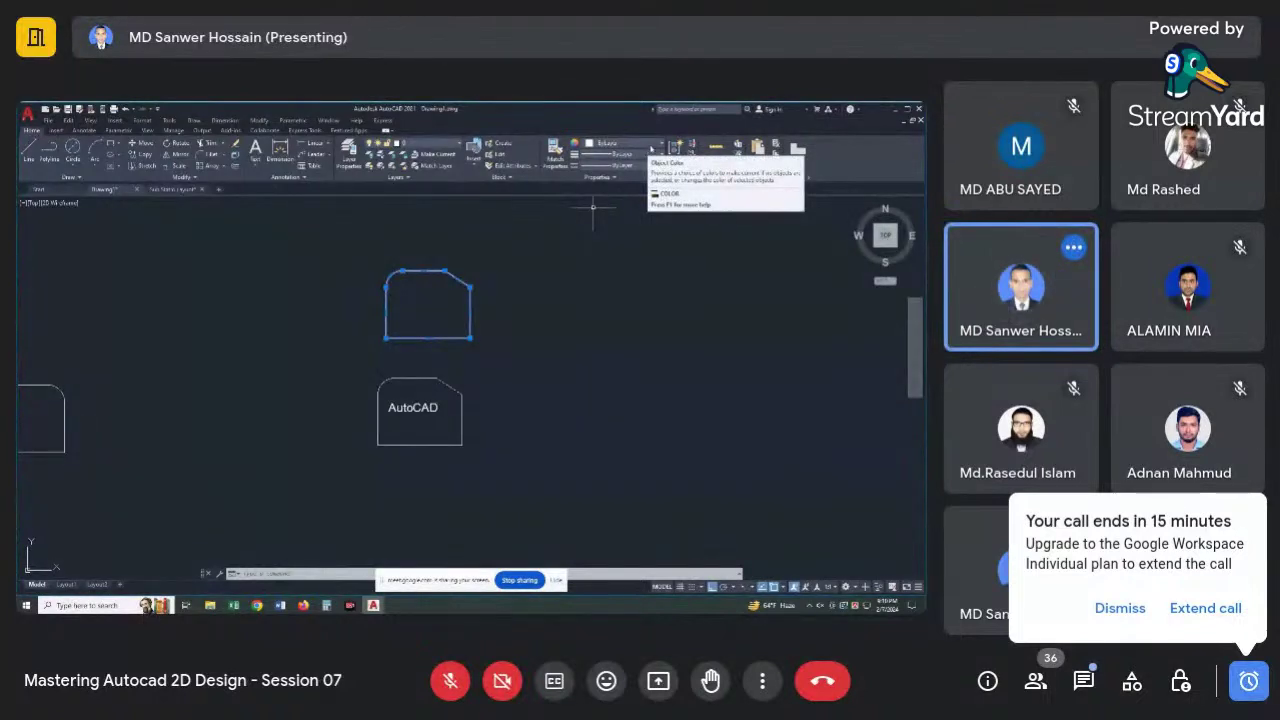
left_click(657, 146)
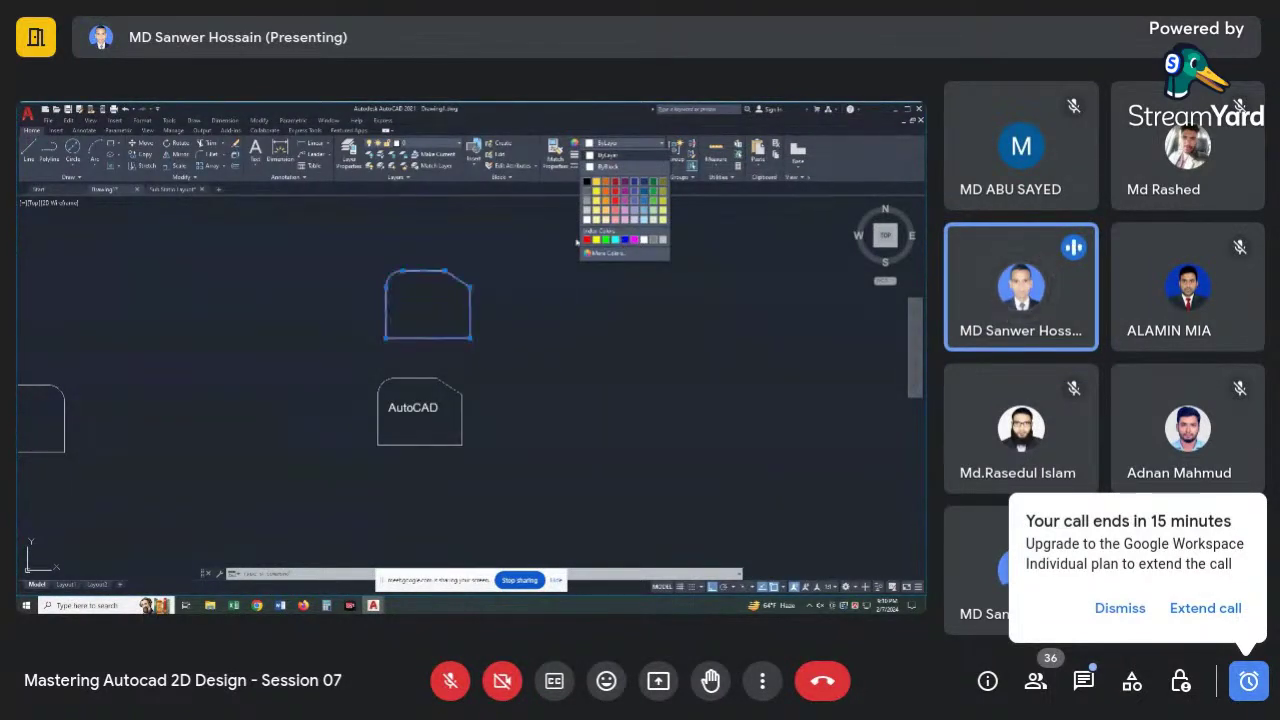
left_click(587, 240)
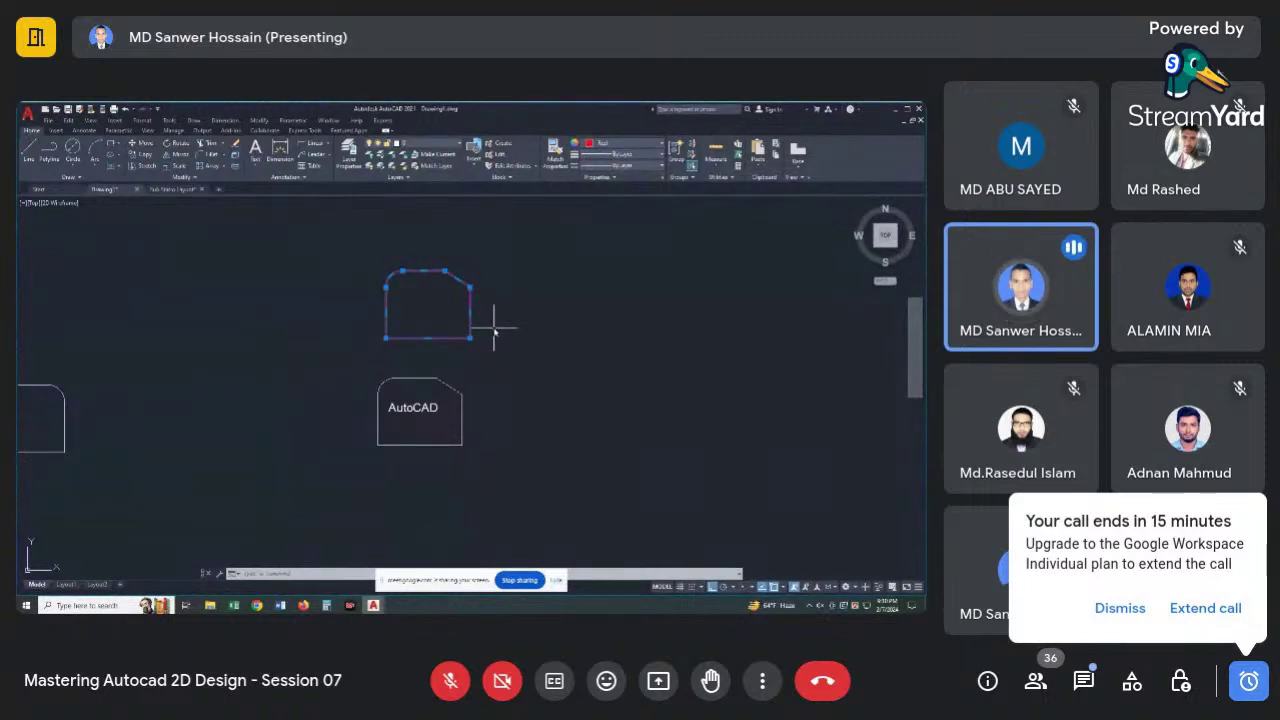
left_click(1109, 597)
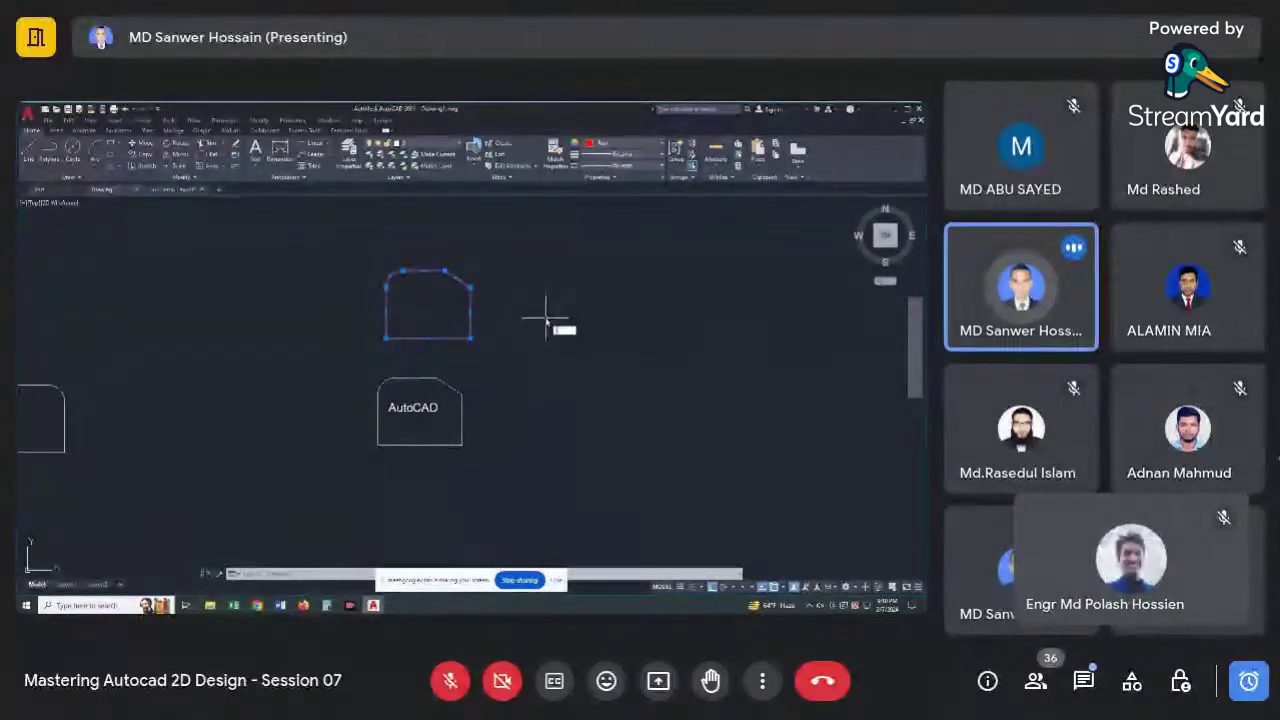
key("Delete")
key("Escape")
key("Escape")
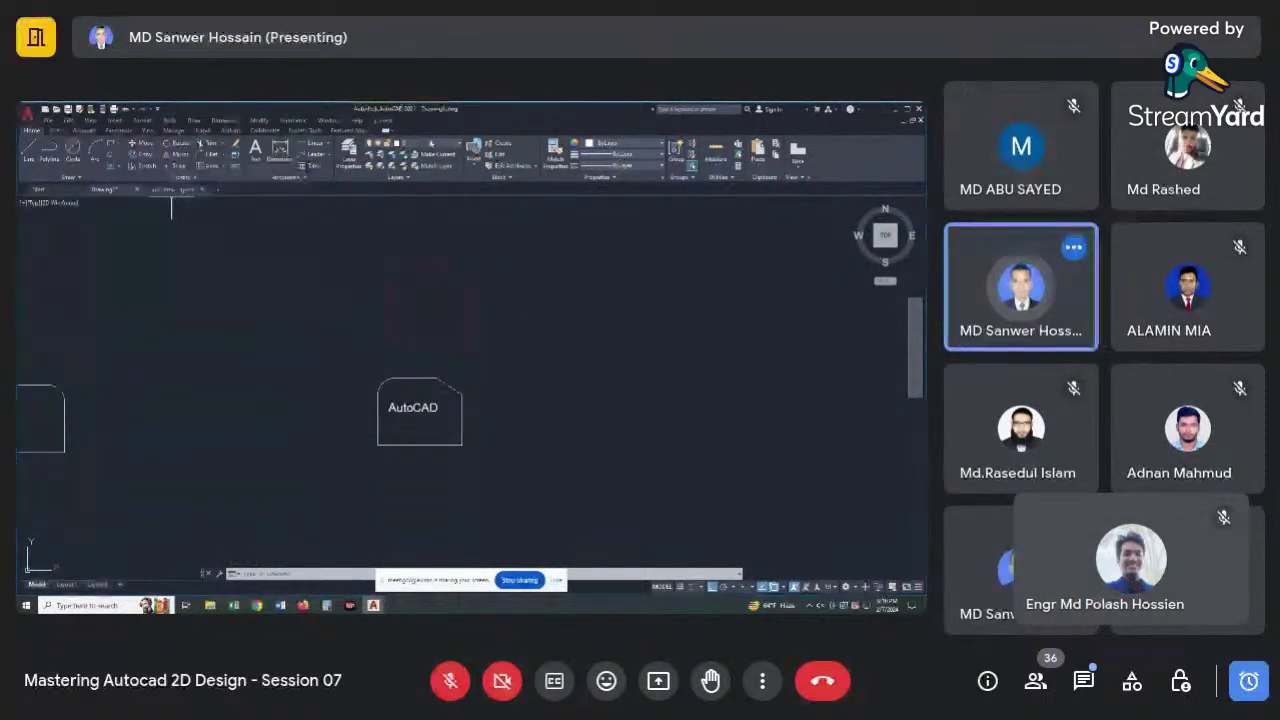
left_click(171, 190)
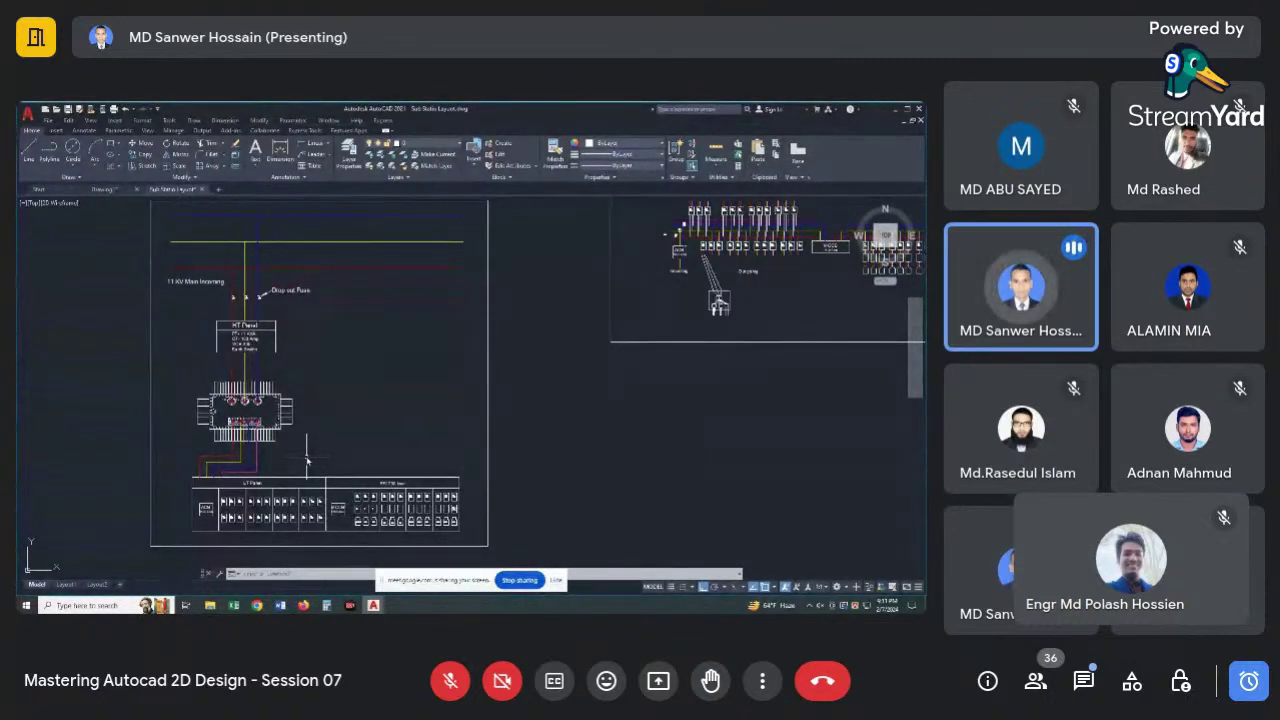
scroll(297, 418, "down", 2)
scroll(305, 292, "up", 4)
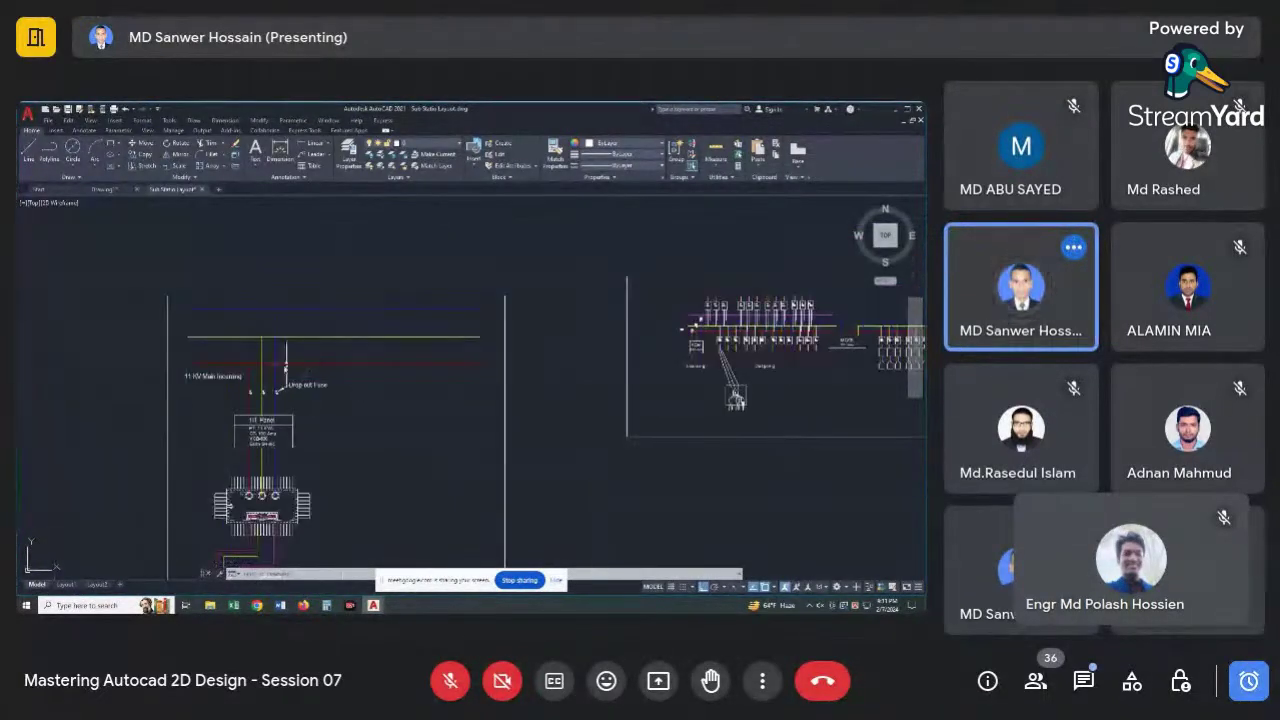
scroll(375, 380, "down", 2)
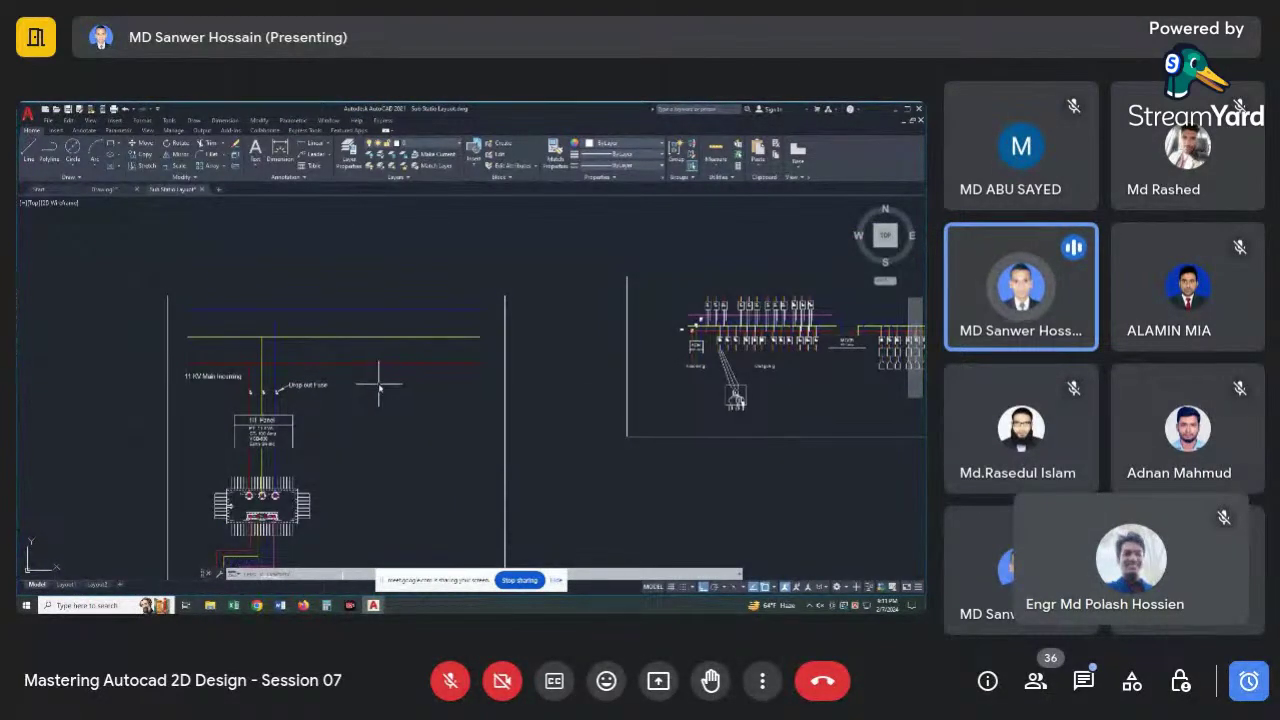
scroll(379, 388, "up", 2)
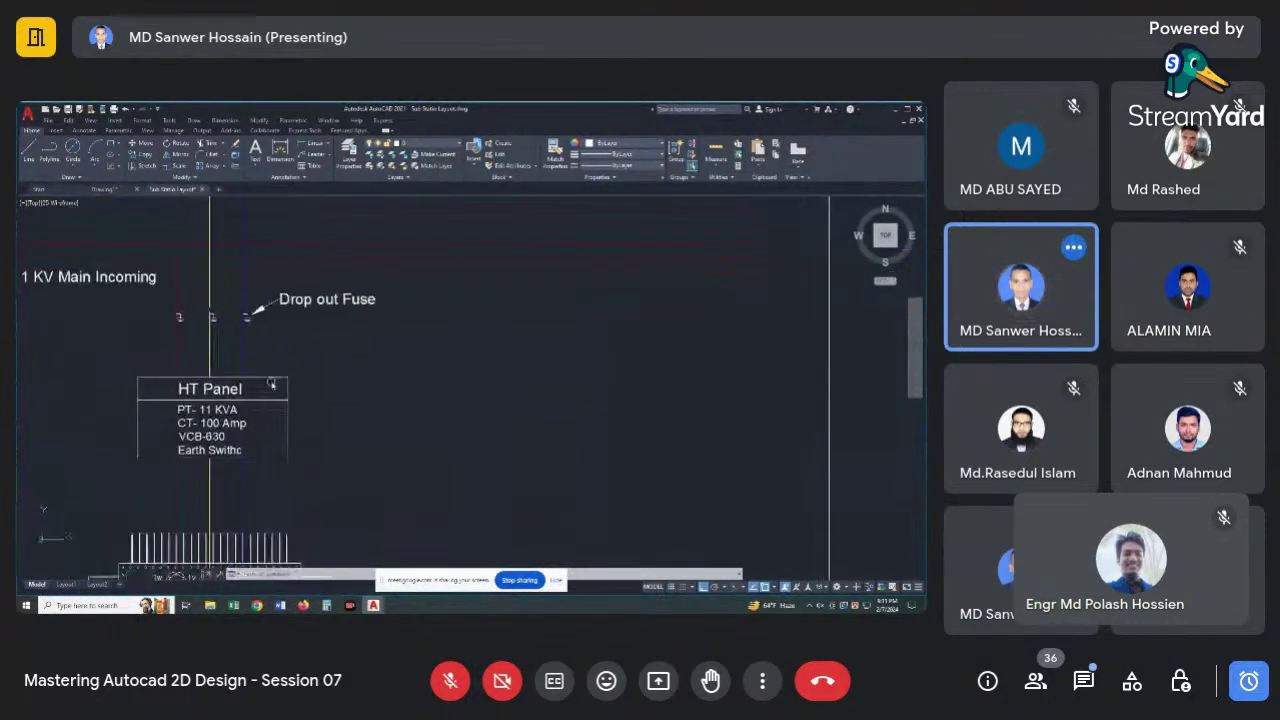
scroll(300, 320, "down", 2)
scroll(280, 379, "up", 2)
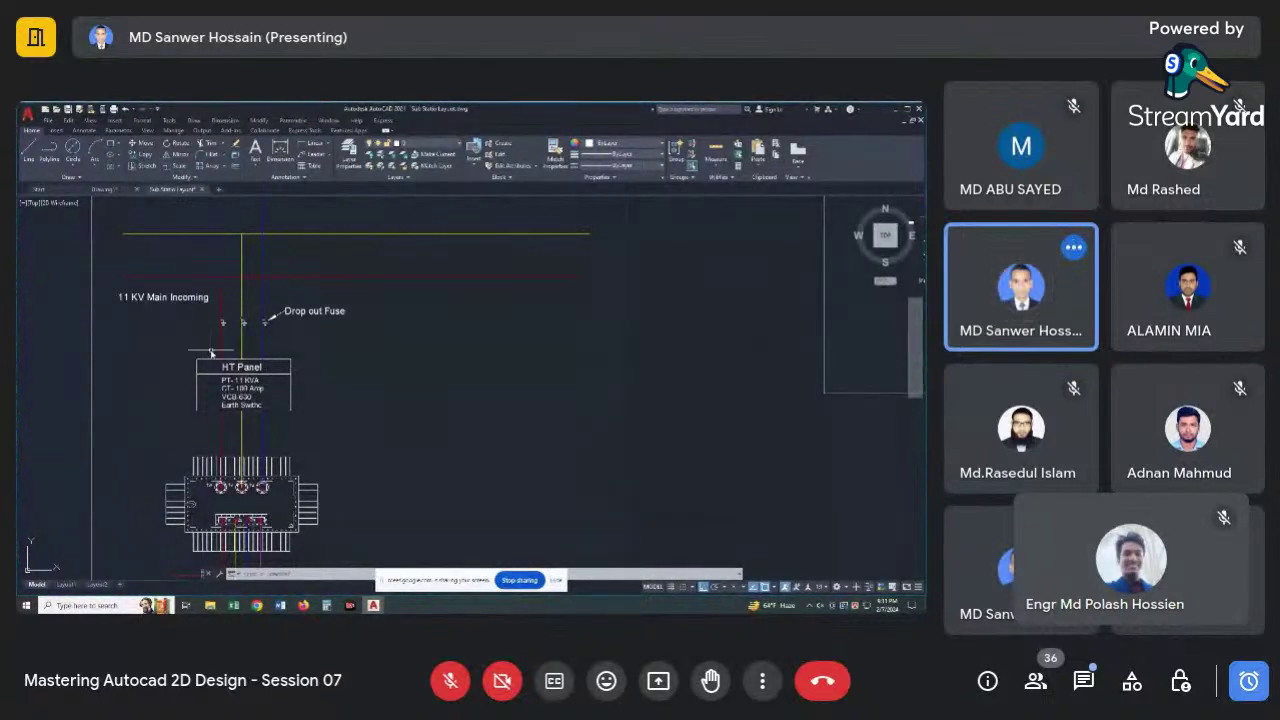
scroll(212, 347, "down", 3)
scroll(180, 334, "up", 5)
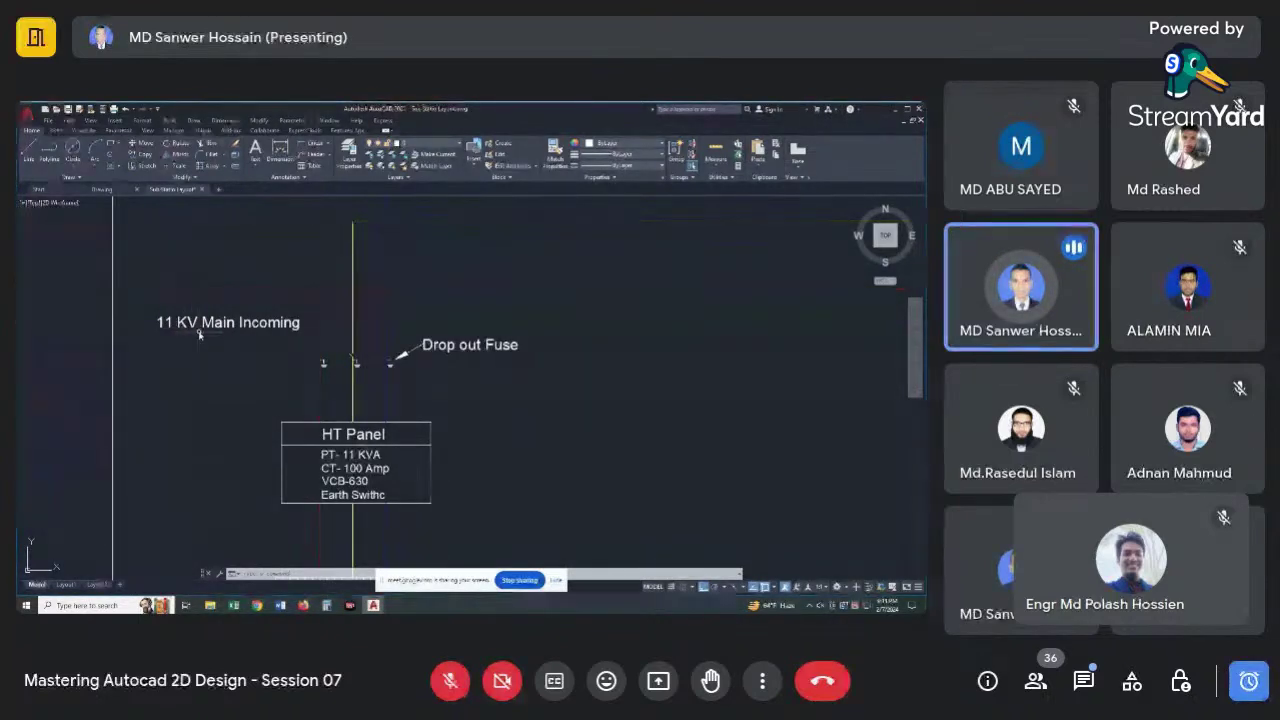
scroll(238, 322, "down", 2)
scroll(300, 318, "up", 2)
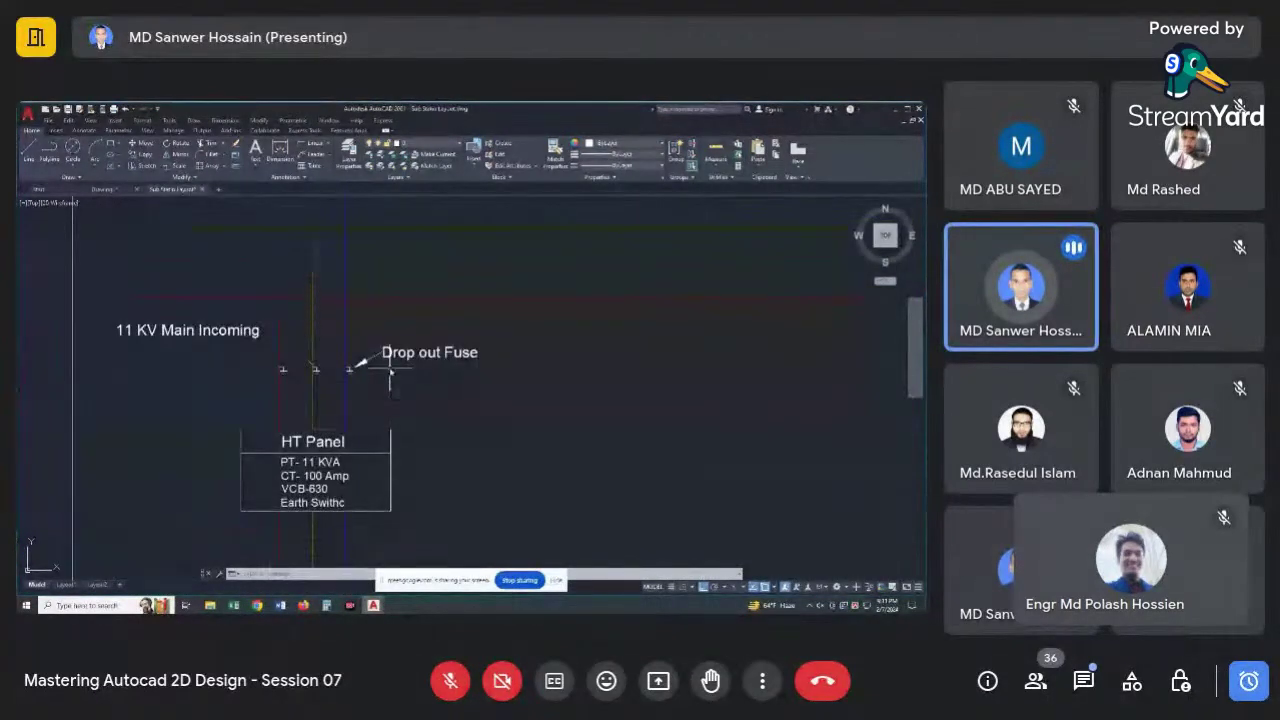
scroll(418, 363, "down", 2)
scroll(420, 435, "up", 2)
middle_click_drag(296, 436, 291, 372)
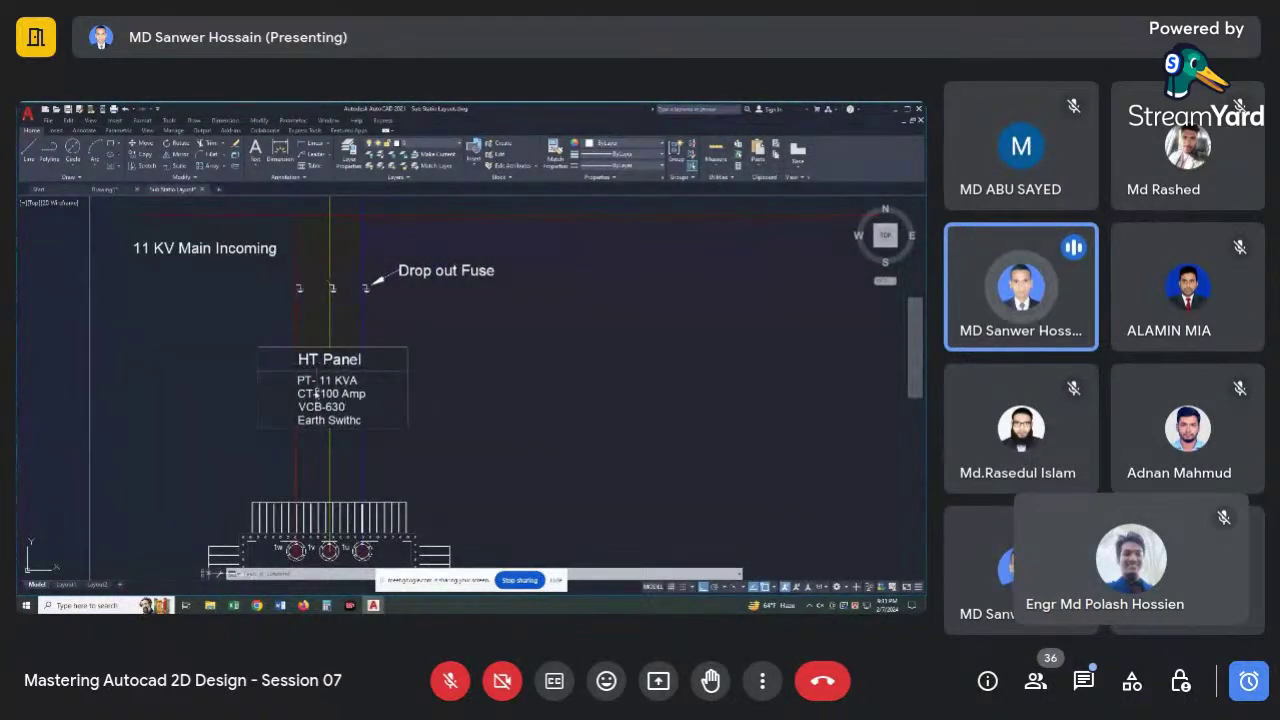
scroll(316, 393, "down", 1)
scroll(316, 390, "down", 1)
scroll(316, 375, "up", 2)
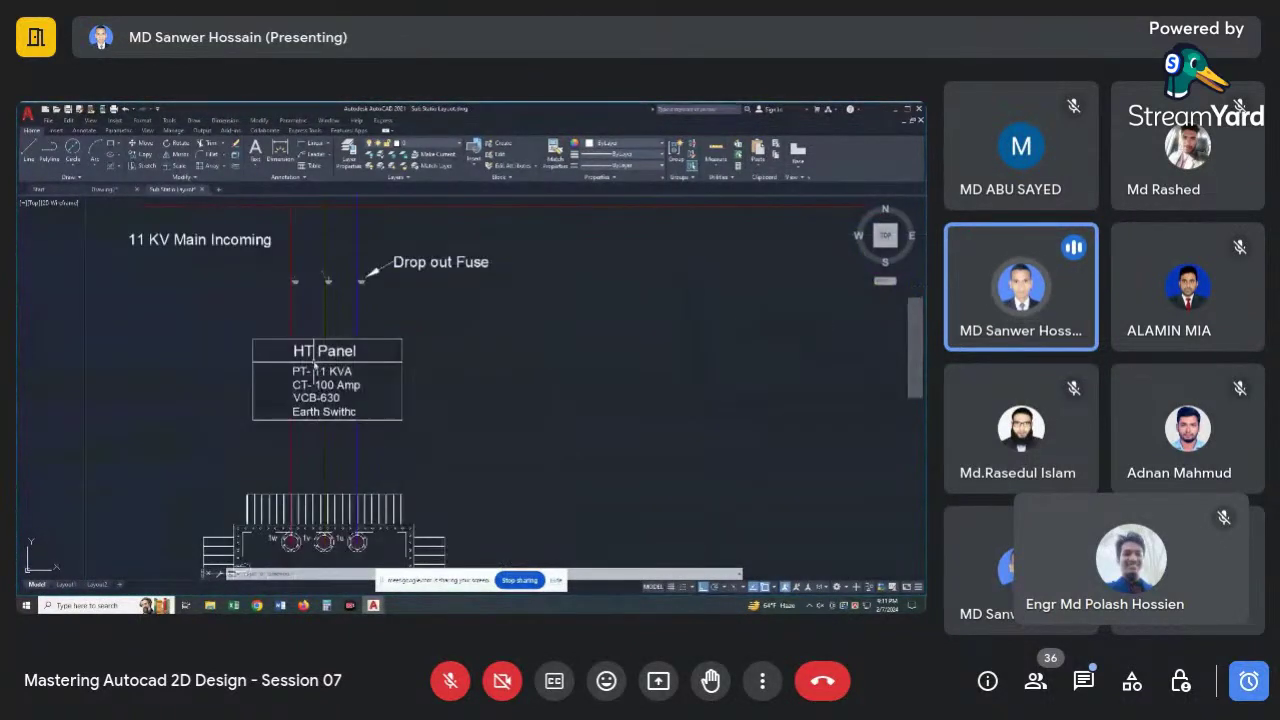
scroll(316, 370, "up", 2)
scroll(350, 370, "down", 1)
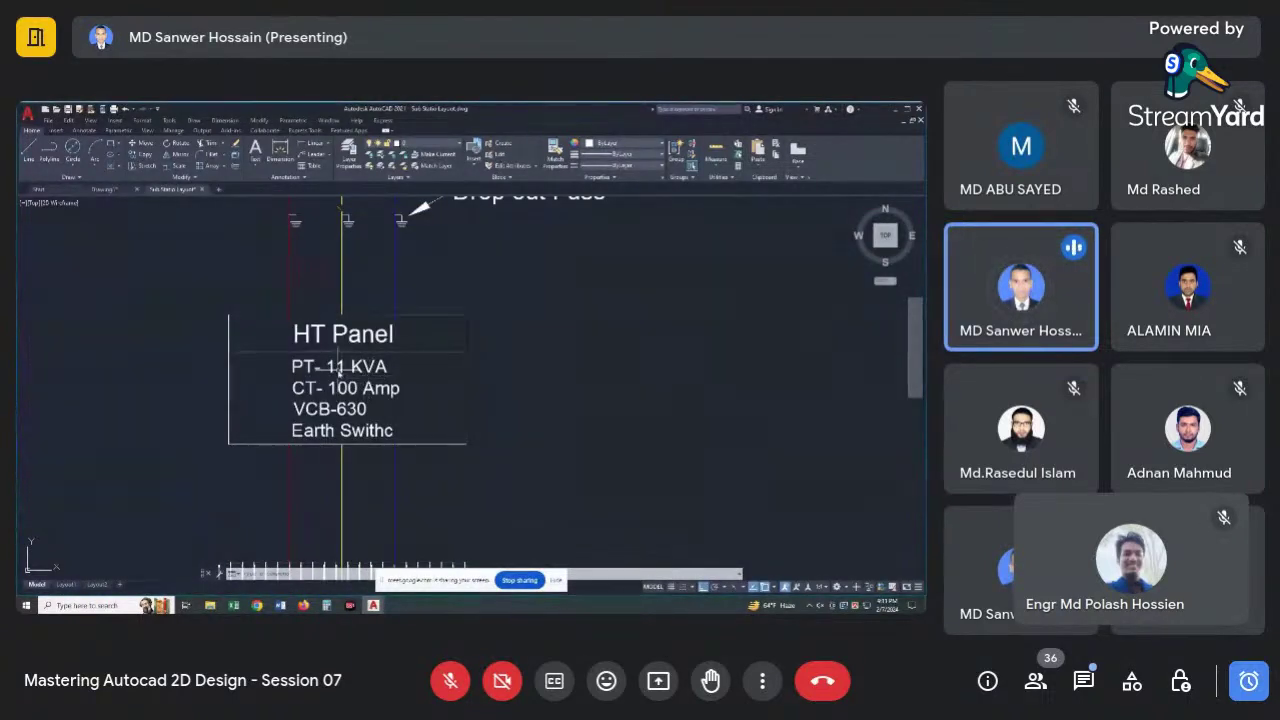
scroll(340, 370, "up", 2)
scroll(326, 390, "down", 2)
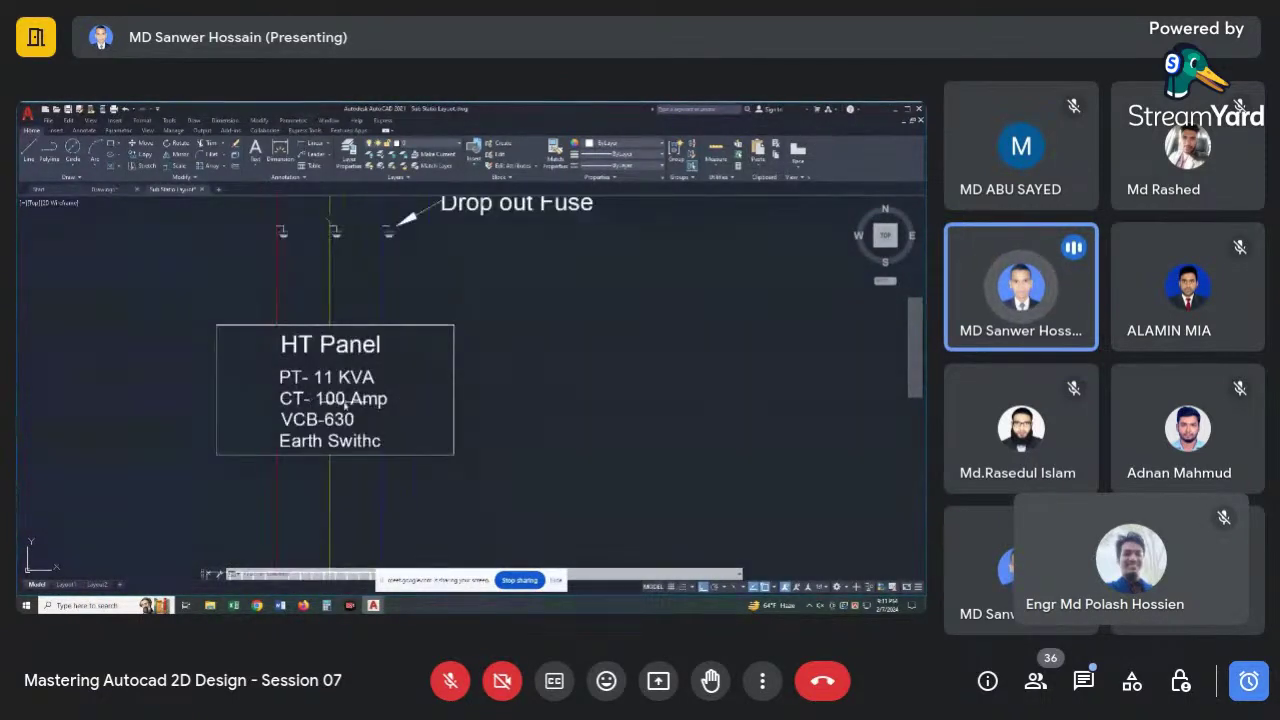
scroll(326, 400, "up", 2)
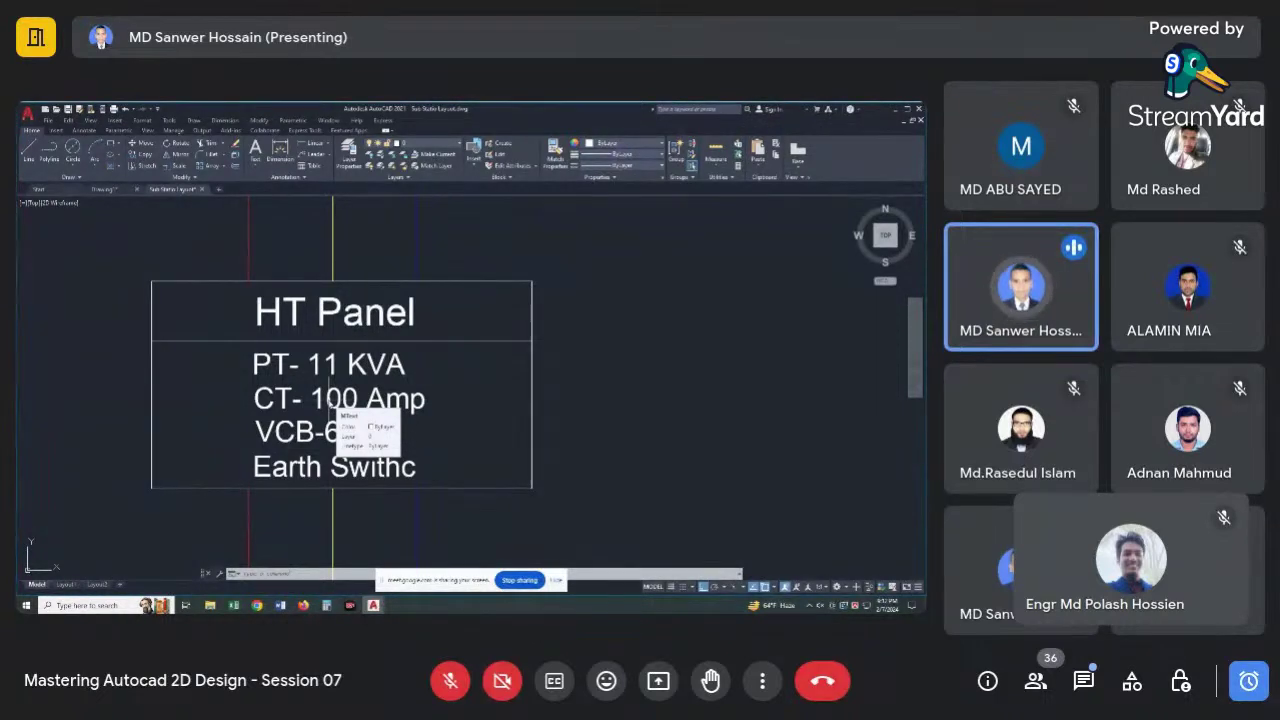
scroll(330, 400, "down", 3)
scroll(348, 403, "up", 2)
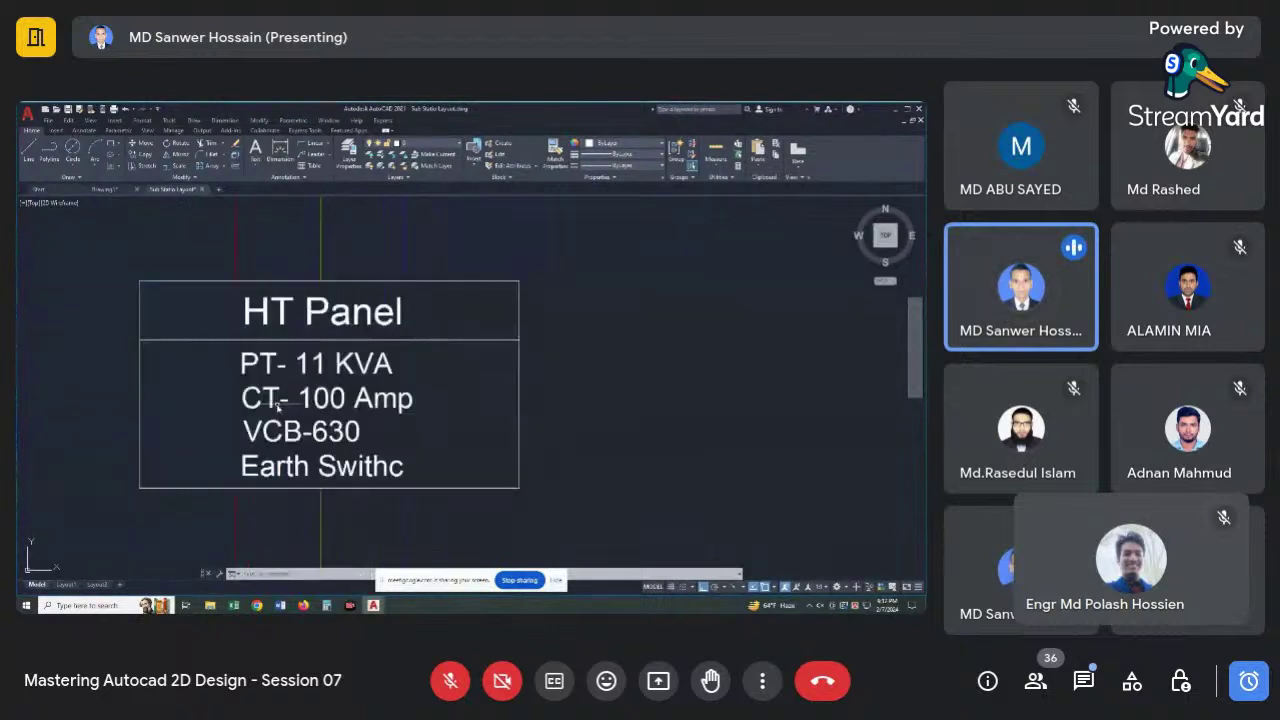
scroll(310, 408, "up", 2)
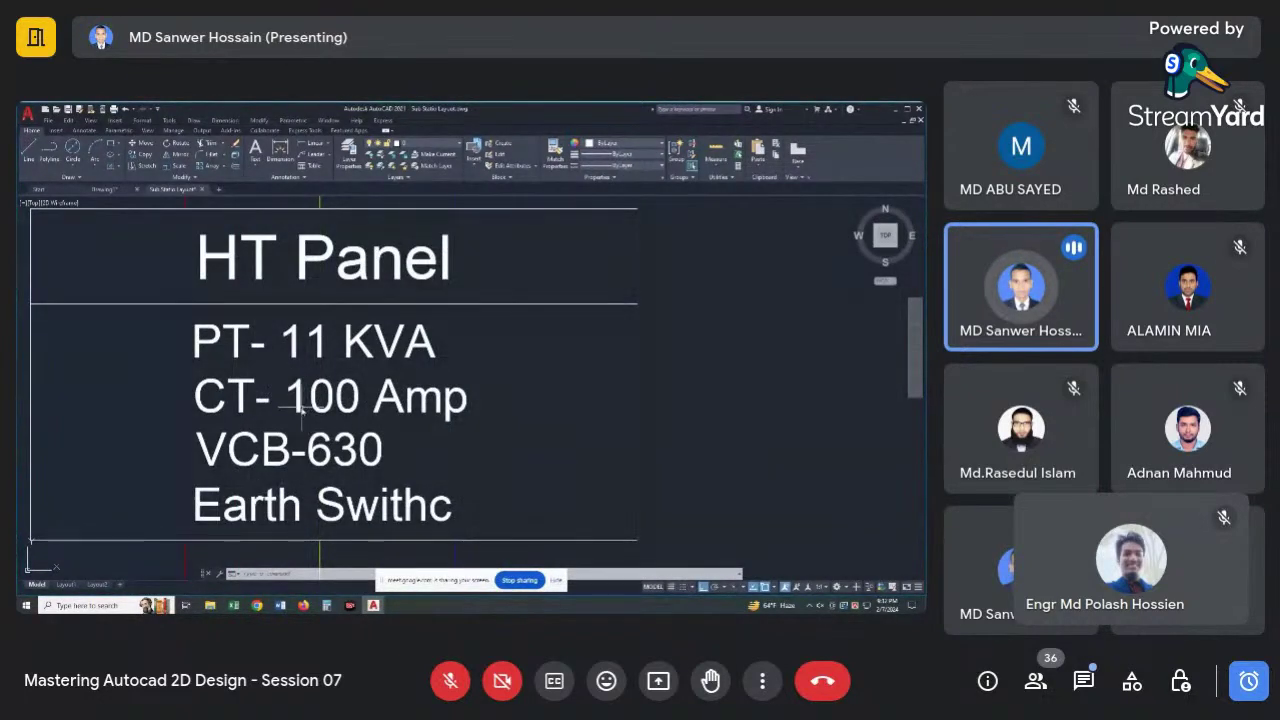
scroll(310, 400, "down", 2)
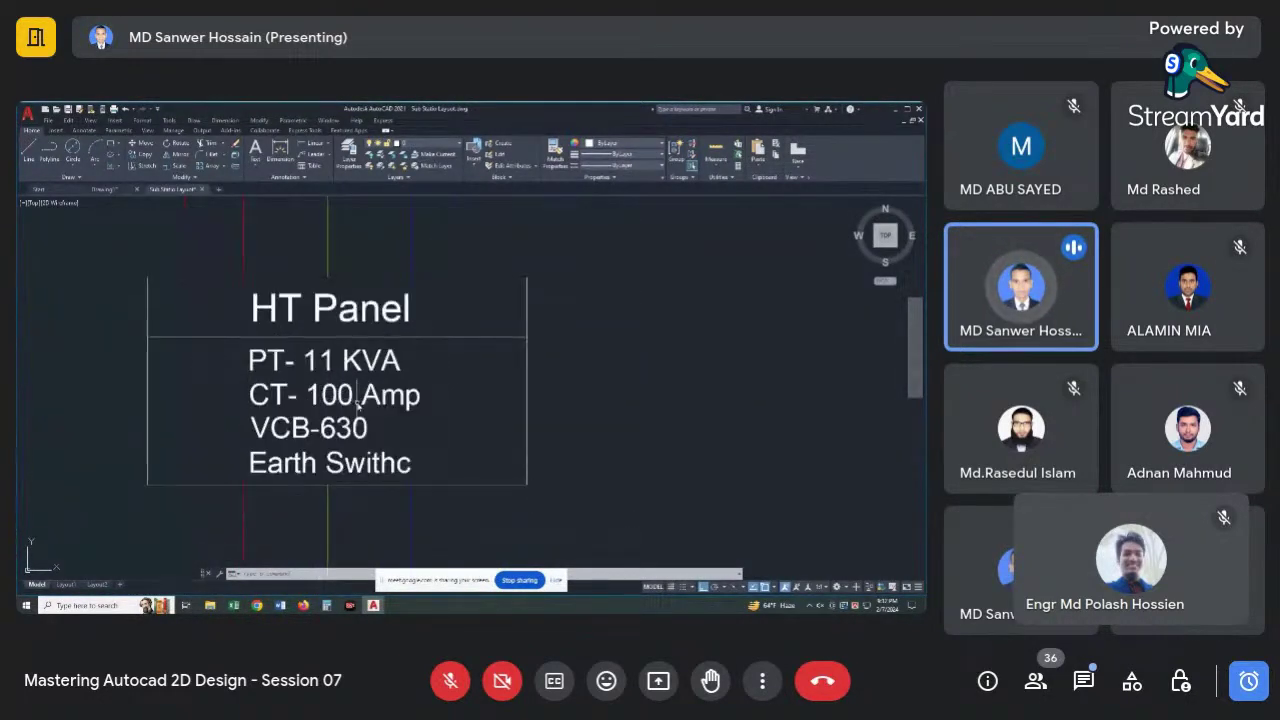
scroll(340, 425, "up", 2)
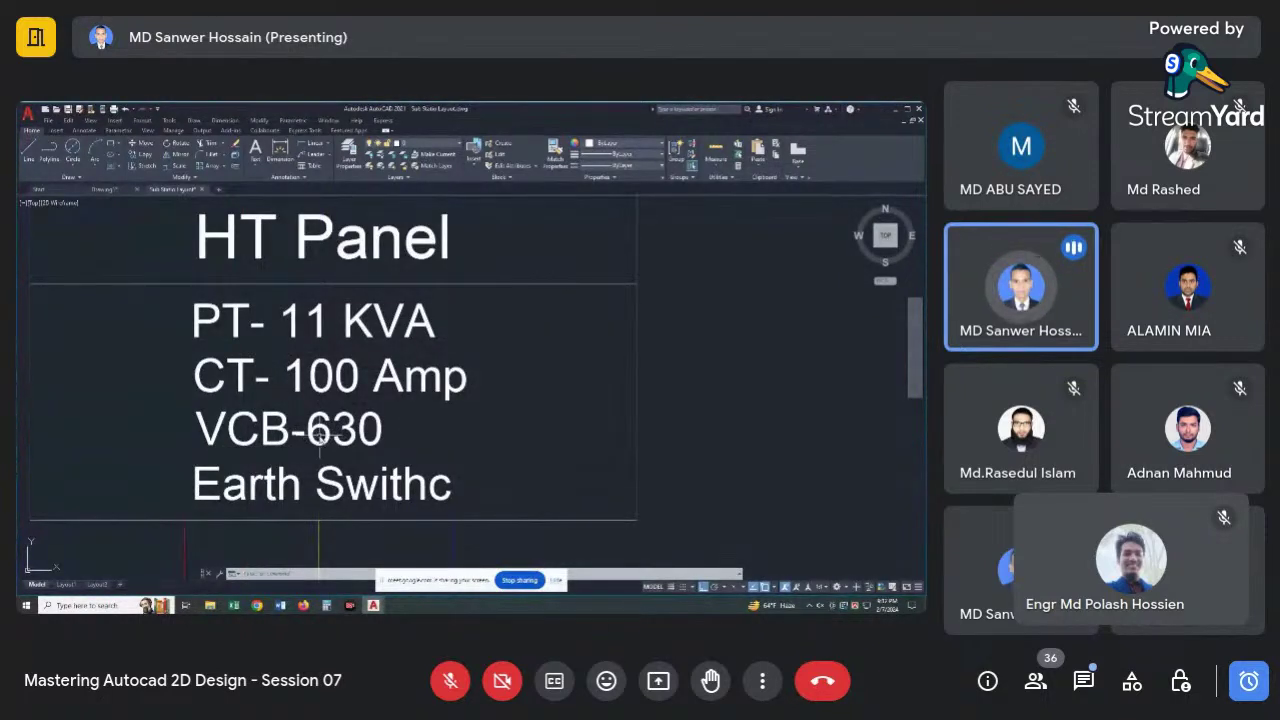
scroll(318, 433, "down", 2)
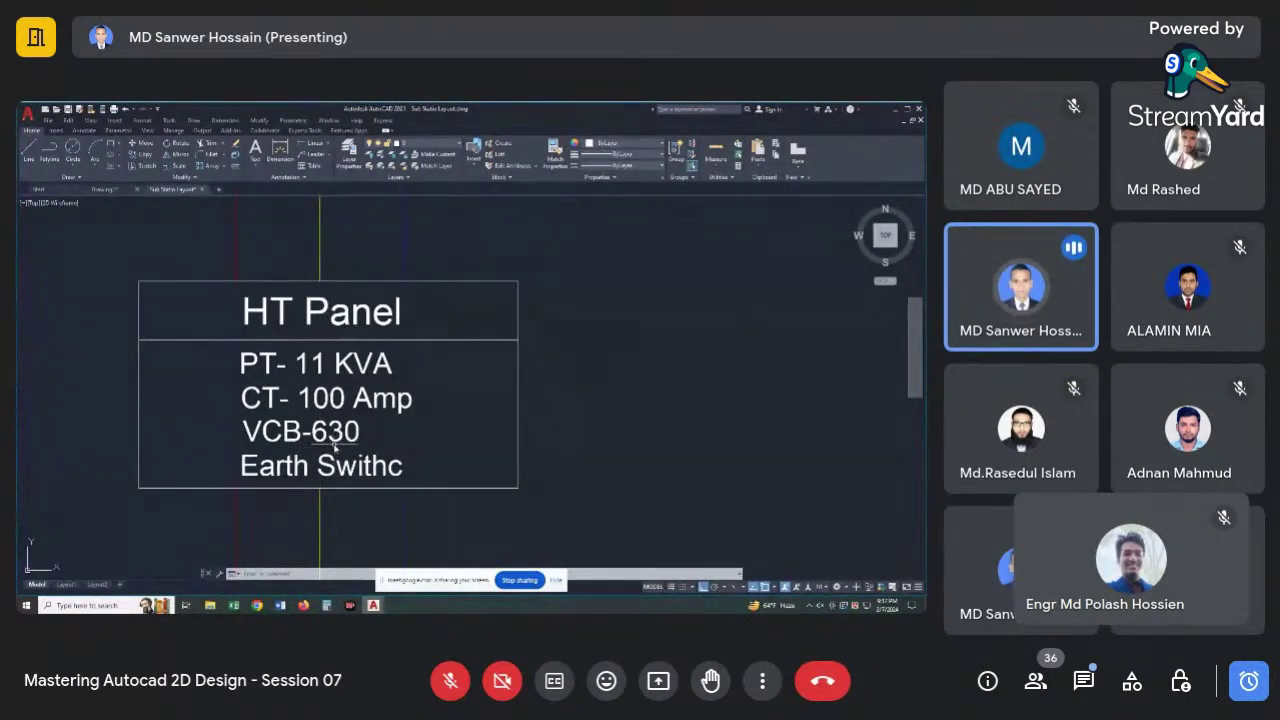
scroll(334, 447, "up", 3)
scroll(362, 442, "down", 5)
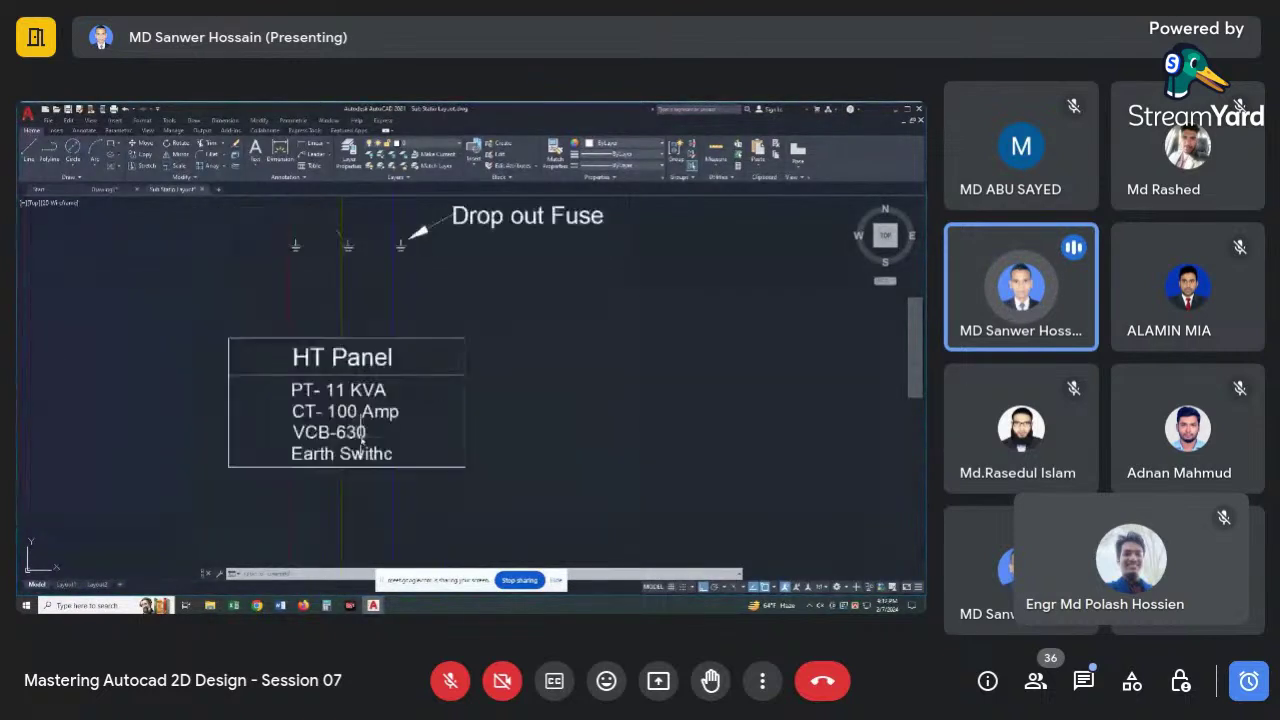
scroll(349, 431, "up", 2)
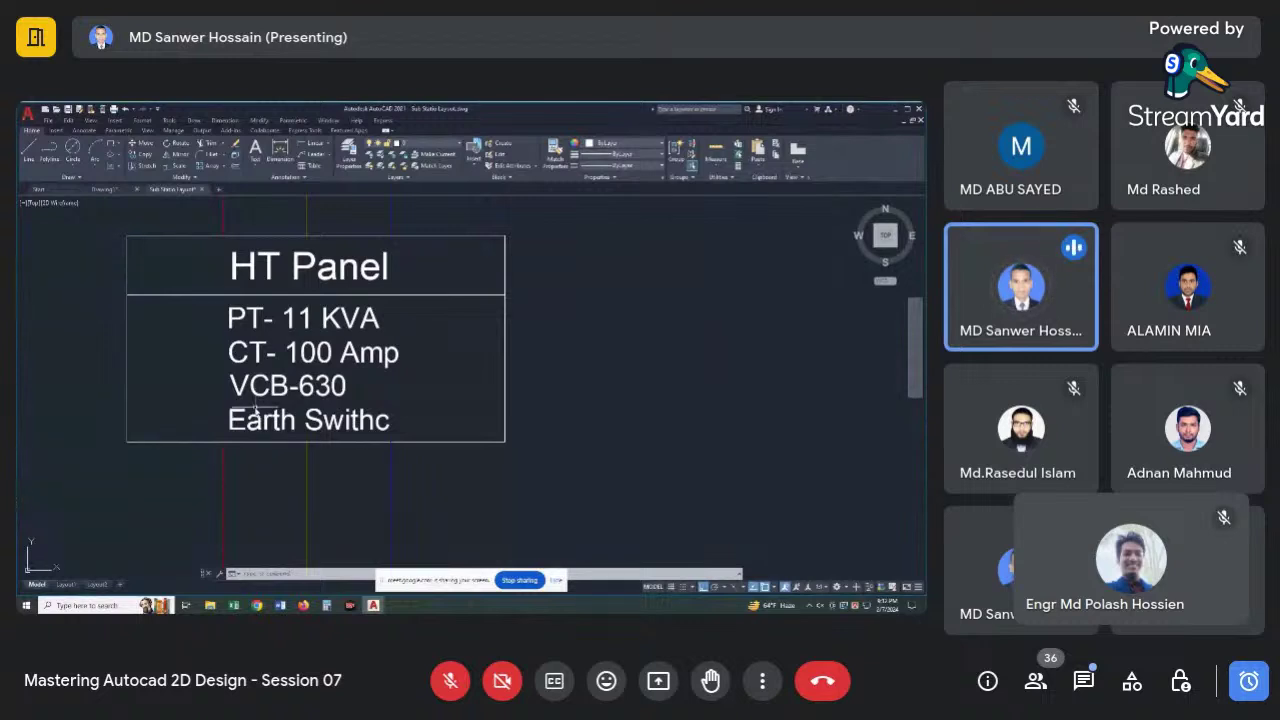
scroll(278, 440, "down", 2)
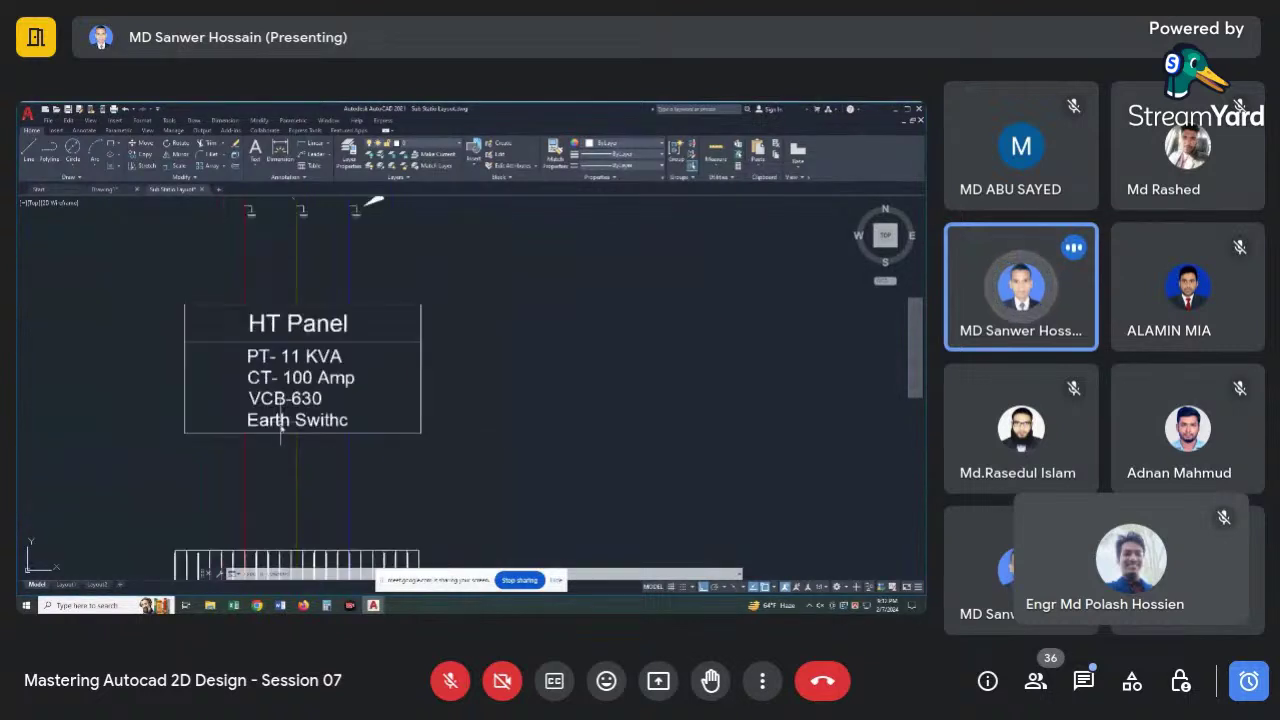
scroll(280, 440, "up", 2)
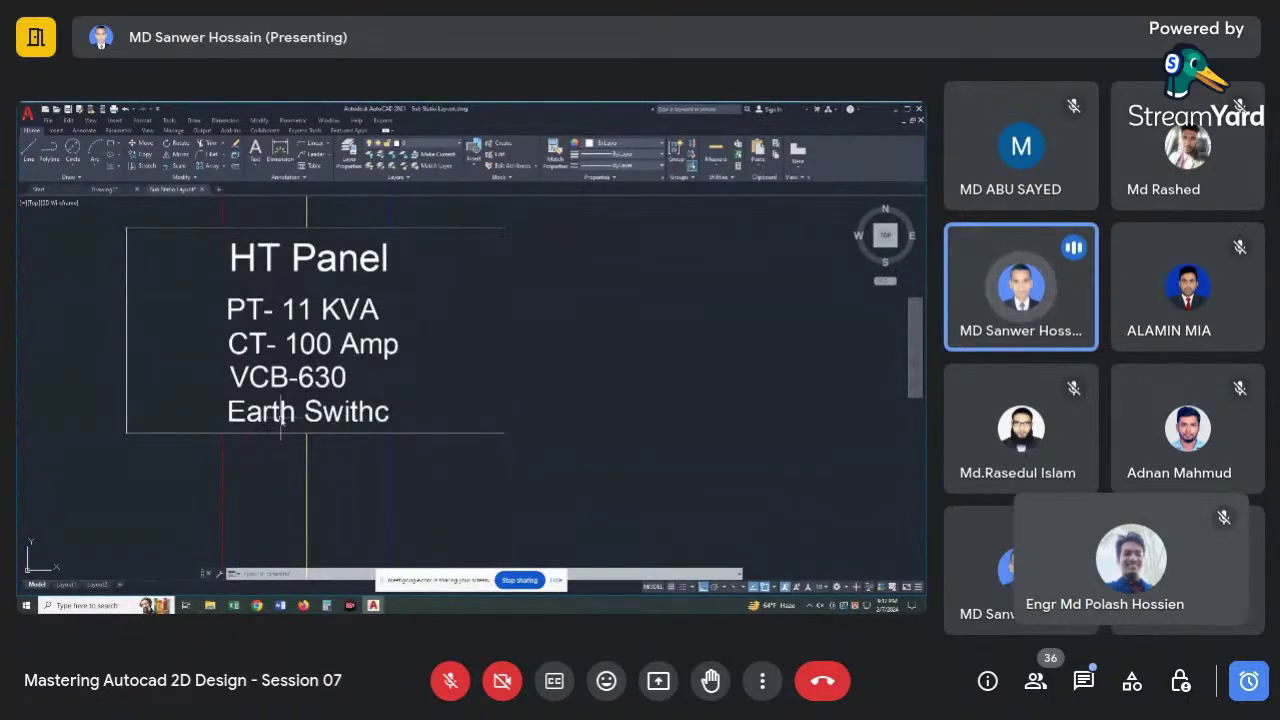
scroll(280, 420, "down", 1)
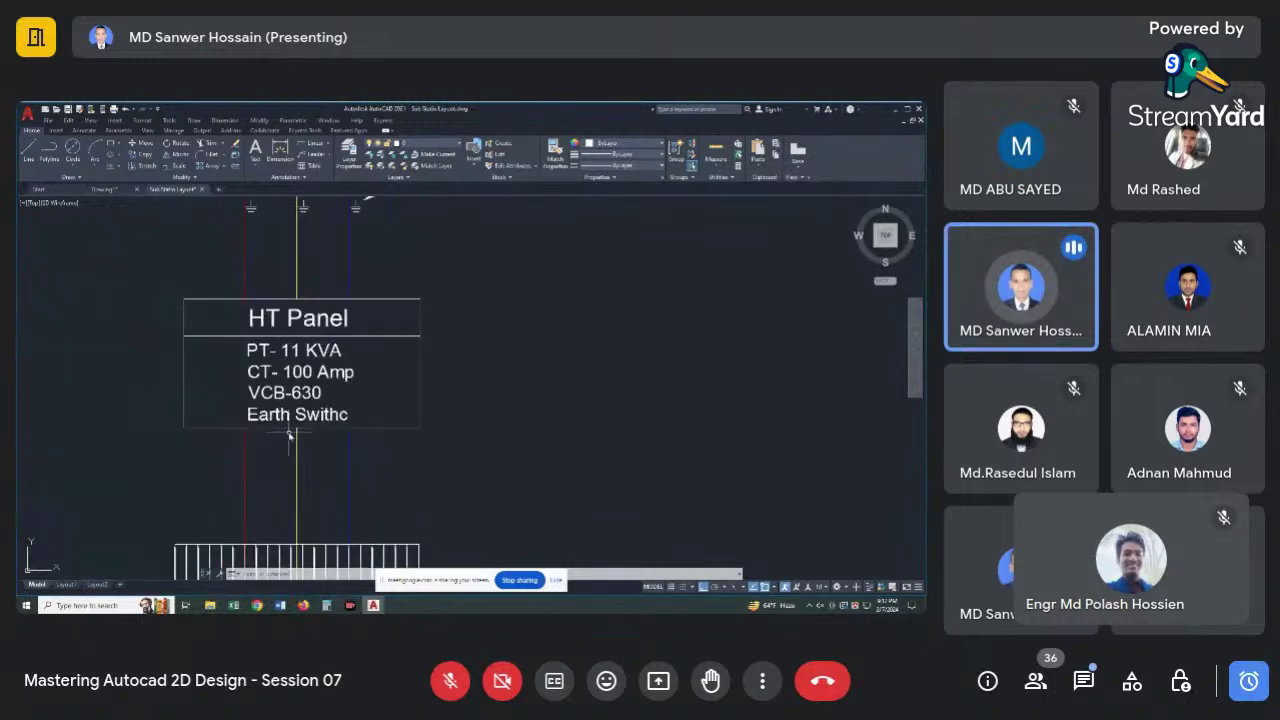
scroll(289, 432, "down", 2)
scroll(288, 430, "up", 2)
scroll(290, 400, "down", 2)
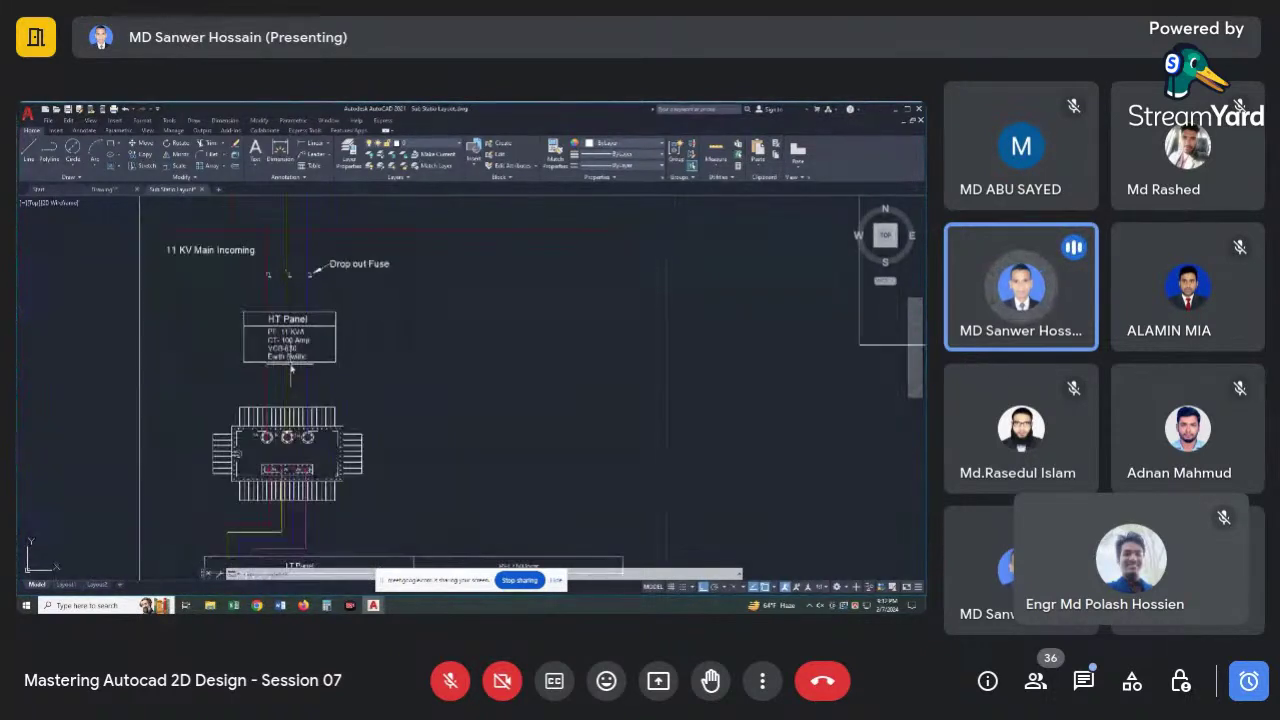
scroll(291, 370, "up", 2)
scroll(288, 400, "down", 2)
scroll(270, 420, "up", 3)
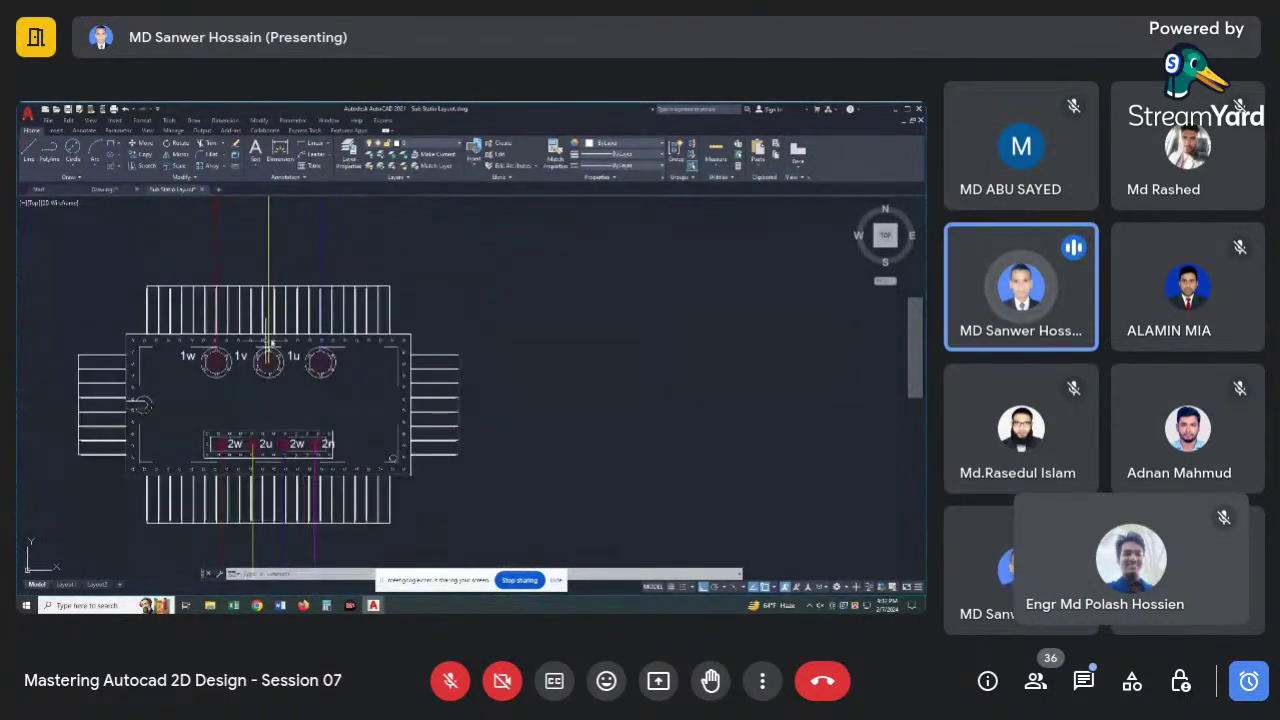
scroll(346, 396, "down", 3)
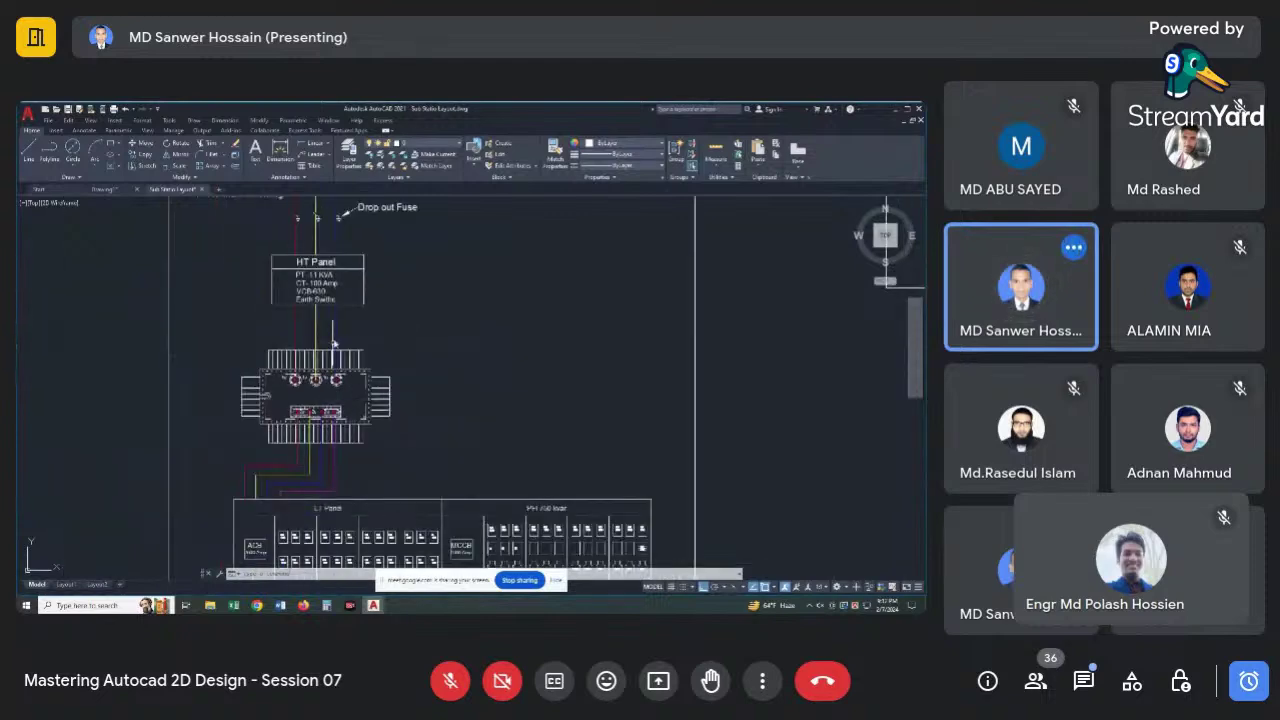
scroll(336, 338, "up", 2)
scroll(337, 422, "up", 2)
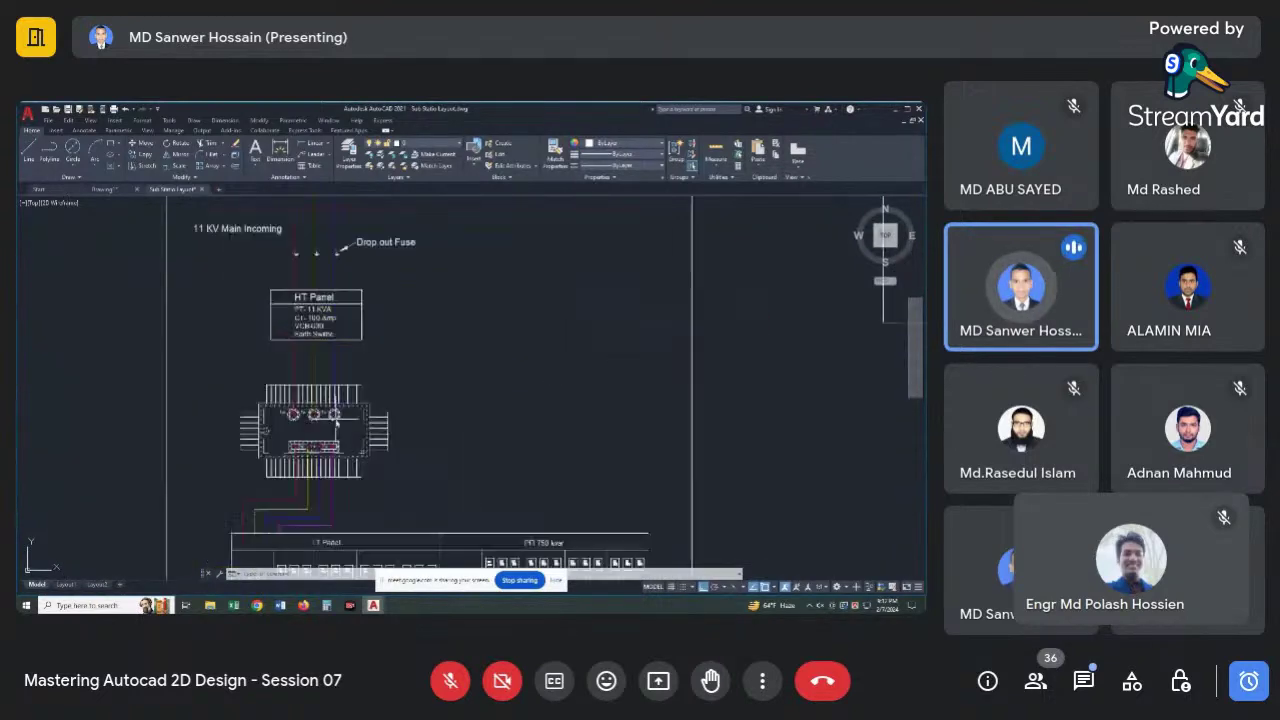
middle_click_drag(342, 484, 319, 364)
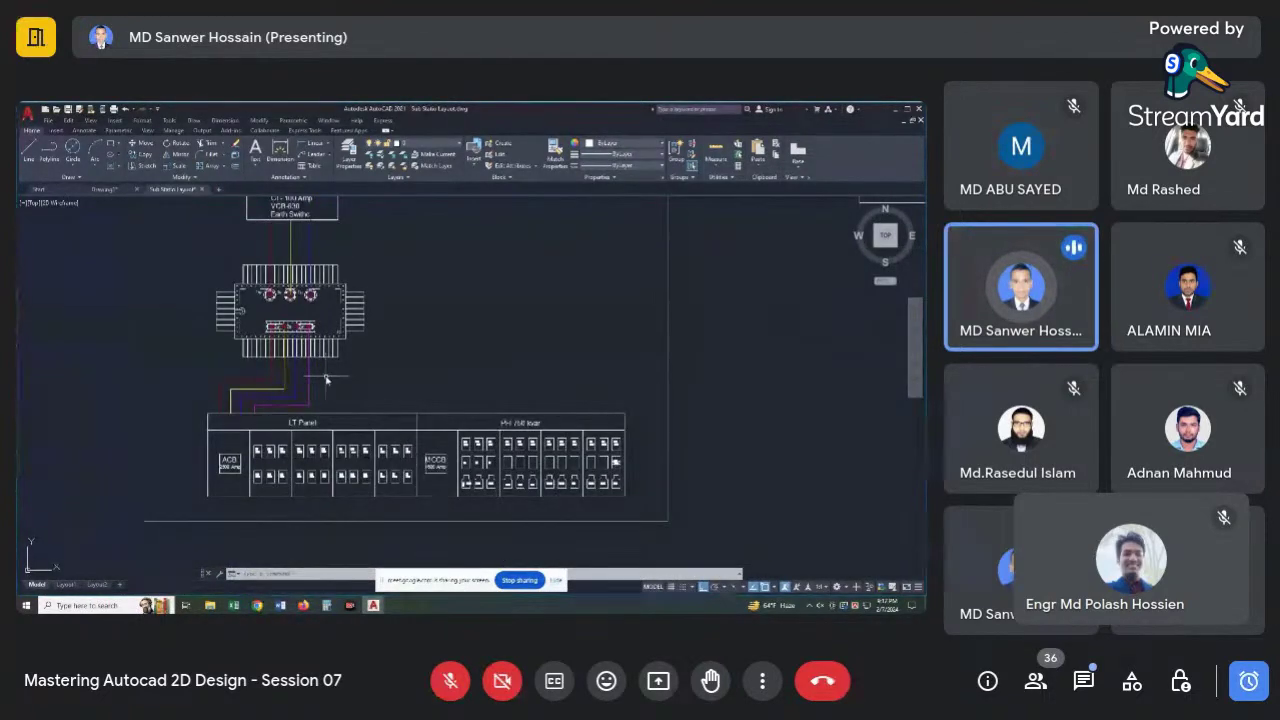
scroll(228, 424, "up", 2)
middle_click_drag(300, 300, 304, 326)
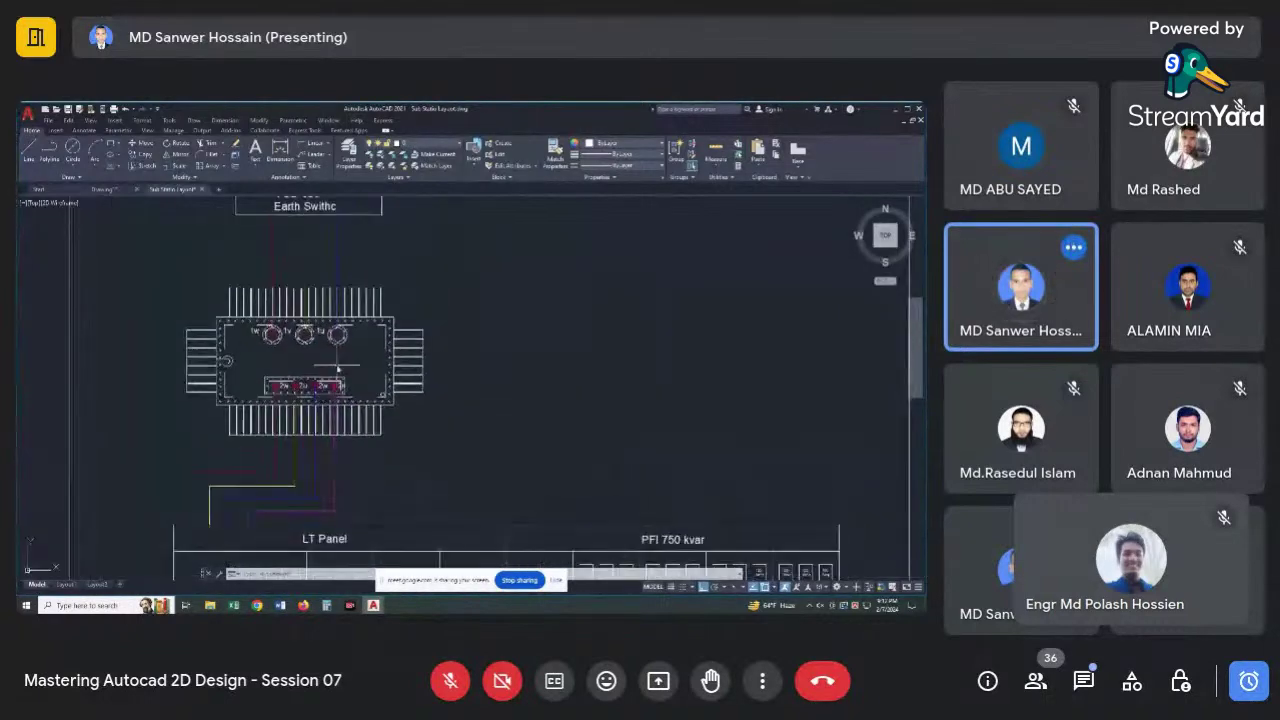
scroll(328, 340, "down", 5)
scroll(563, 347, "up", 3)
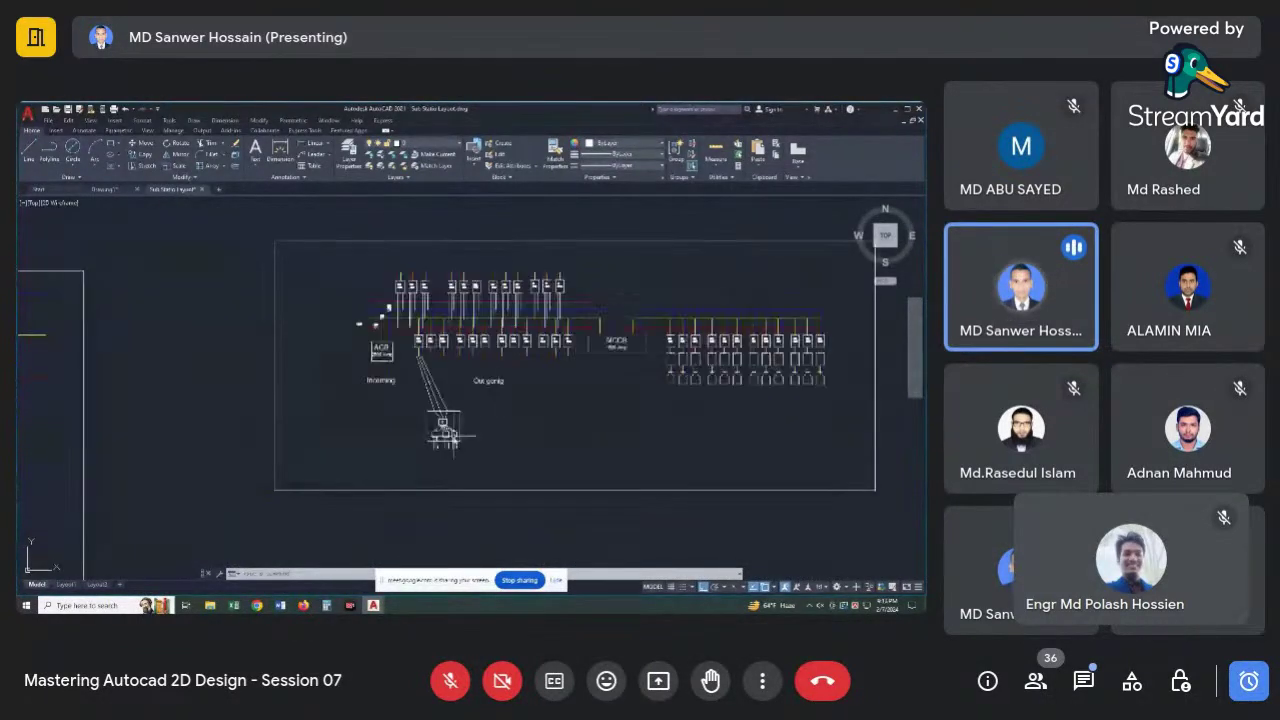
scroll(563, 347, "down", 3)
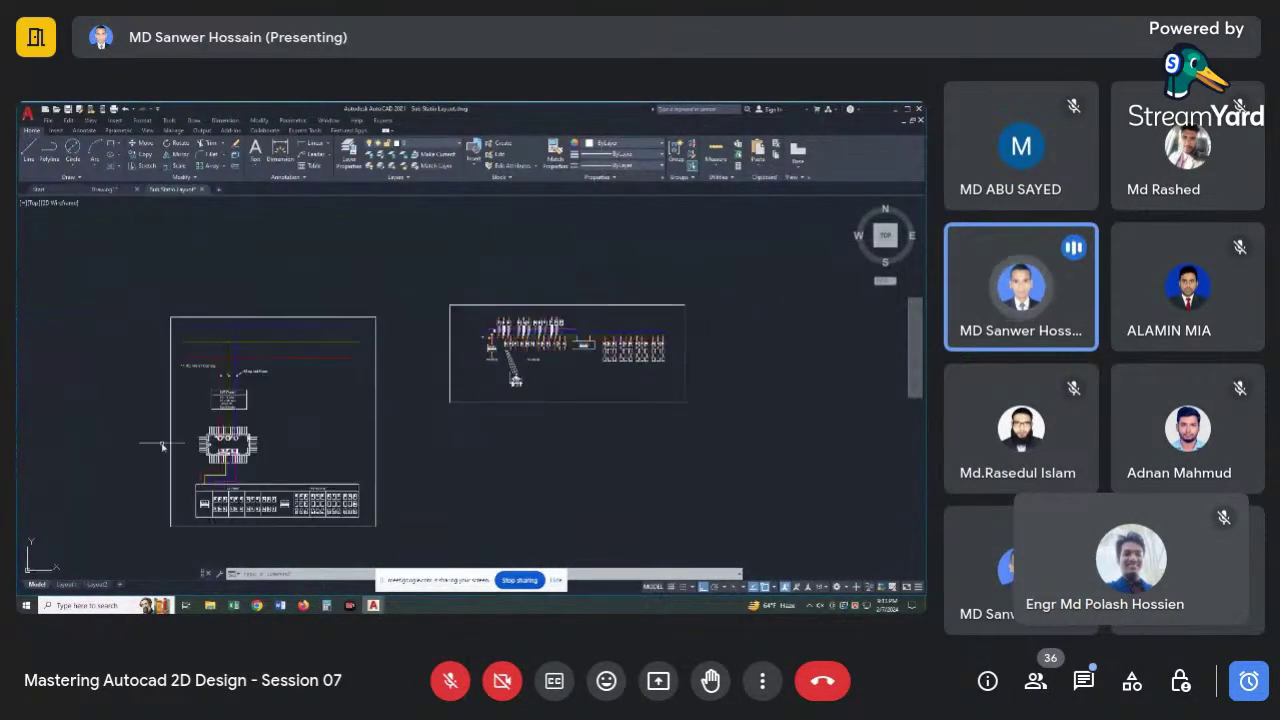
scroll(205, 452, "up", 3)
middle_click_drag(258, 426, 272, 367)
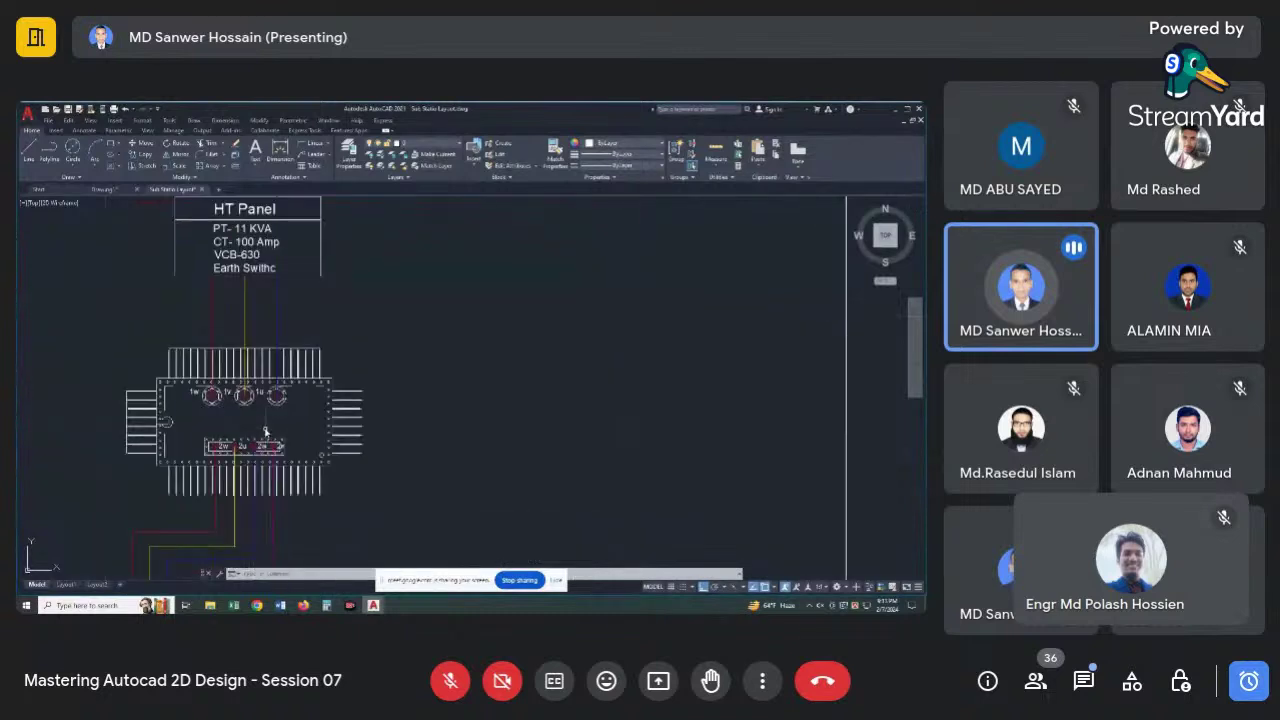
scroll(272, 380, "up", 2)
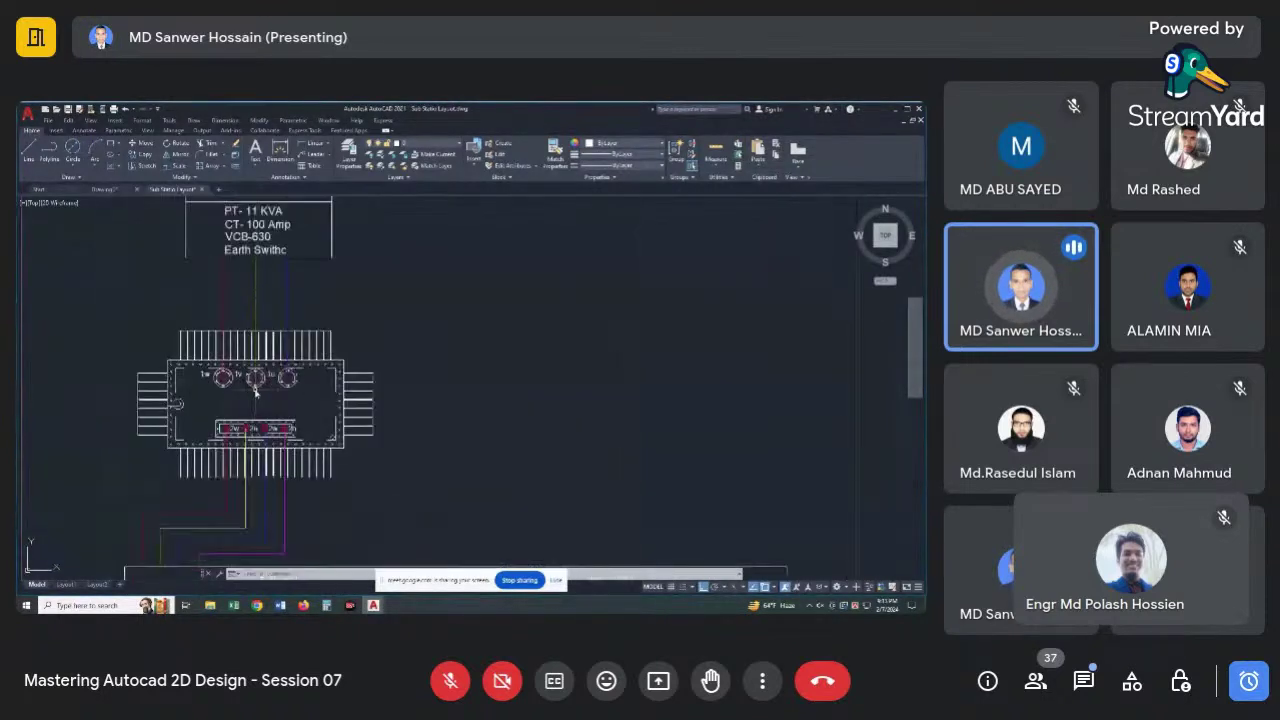
scroll(275, 385, "down", 2)
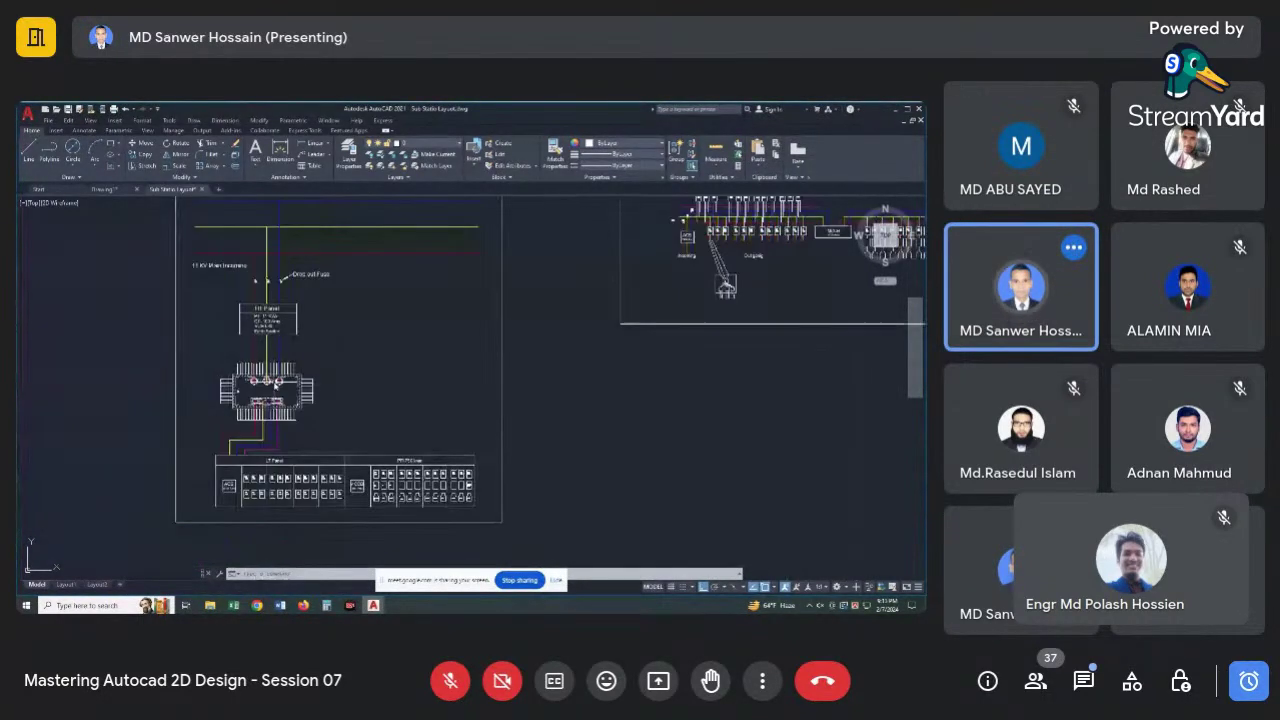
scroll(265, 330, "up", 1)
scroll(256, 285, "up", 1)
scroll(256, 286, "down", 2)
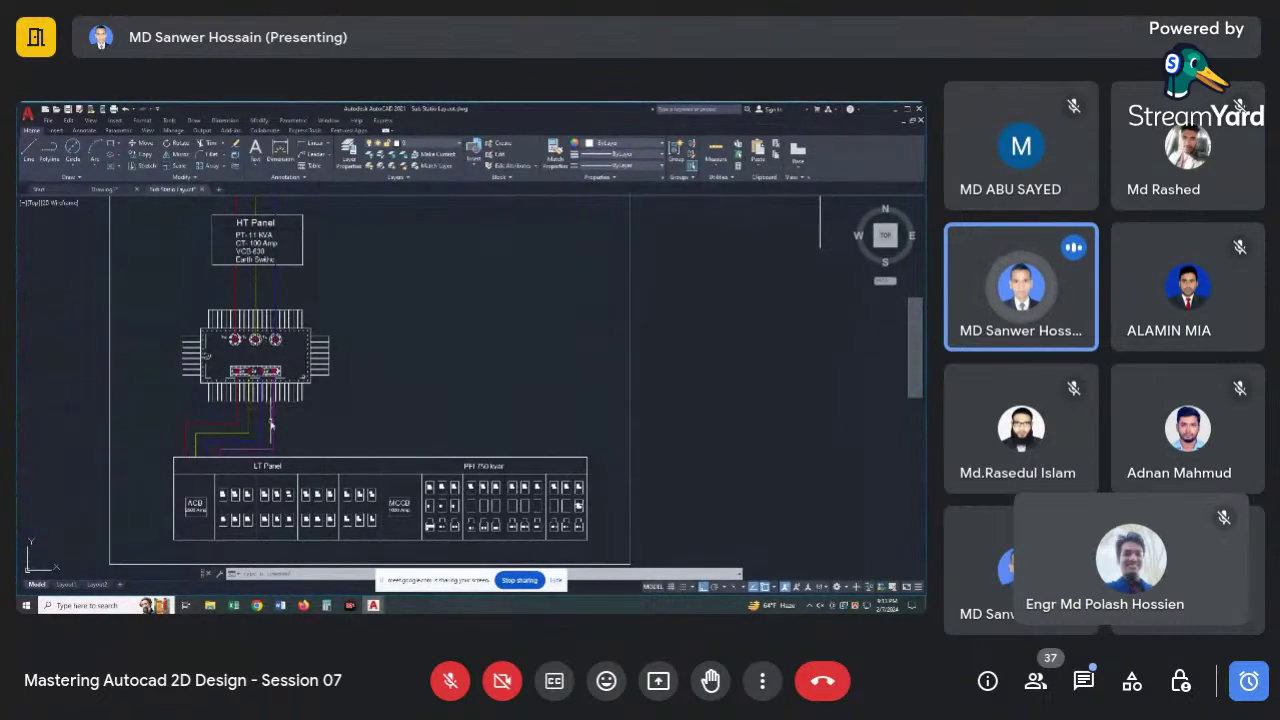
Zoom in on the LT Panel's ACB 2500 Amp incomer and its 125, 100, 80 and 70 Amp breakers.
scroll(270, 425, "up", 2)
scroll(268, 420, "up", 1)
scroll(260, 400, "up", 2)
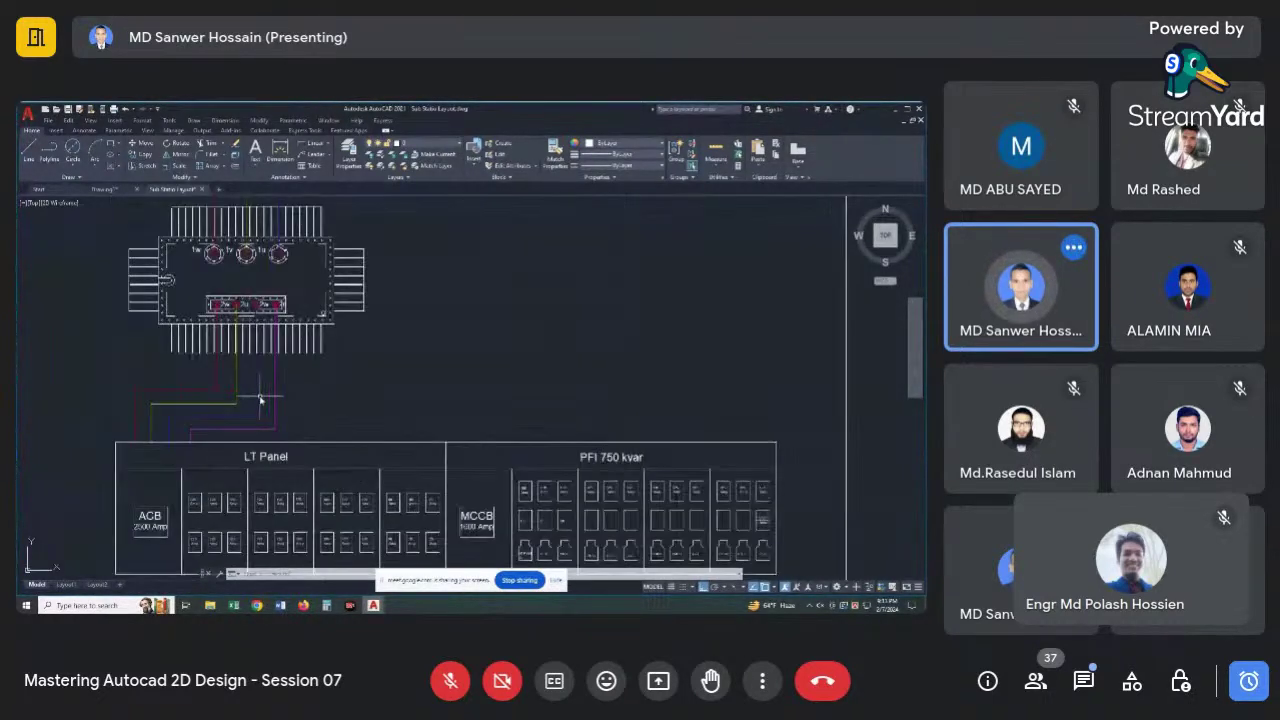
scroll(285, 401, "down", 3)
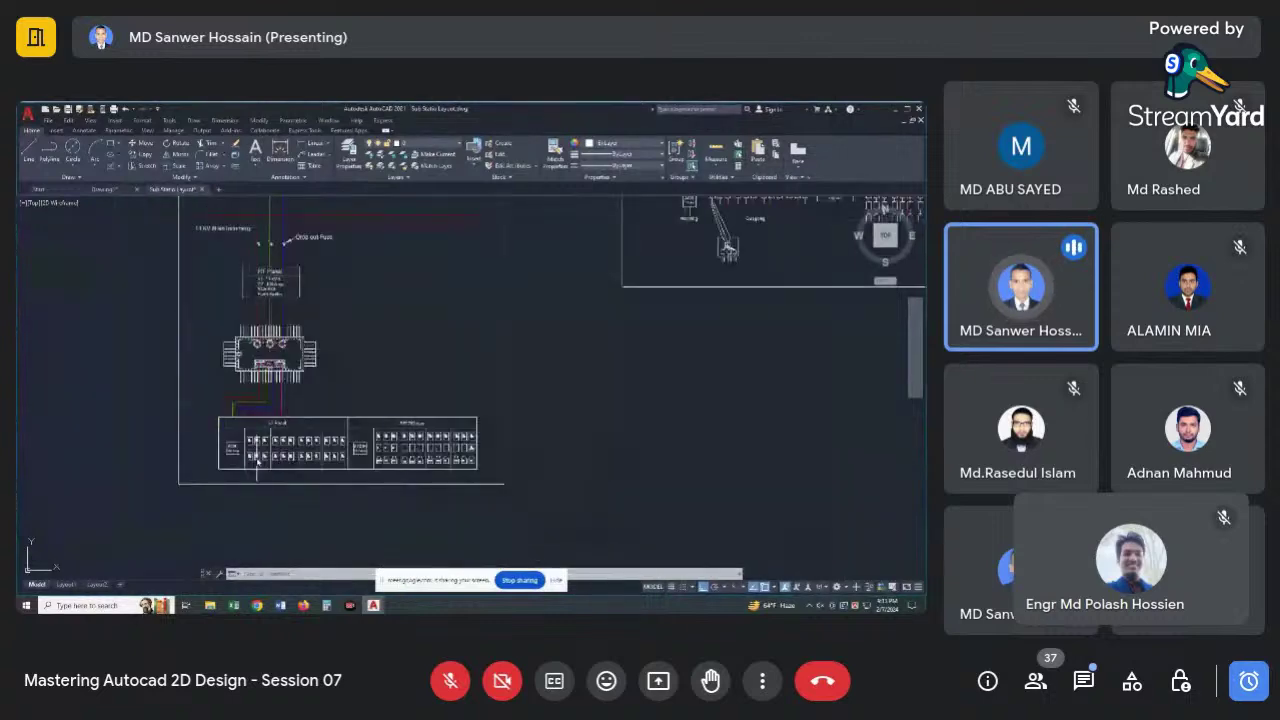
scroll(264, 450, "up", 3)
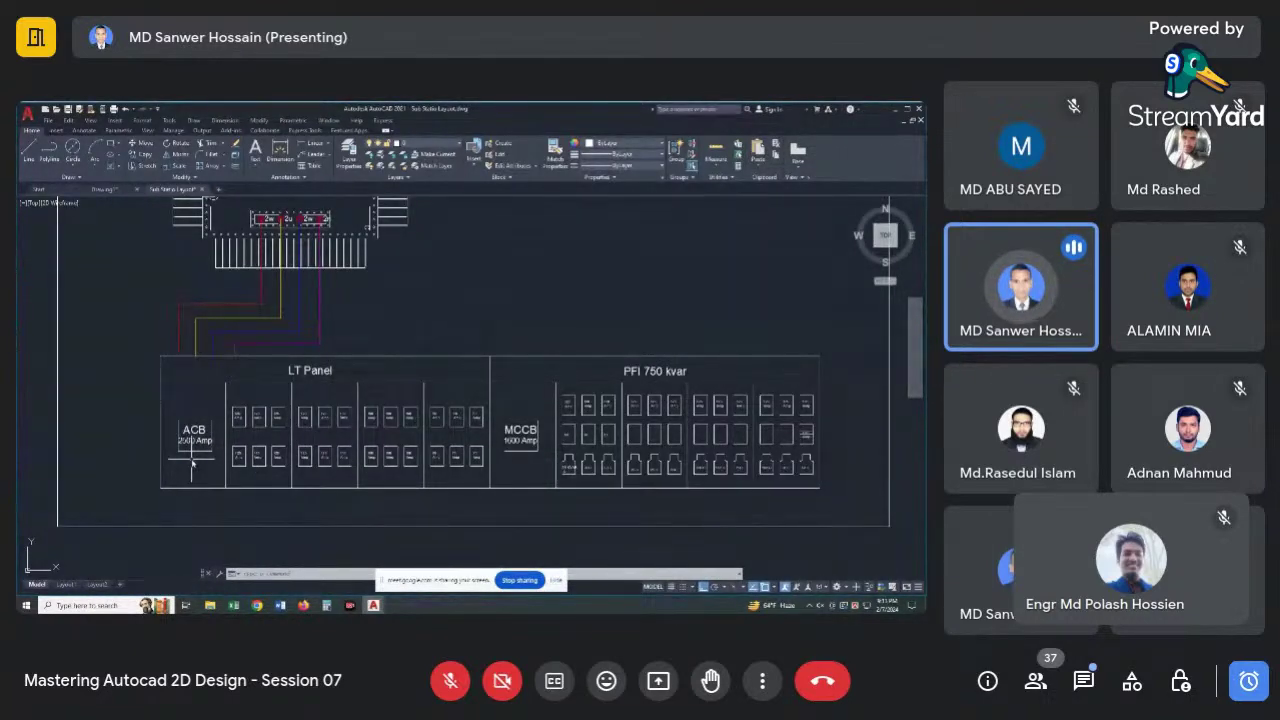
scroll(195, 453, "up", 3)
scroll(205, 443, "down", 3)
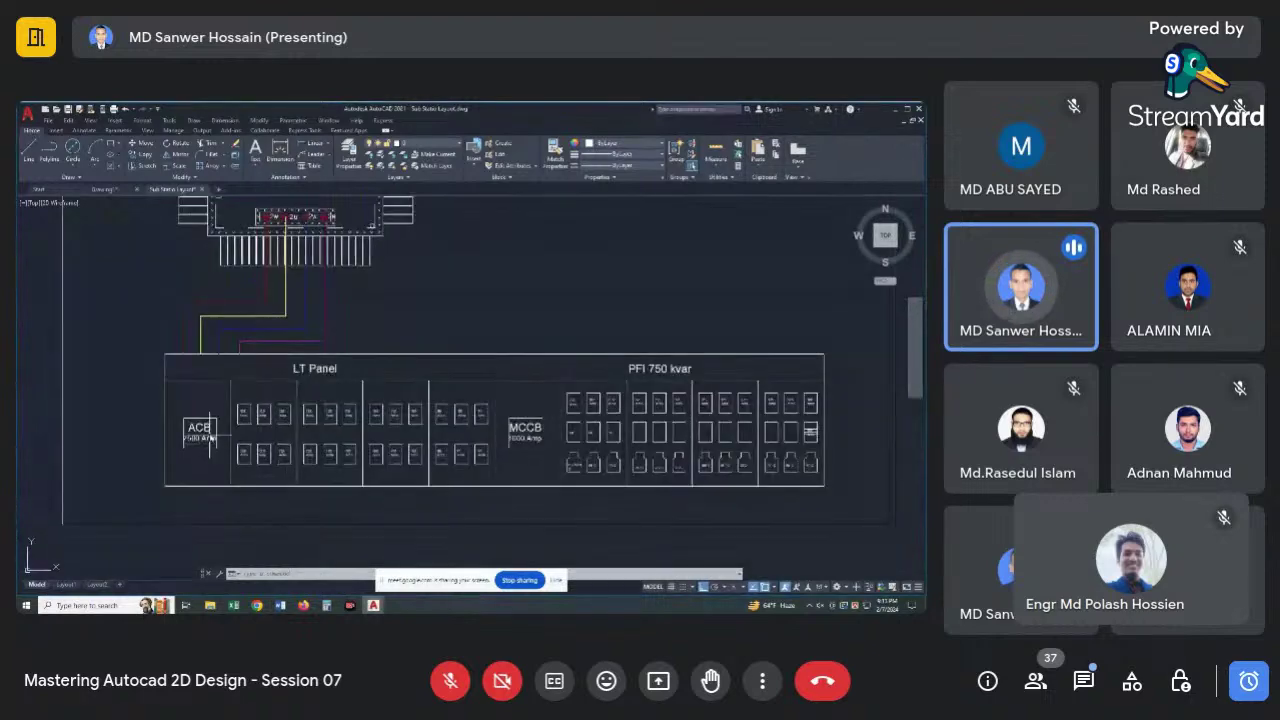
key("ctrl+z")
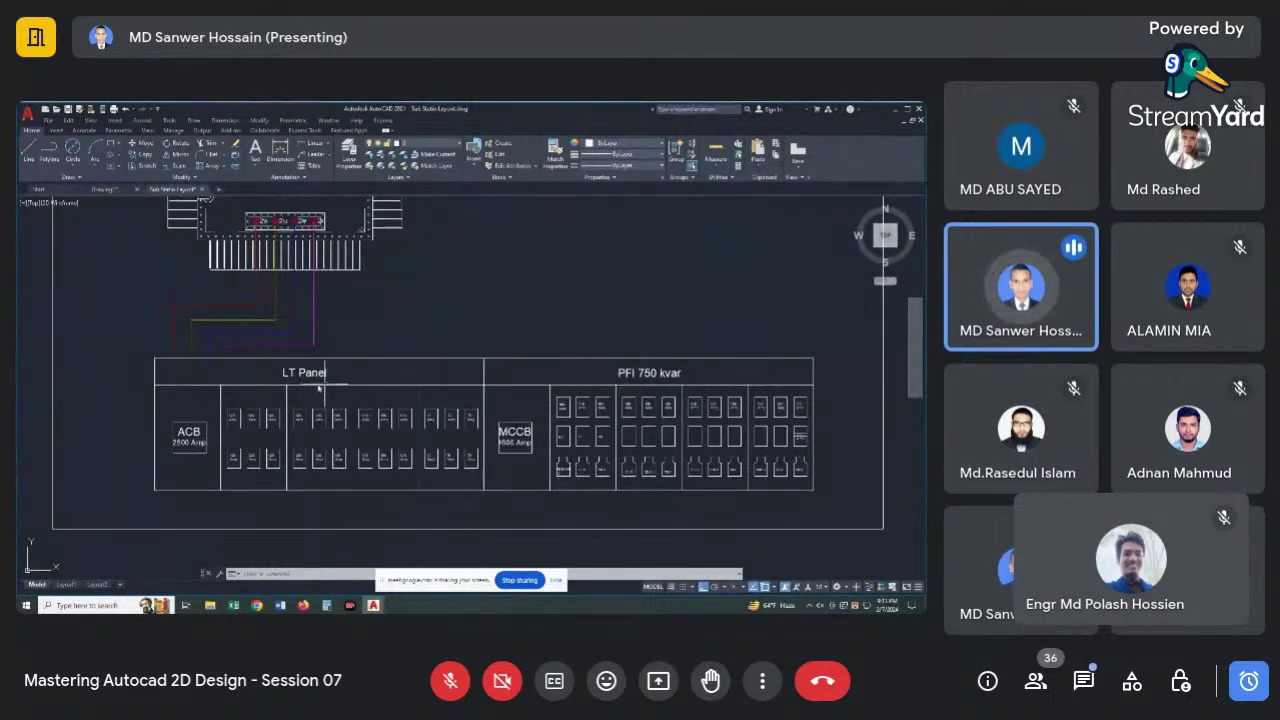
scroll(180, 443, "up", 2)
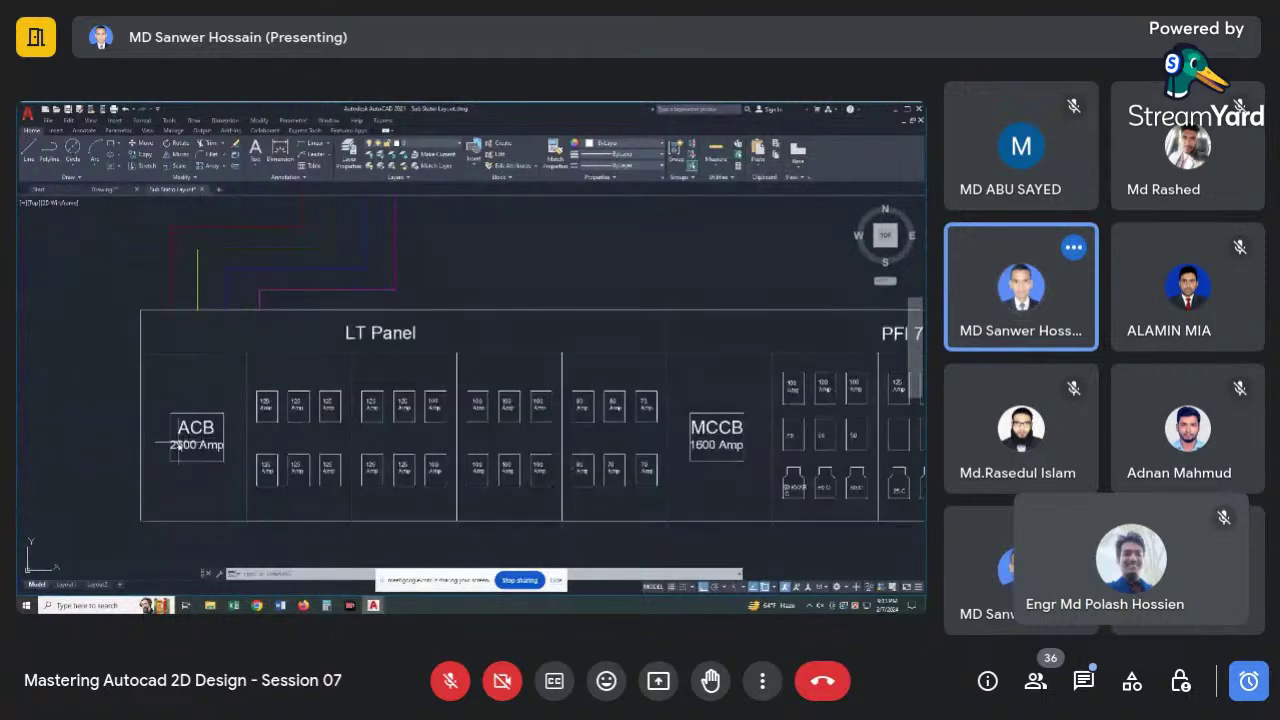
scroll(195, 440, "down", 4)
scroll(490, 403, "up", 2)
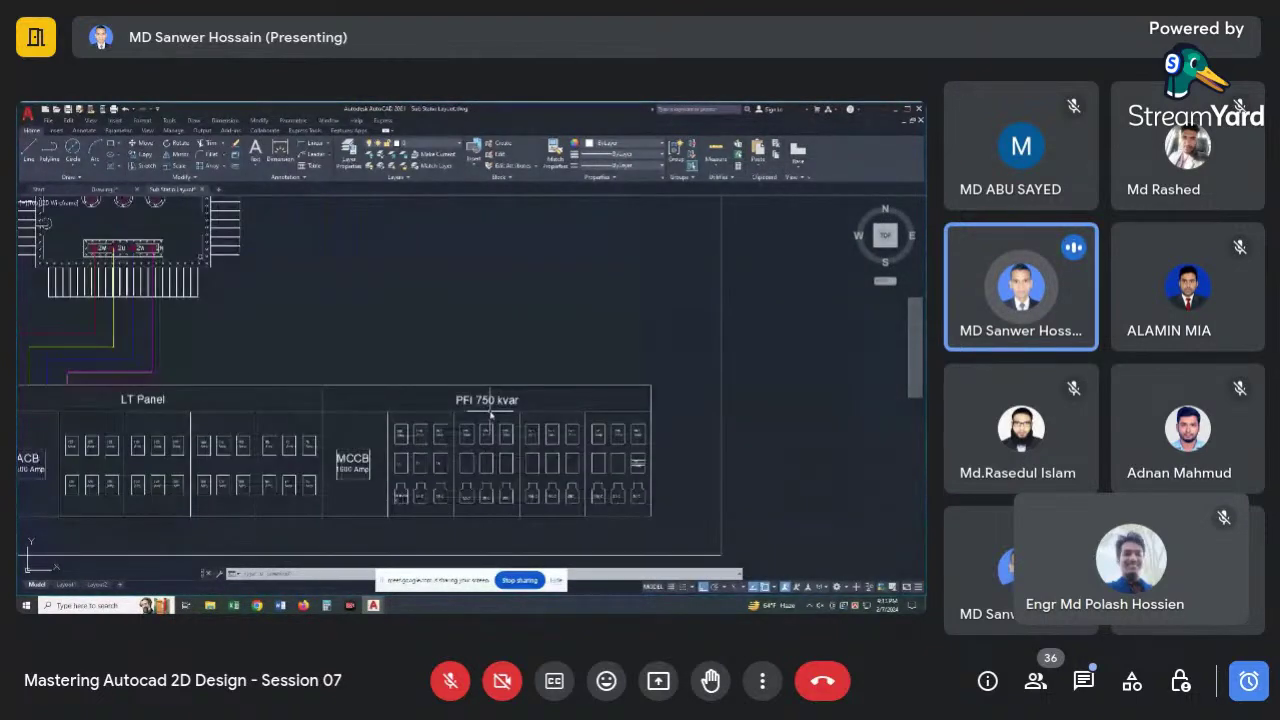
scroll(460, 408, "up", 2)
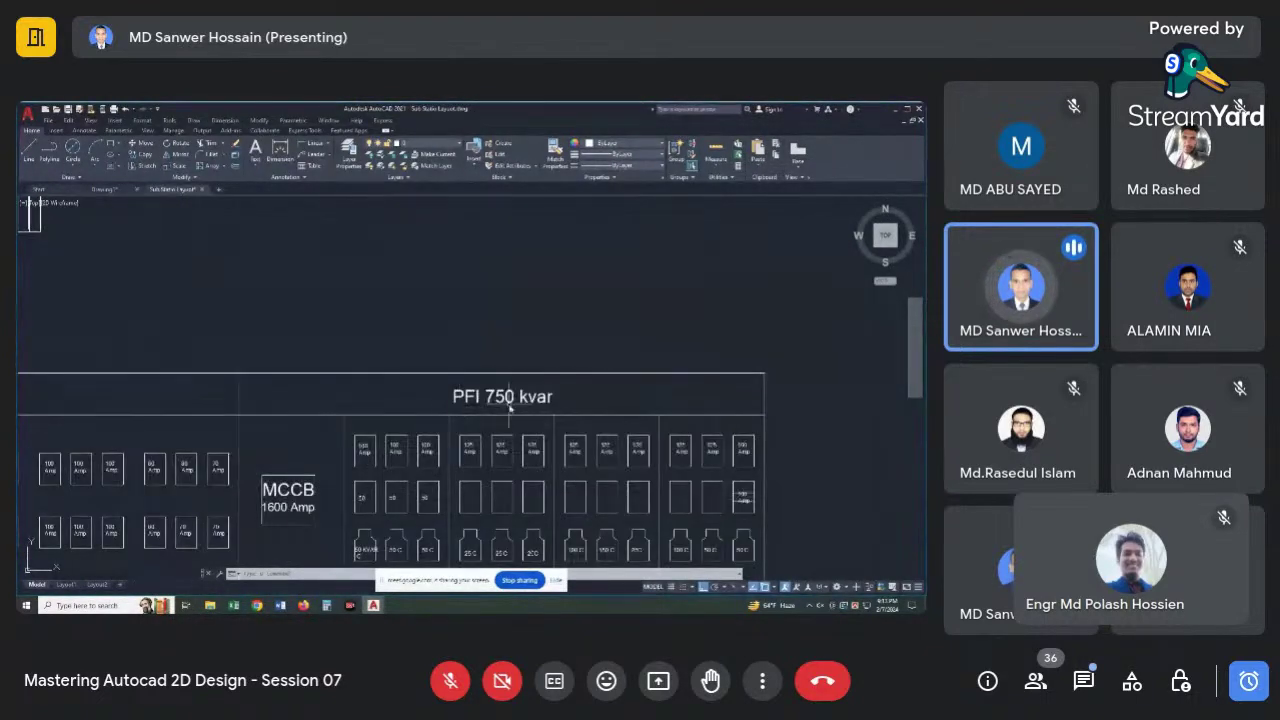
scroll(514, 405, "down", 5)
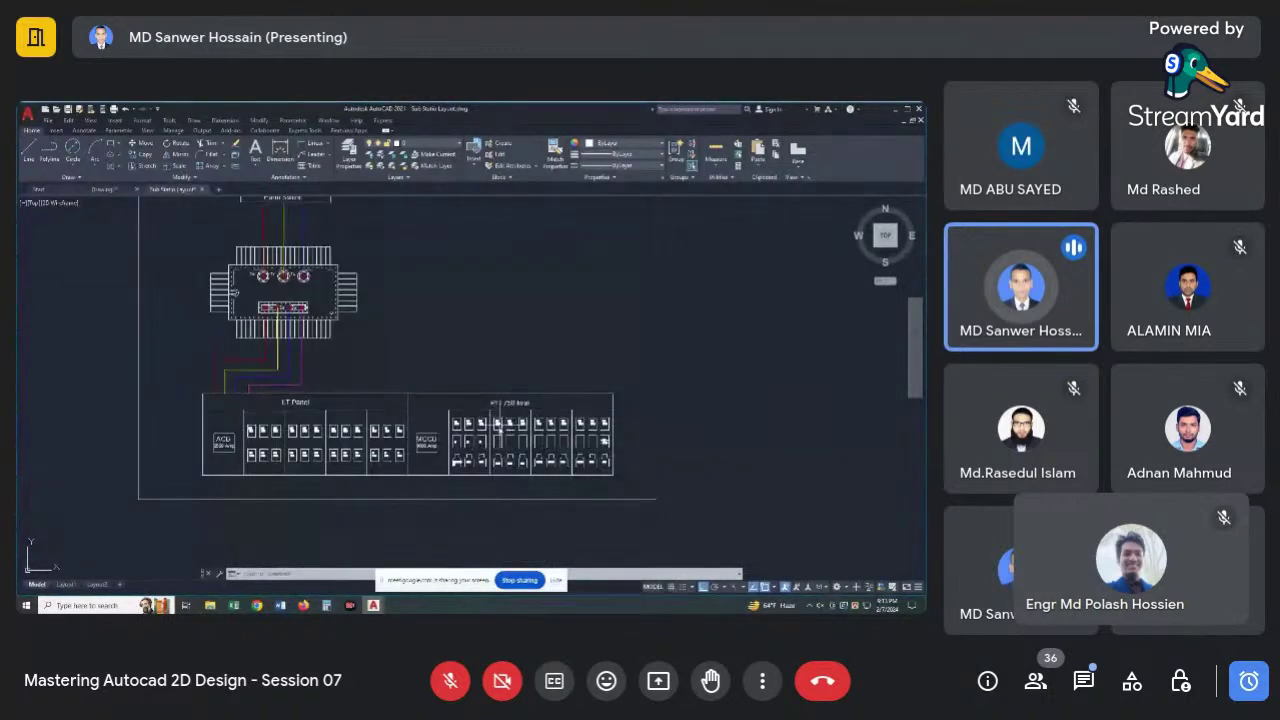
scroll(455, 420, "up", 2)
scroll(465, 440, "up", 2)
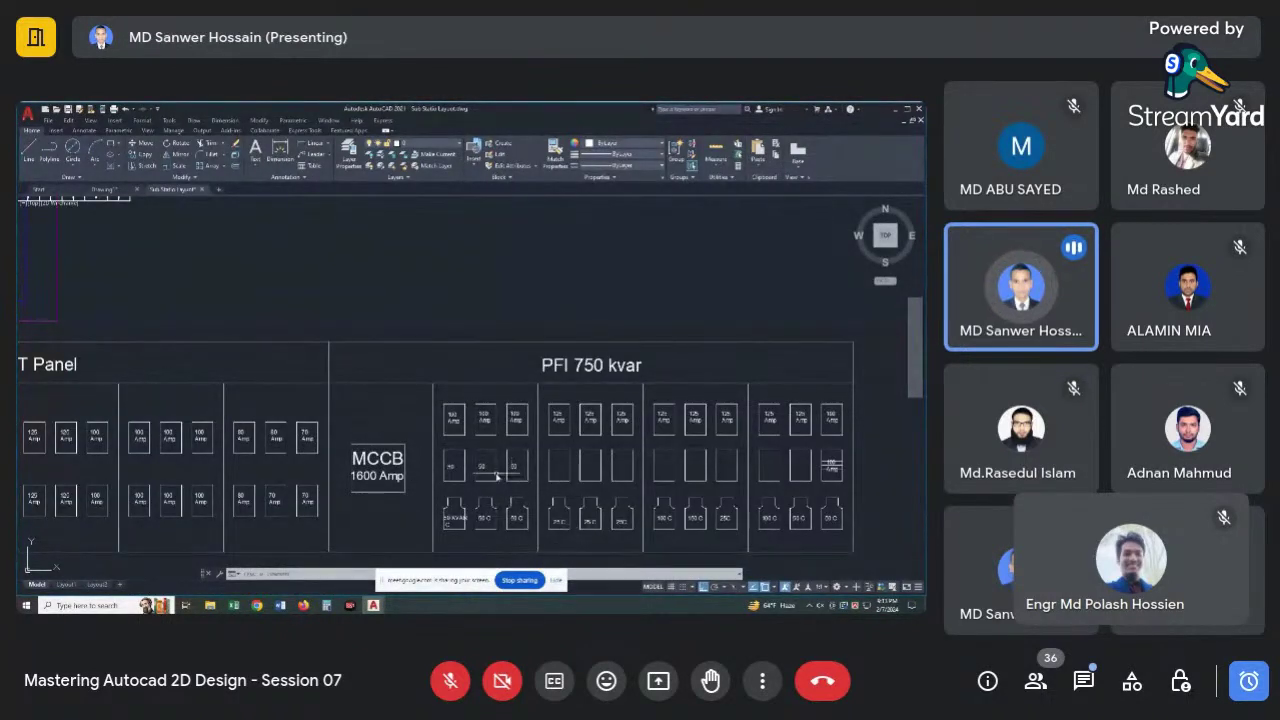
mouse_move(495, 476)
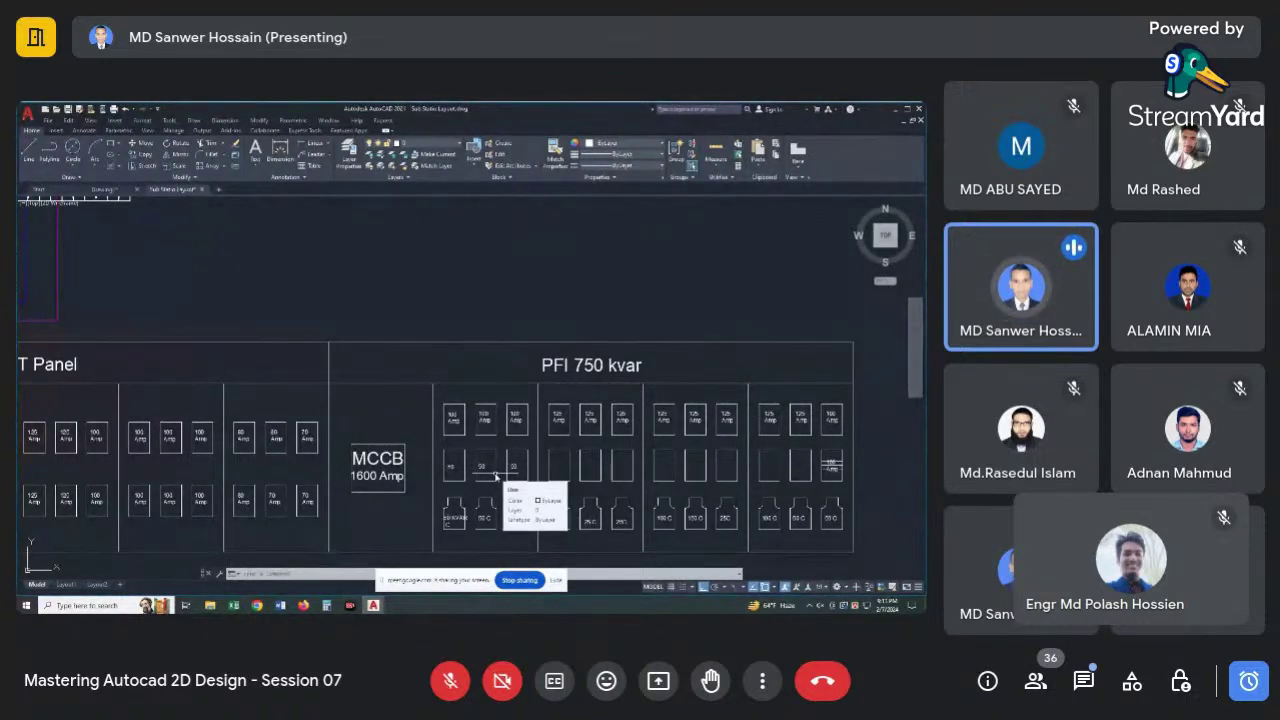
scroll(495, 477, "down", 5)
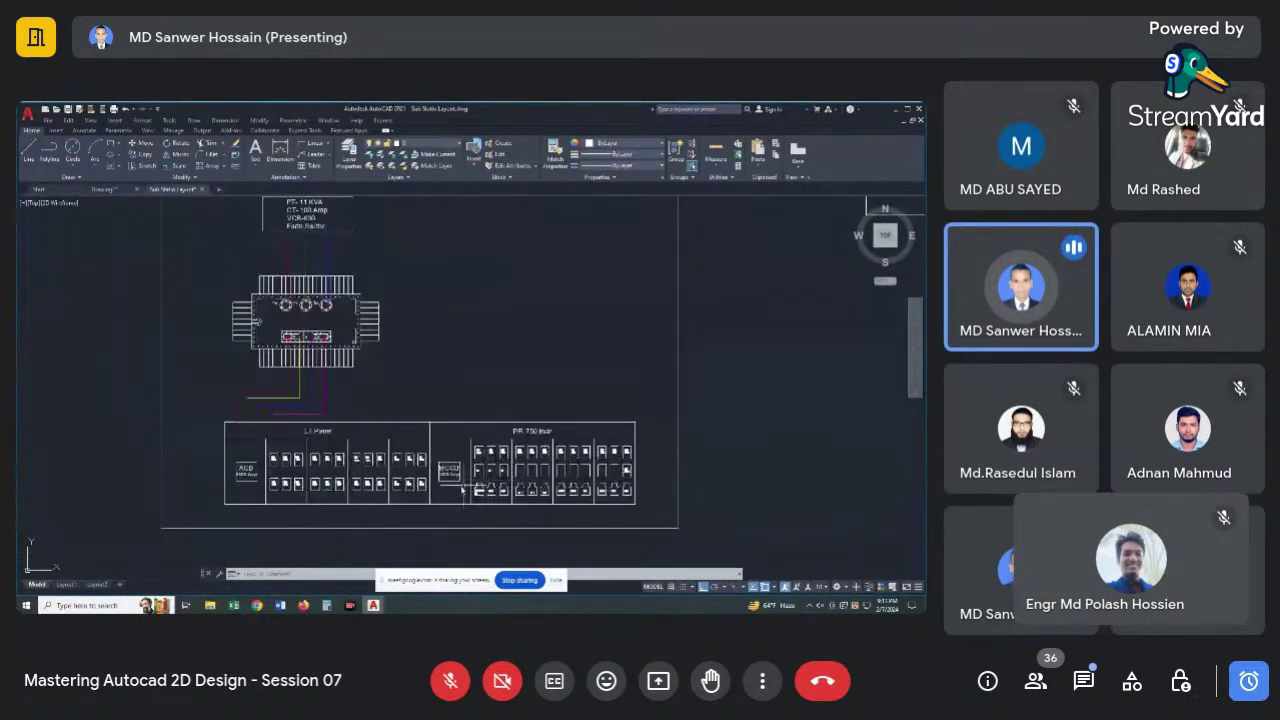
scroll(291, 479, "up", 4)
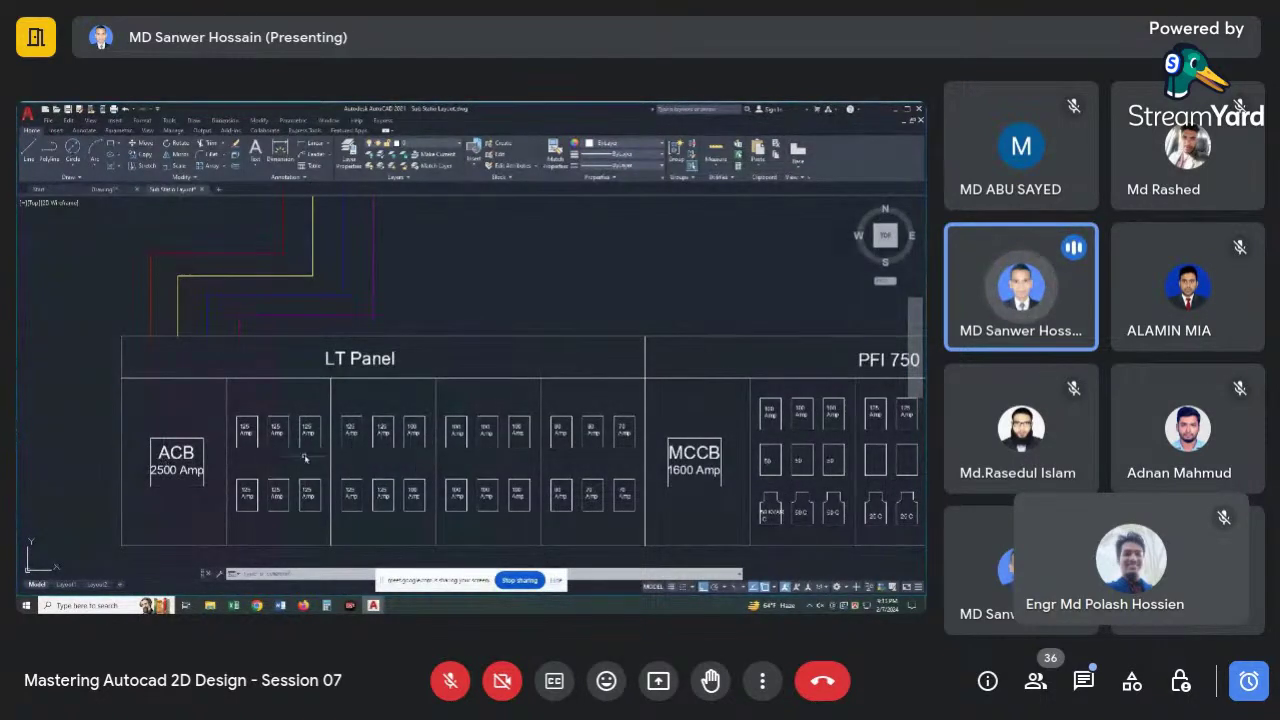
scroll(253, 440, "up", 2)
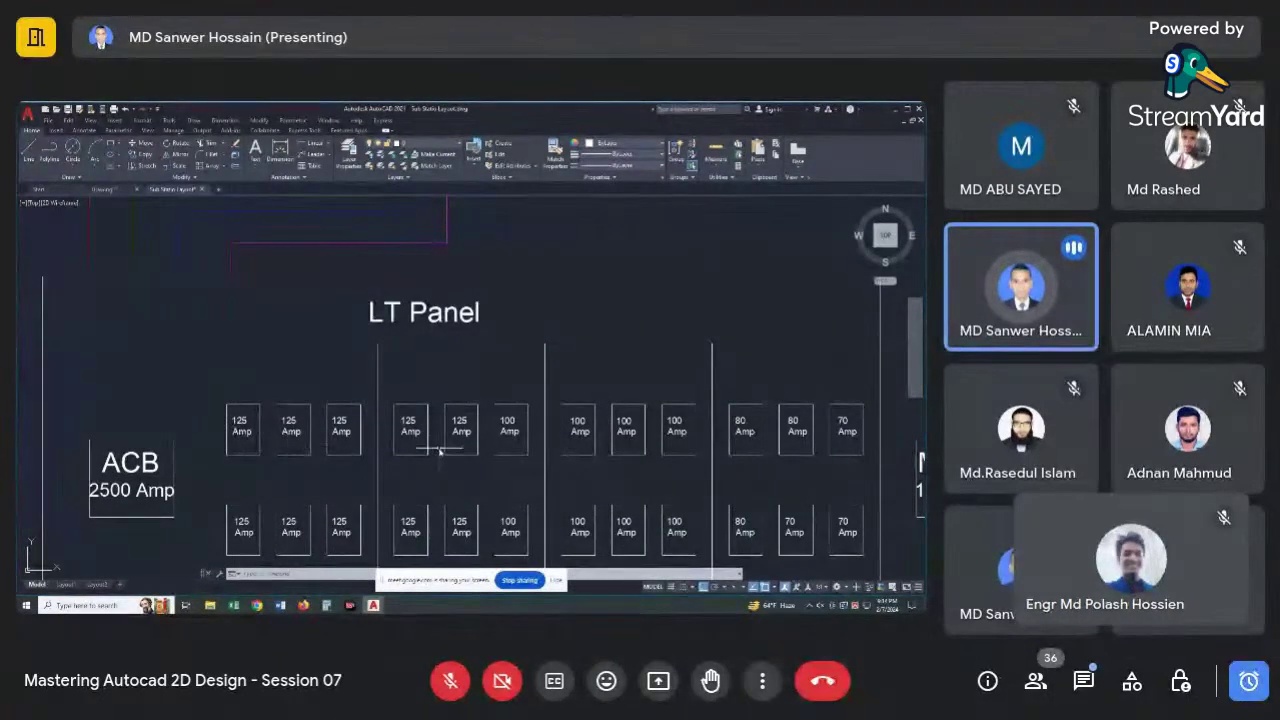
Zoom and pan around the LT Panel and its ACB breaker section.
scroll(600, 450, "down", 2)
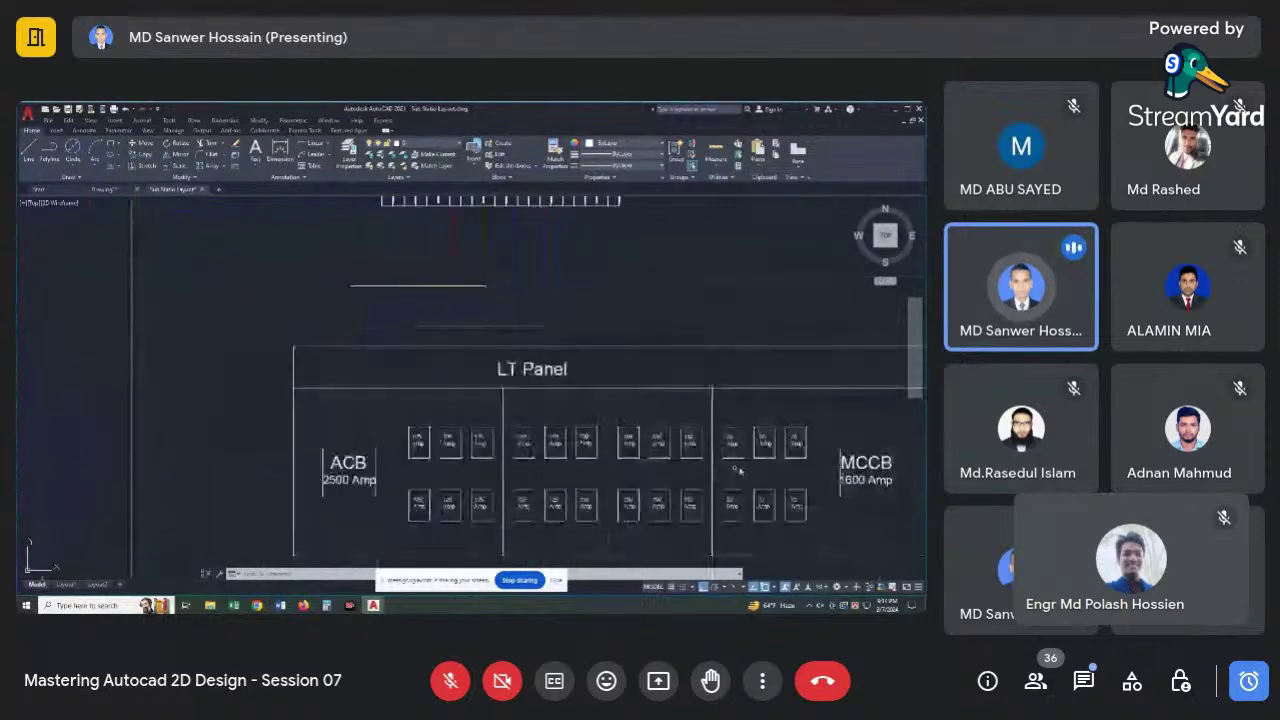
scroll(650, 435, "up", 1)
scroll(655, 432, "up", 1)
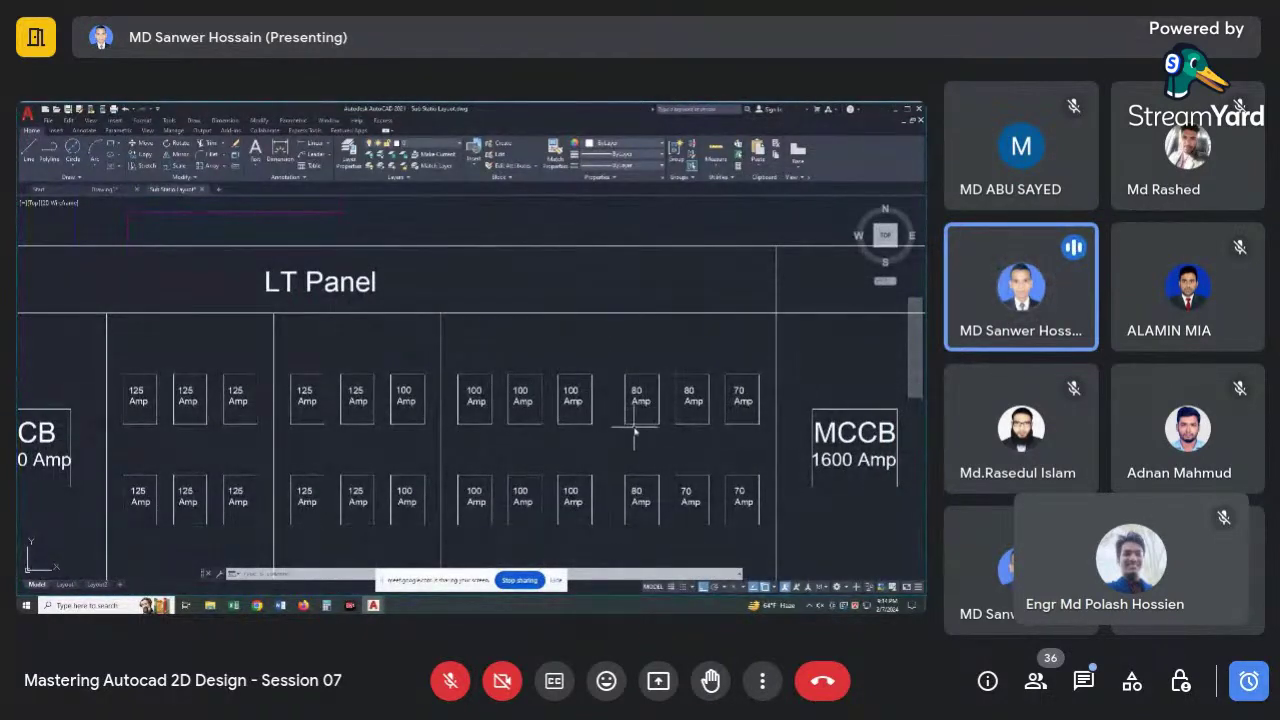
scroll(640, 430, "down", 1)
scroll(655, 427, "up", 1)
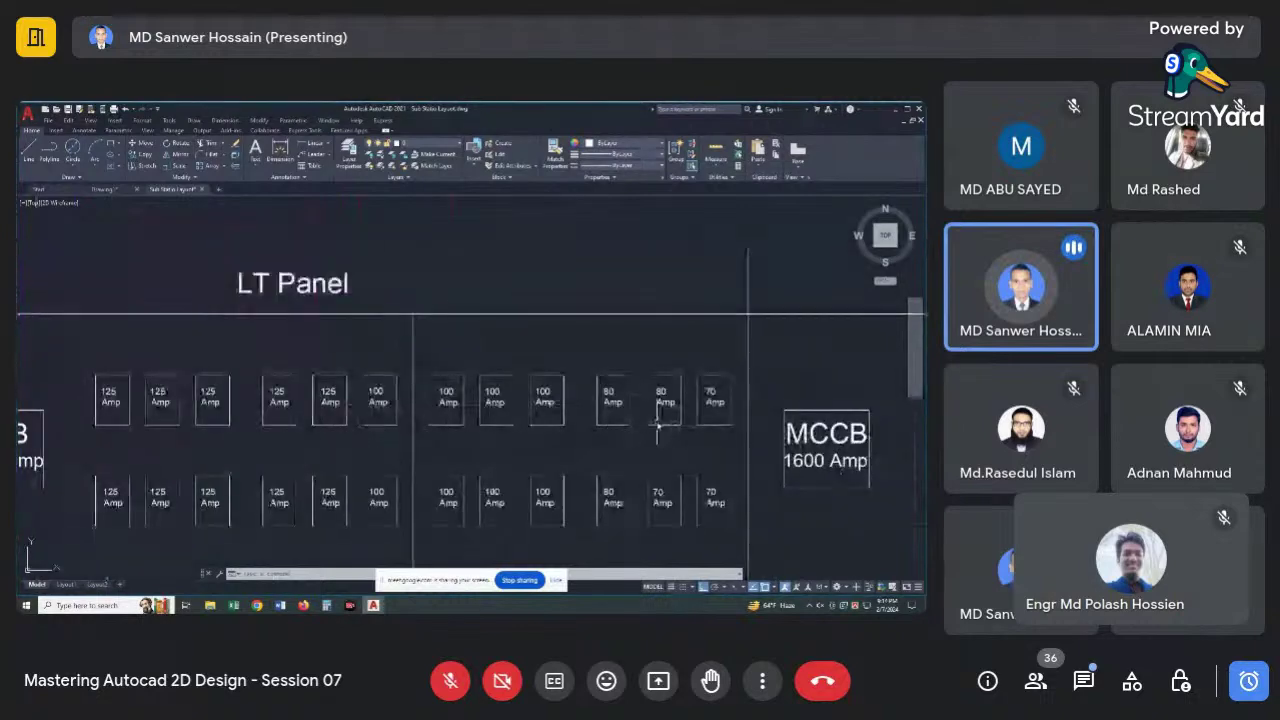
scroll(657, 425, "down", 2)
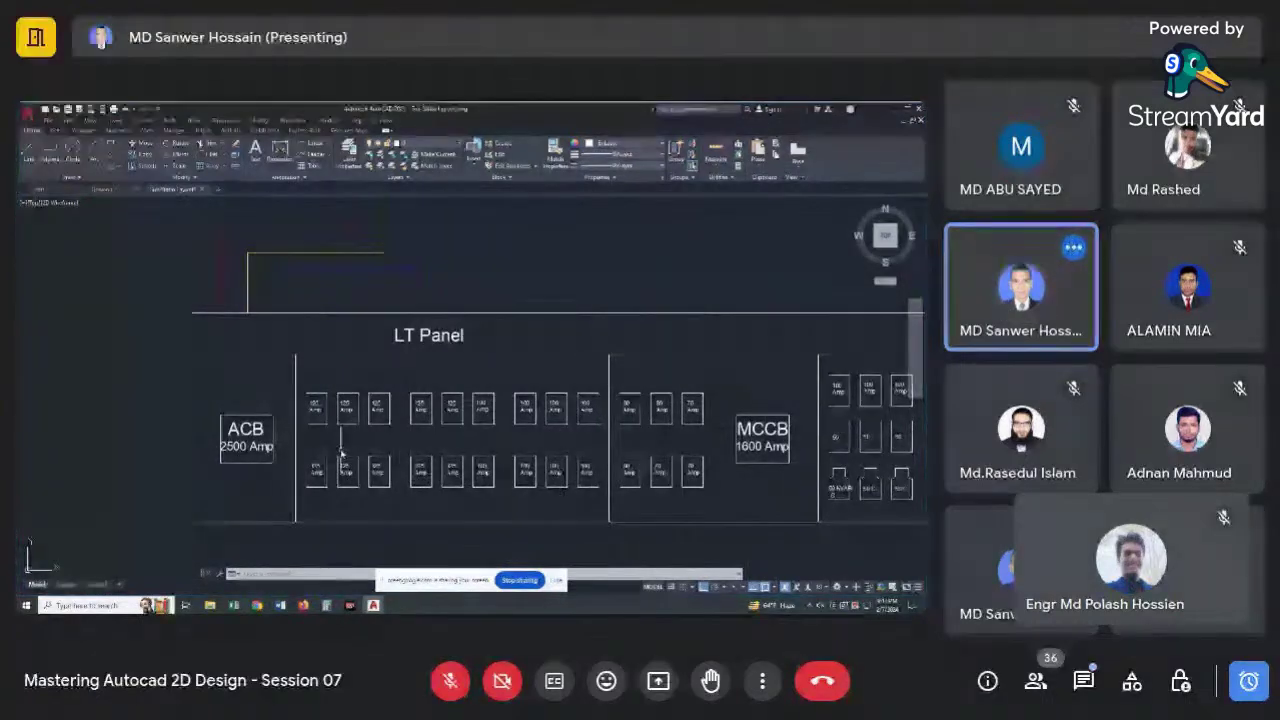
scroll(341, 455, "up", 2)
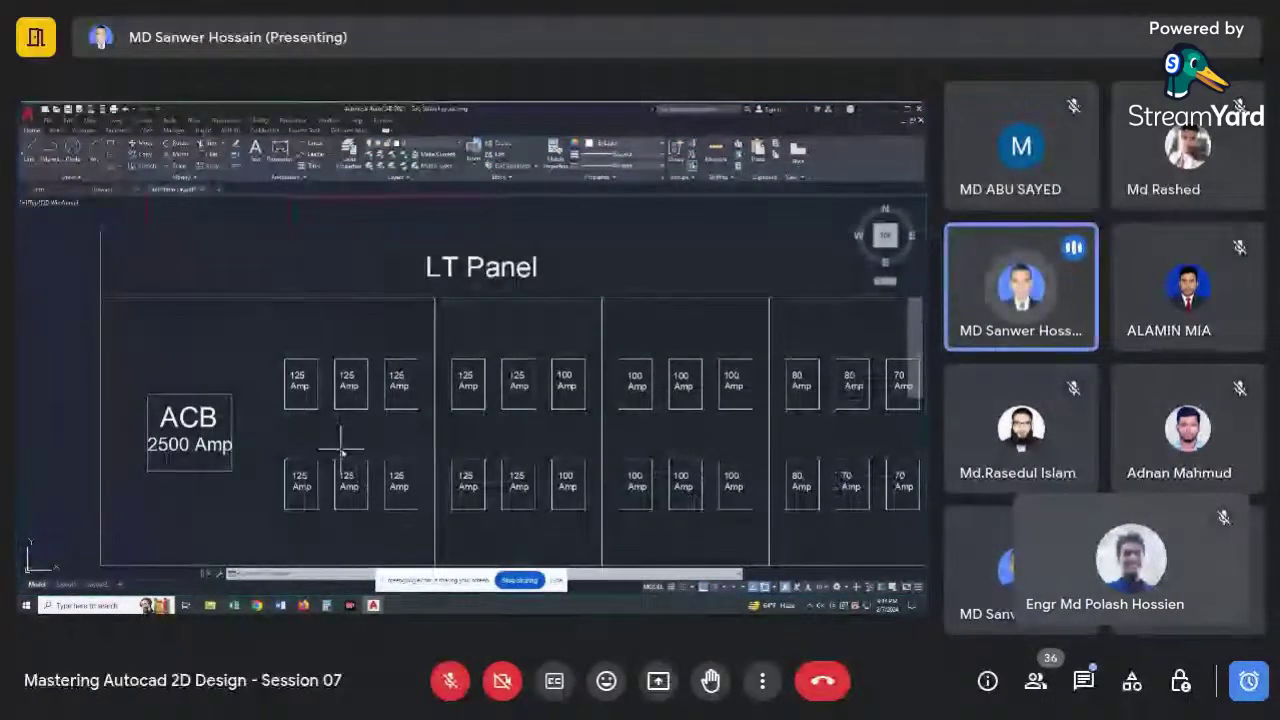
scroll(350, 452, "down", 2)
scroll(360, 452, "up", 2)
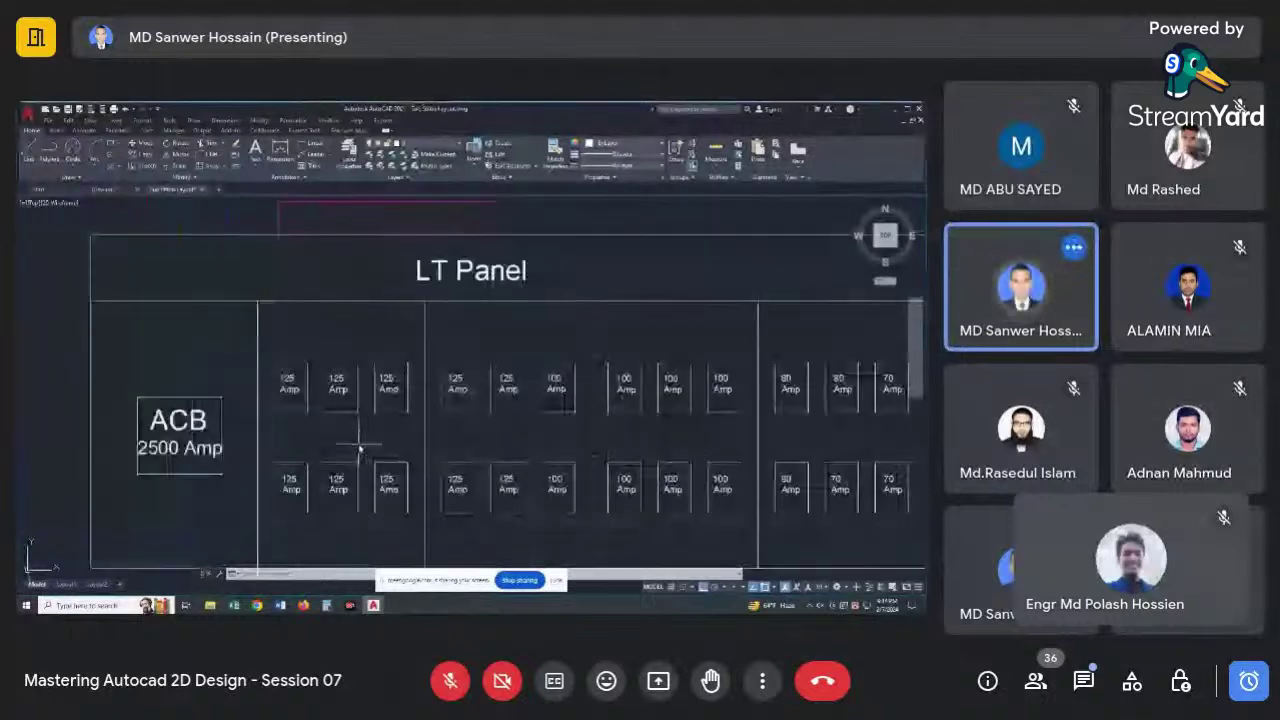
scroll(360, 450, "down", 2)
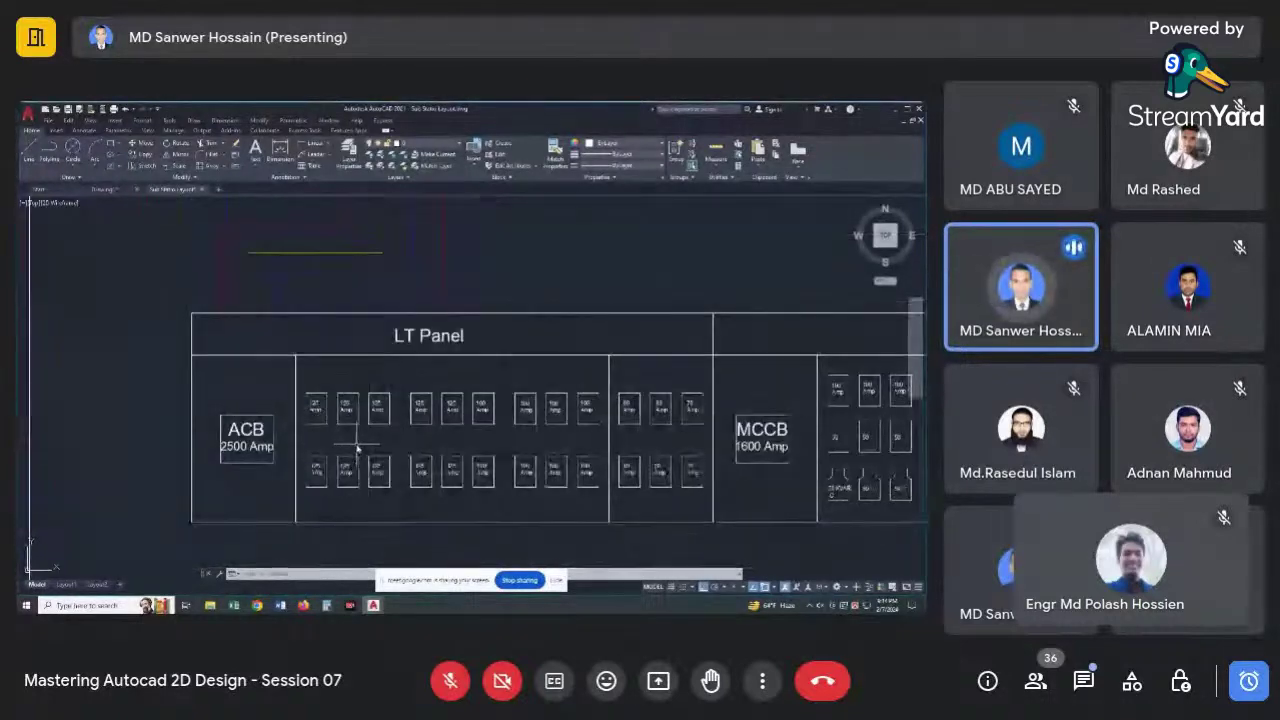
scroll(365, 452, "up", 2)
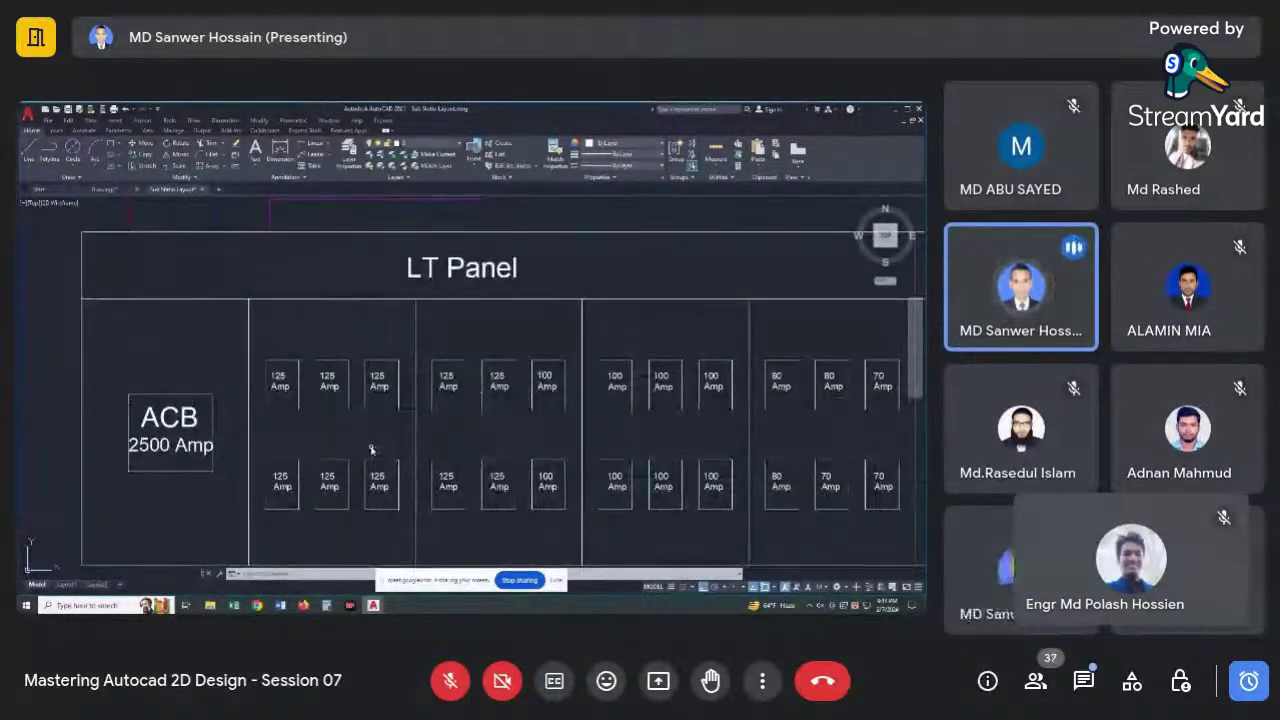
scroll(372, 452, "down", 2)
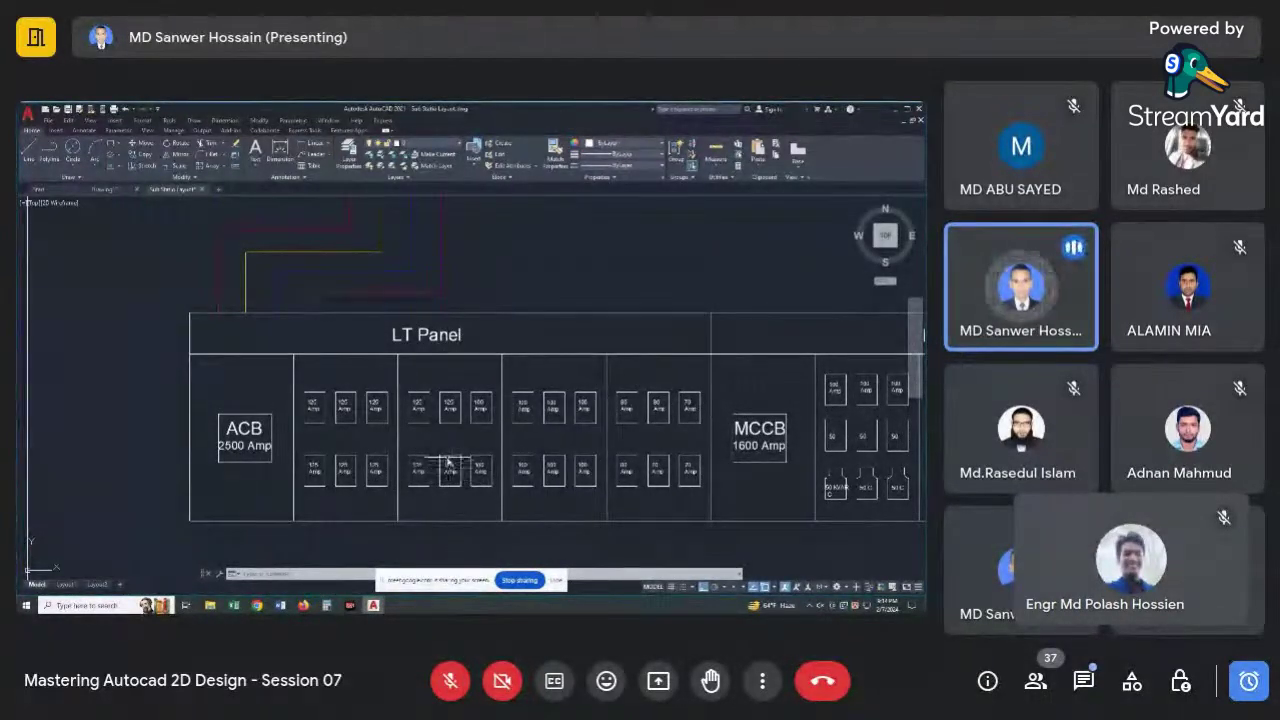
scroll(354, 414, "up", 2)
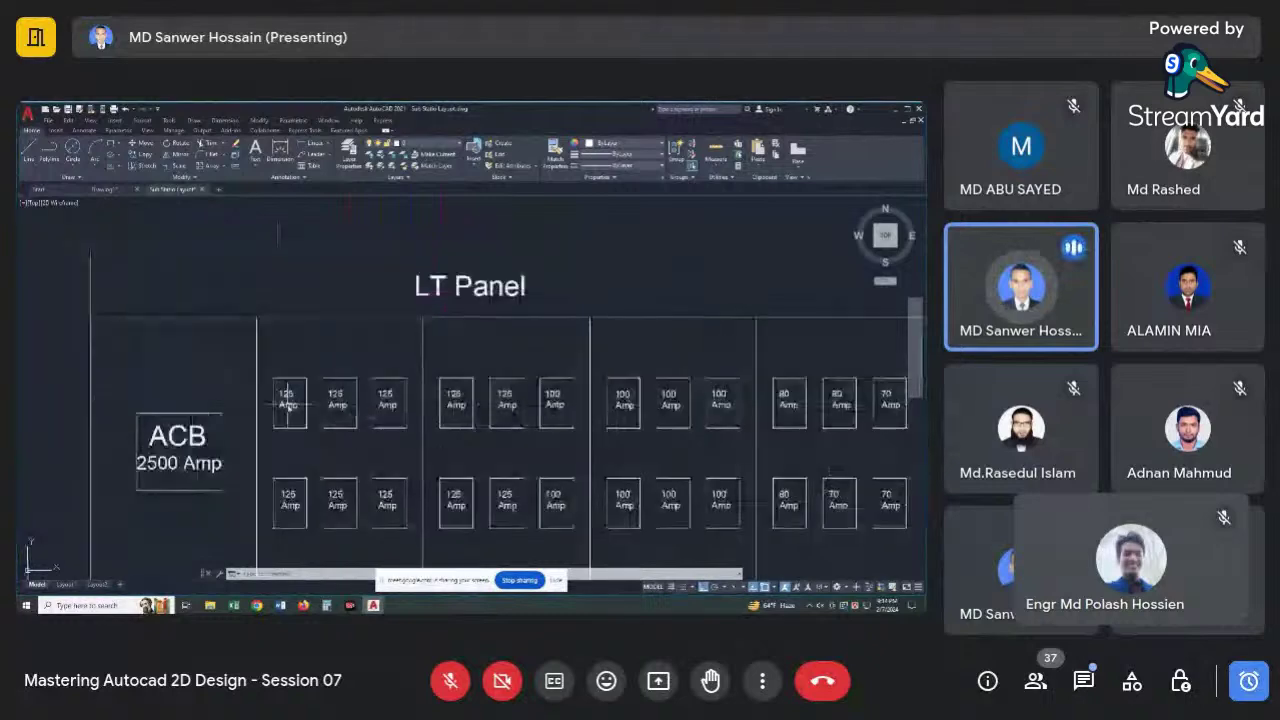
scroll(475, 420, "down", 4)
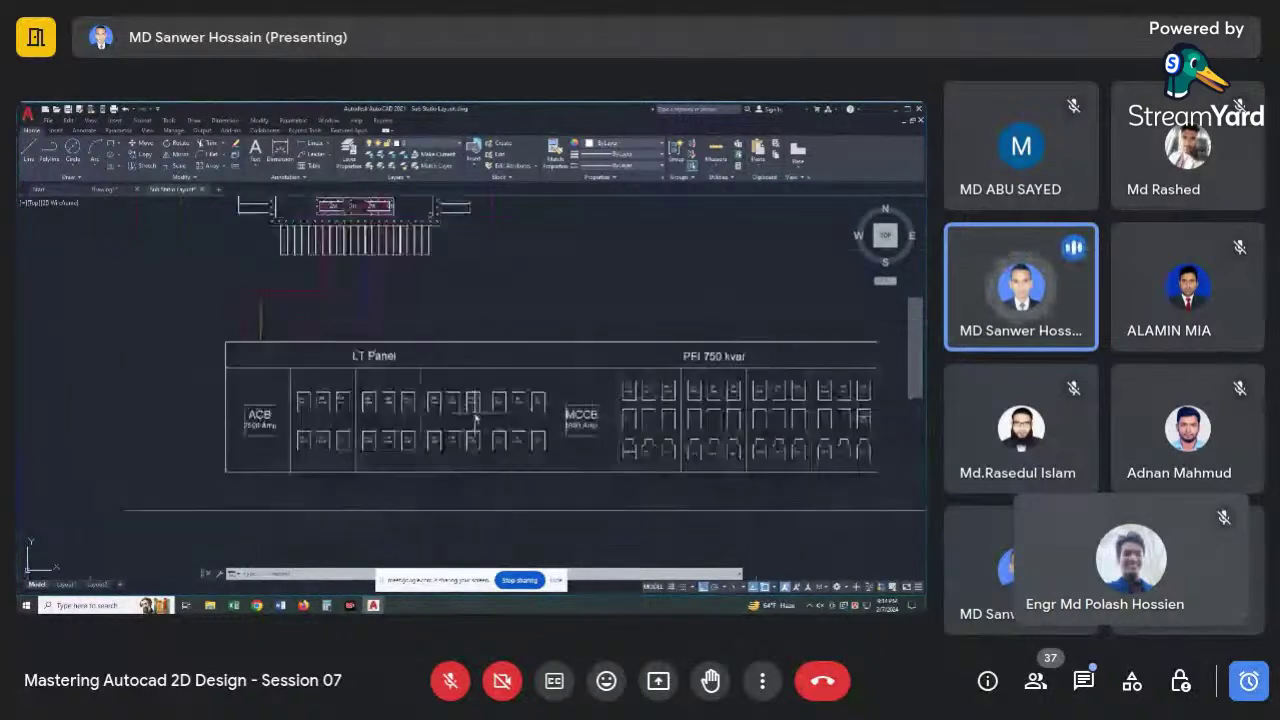
scroll(510, 405, "up", 5)
scroll(575, 405, "down", 1)
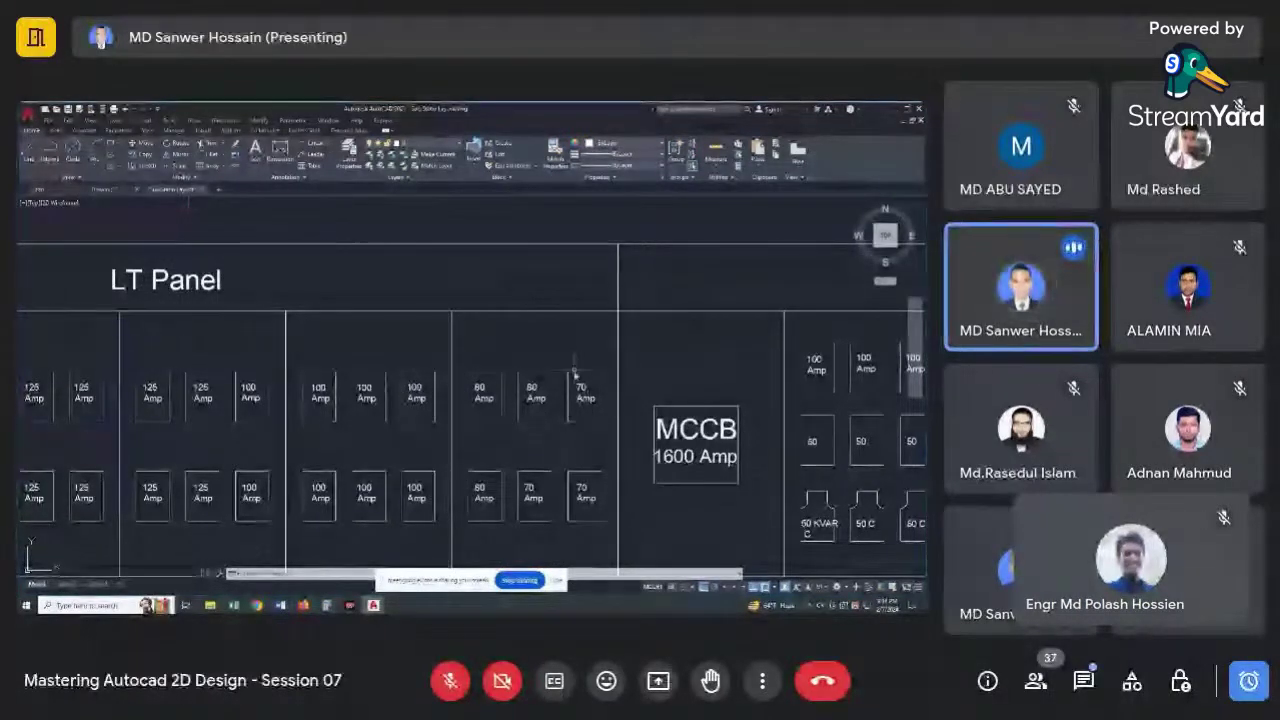
scroll(575, 372, "down", 2)
left_click_drag(437, 462, 365, 407)
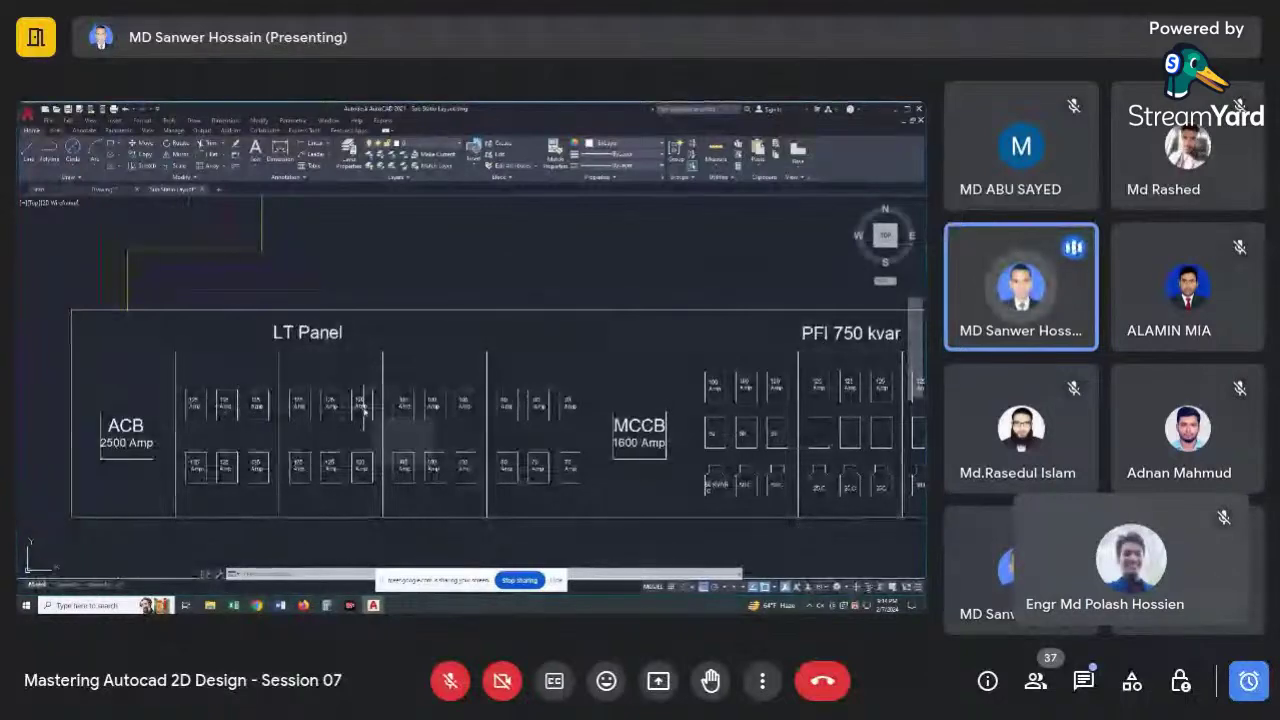
scroll(432, 432, "down", 2)
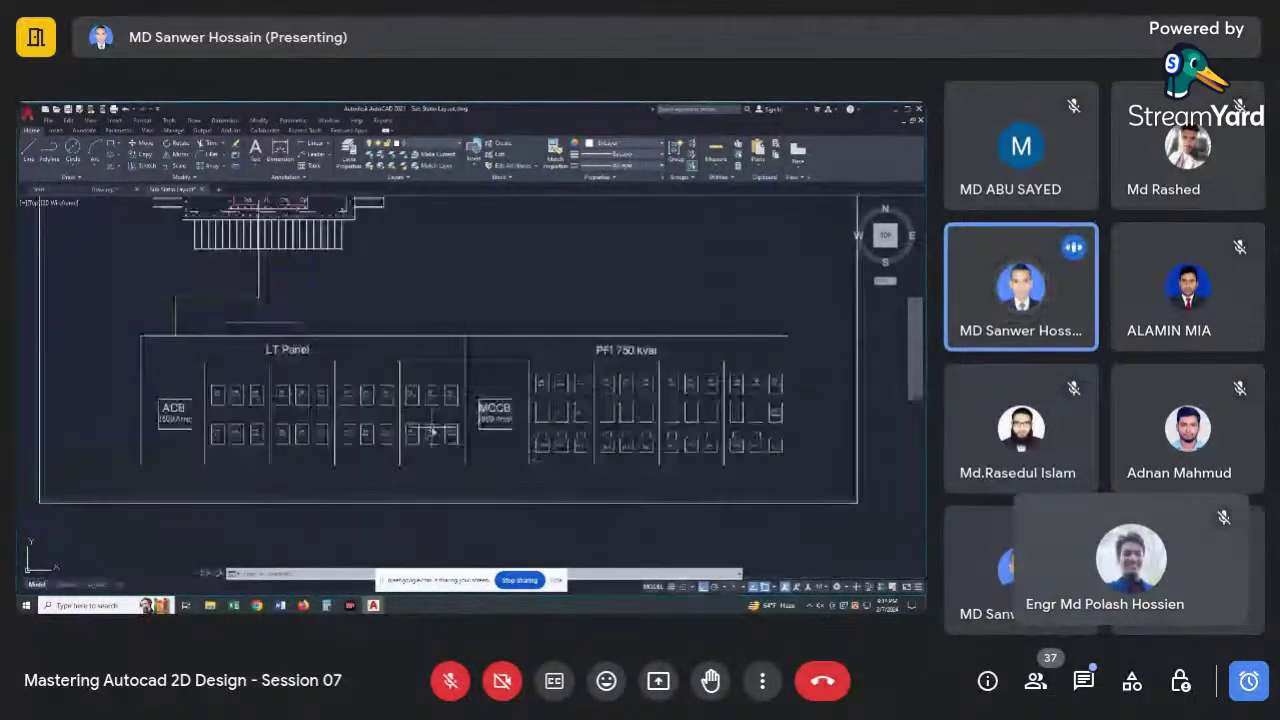
scroll(244, 403, "up", 4)
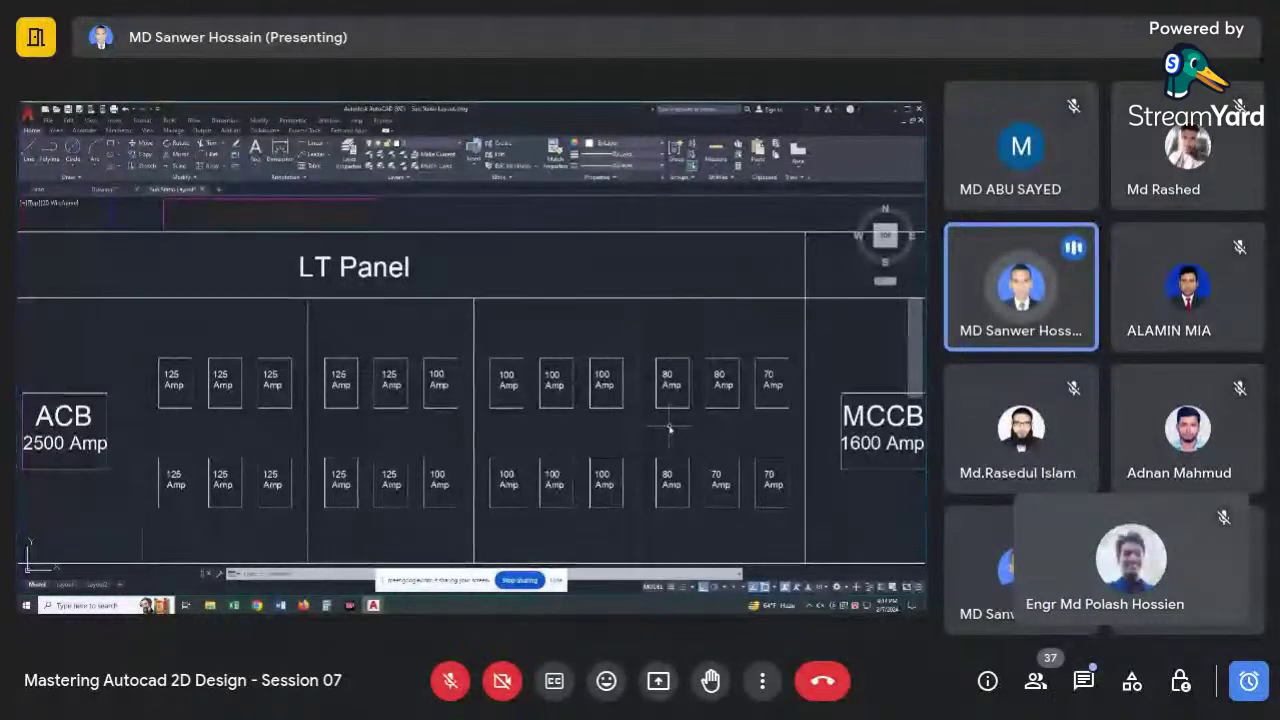
scroll(670, 429, "down", 2)
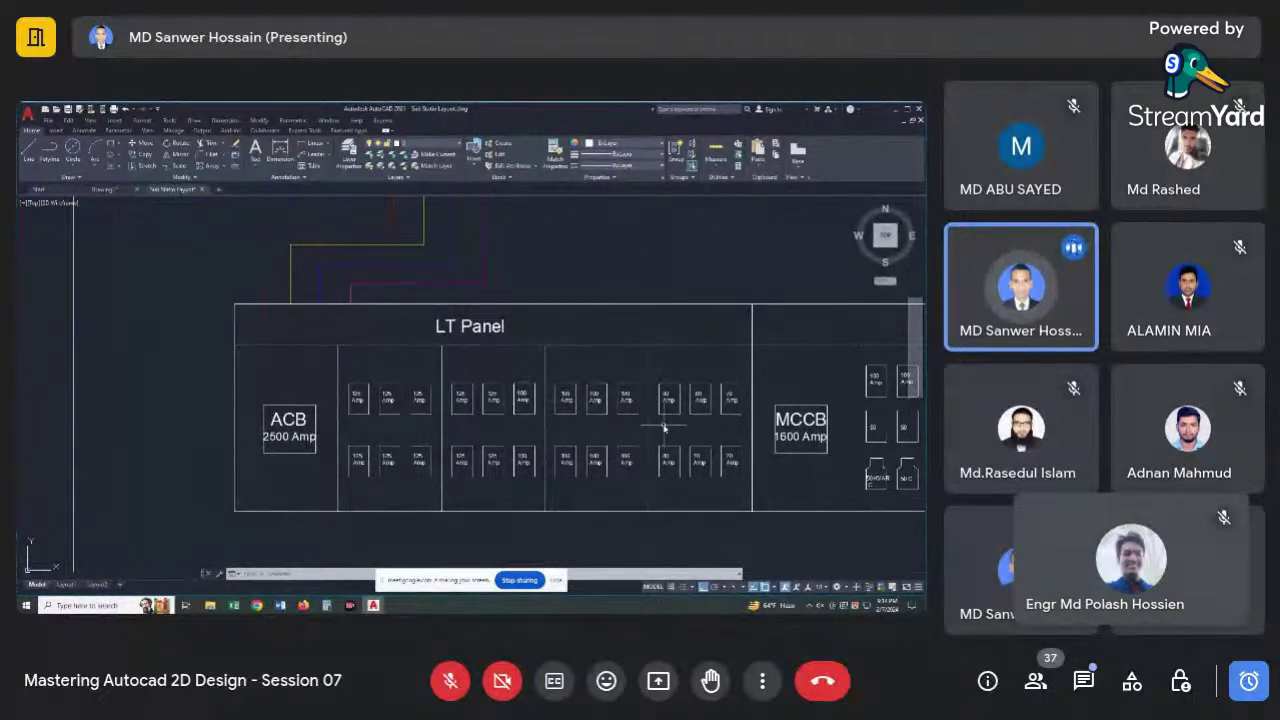
scroll(459, 417, "up", 2)
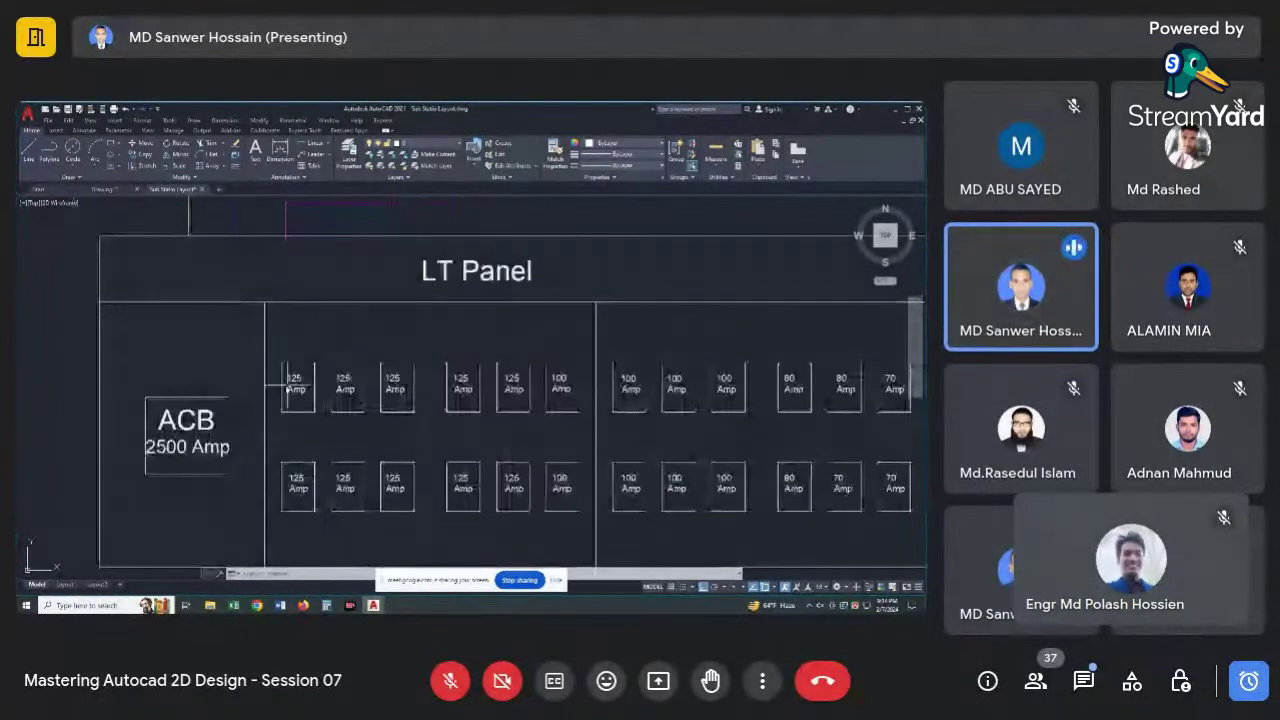
scroll(297, 382, "down", 2)
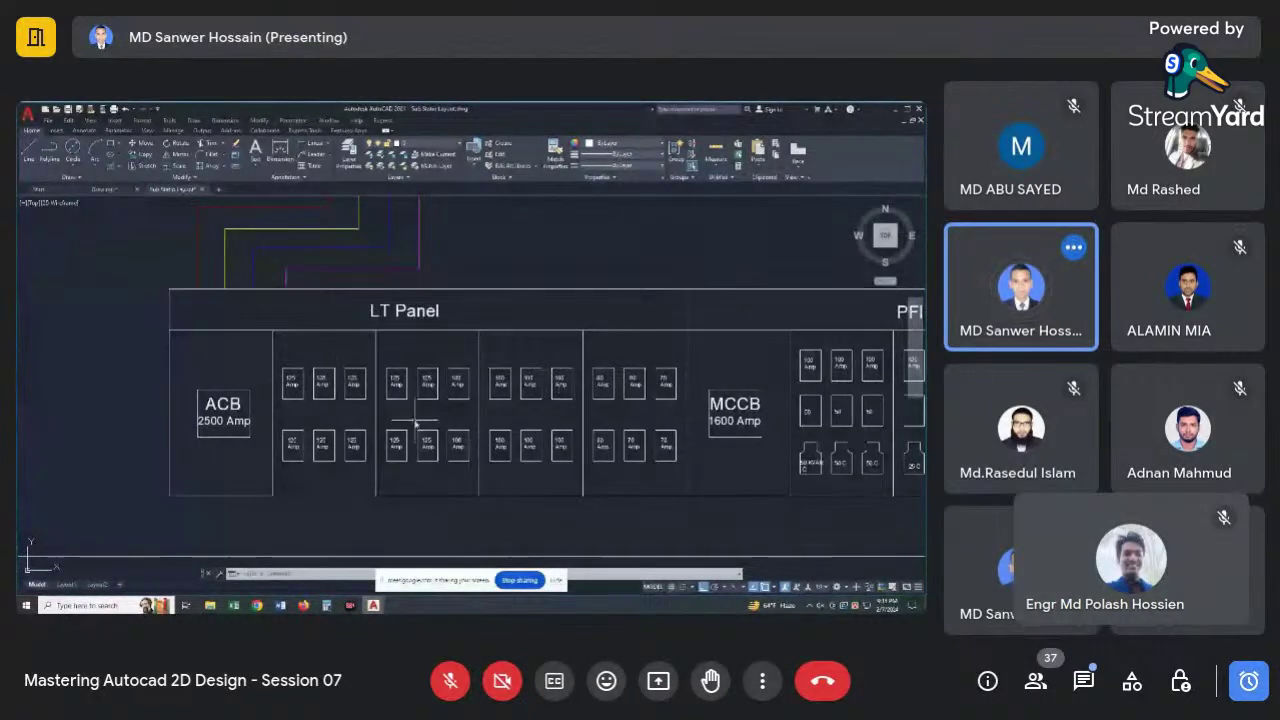
scroll(416, 418, "up", 2)
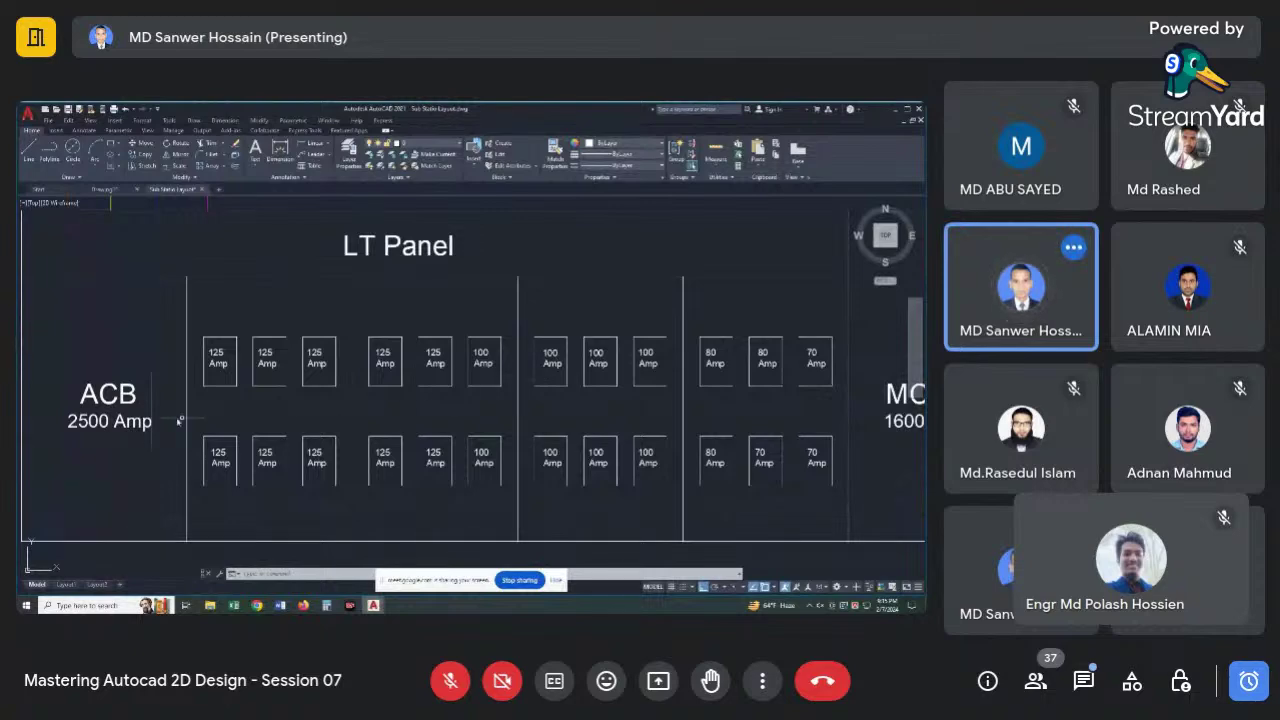
scroll(105, 420, "down", 2)
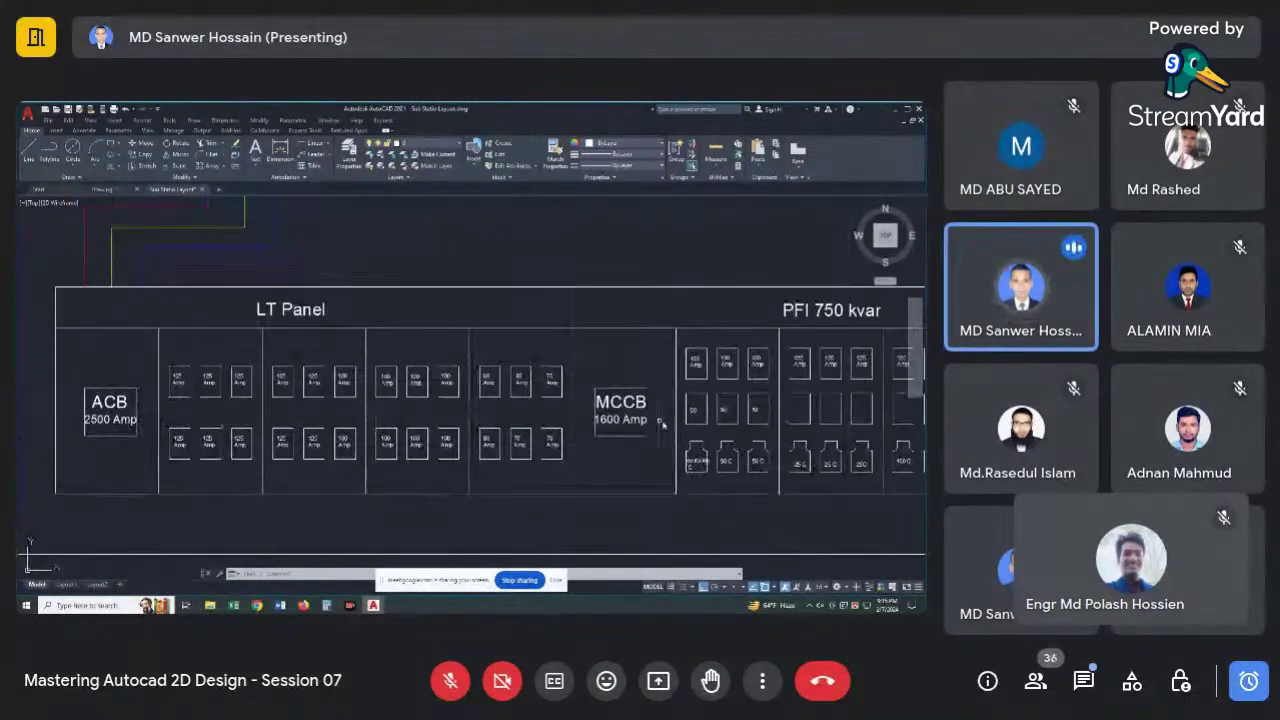
Pan to frame the MCCB 1600 Amp and PFI 750 kvar panel alongside the LT Panel.
middle_click_drag(672, 422, 358, 444)
scroll(492, 342, "up", 2)
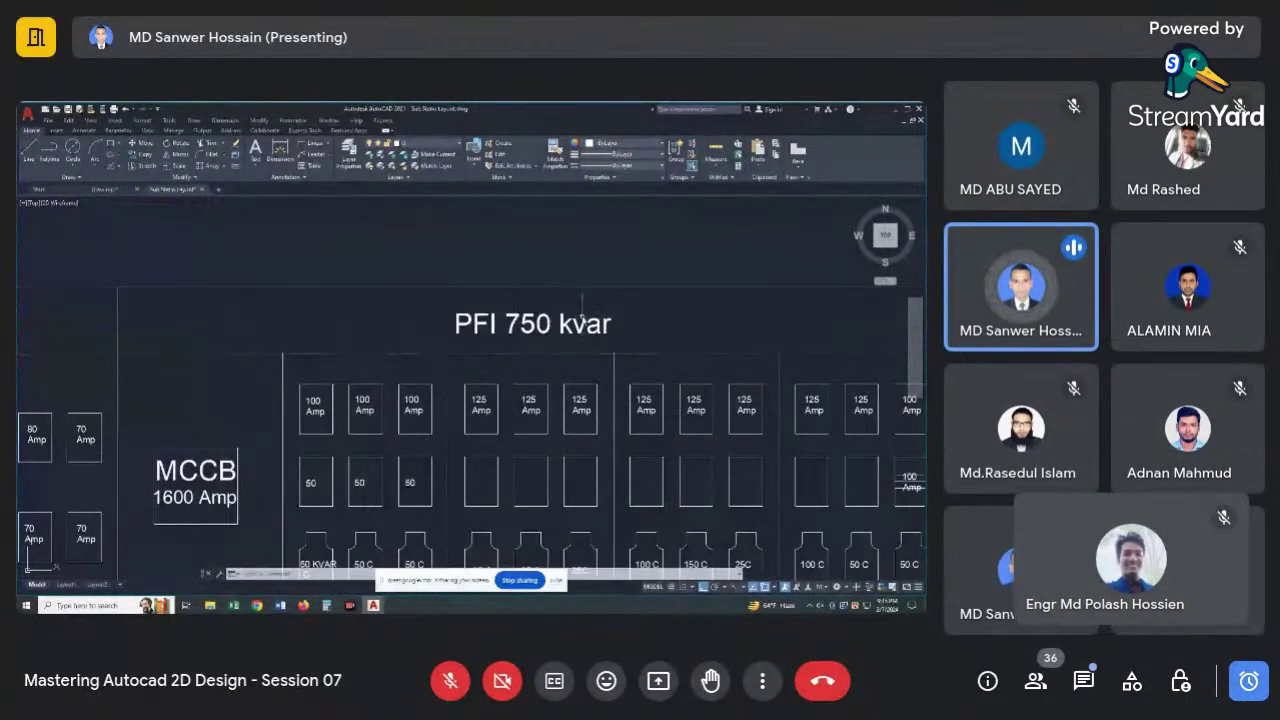
scroll(288, 445, "down", 1)
scroll(288, 445, "down", 2)
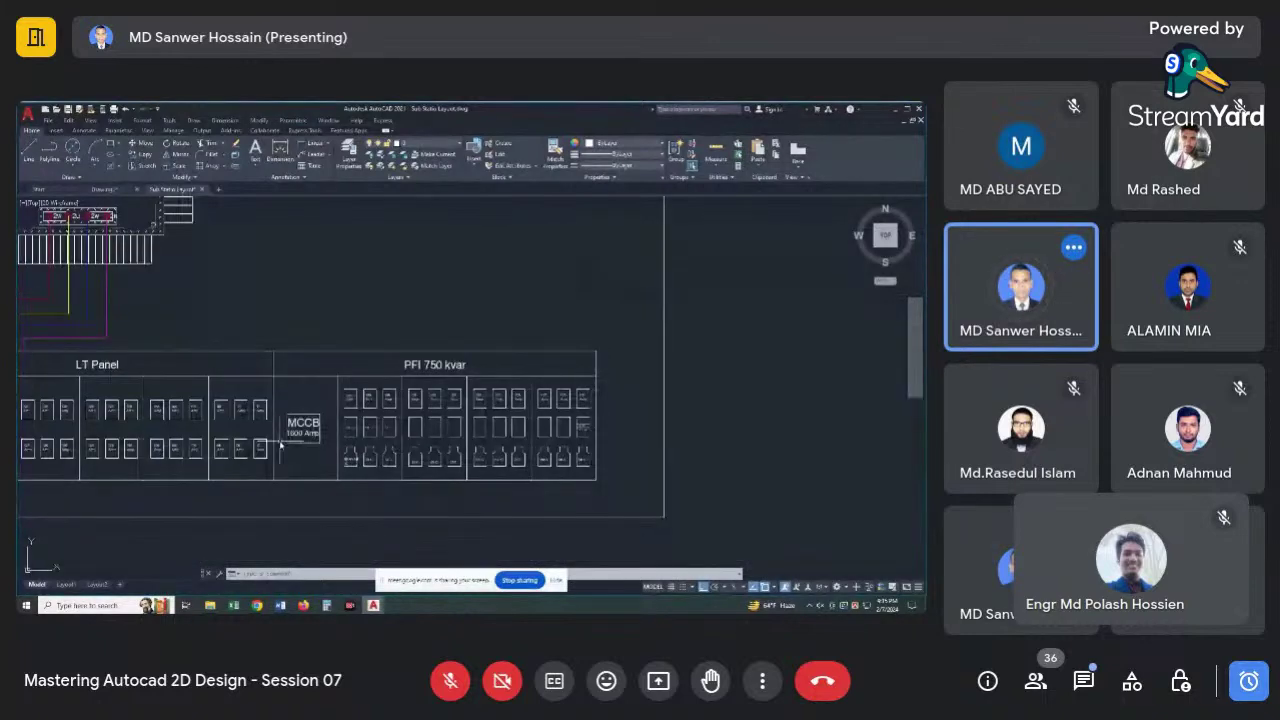
scroll(287, 445, "up", 2)
scroll(287, 445, "down", 4)
scroll(180, 425, "up", 2)
scroll(90, 425, "up", 2)
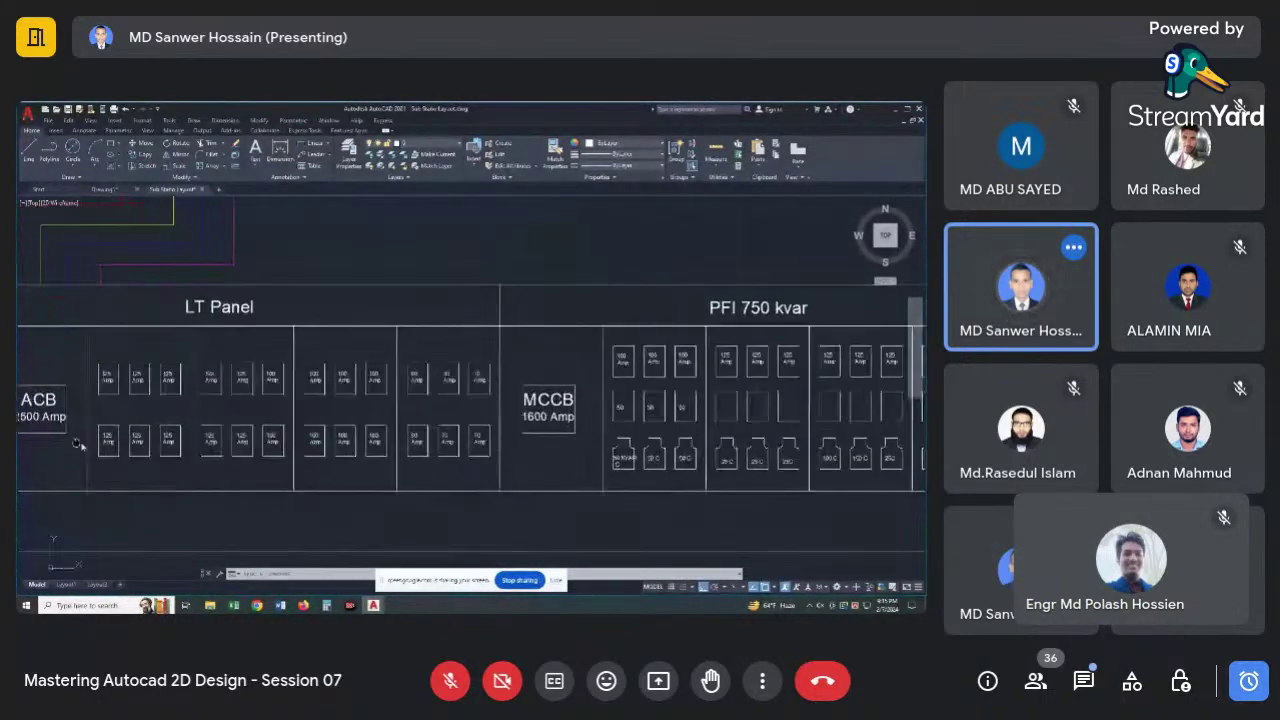
middle_click_drag(40, 425, 115, 425)
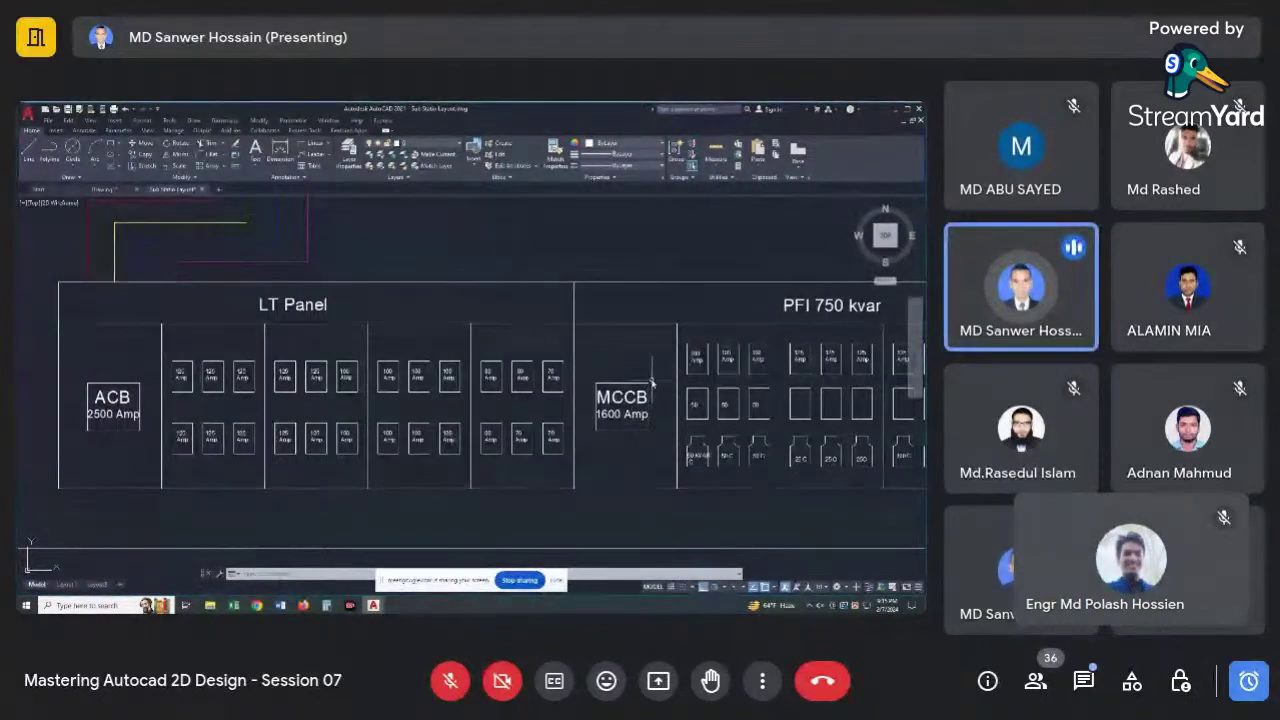
left_click(652, 380)
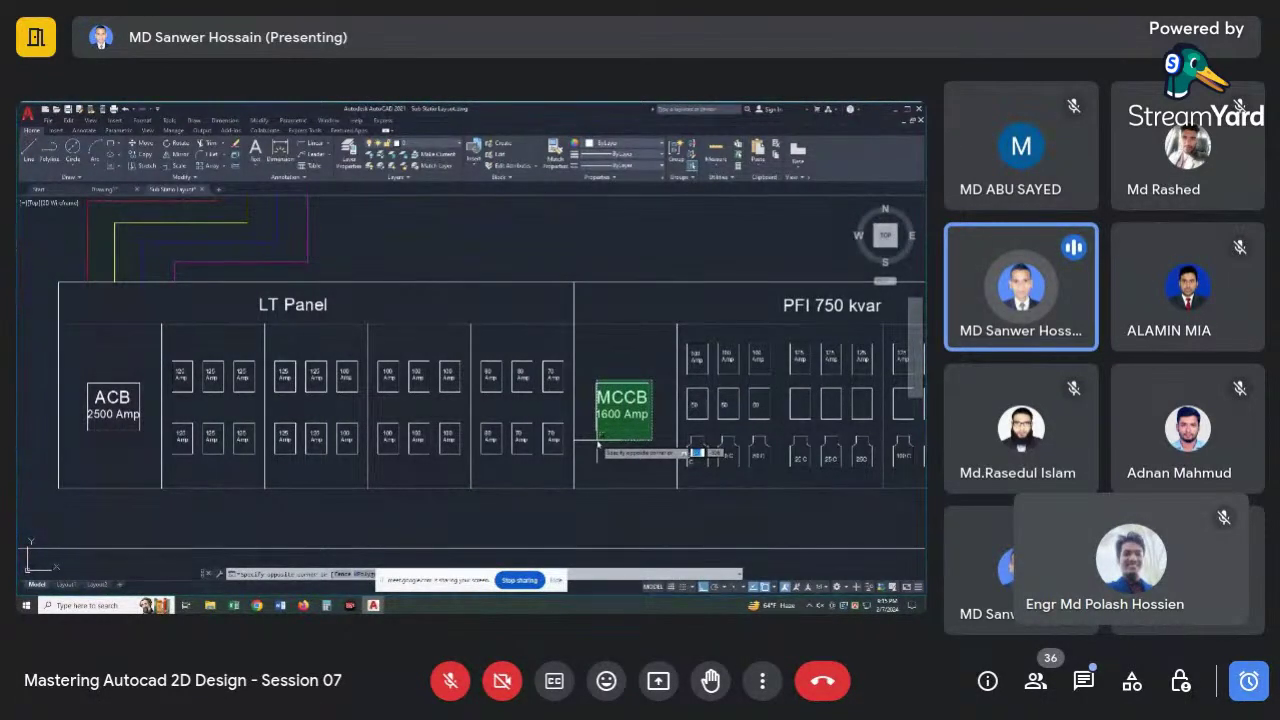
left_click(598, 440)
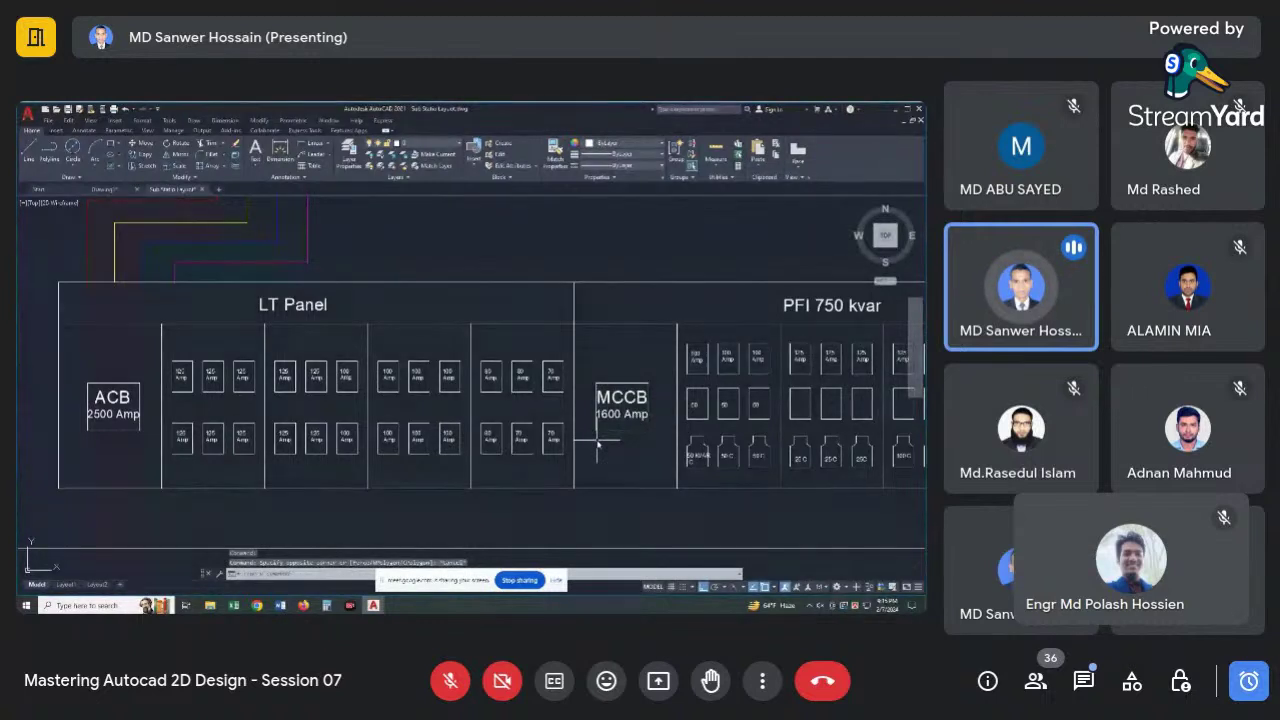
left_click(650, 374)
left_click(594, 443)
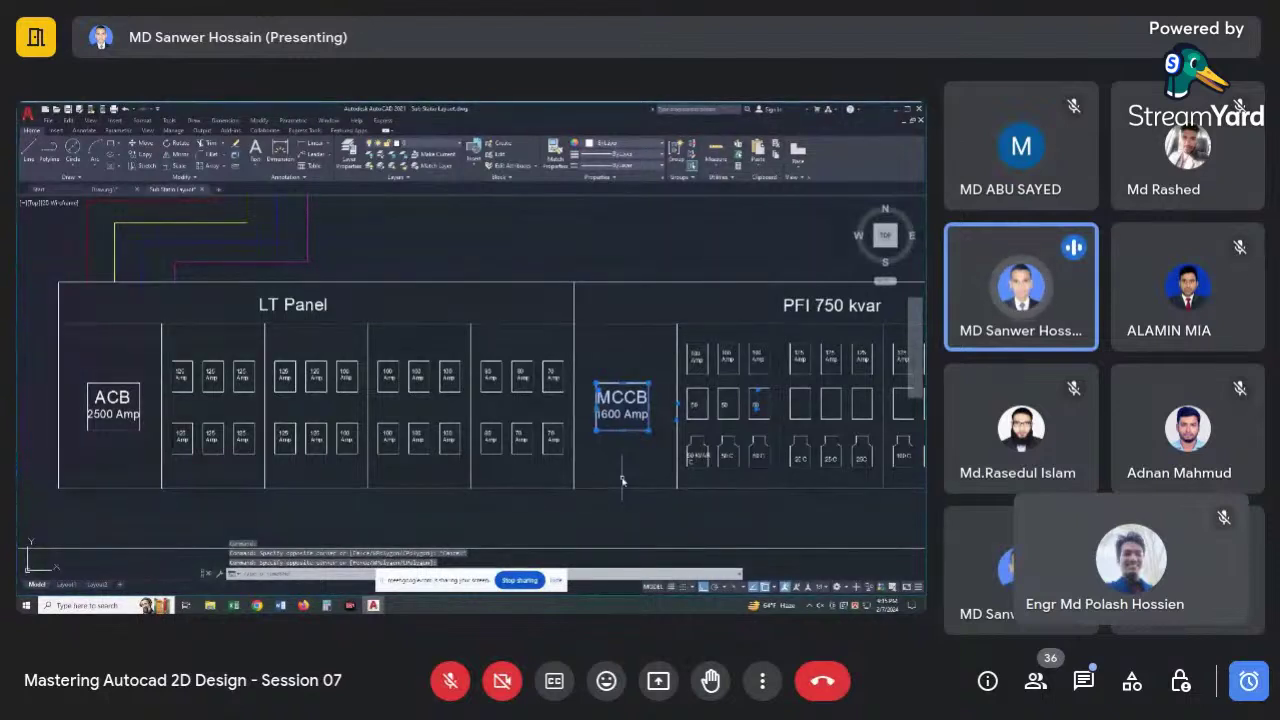
key("Escape")
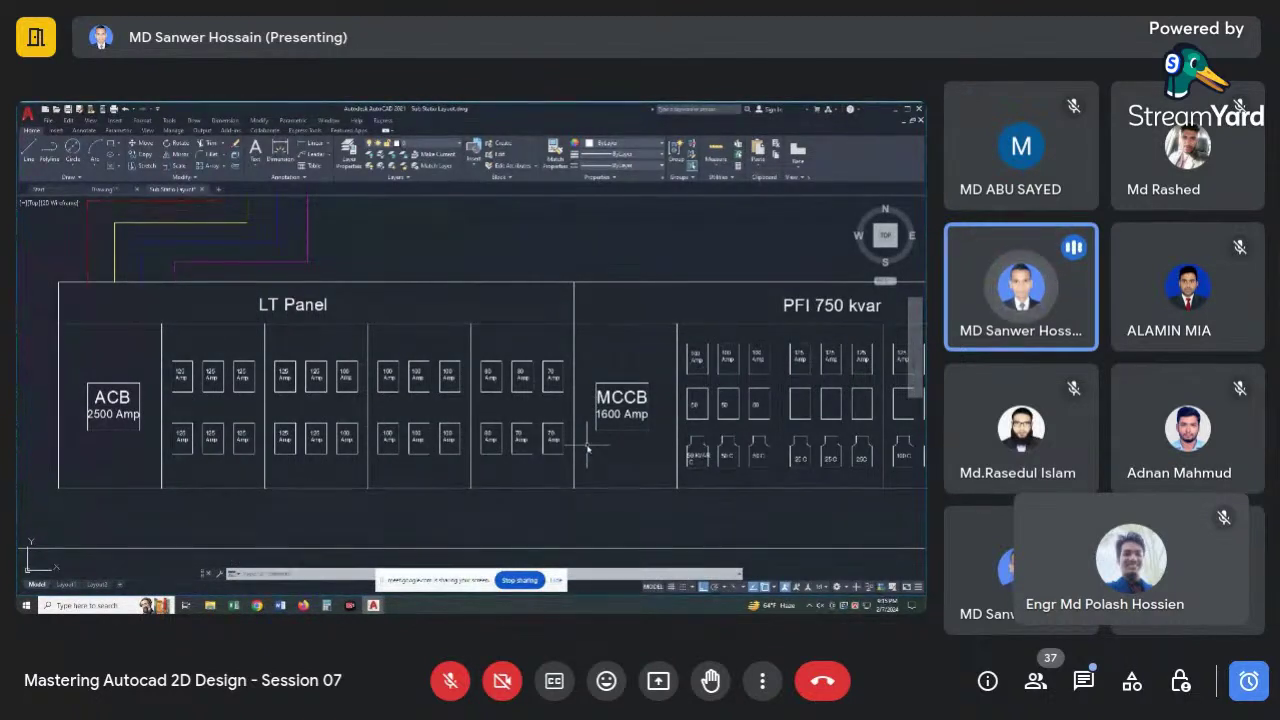
scroll(580, 447, "down", 2)
scroll(588, 453, "down", 1)
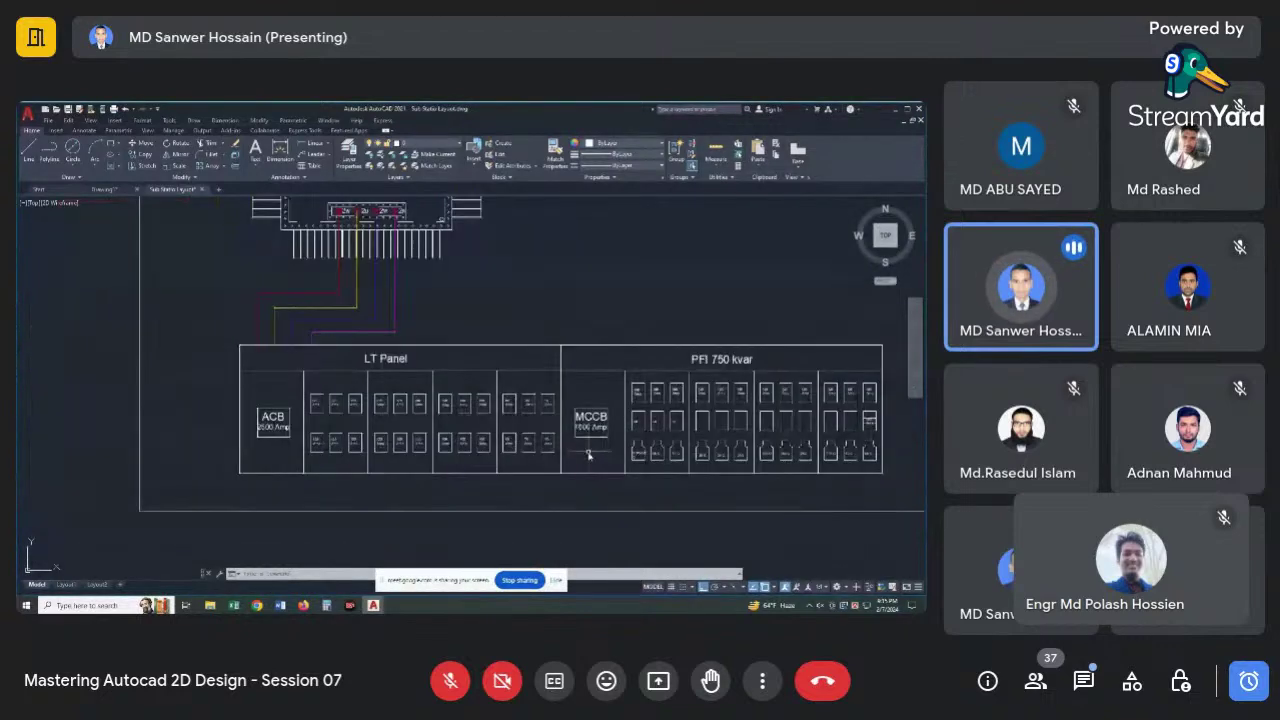
middle_click_drag(588, 455, 578, 450)
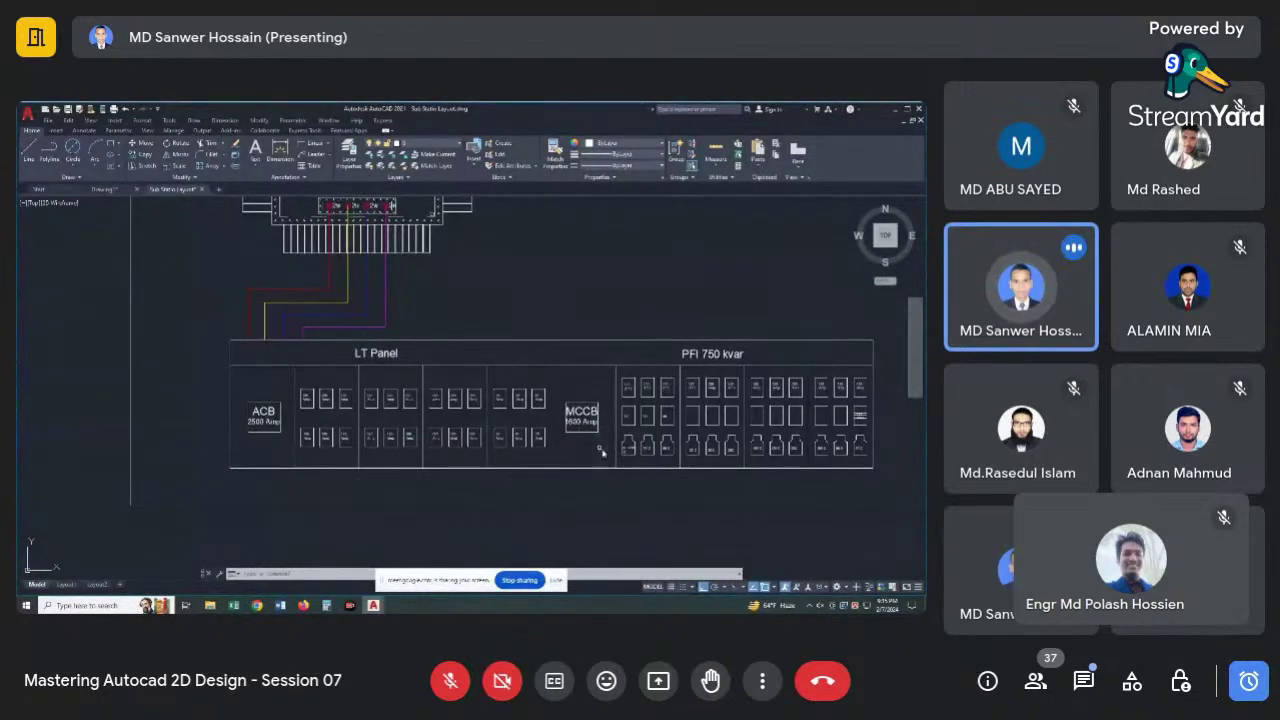
scroll(601, 452, "up", 3)
scroll(500, 462, "down", 1)
scroll(518, 476, "down", 2)
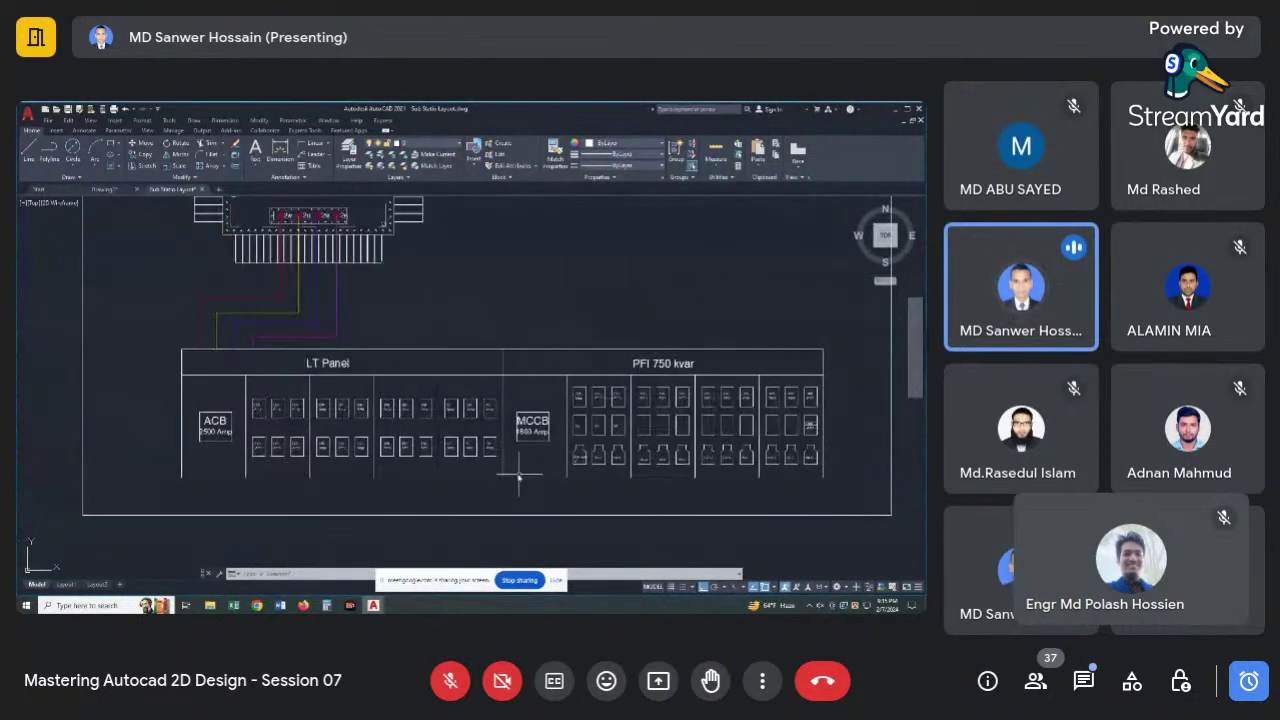
scroll(518, 477, "up", 2)
scroll(518, 477, "up", 2)
scroll(540, 440, "down", 4)
middle_click_drag(710, 405, 560, 405)
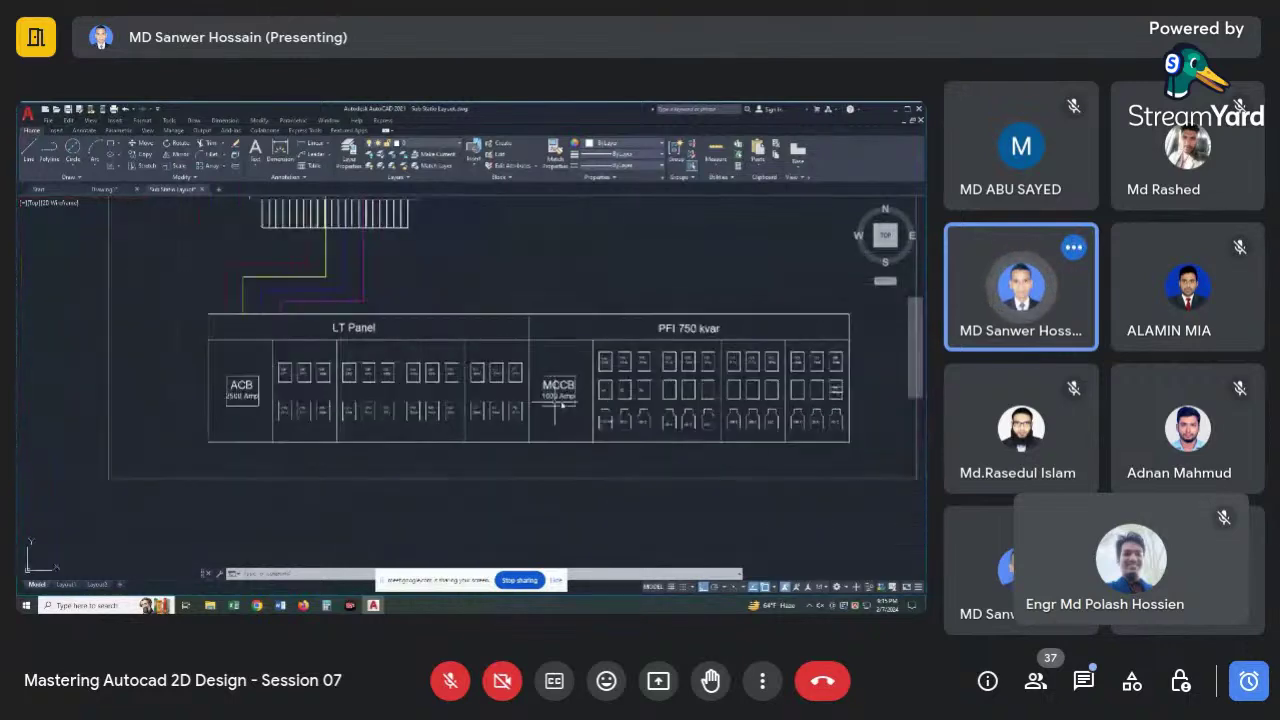
scroll(562, 405, "up", 3)
scroll(600, 430, "down", 2)
scroll(609, 433, "up", 1)
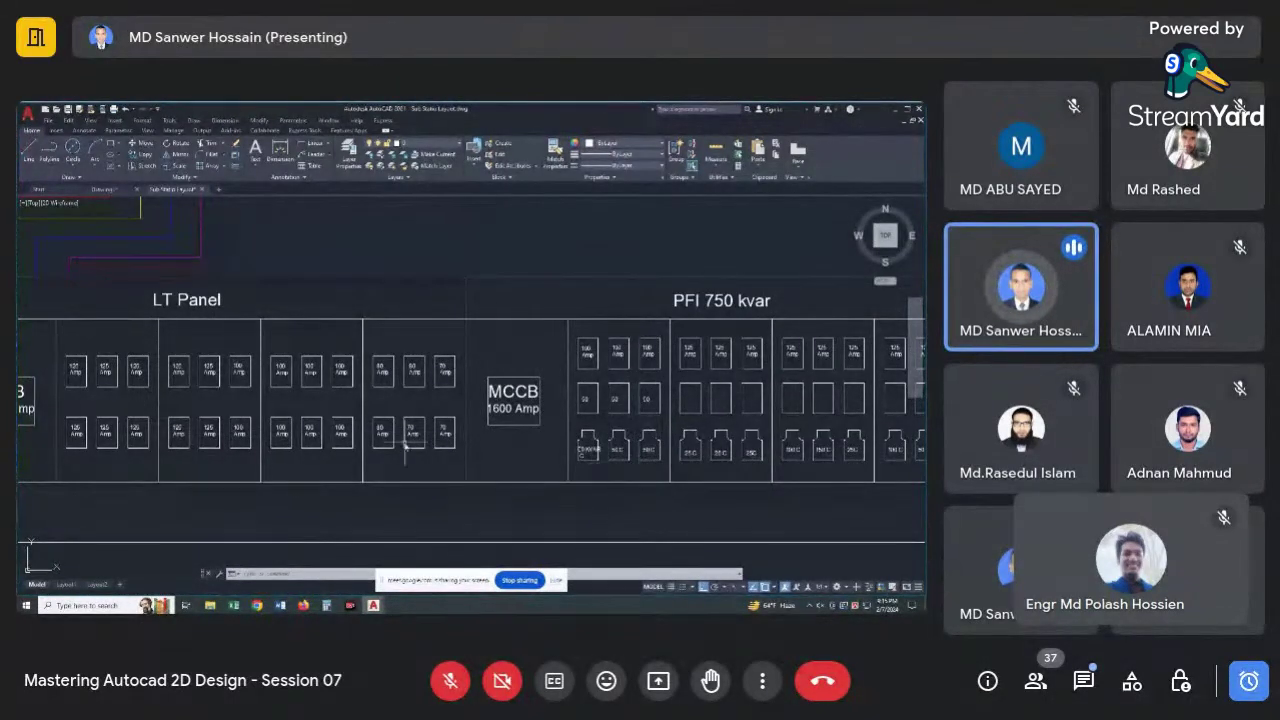
scroll(405, 448, "down", 2)
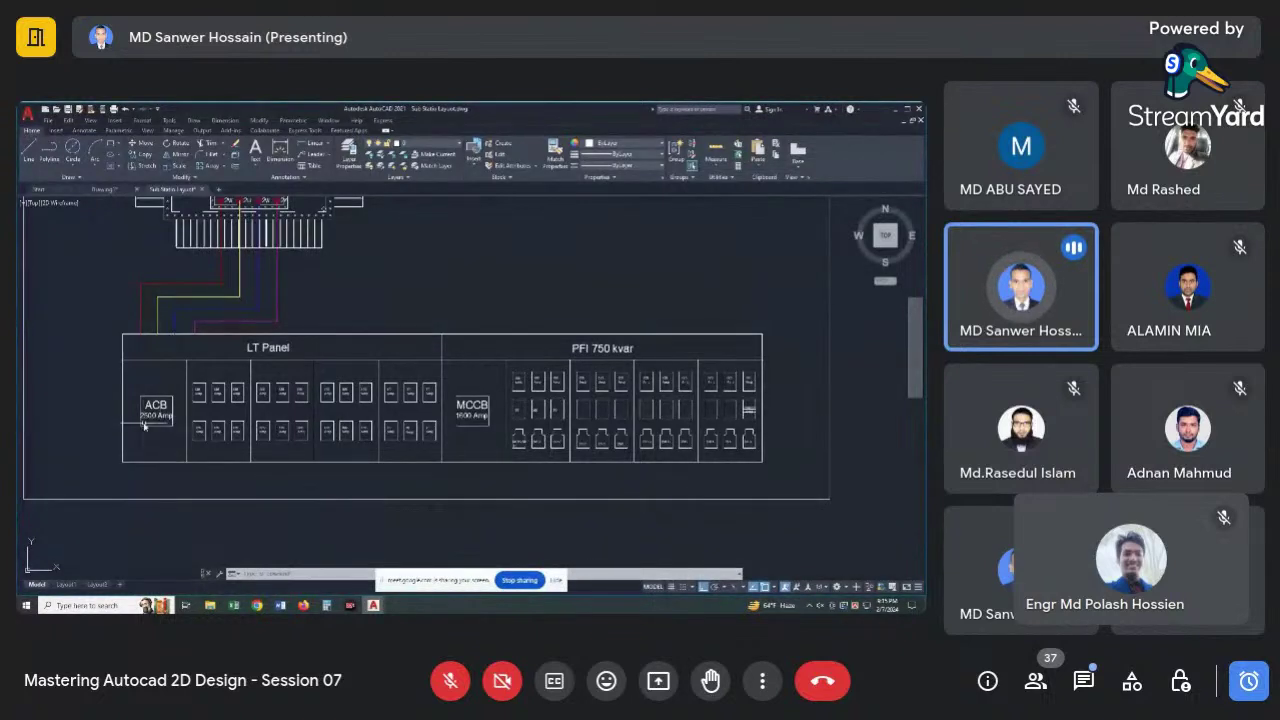
scroll(168, 430, "up", 3)
scroll(168, 430, "down", 1)
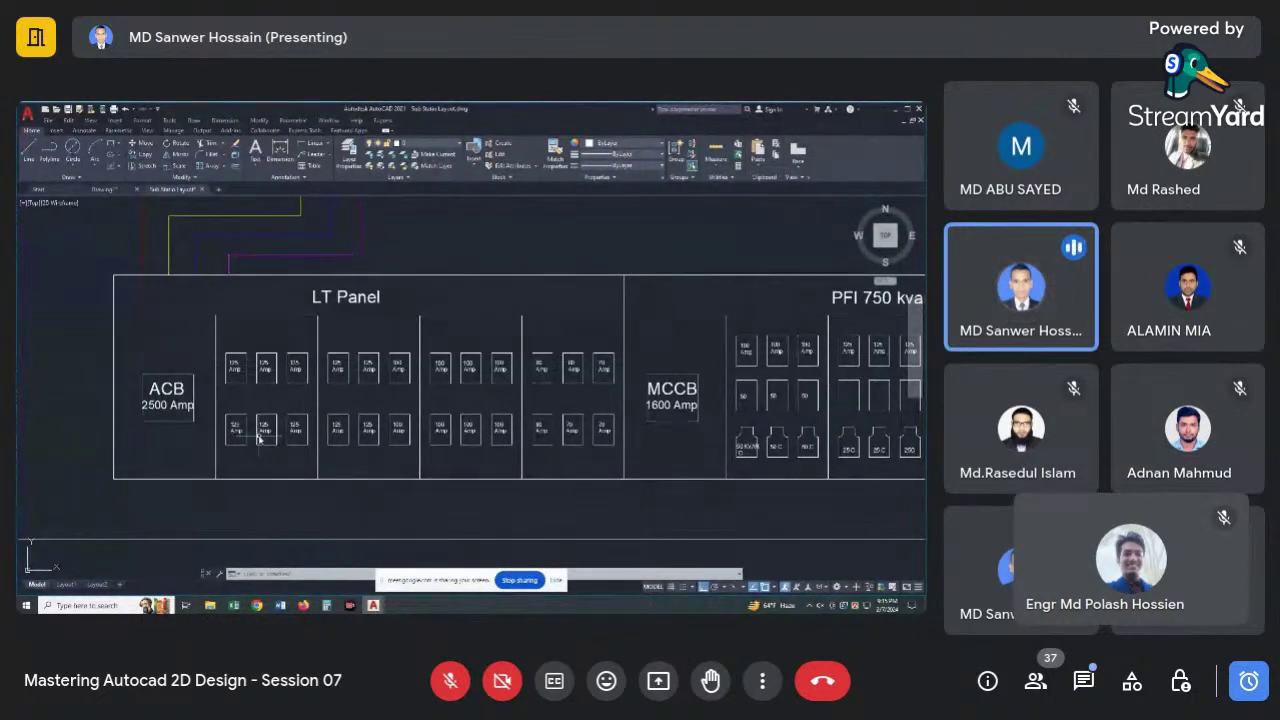
scroll(600, 422, "down", 2)
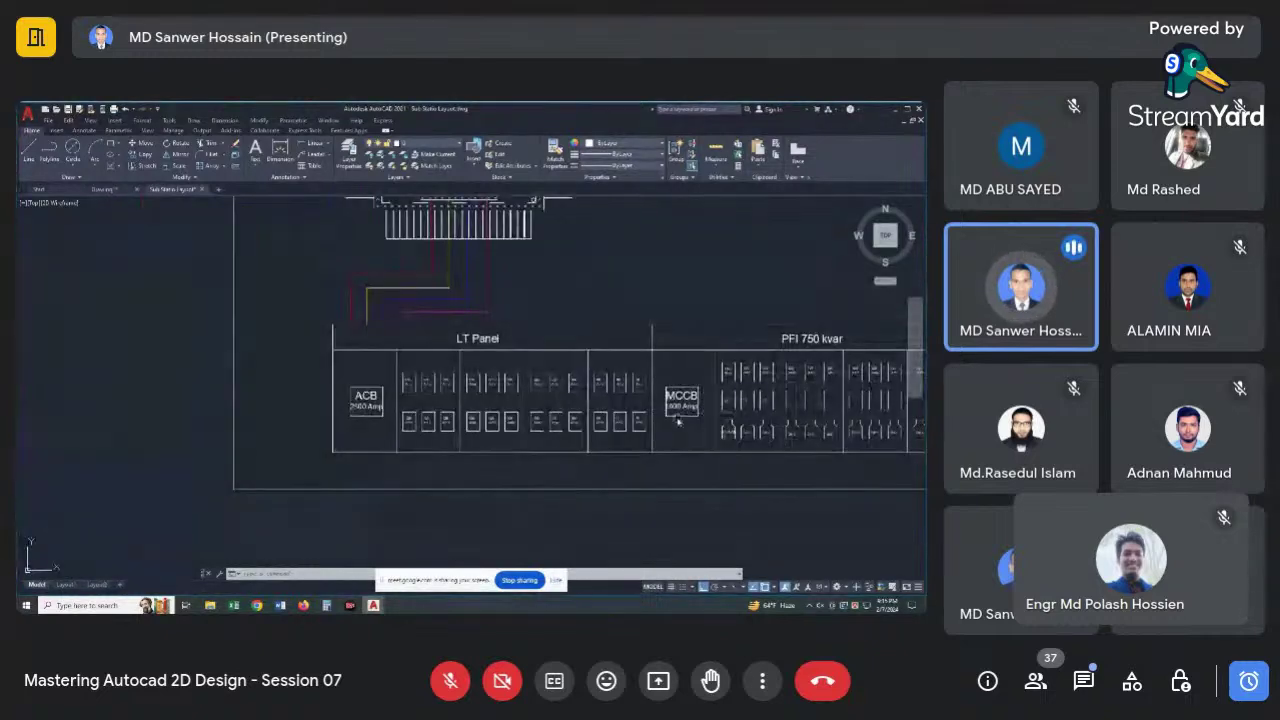
scroll(600, 424, "up", 5)
scroll(596, 405, "down", 3)
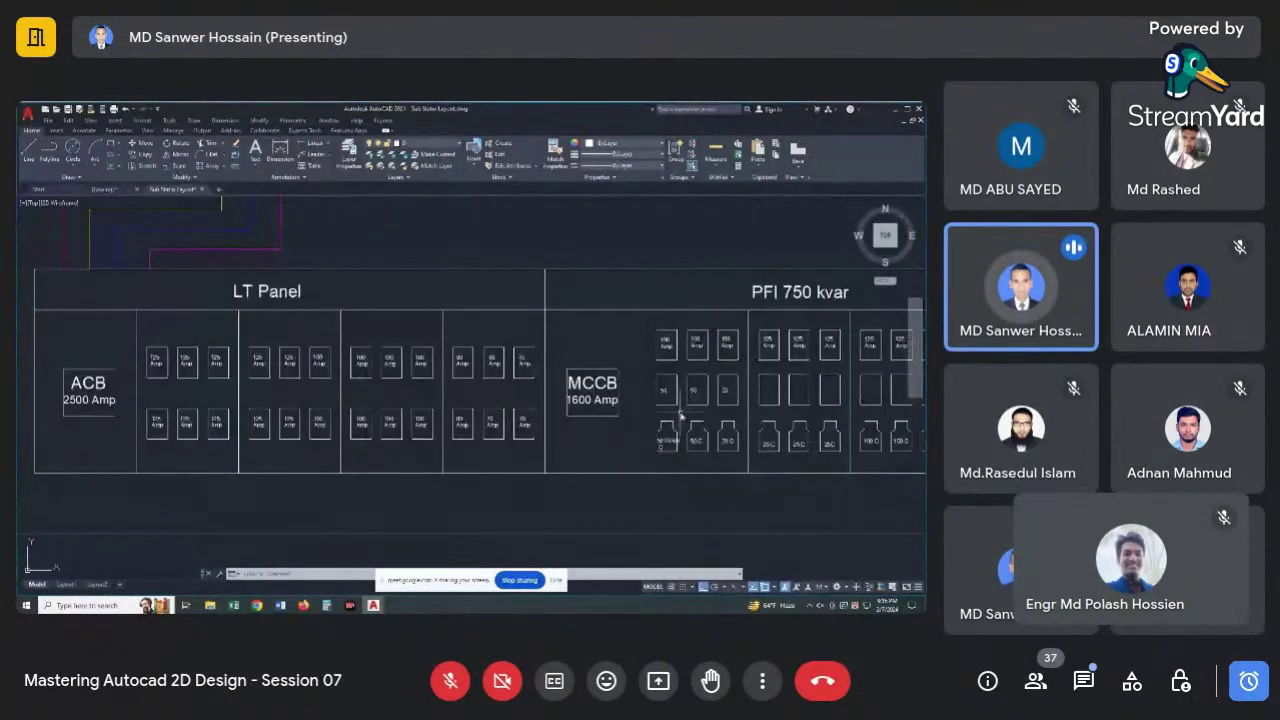
middle_click_drag(683, 412, 640, 397)
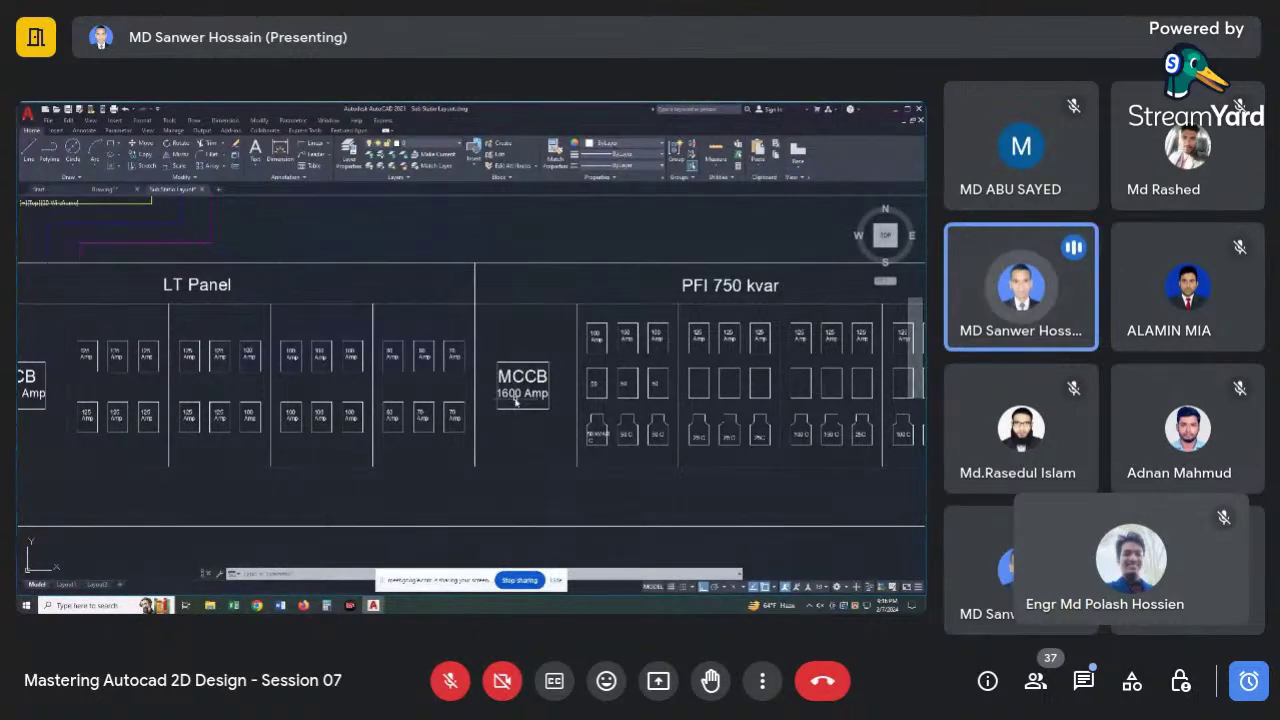
scroll(515, 400, "down", 4)
scroll(510, 396, "up", 4)
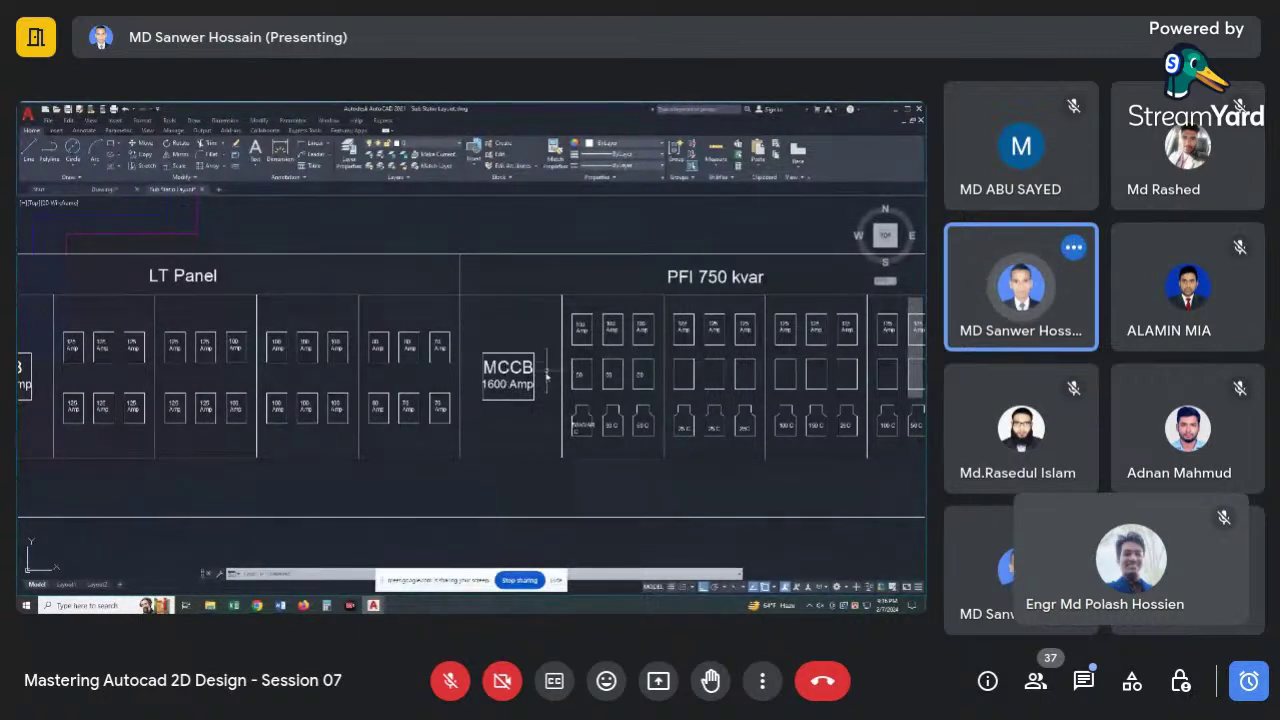
scroll(546, 376, "up", 2)
Window-select the MCCB block, cancel the selection, and zoom out over the full panel layout.
left_click(545, 323)
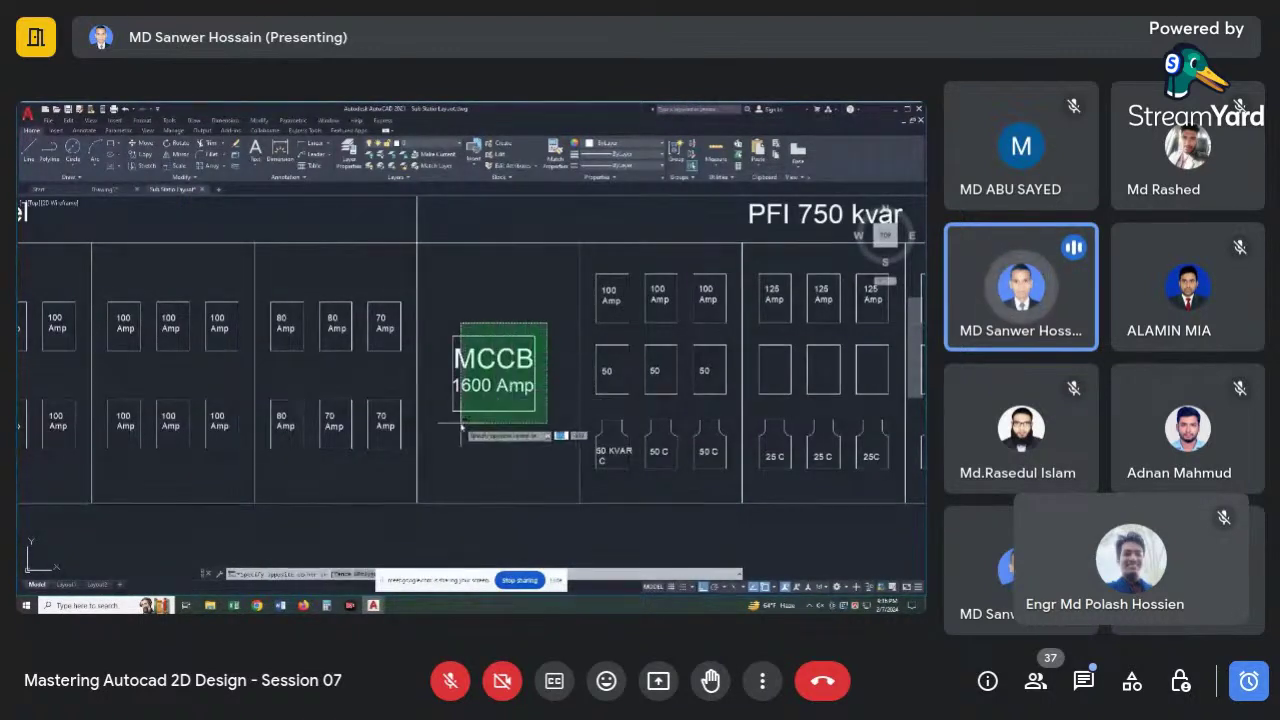
left_click(447, 425)
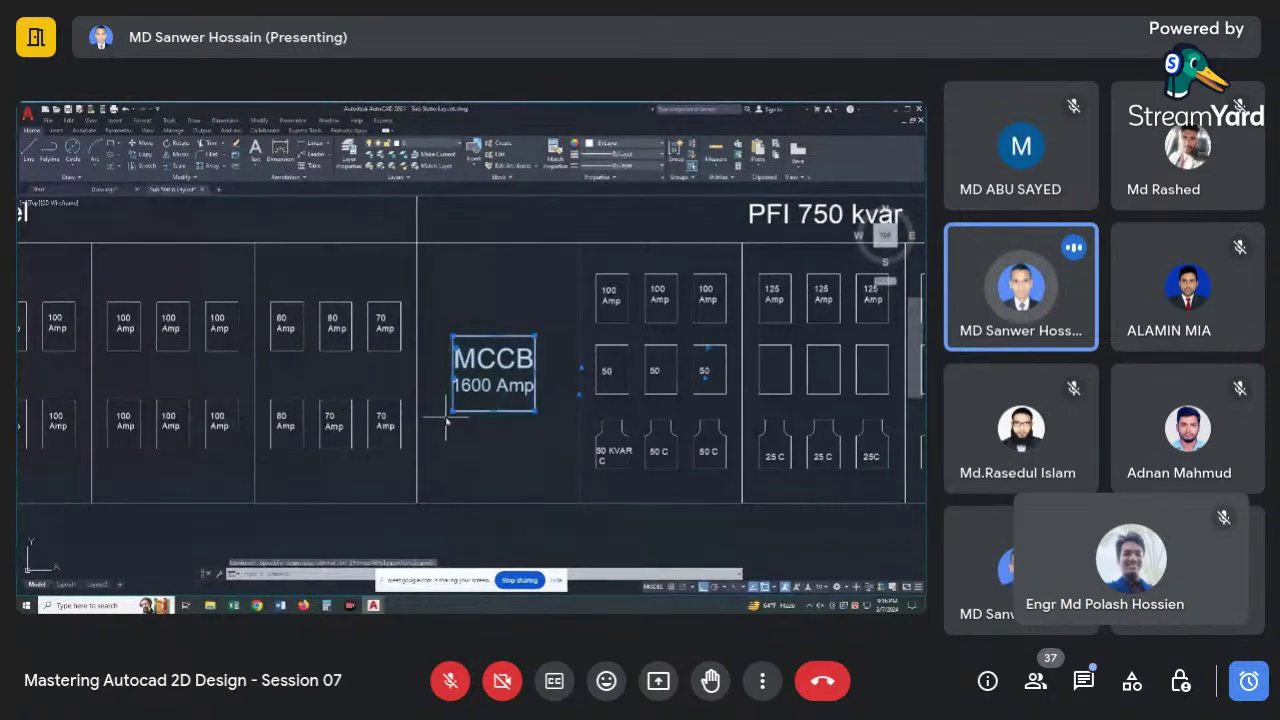
key("Escape")
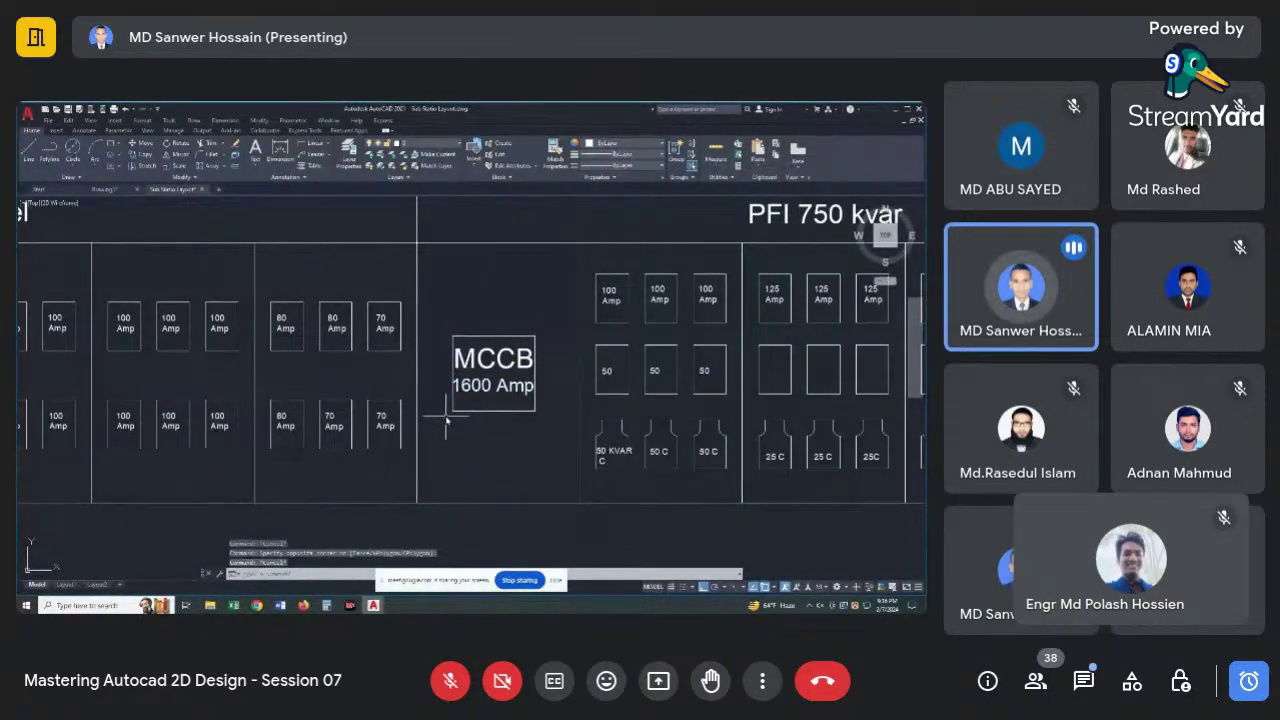
scroll(446, 422, "down", 5)
scroll(479, 424, "up", 2)
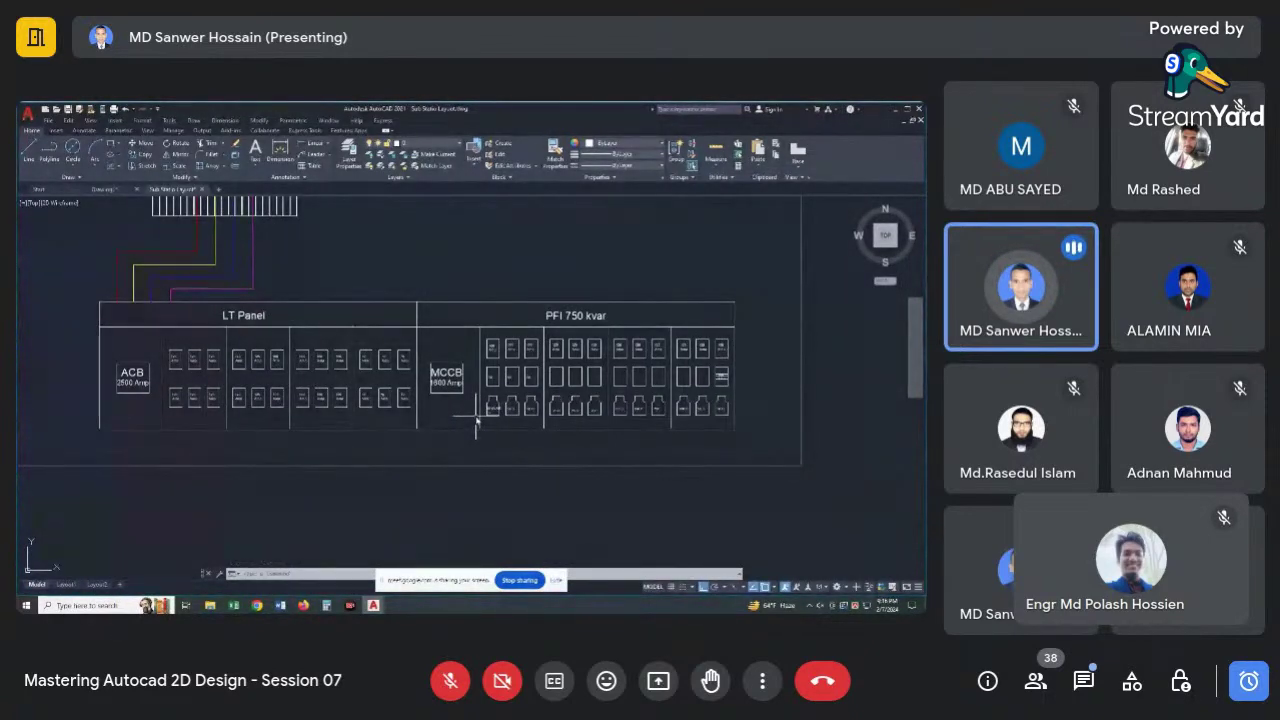
Zoom and pan from the LT/PFI layout to the 11KV line, HT panel and transformer sheet.
scroll(436, 388, "up", 2)
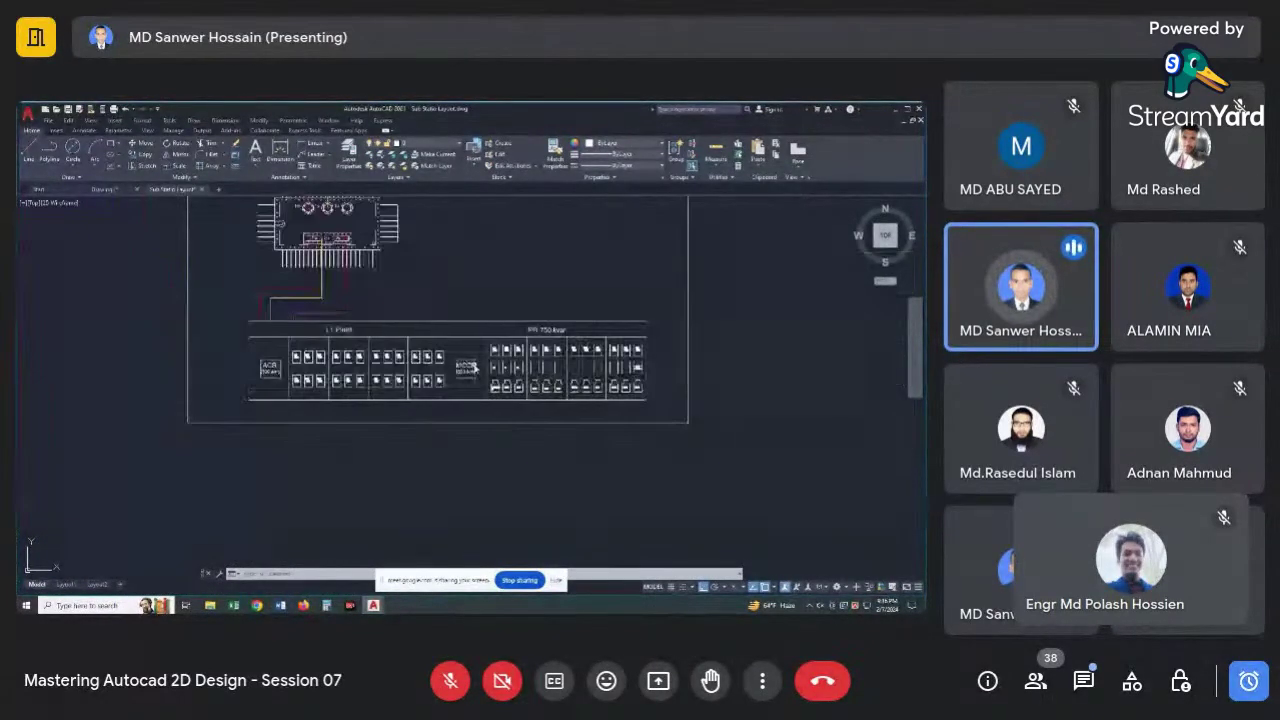
scroll(470, 372, "down", 4)
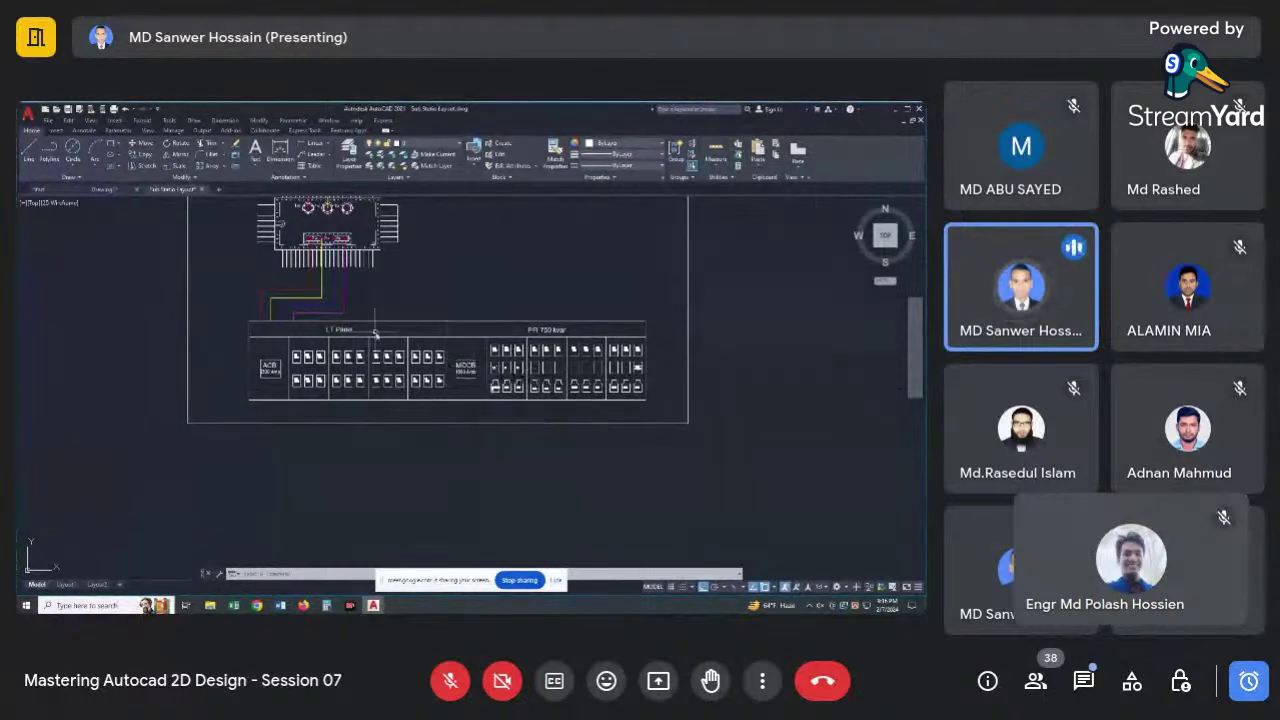
scroll(468, 374, "up", 2)
scroll(470, 362, "down", 2)
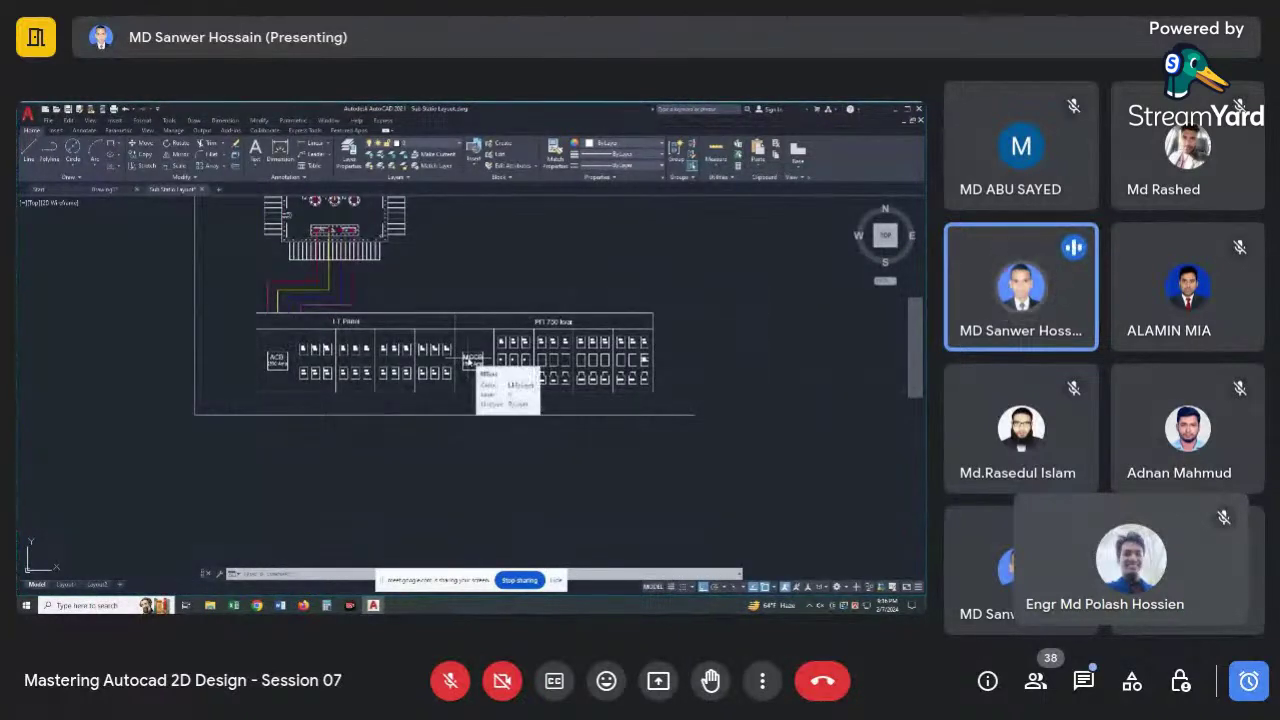
scroll(470, 362, "down", 4)
scroll(487, 365, "up", 2)
scroll(423, 305, "up", 2)
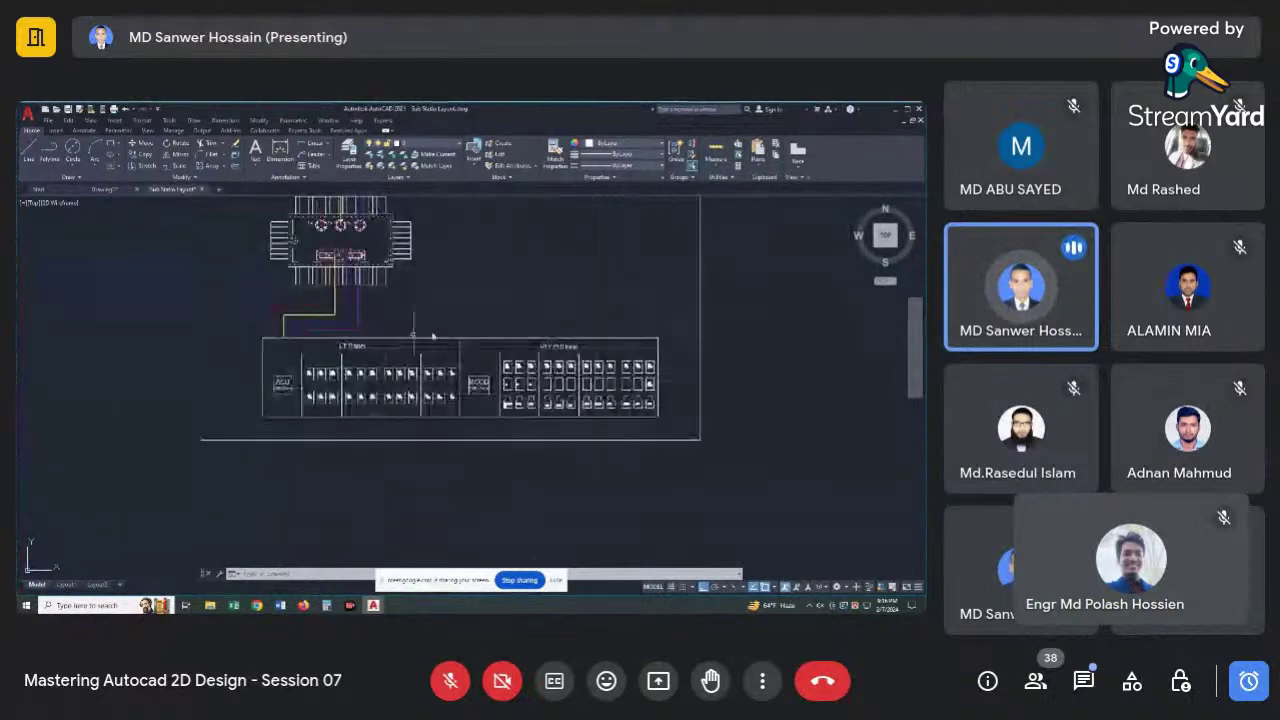
scroll(423, 305, "down", 2)
middle_click_drag(484, 326, 423, 443)
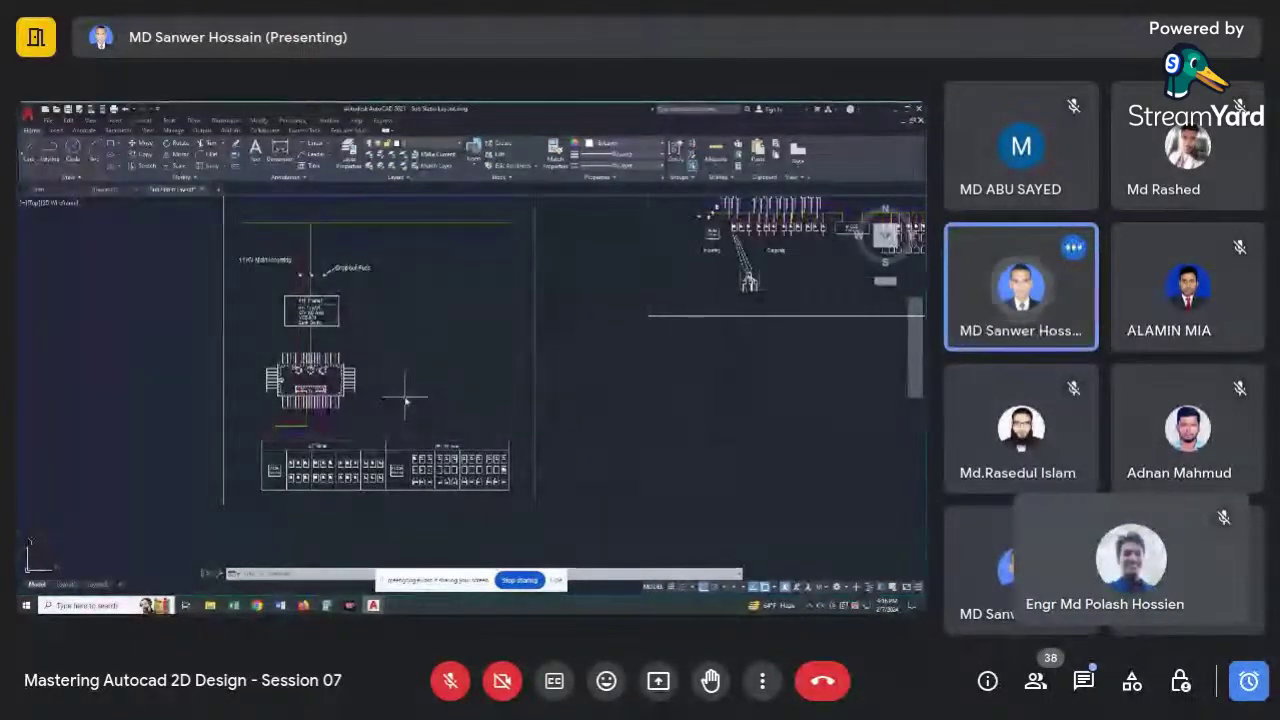
scroll(447, 408, "down", 2)
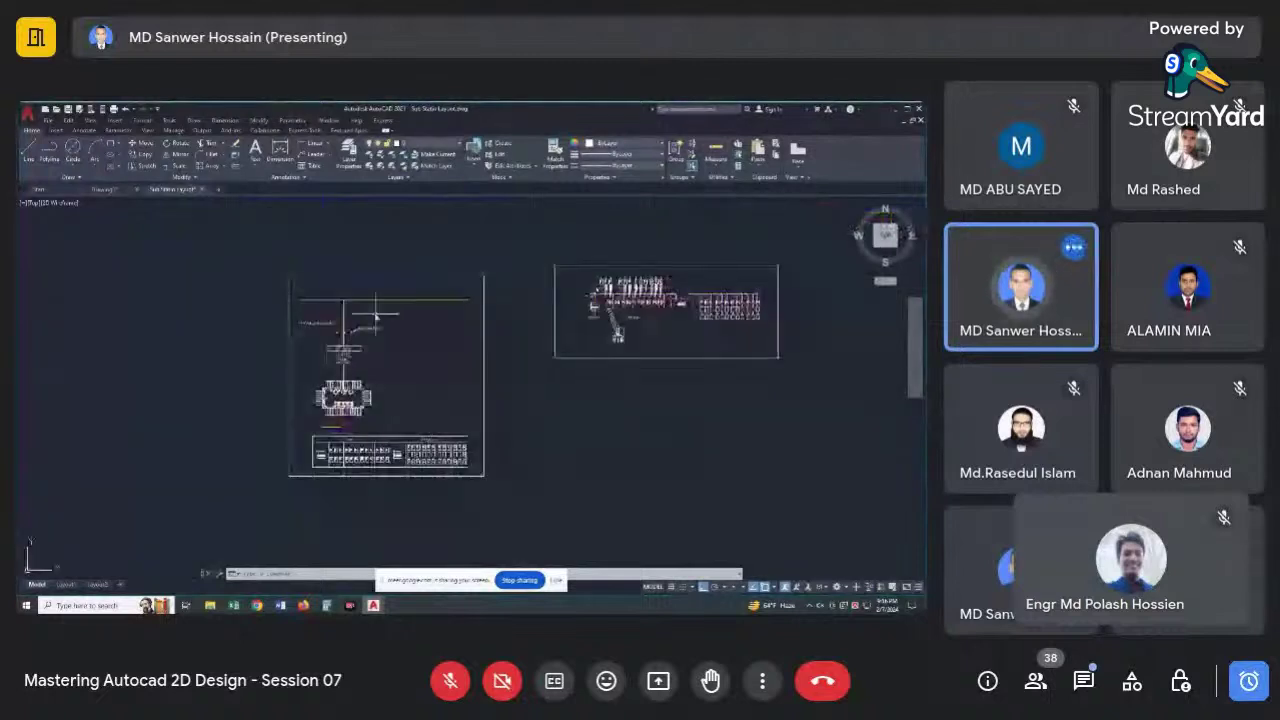
scroll(429, 282, "up", 2)
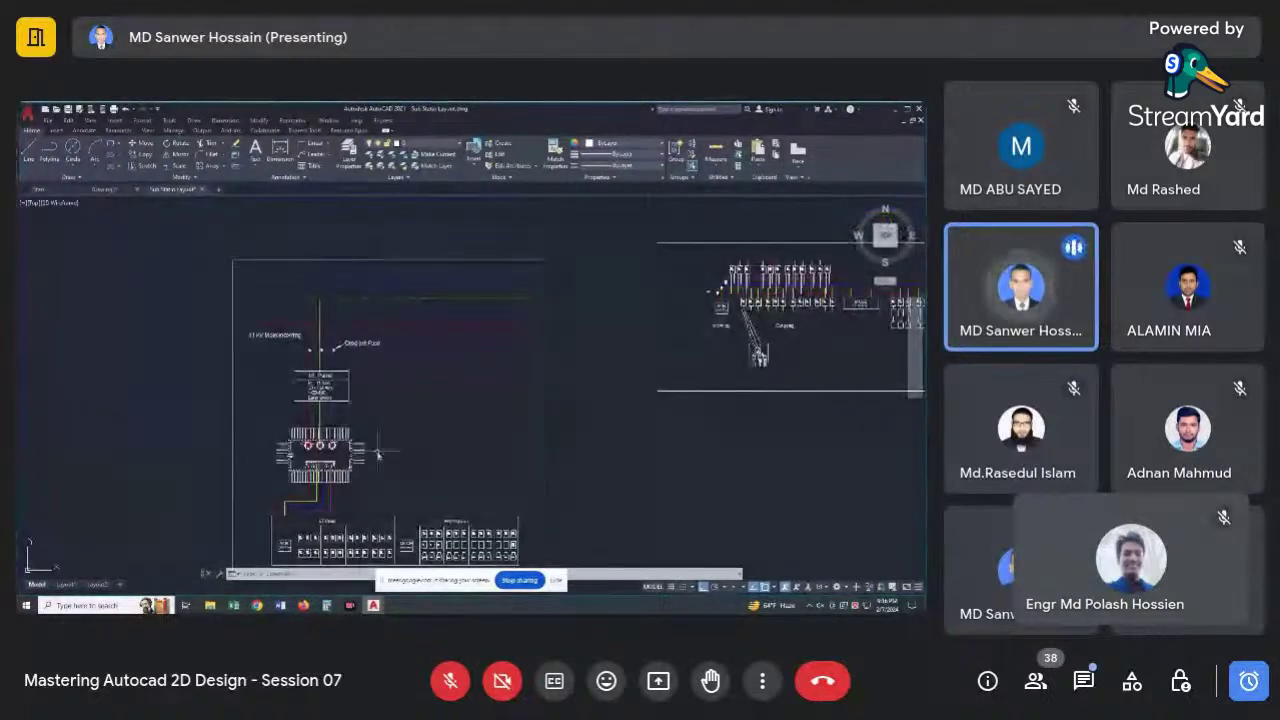
middle_click_drag(376, 402, 354, 359)
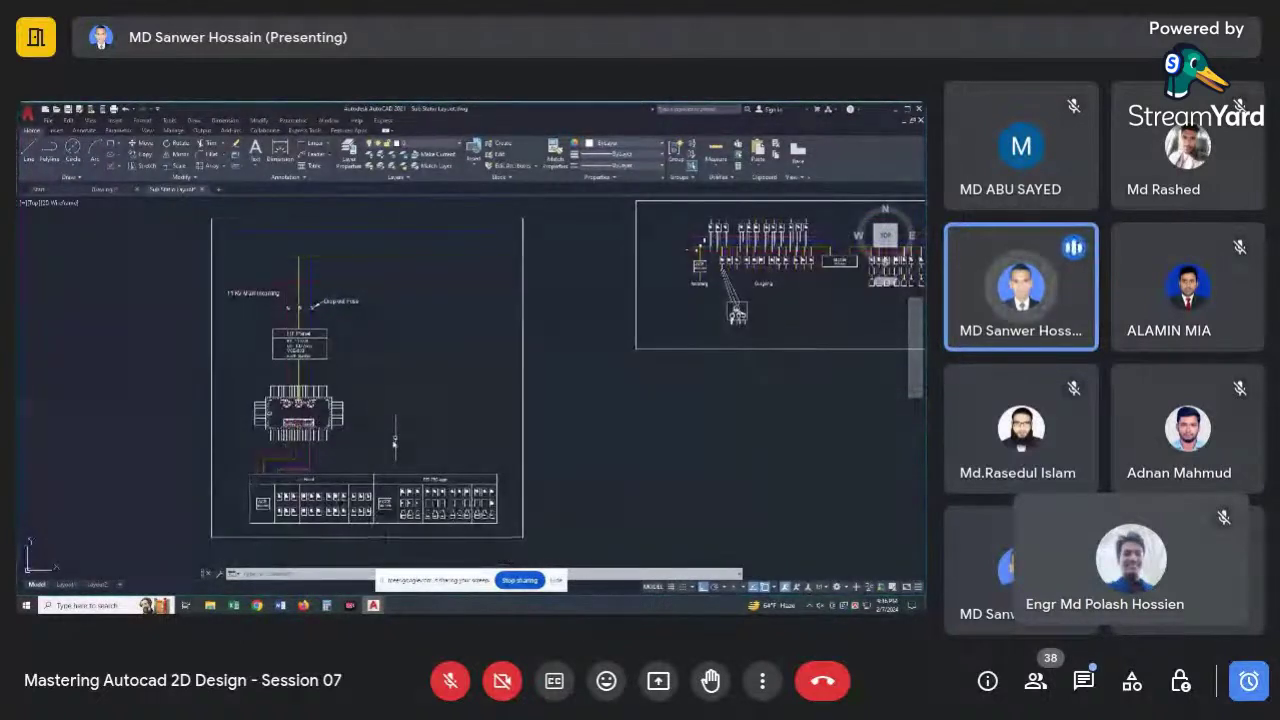
middle_click_drag(395, 440, 409, 414)
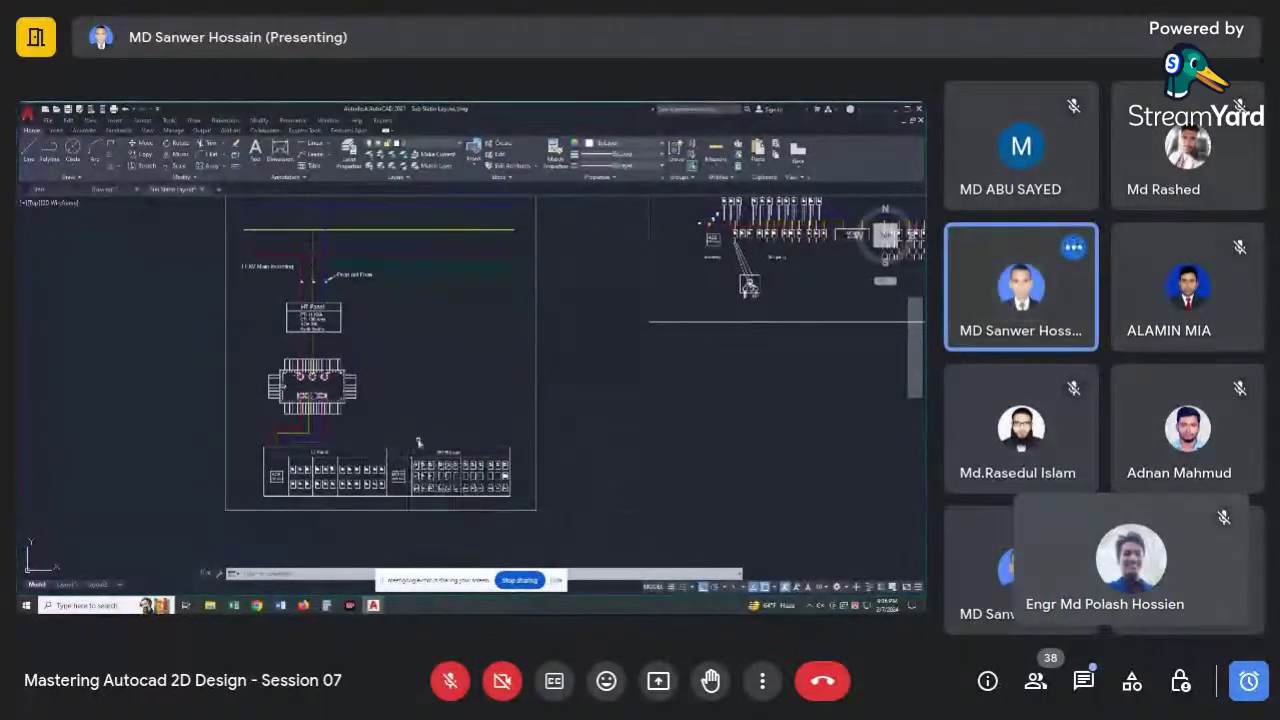
Zoom over the single-line diagram to frame its ACB, MCCB and outgoing feeders.
scroll(418, 443, "down", 5)
scroll(543, 371, "up", 5)
scroll(586, 400, "up", 2)
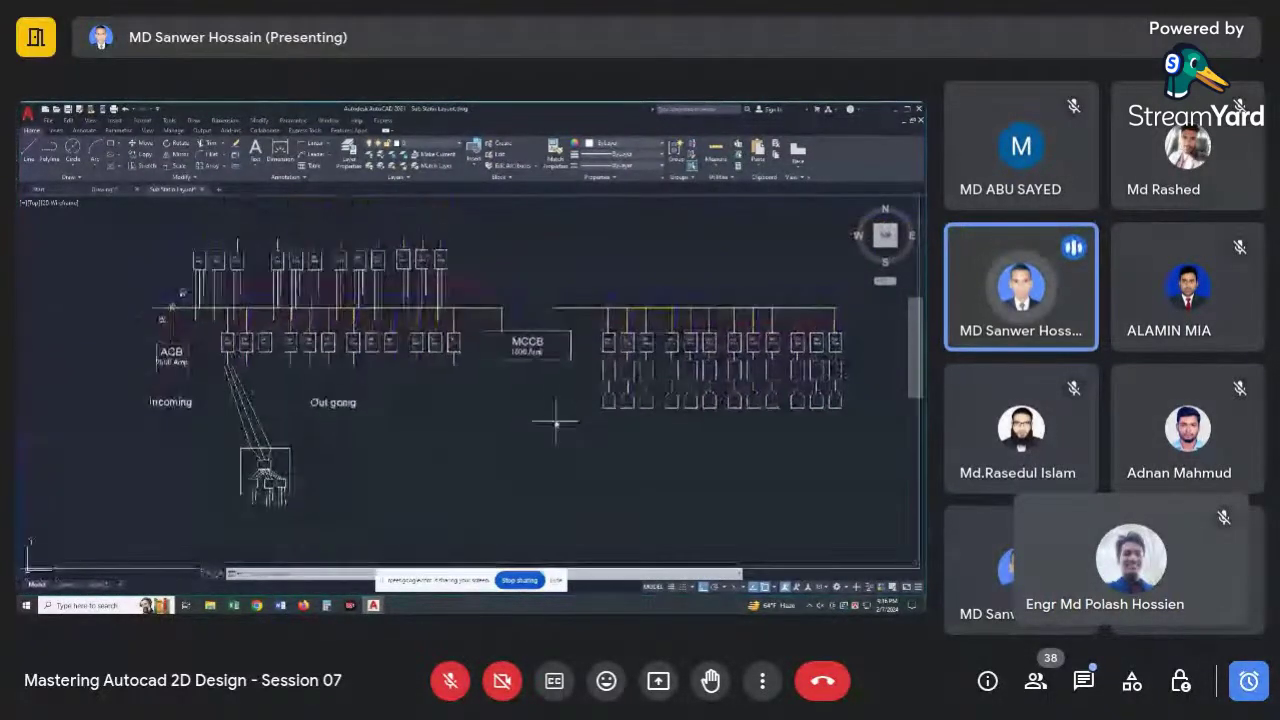
scroll(553, 421, "down", 2)
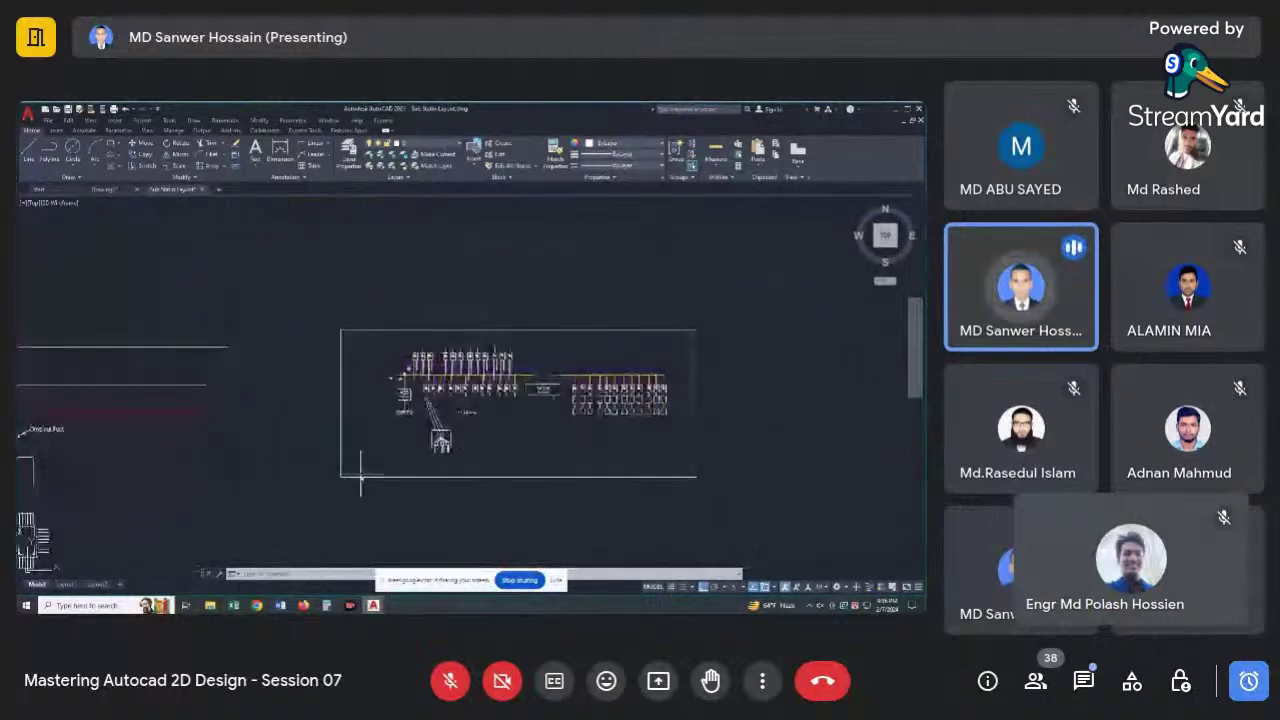
scroll(361, 480, "down", 2)
scroll(300, 450, "up", 2)
scroll(226, 468, "down", 2)
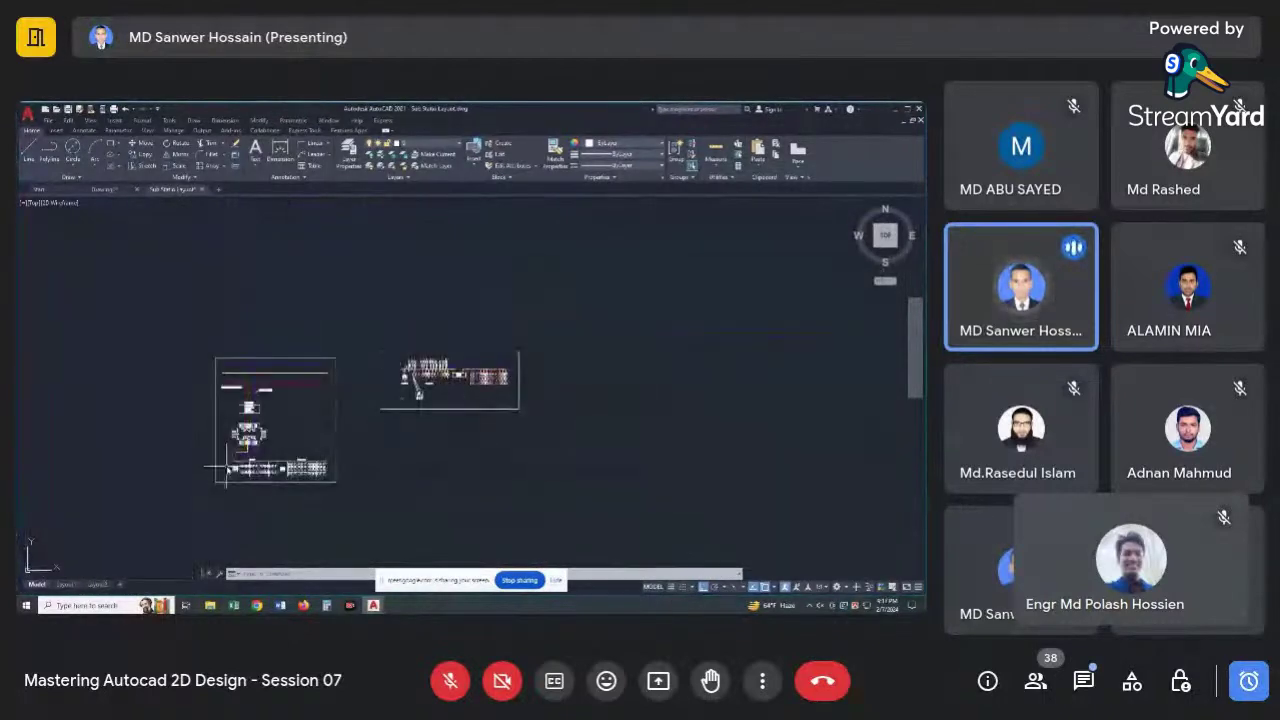
scroll(228, 468, "up", 5)
scroll(280, 462, "up", 3)
scroll(297, 460, "down", 3)
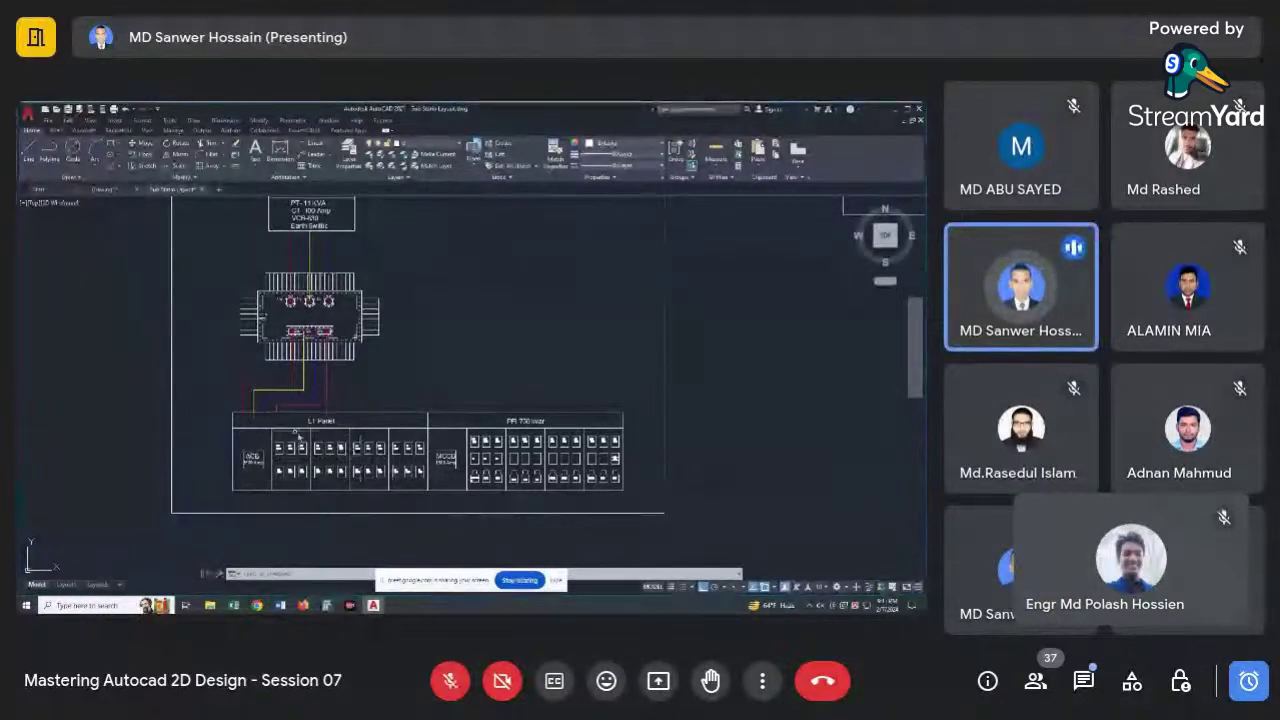
scroll(300, 440, "up", 4)
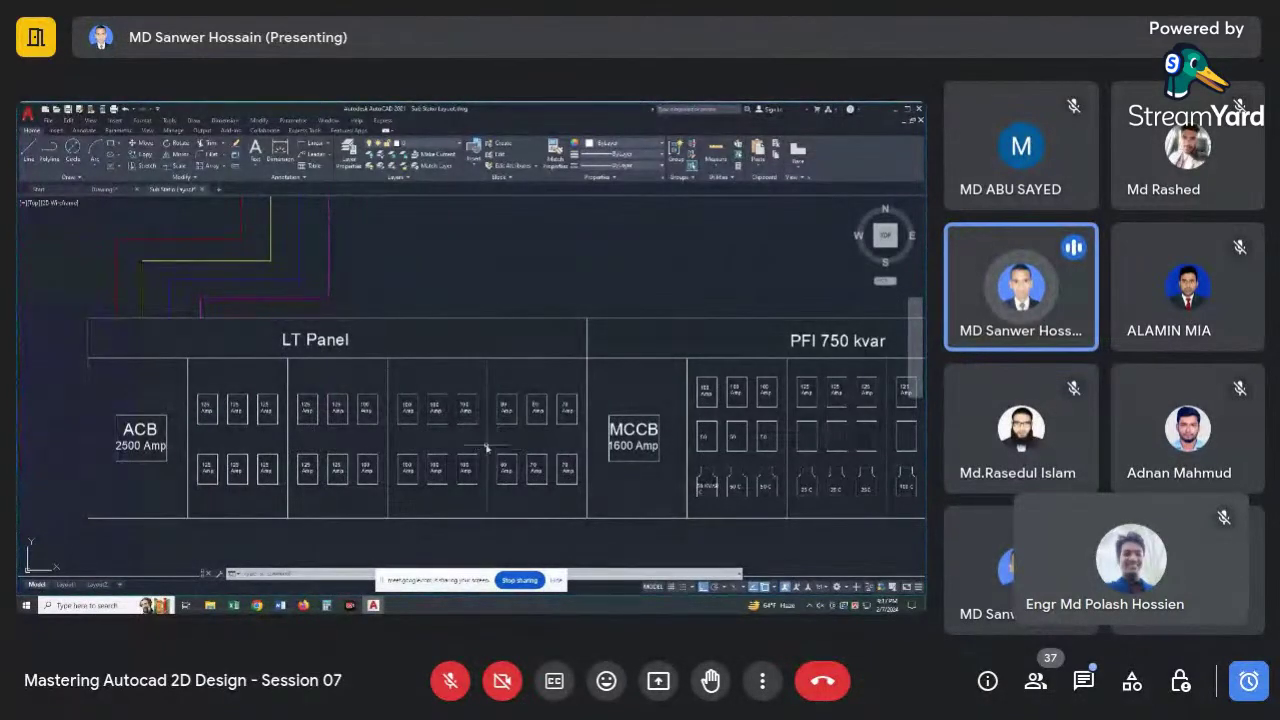
scroll(487, 448, "down", 5)
Zoom and pan to reveal the feeder breakers above the busbar.
scroll(620, 418, "up", 2)
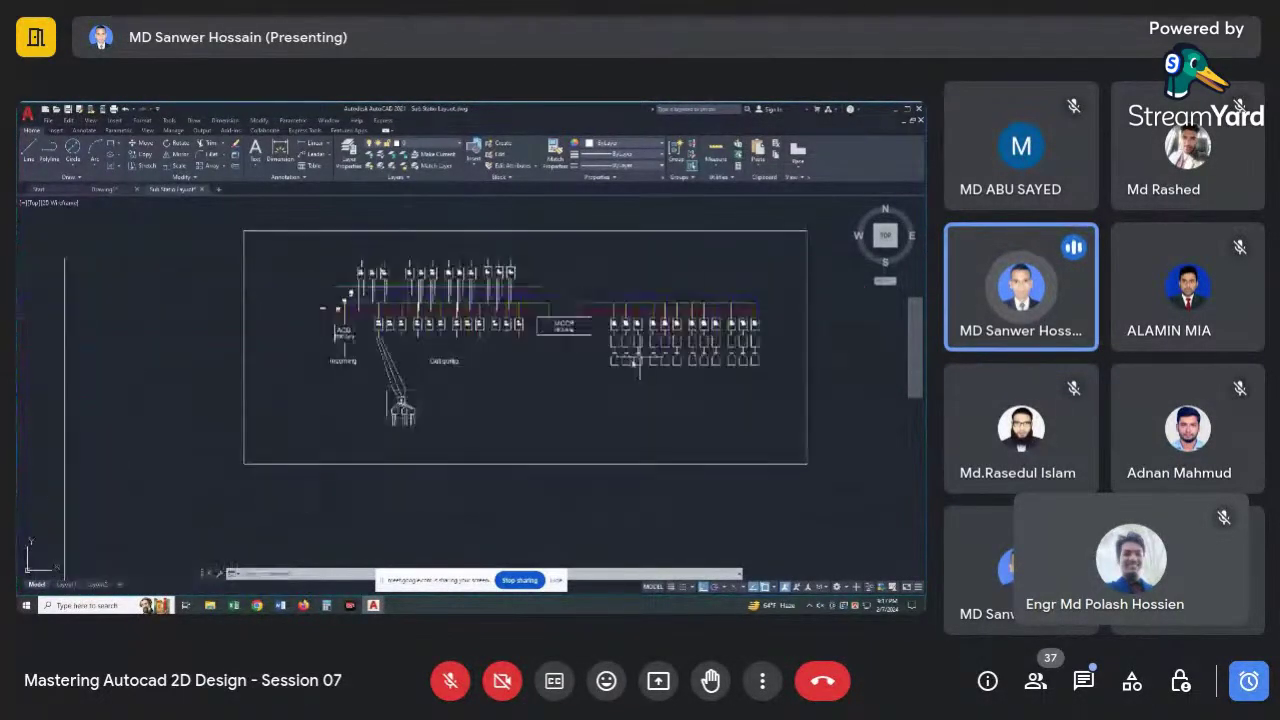
scroll(590, 412, "up", 1)
scroll(575, 410, "up", 1)
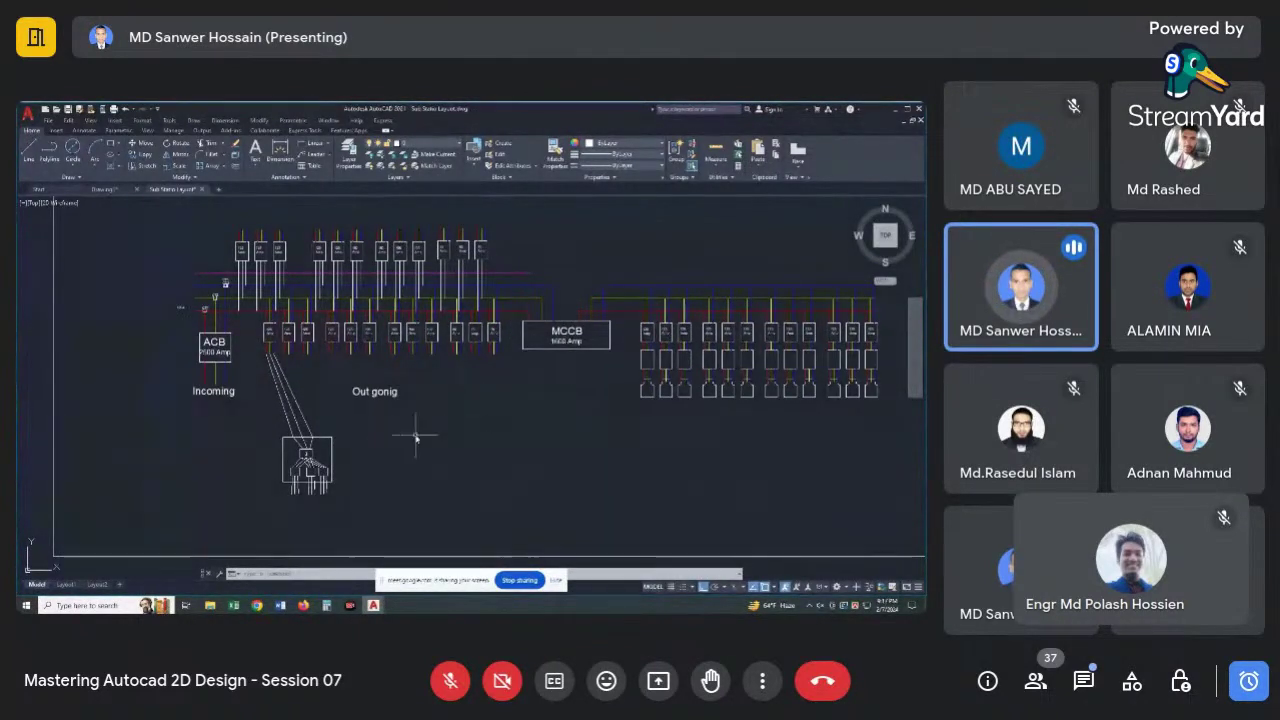
scroll(277, 494, "up", 4)
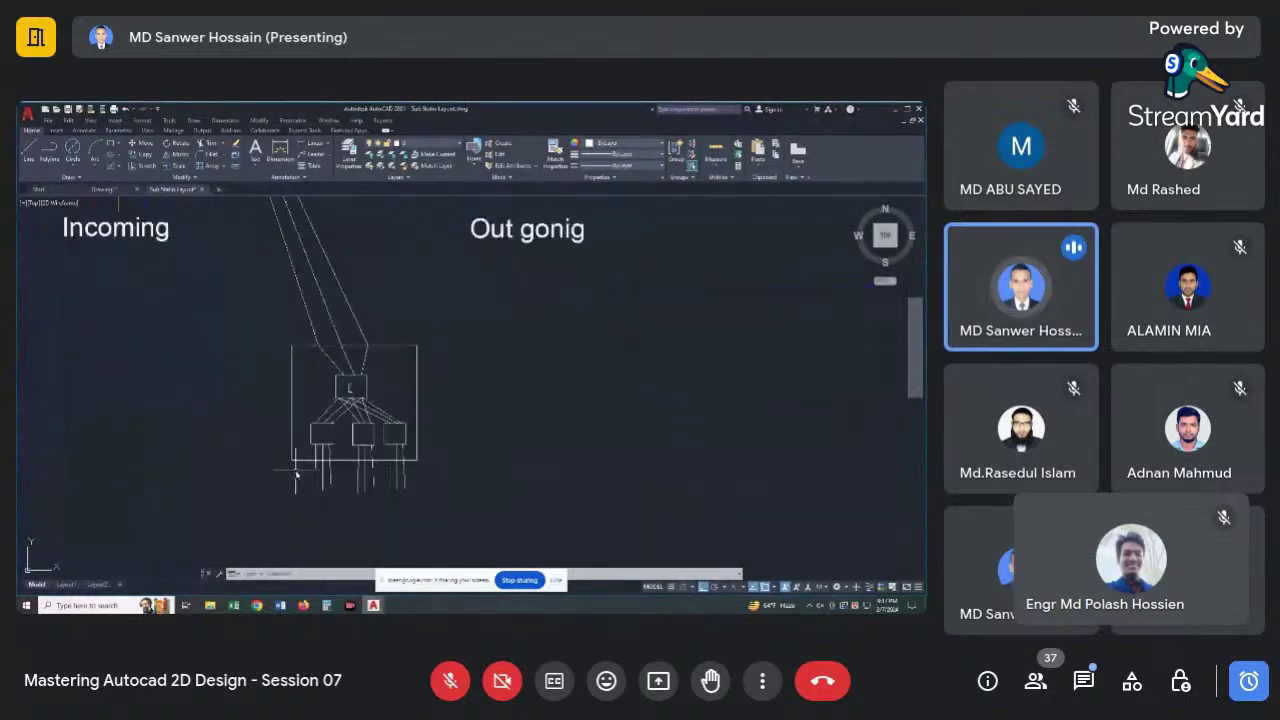
scroll(300, 400, "down", 6)
scroll(320, 370, "up", 4)
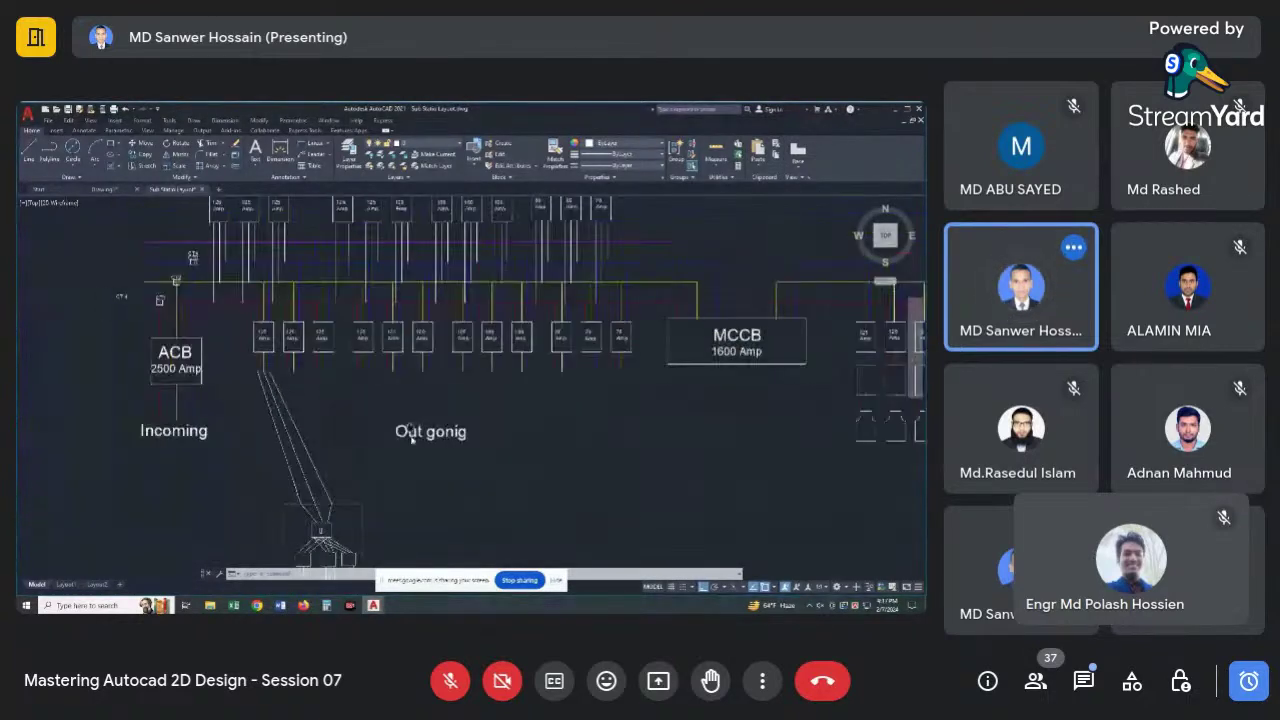
mouse_move(408, 375)
middle_mouse_down()
mouse_move(420, 481)
mouse_move(458, 405)
middle_mouse_up()
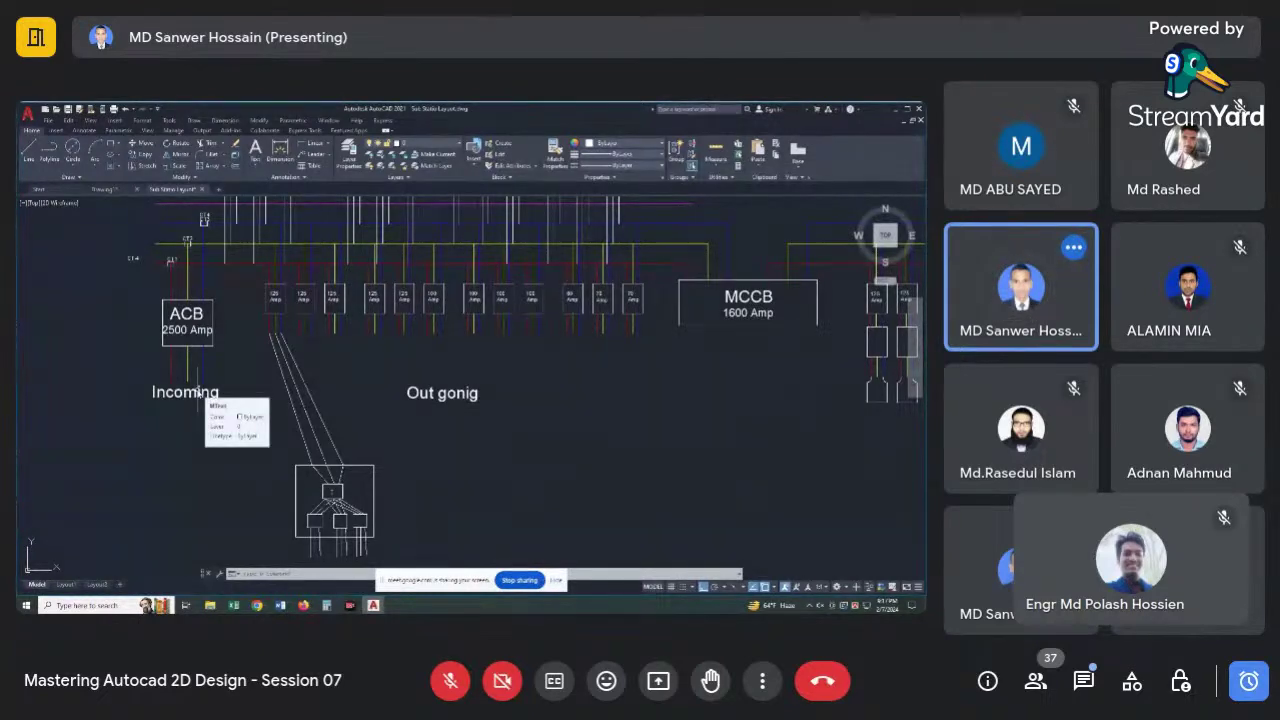
middle_click_drag(197, 393, 207, 425)
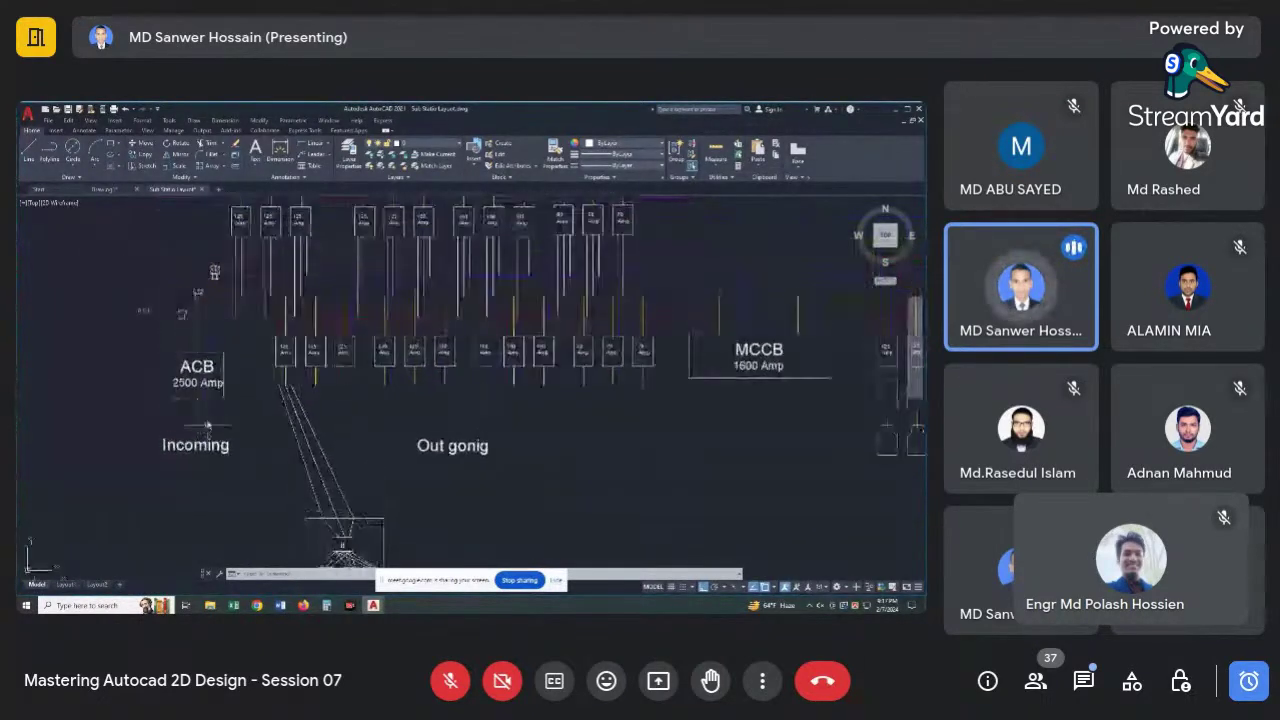
scroll(203, 316, "up", 2)
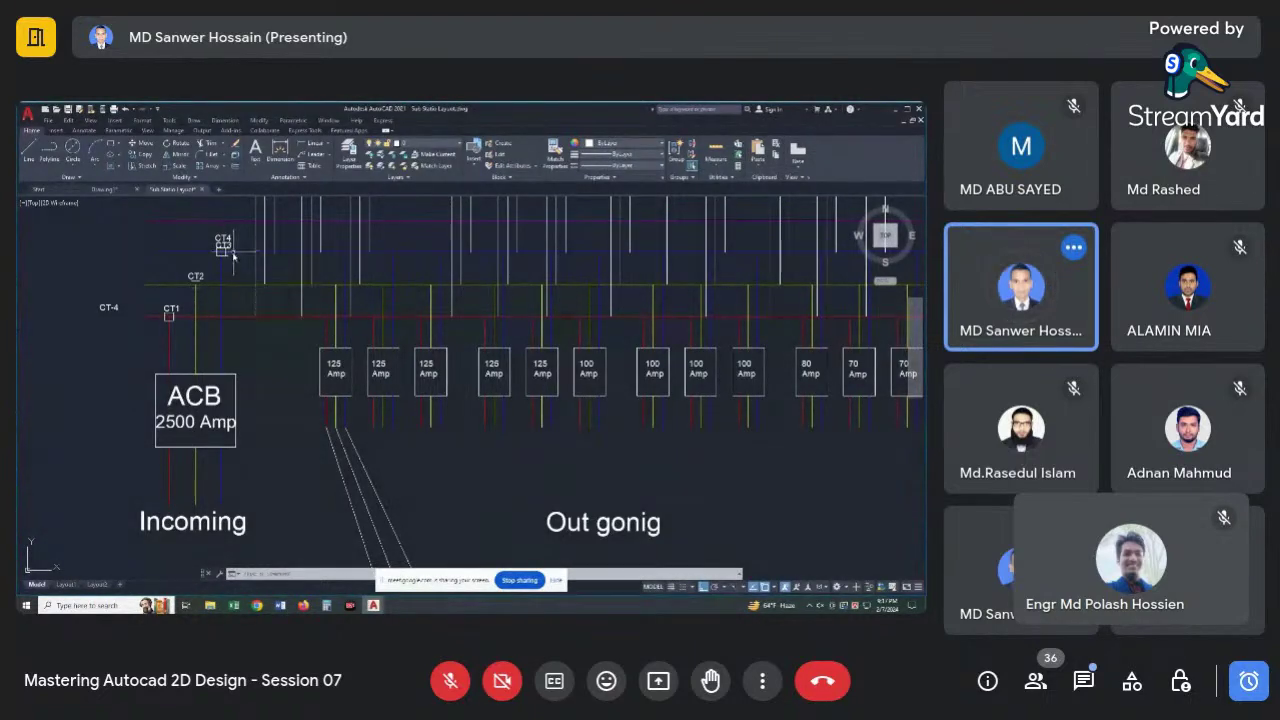
Pan up to the MCCB and breaker row, then to the transformer, zooming out to the border.
scroll(239, 280, "down", 2)
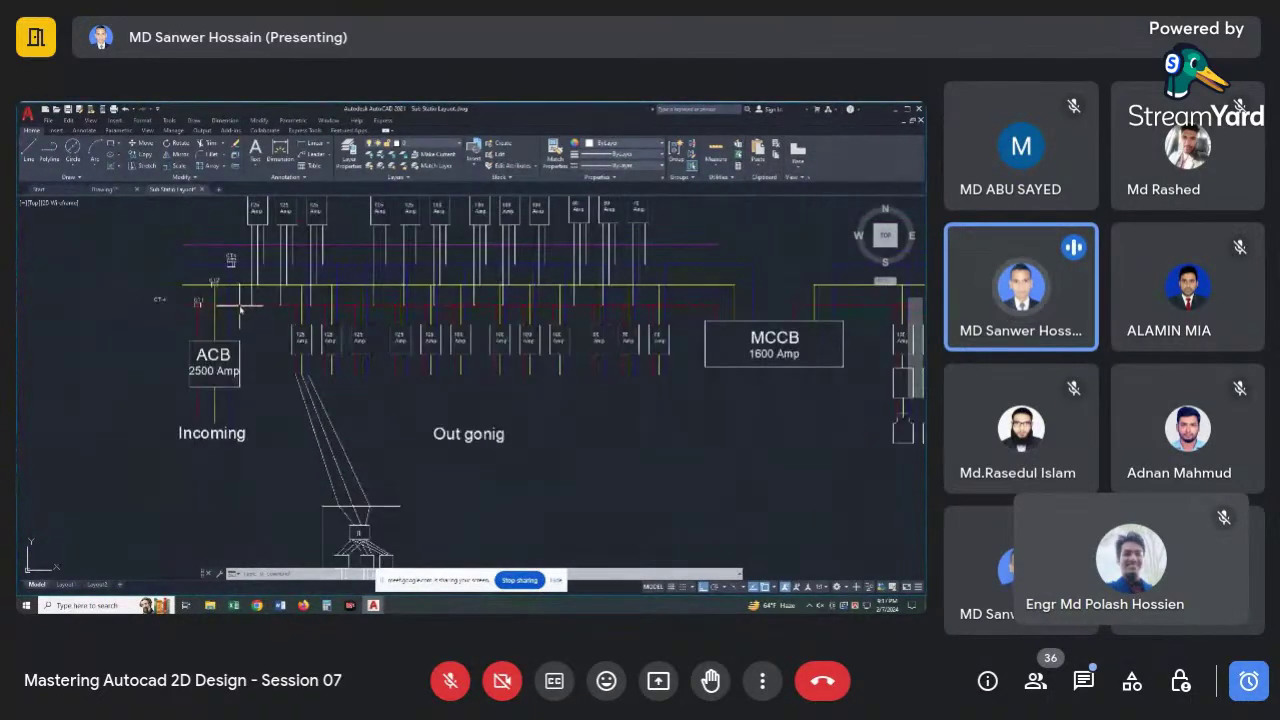
scroll(246, 335, "down", 1)
scroll(246, 343, "down", 2)
scroll(214, 280, "up", 4)
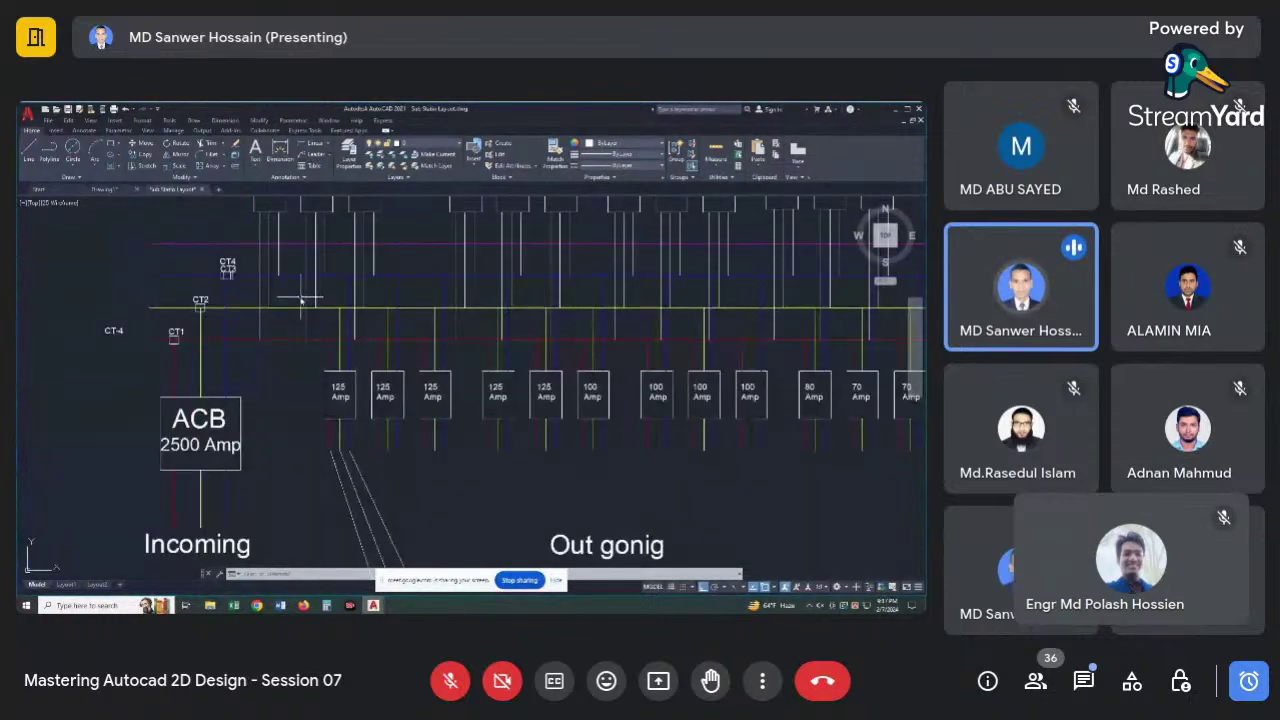
scroll(300, 298, "down", 3)
scroll(328, 355, "up", 2)
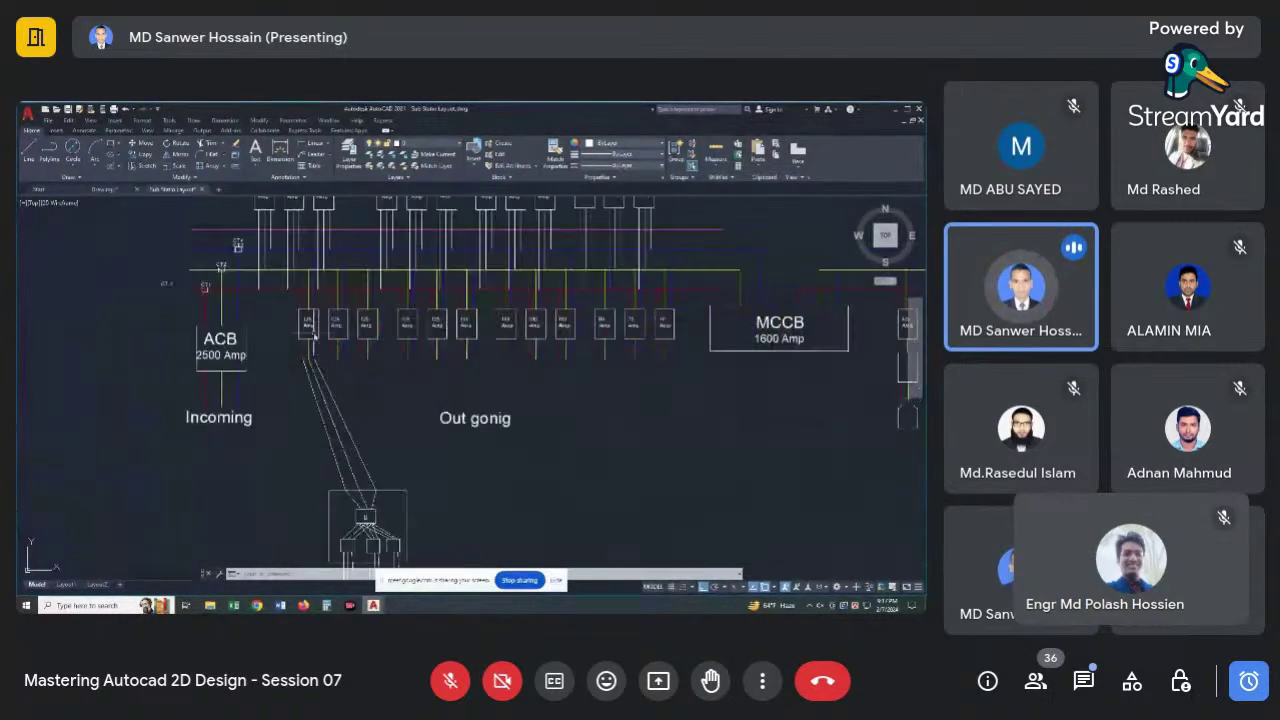
middle_click_drag(313, 340, 287, 216)
middle_click_drag(375, 345, 375, 425)
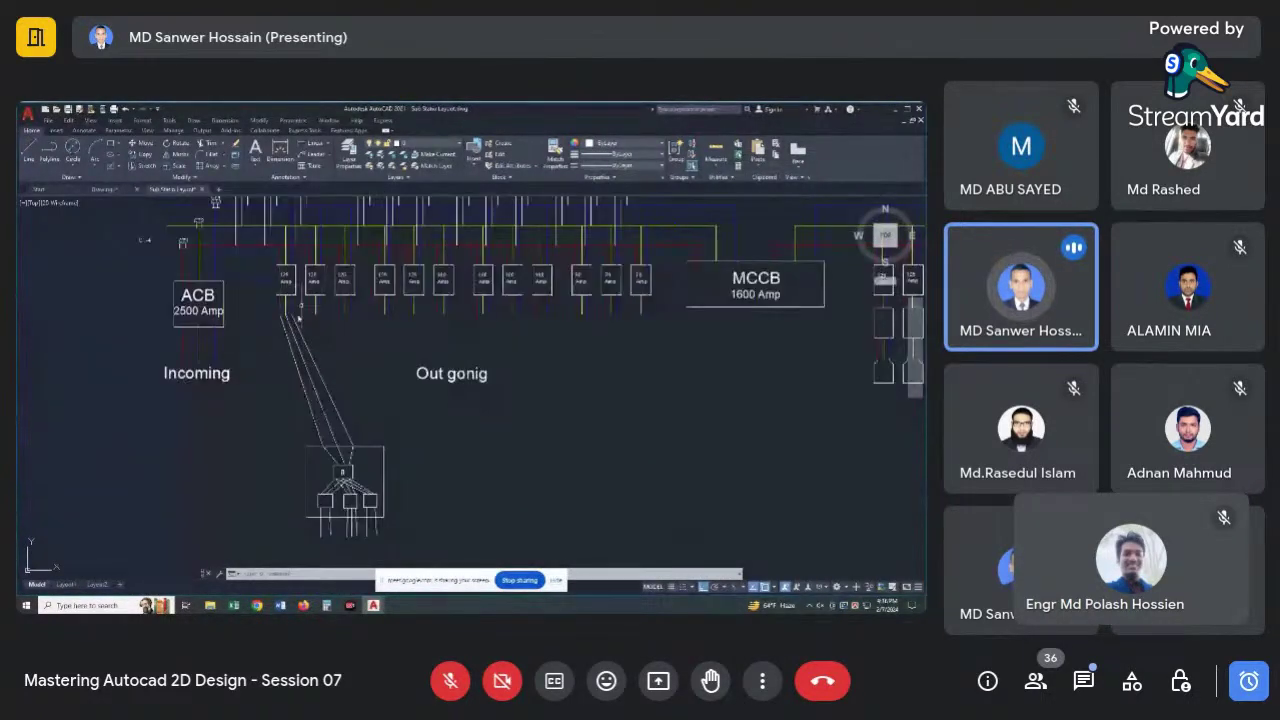
middle_click_drag(326, 455, 310, 415)
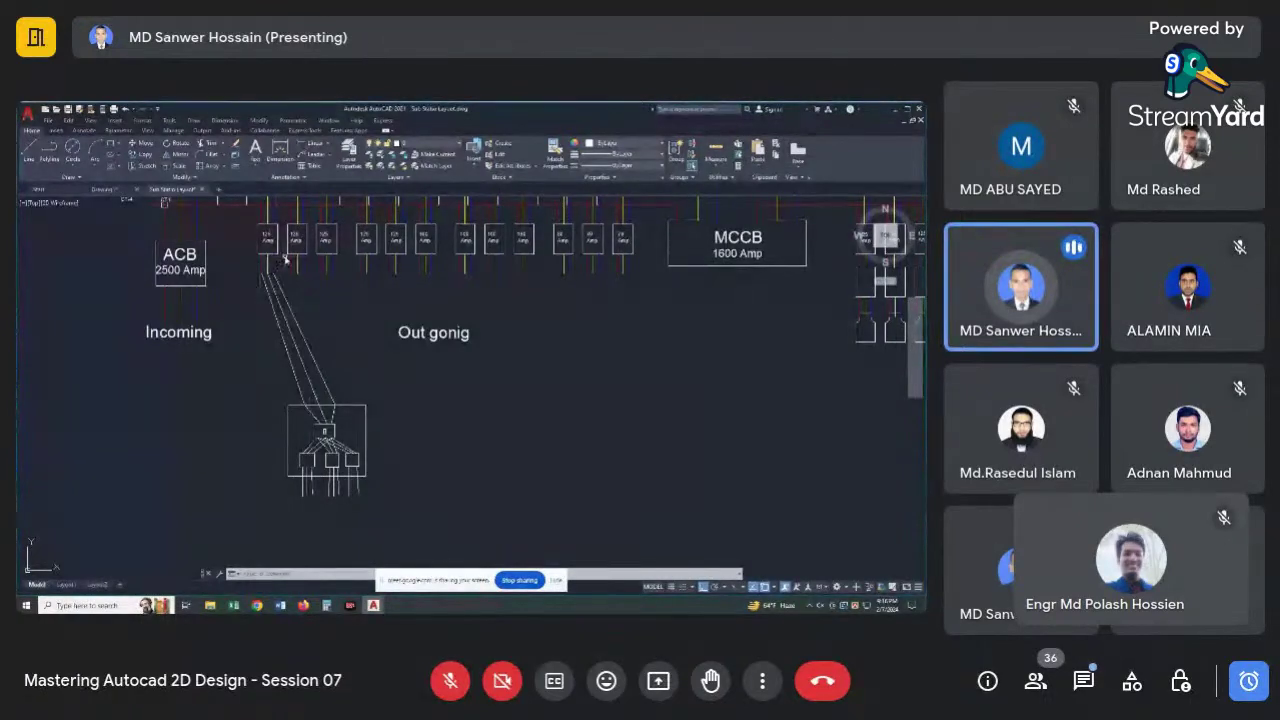
scroll(330, 460, "down", 5)
scroll(330, 460, "up", 3)
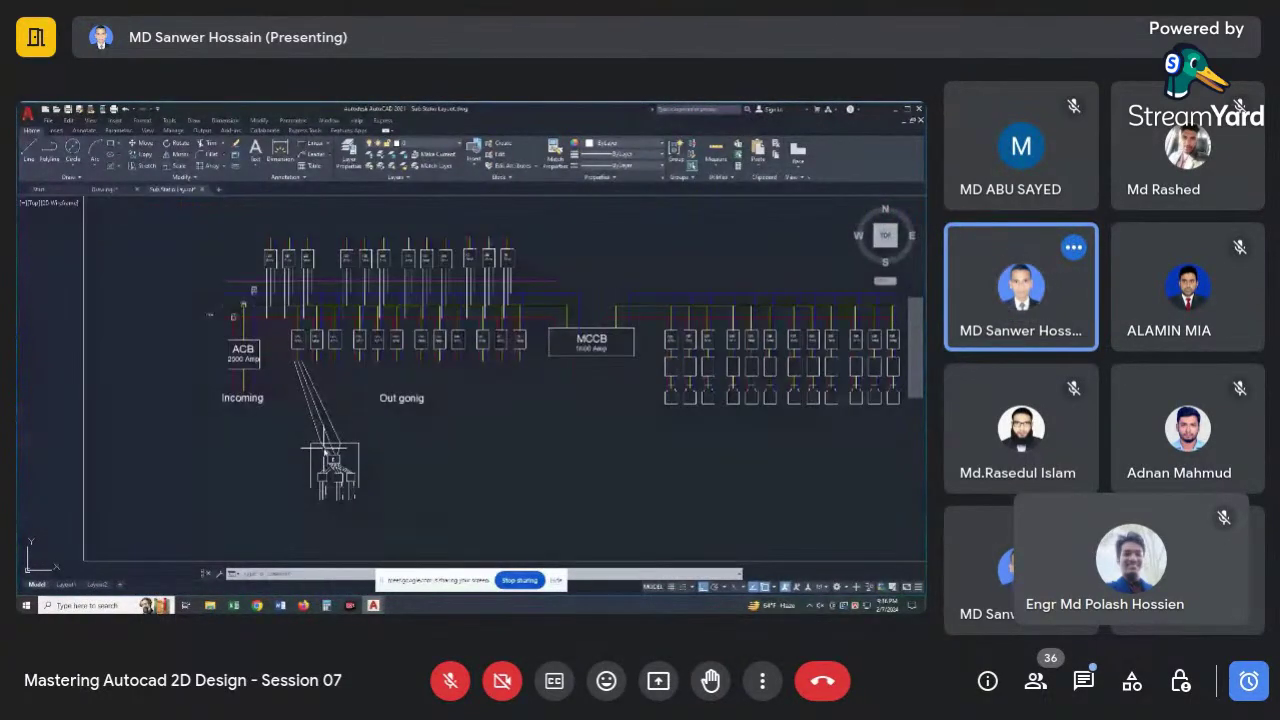
scroll(330, 440, "up", 2)
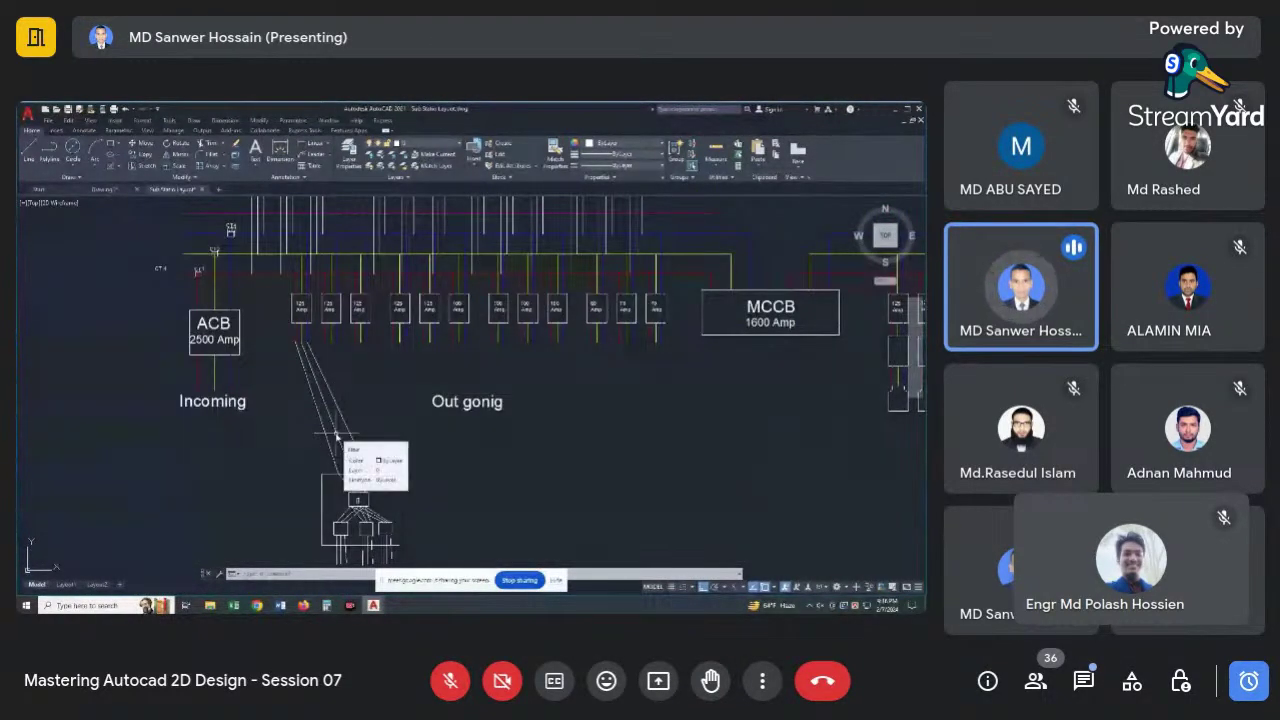
scroll(362, 408, "down", 2)
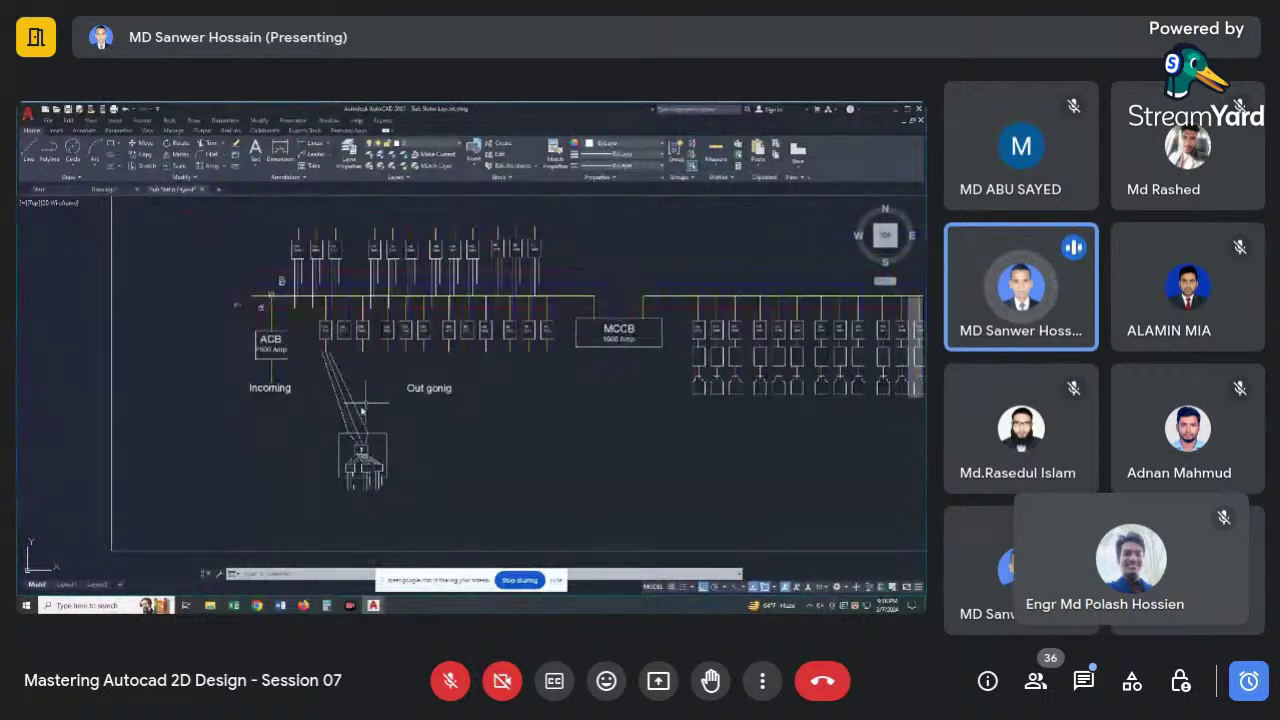
scroll(325, 380, "up", 2)
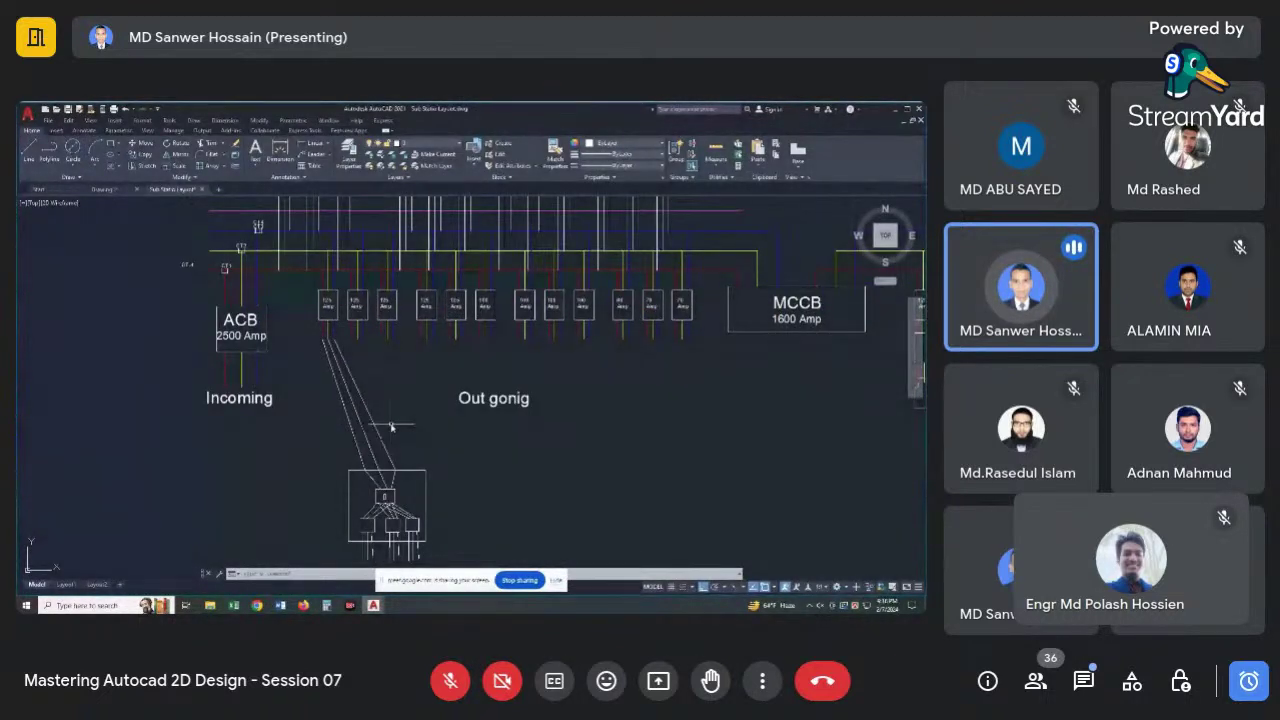
Zoom out and pan until the layout plan and busbar schematic frames are both in view.
scroll(424, 413, "down", 3)
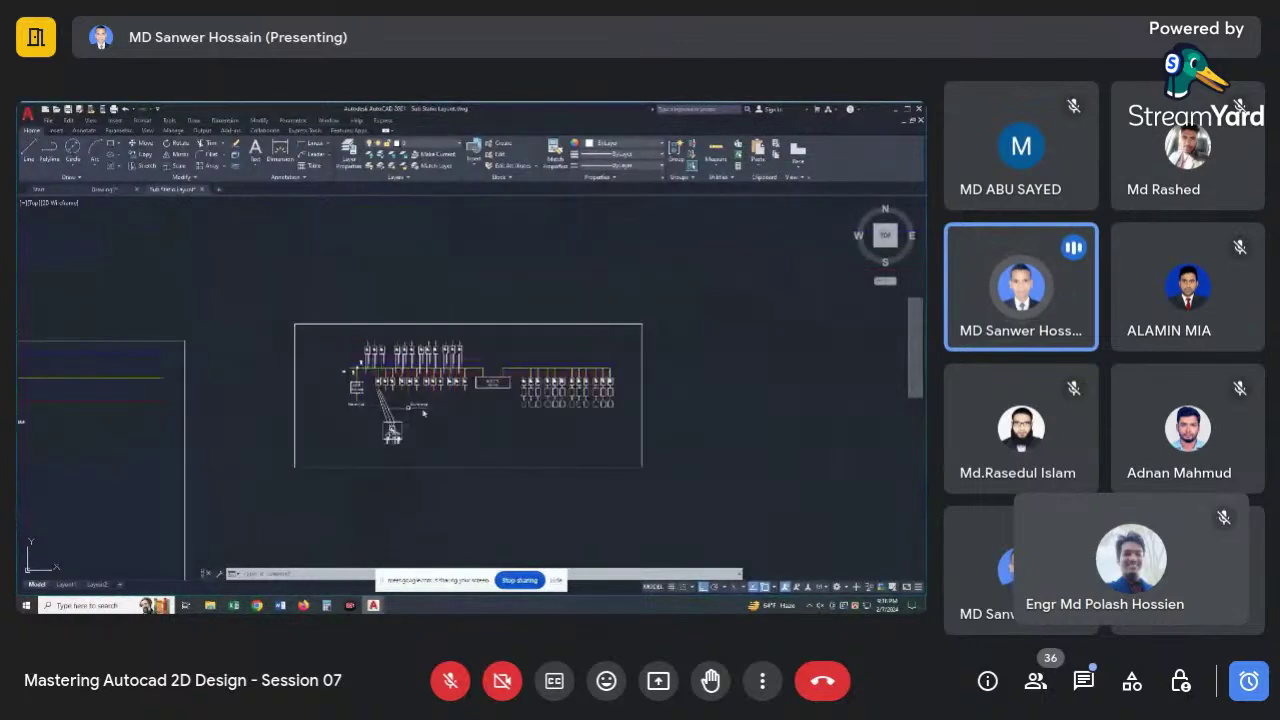
scroll(424, 413, "up", 3)
scroll(340, 330, "down", 3)
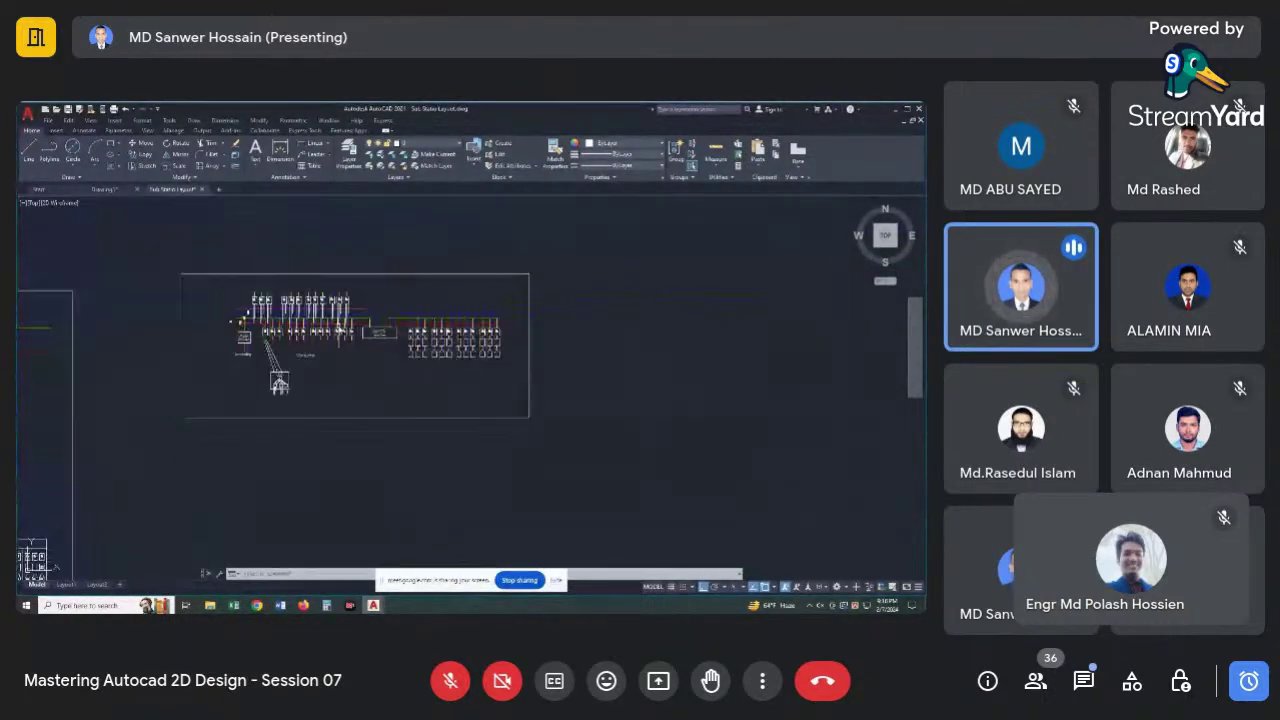
scroll(340, 330, "down", 3)
scroll(326, 360, "up", 3)
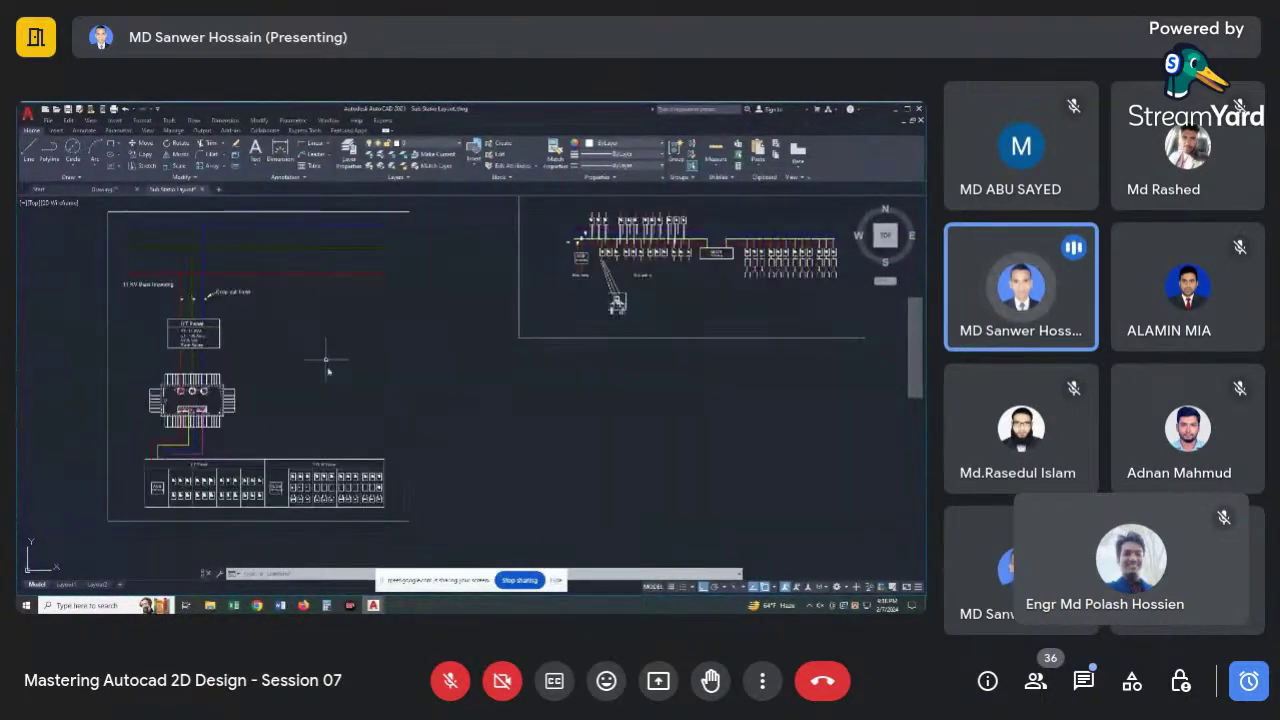
scroll(326, 370, "down", 2)
scroll(520, 330, "up", 2)
scroll(533, 336, "up", 1)
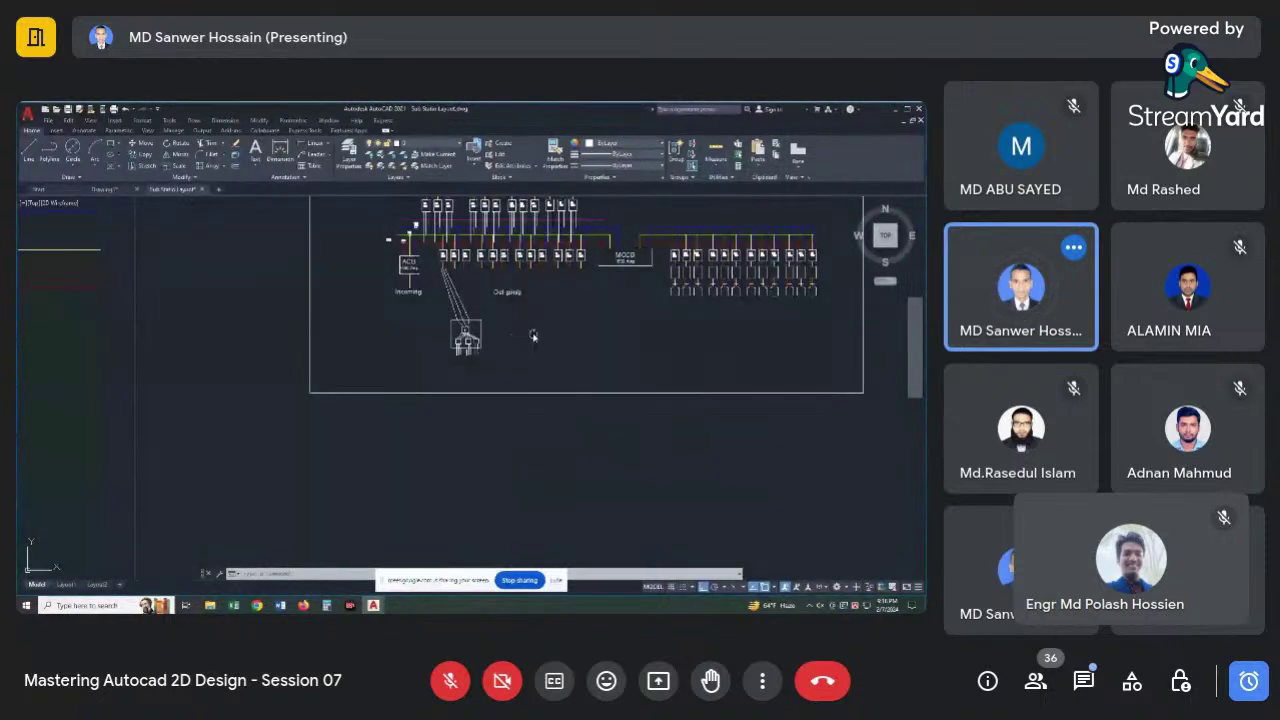
middle_click_drag(533, 336, 453, 366)
scroll(453, 366, "down", 3)
middle_click_drag(310, 470, 330, 405)
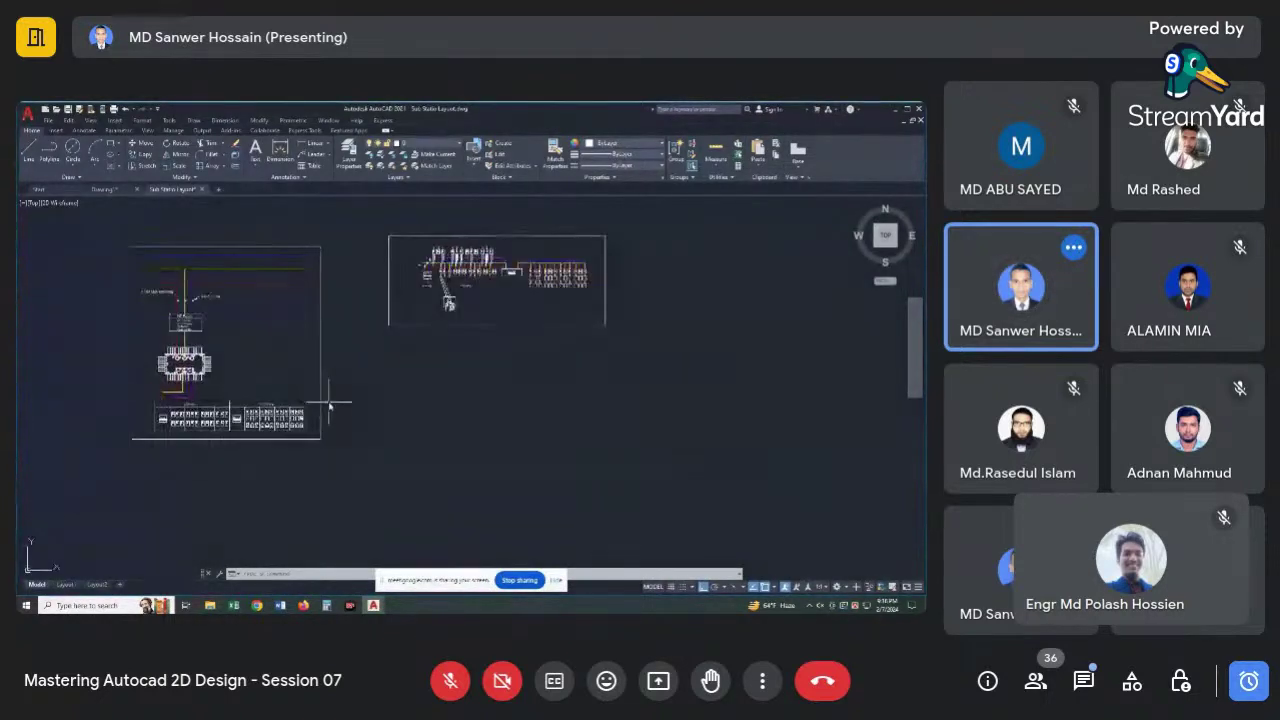
Fine-tune the zoom to show the two bordered sheets side by side.
scroll(328, 394, "down", 2)
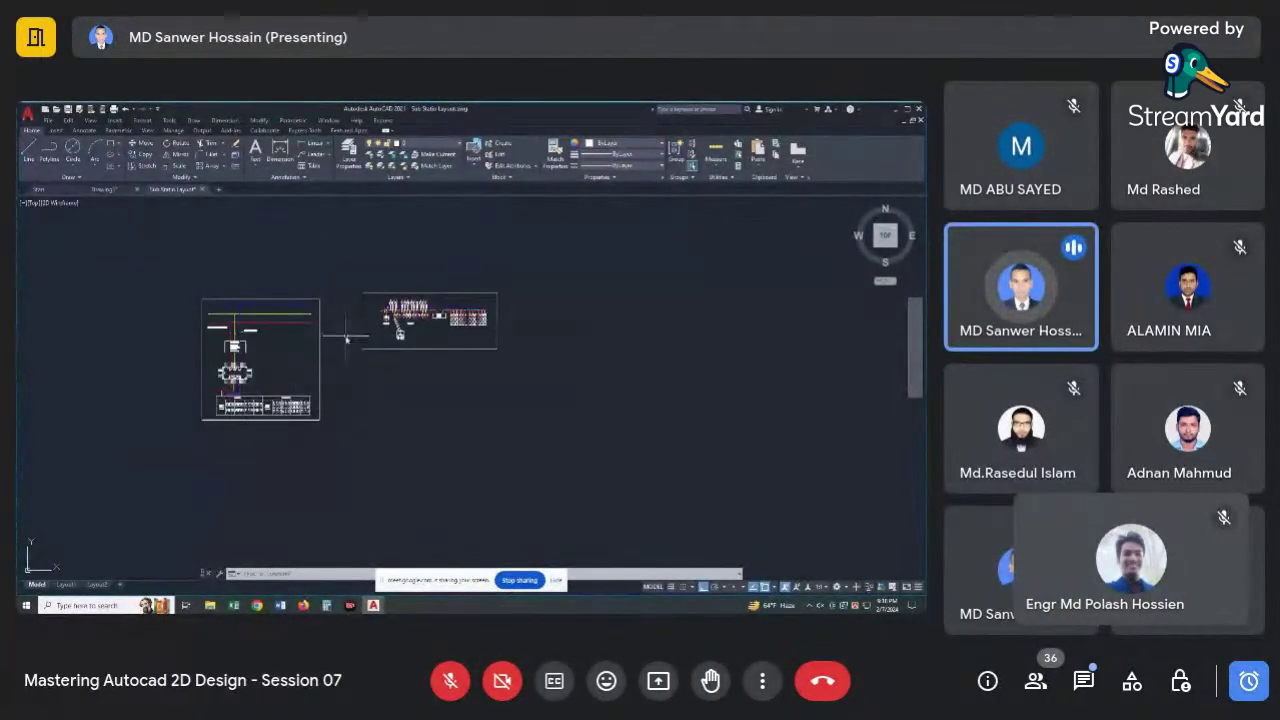
scroll(347, 340, "up", 2)
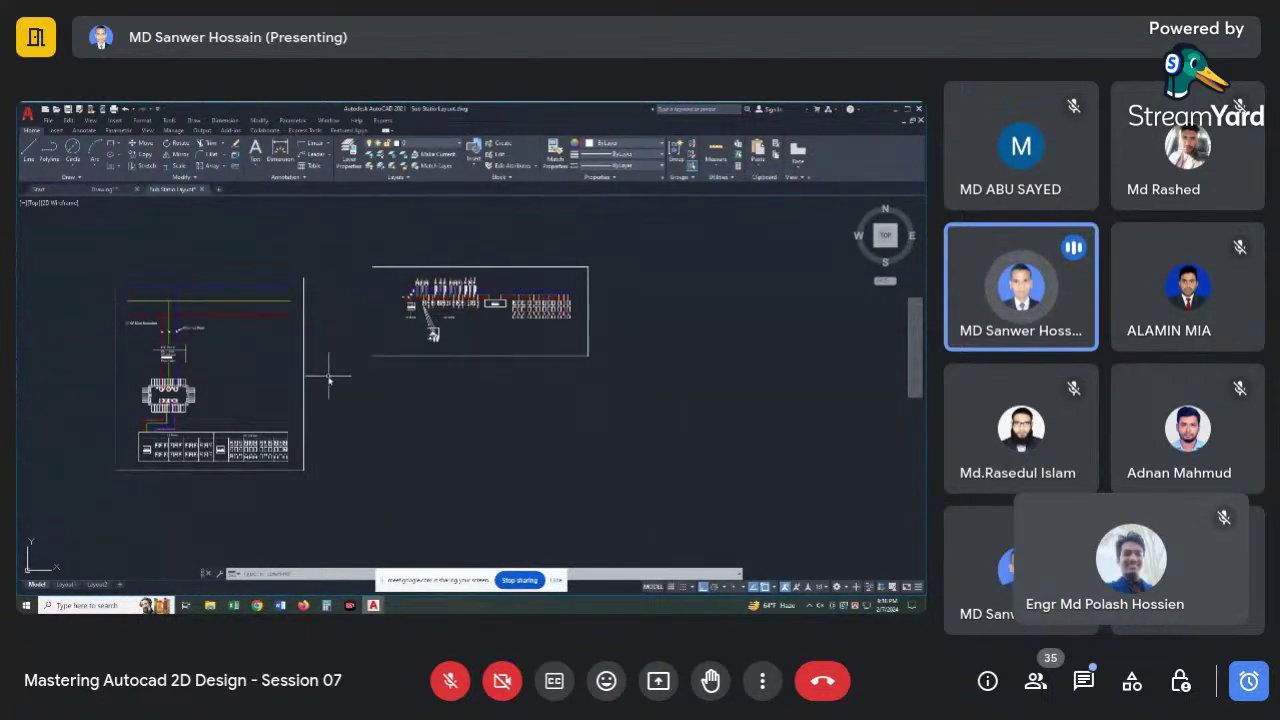
scroll(299, 426, "up", 2)
scroll(305, 470, "down", 2)
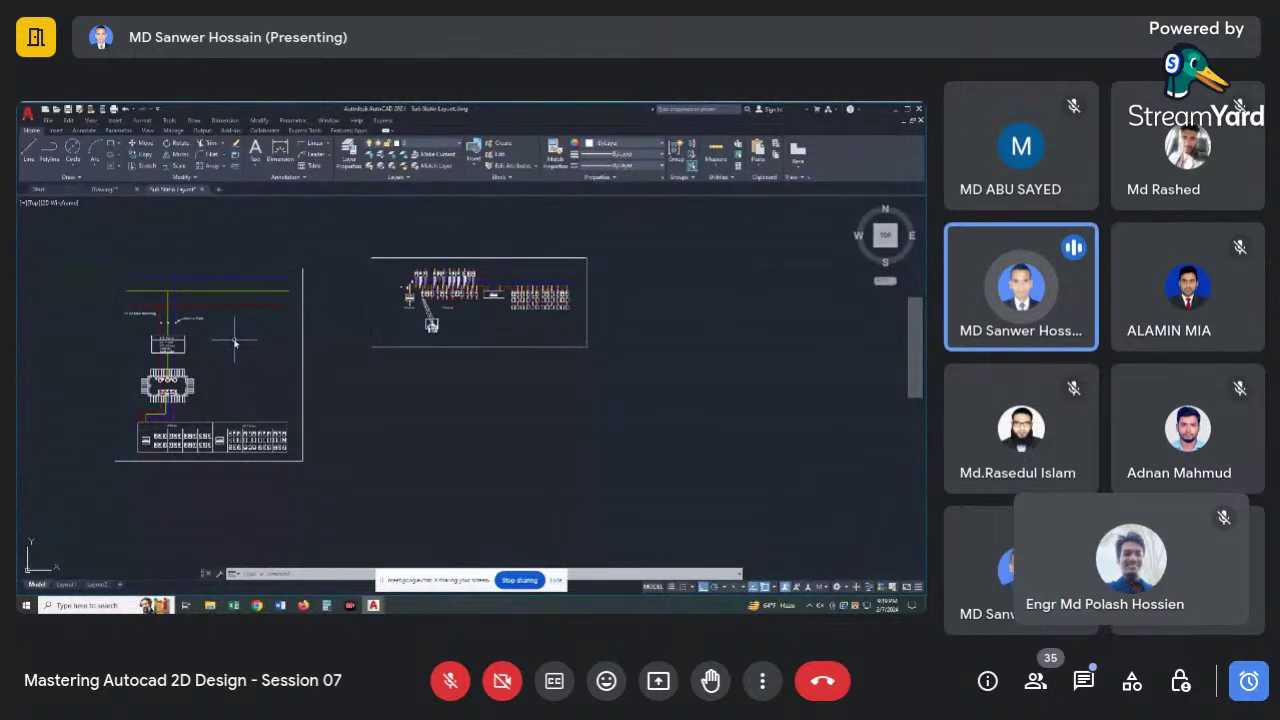
scroll(300, 345, "down", 3)
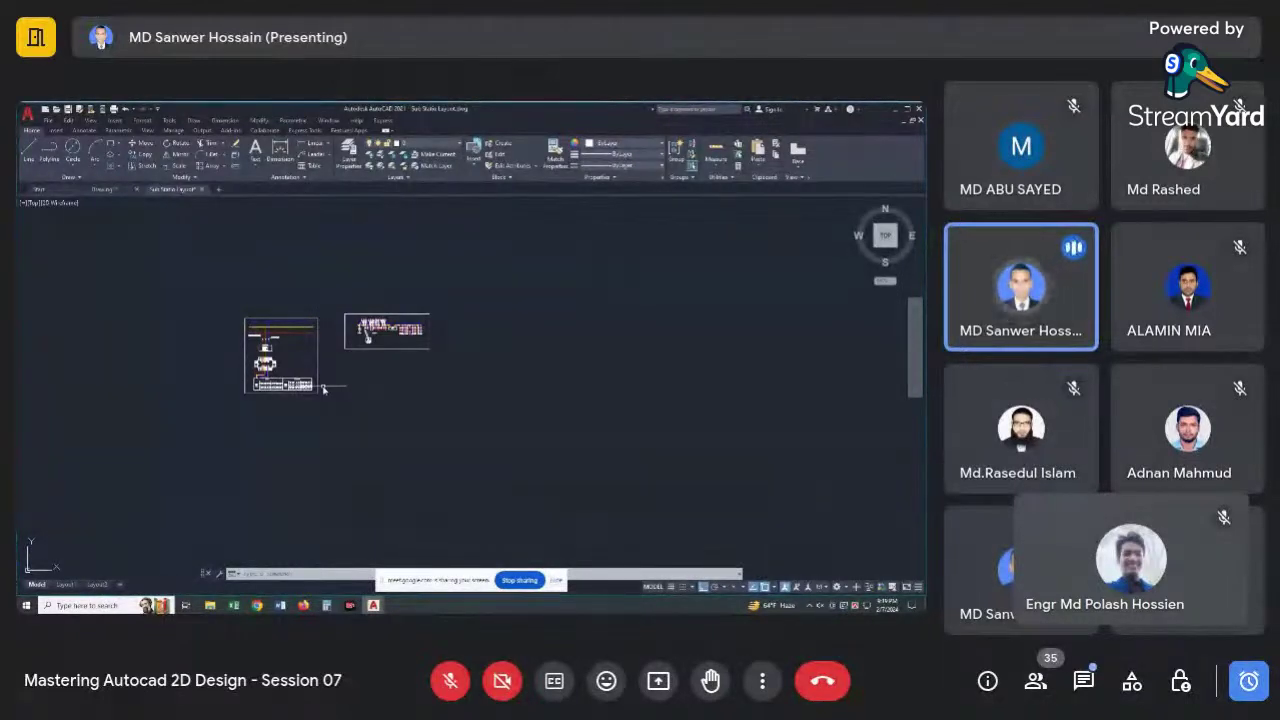
scroll(266, 350, "up", 3)
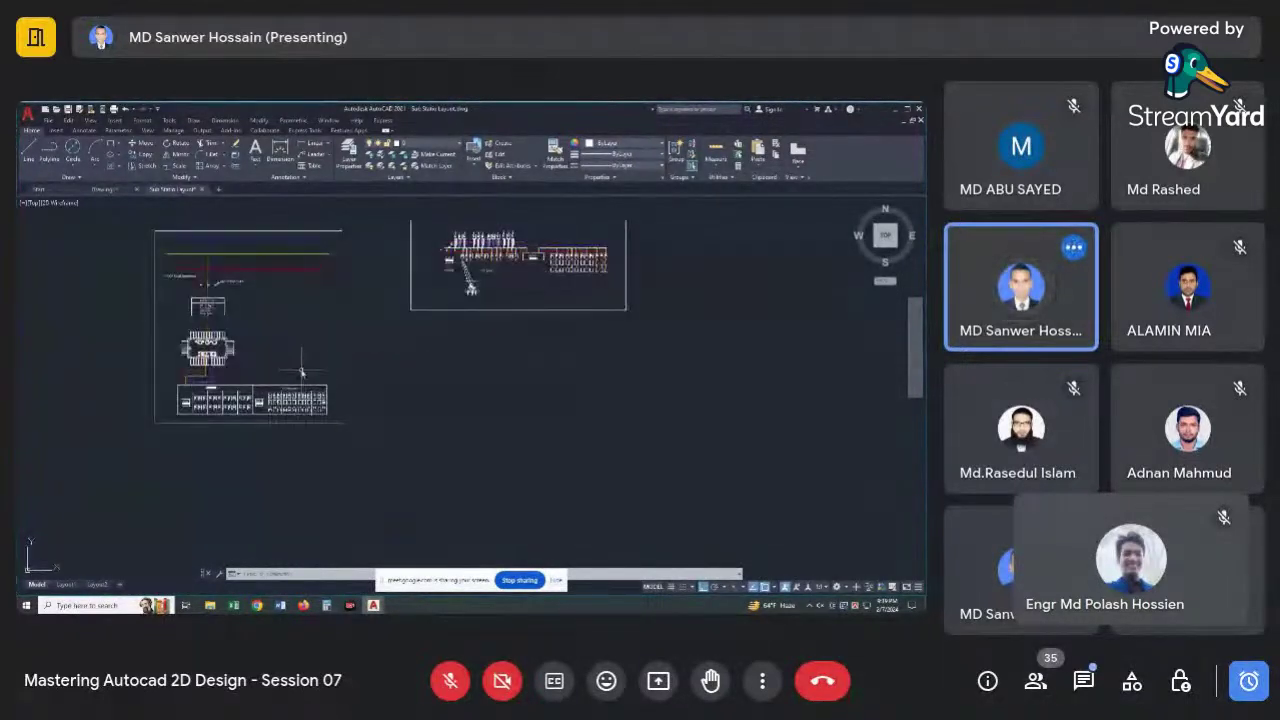
scroll(266, 345, "down", 1)
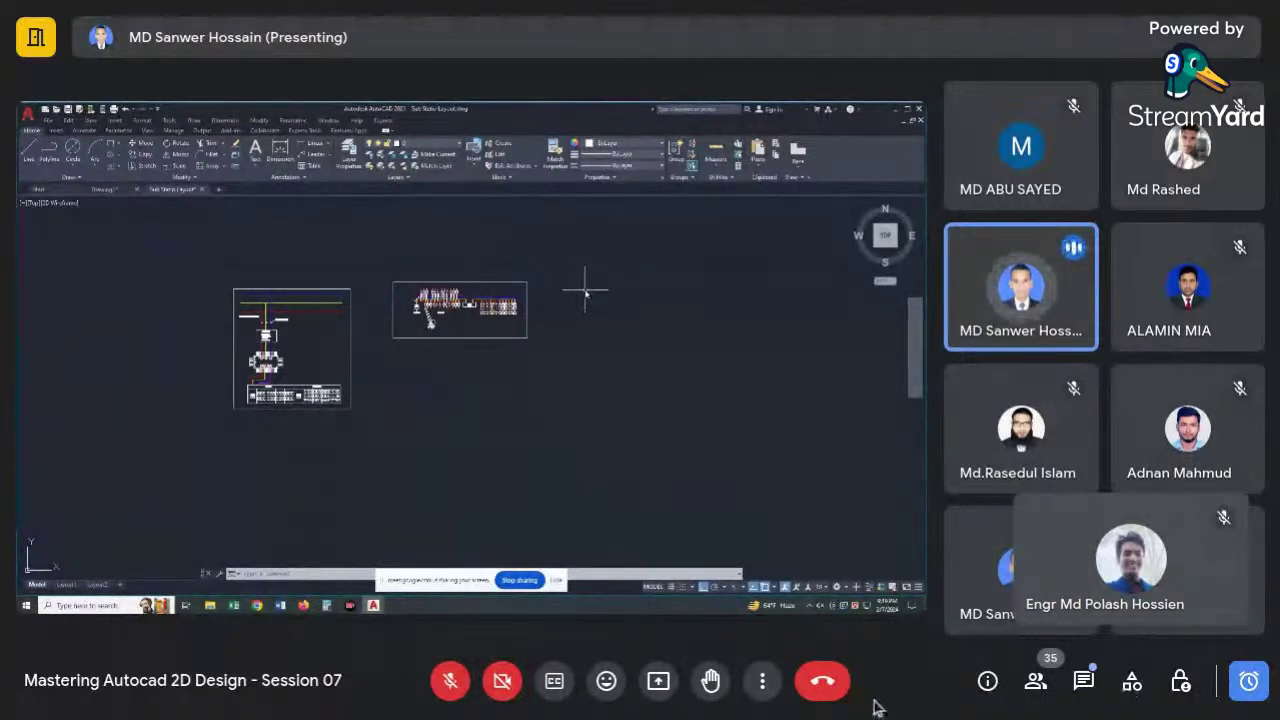
Unmute the Meet microphone to speak to the class, then mute it again.
left_click(452, 684)
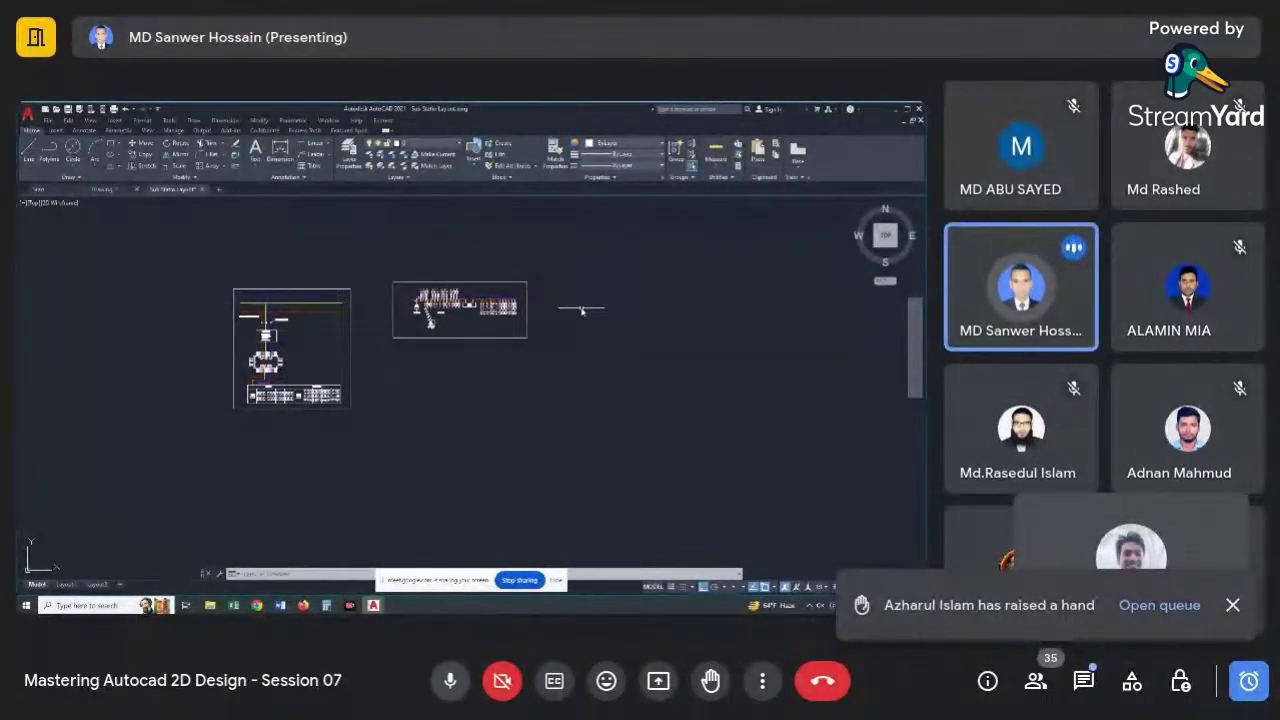
left_click(455, 686)
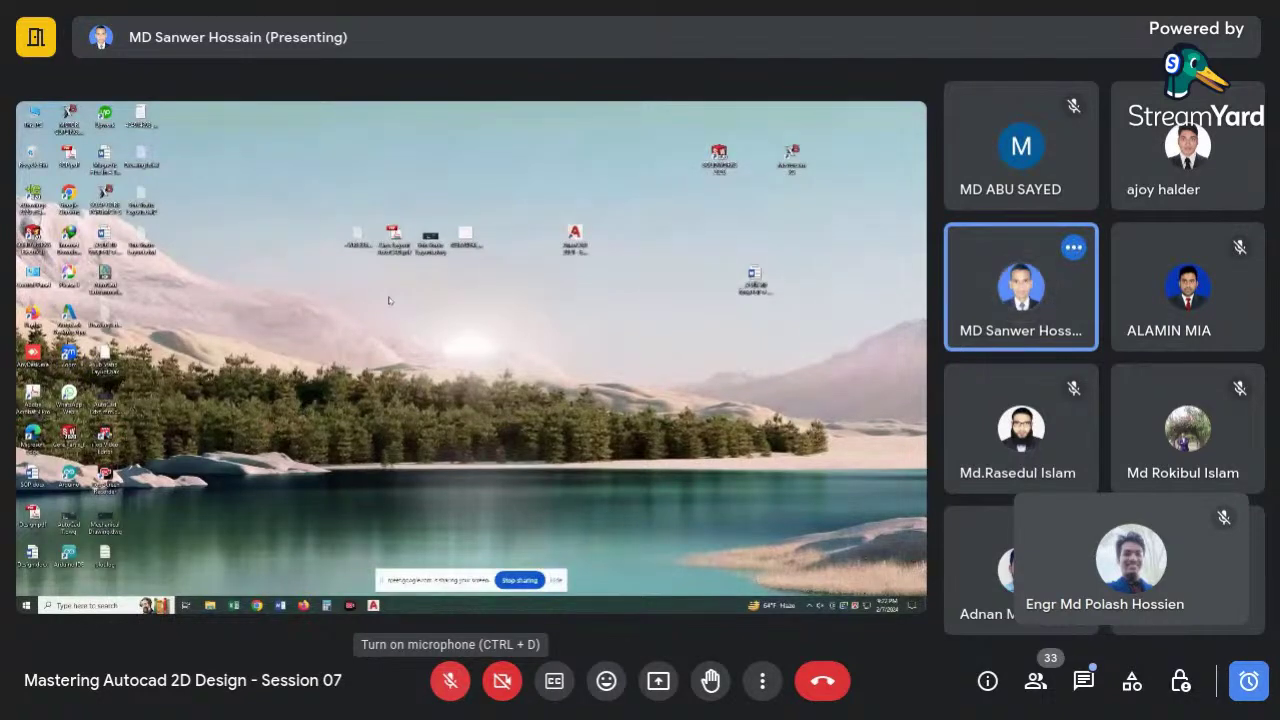
Unmute and re-mute the microphone twice to talk with participants.
left_click(448, 682)
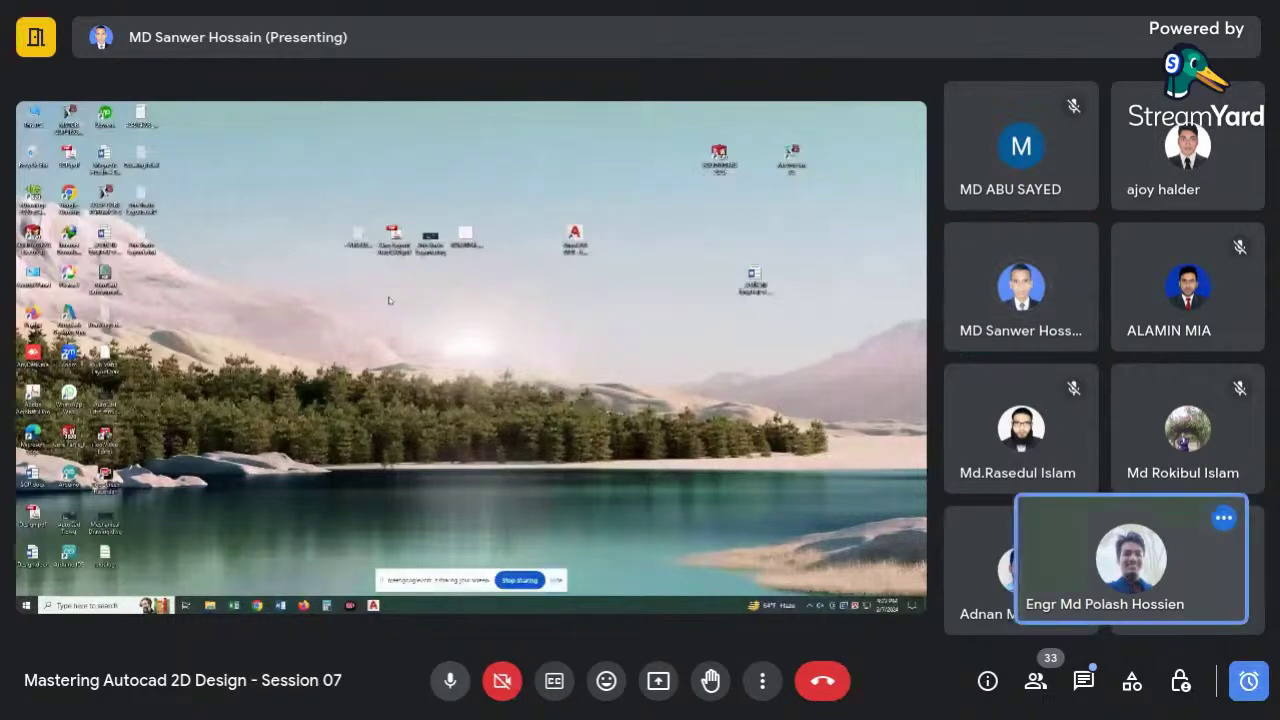
left_click(449, 681)
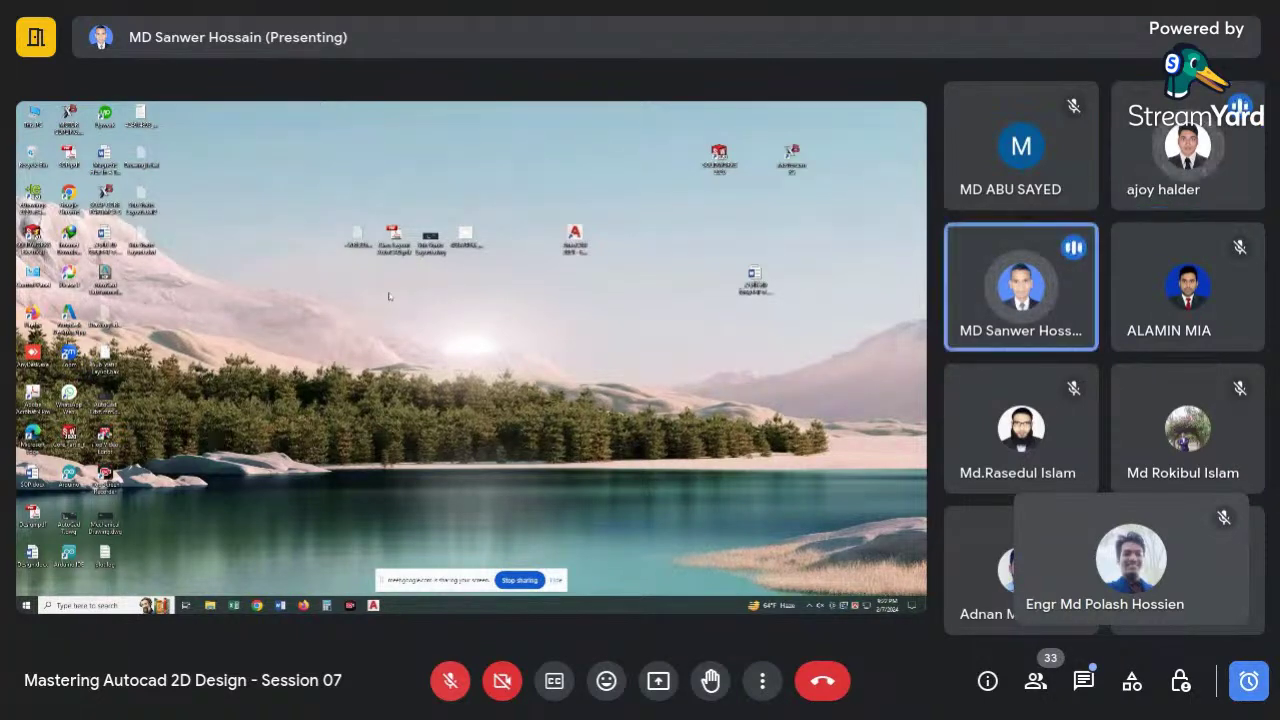
left_click(447, 684)
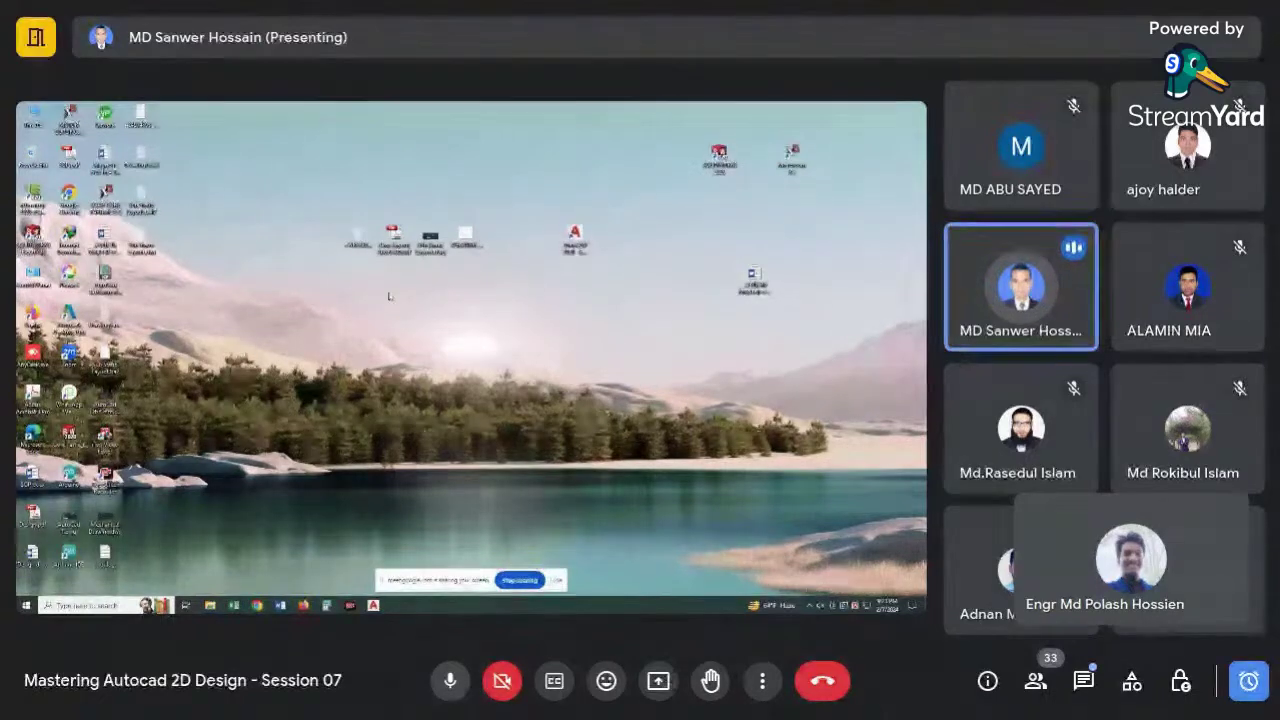
mouse_move(1131, 560)
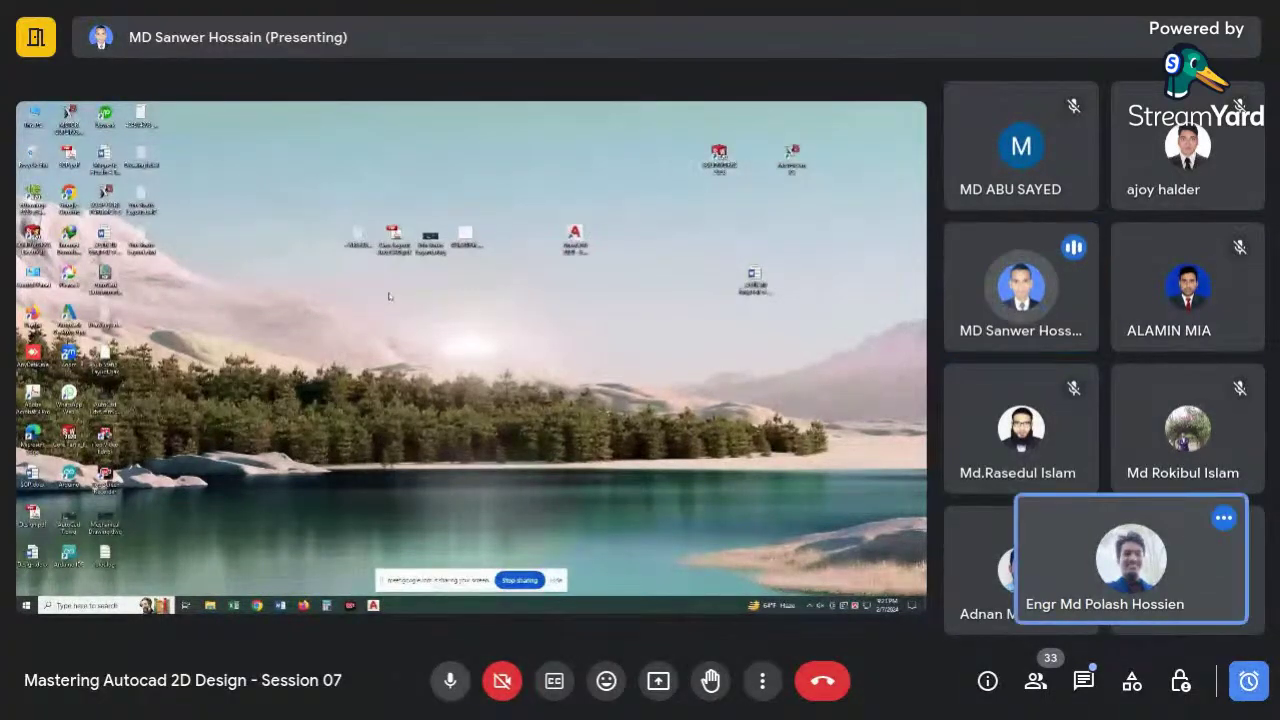
left_click(446, 684)
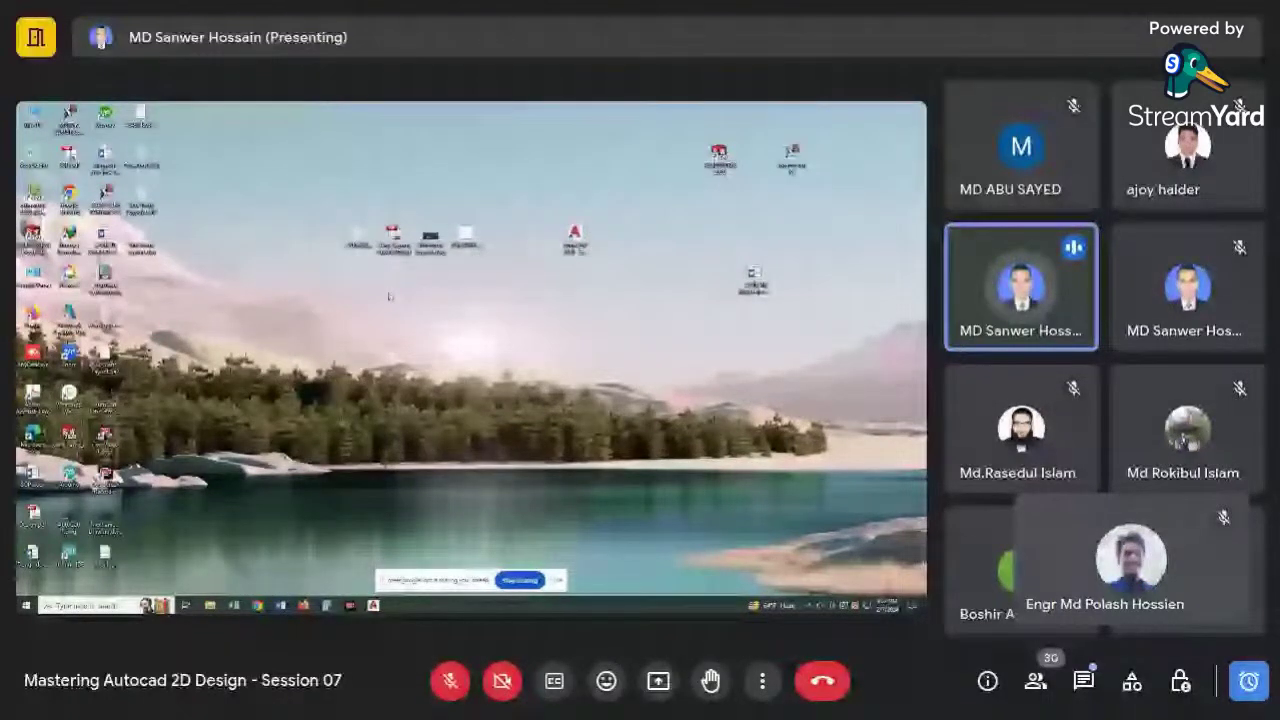
Unmute with Ctrl+D to speak, mute again, and leave the Google Meet call.
key("ctrl+d")
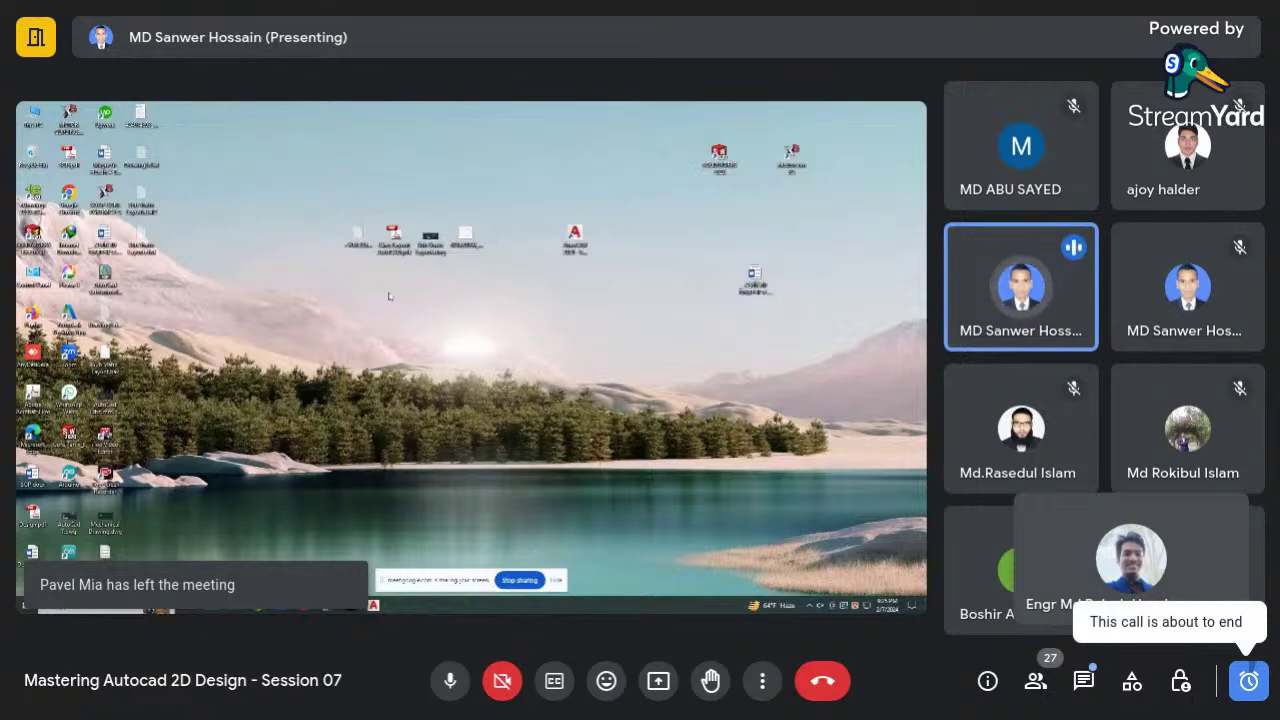
left_click(449, 680)
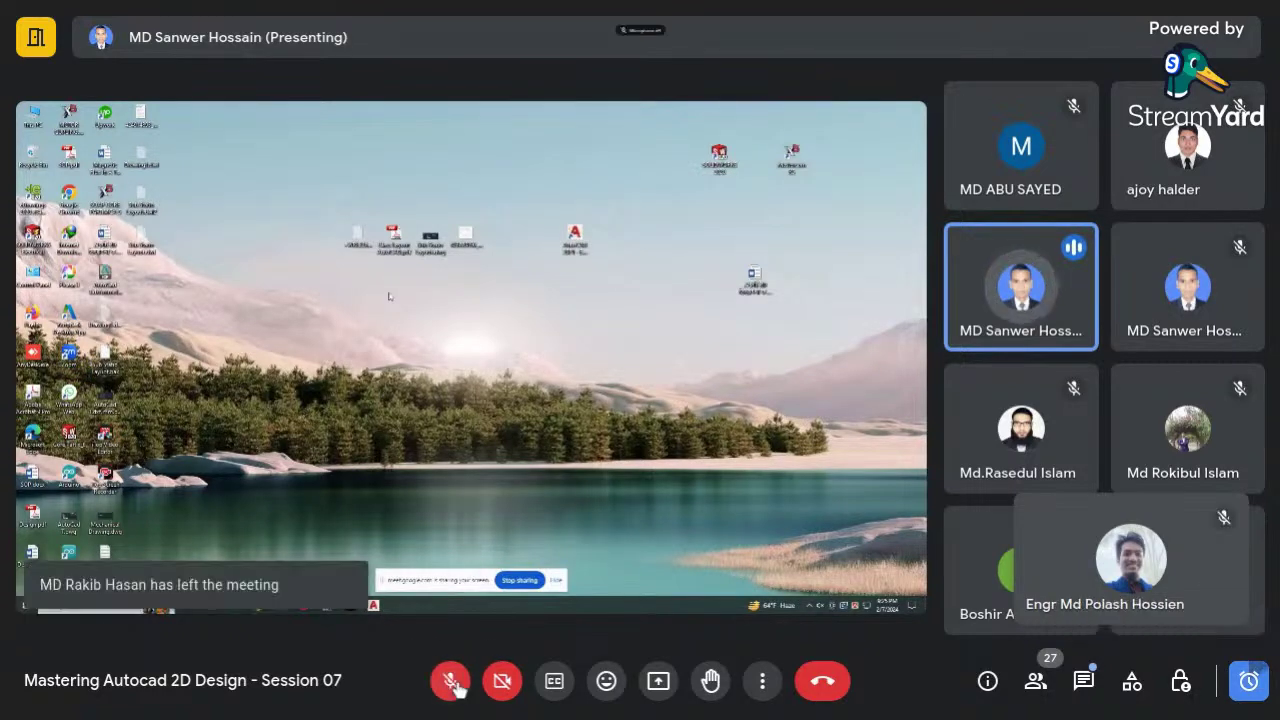
left_click(832, 683)
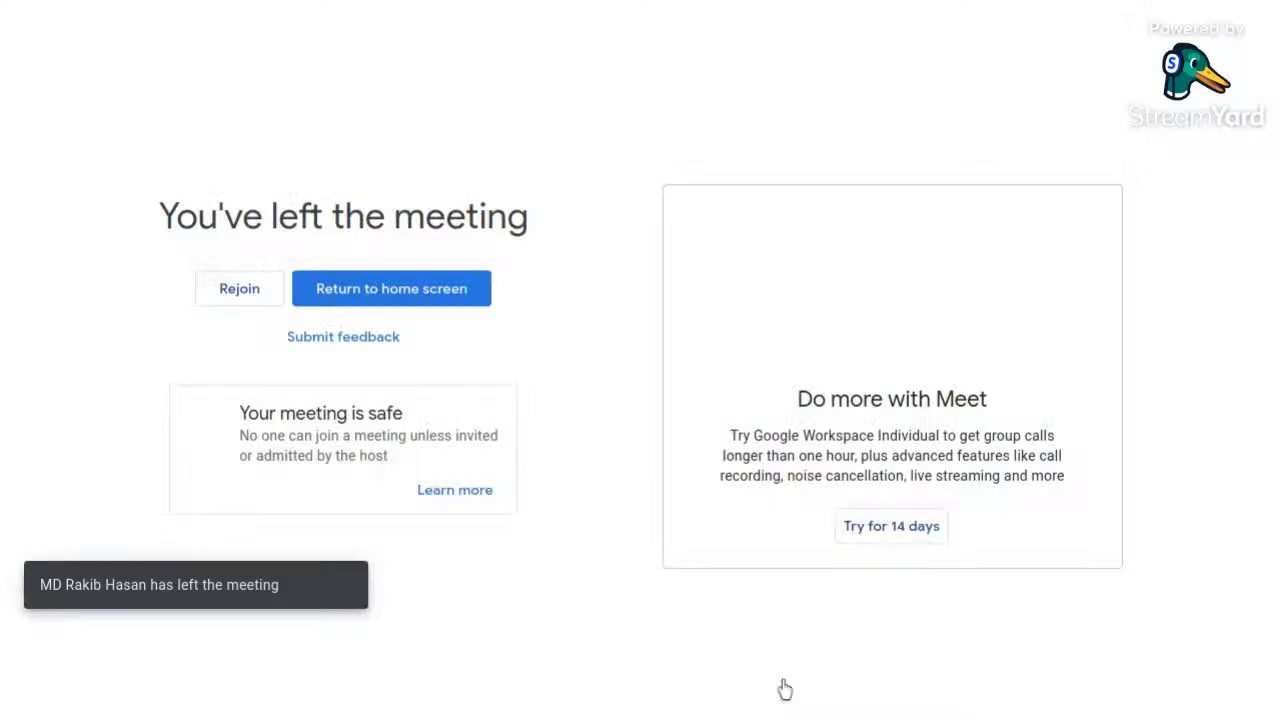